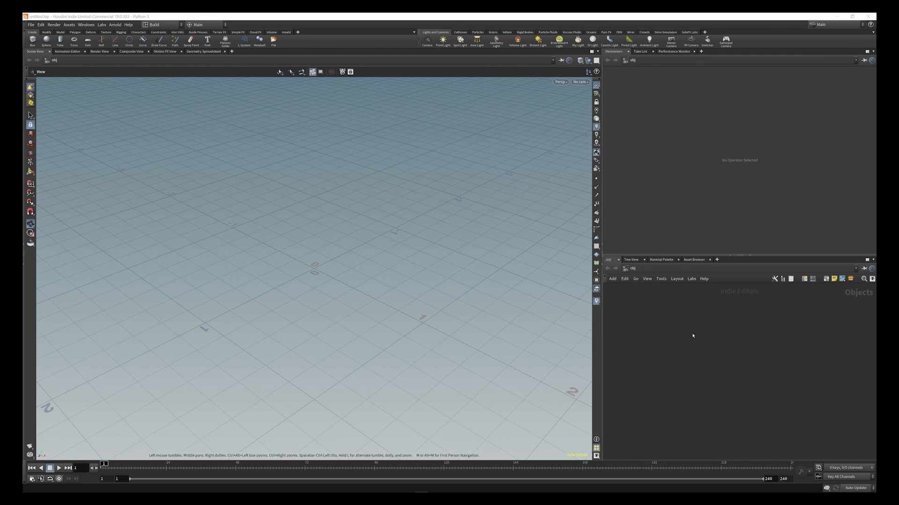
- Create a File geometry object in the object network
key(Tab)
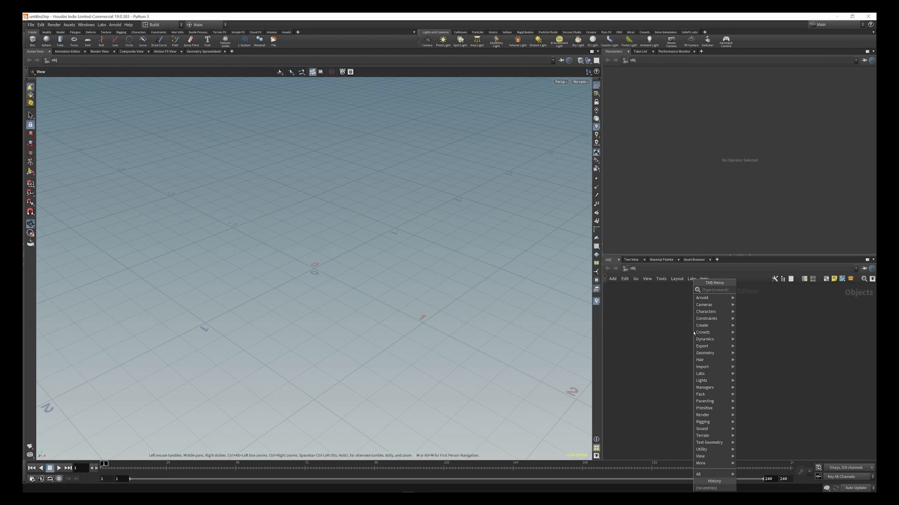
text(file)
click(747, 291)
click(696, 323)
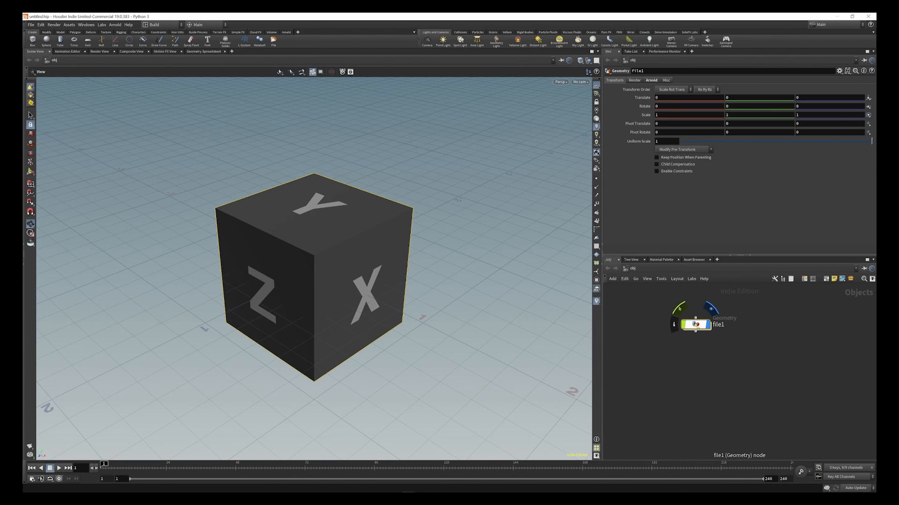
- Inside the file object, load the sequence J:/karma_explosion_workflow/sim/rw/explosion_6.$F.vdb into the File node
double_click(696, 324)
drag(732, 321, 716, 345)
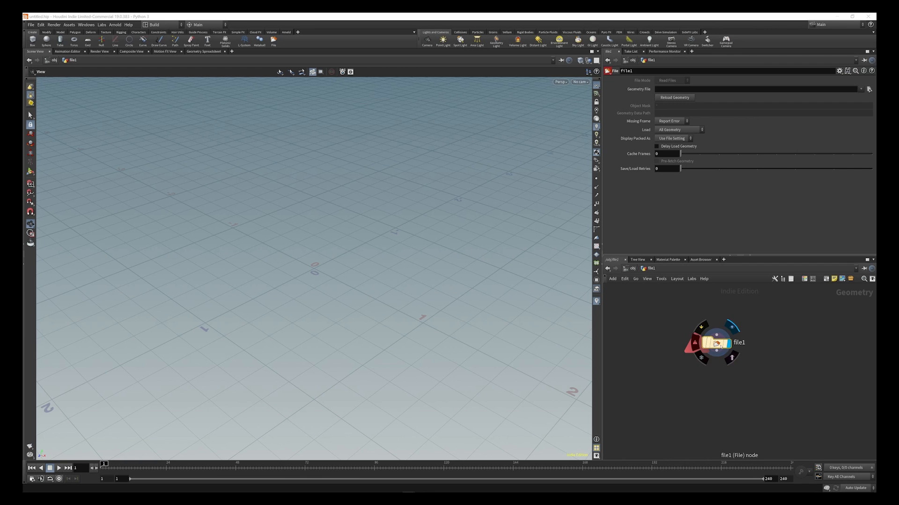
click(676, 90)
text(J:/karma_explosion_workflow/sim/rw/explosion_6.$F.vdb)
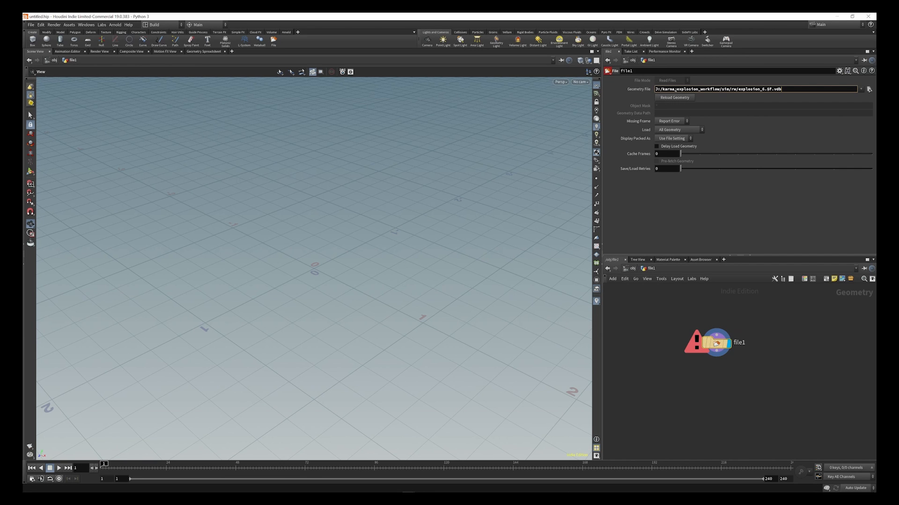
key(Return)
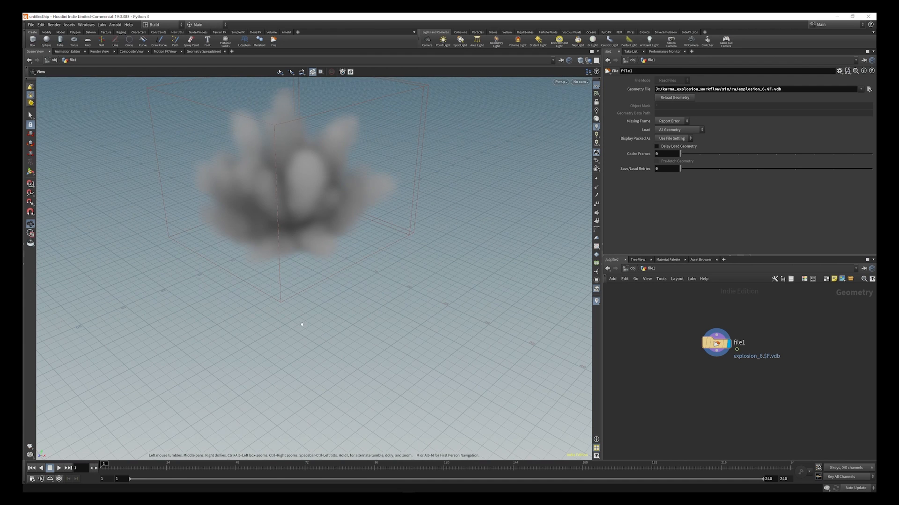
- Frame the whole explosion from a low front view at frame 67 and create a camera from that view
scroll(302, 324, down, 8)
drag(301, 325, 277, 283)
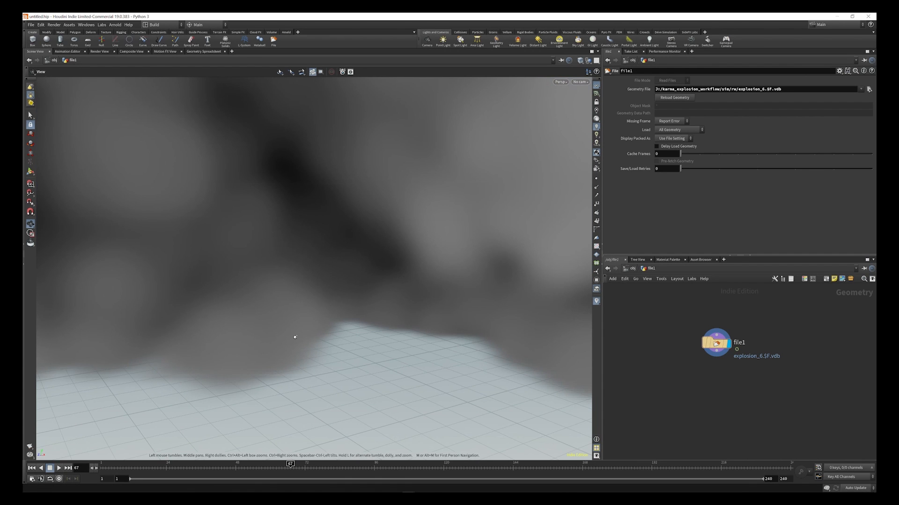
scroll(295, 337, down, 6)
drag(331, 368, 313, 347)
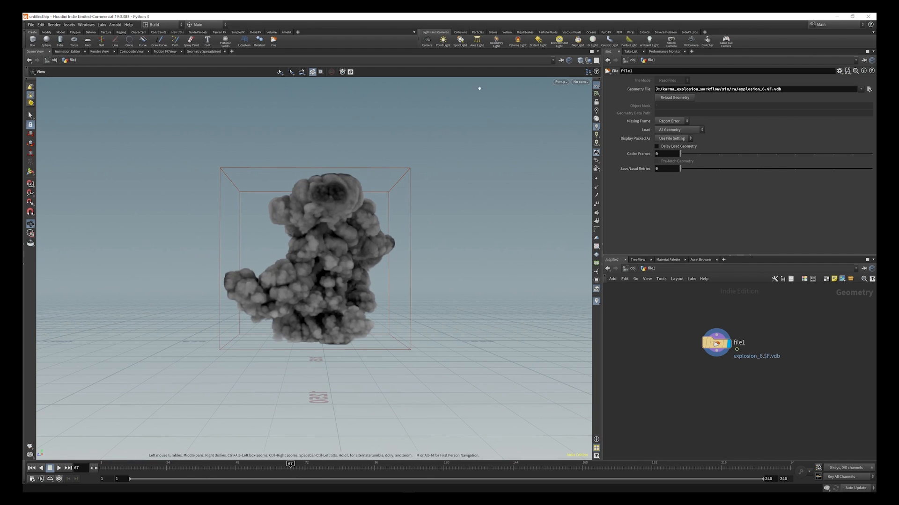
ctrl+click(422, 41)
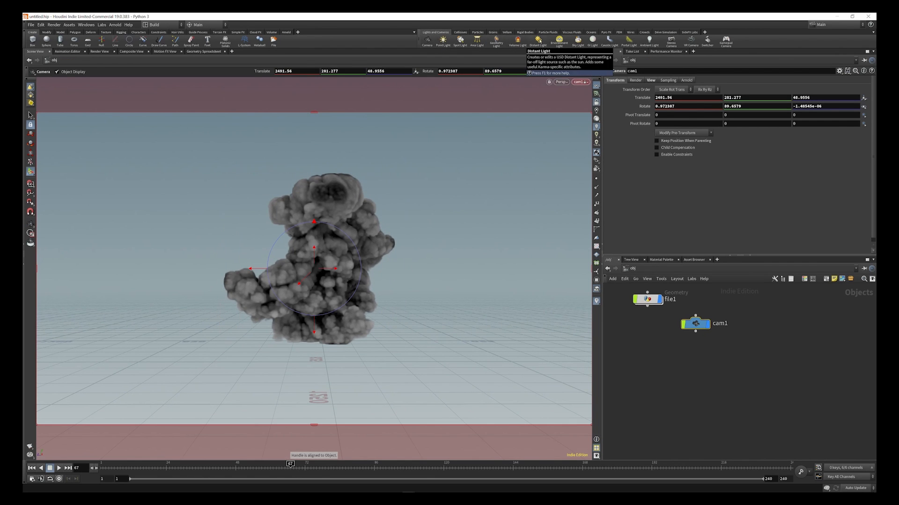
- Add a distant light from the current view, angle it down onto the explosion, and return the viewport to cam1
ctrl+click(538, 40)
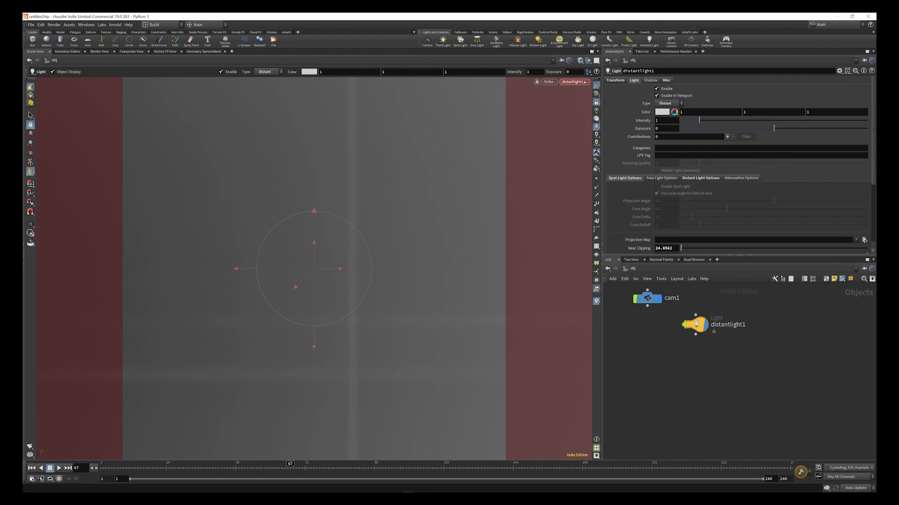
key(Escape)
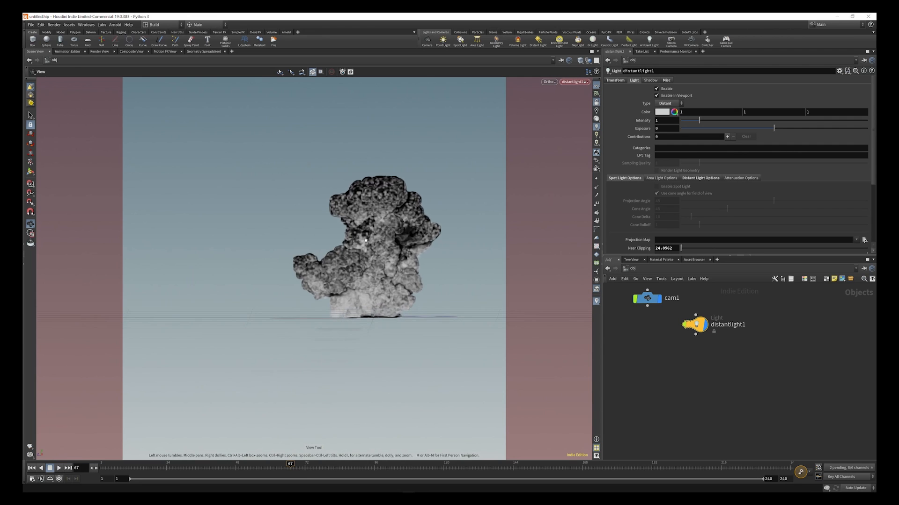
drag(374, 258, 410, 297)
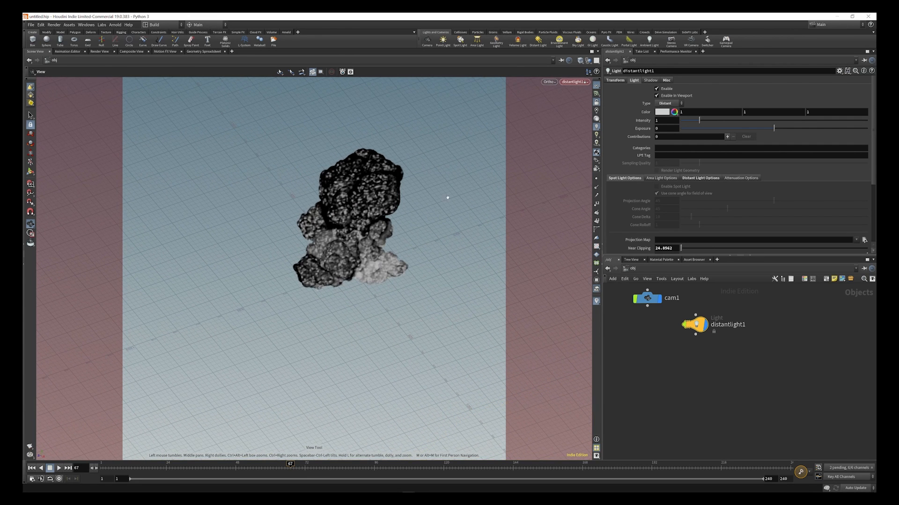
click(573, 82)
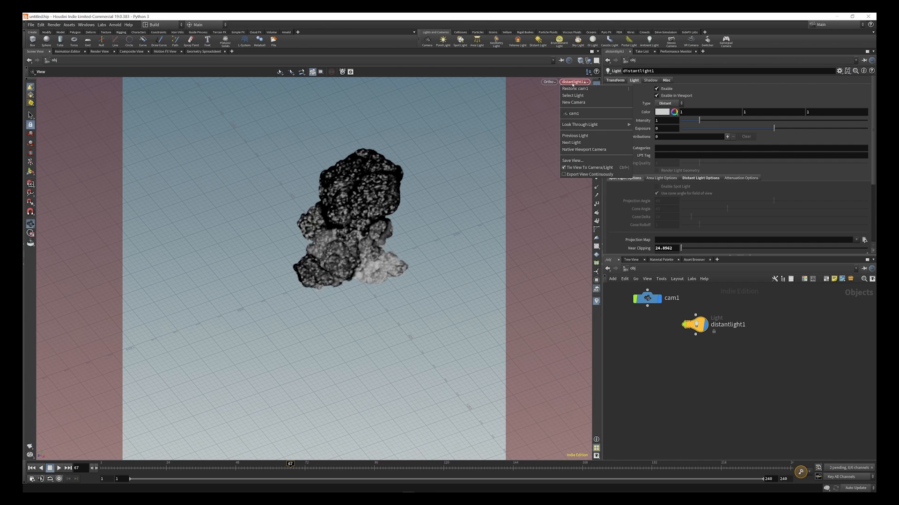
click(581, 114)
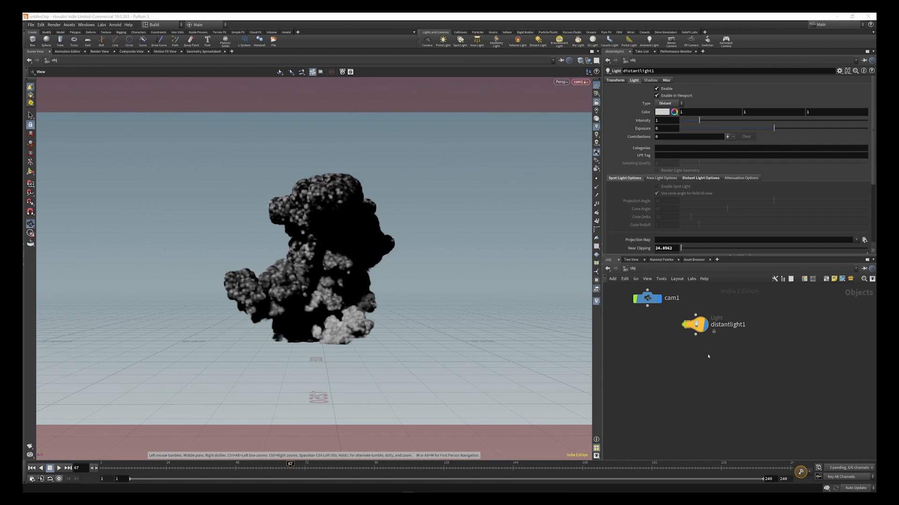
- Arrange the file geometry, camera and distant light nodes side by side in the object network
drag(702, 324, 721, 305)
scroll(717, 305, down, 3)
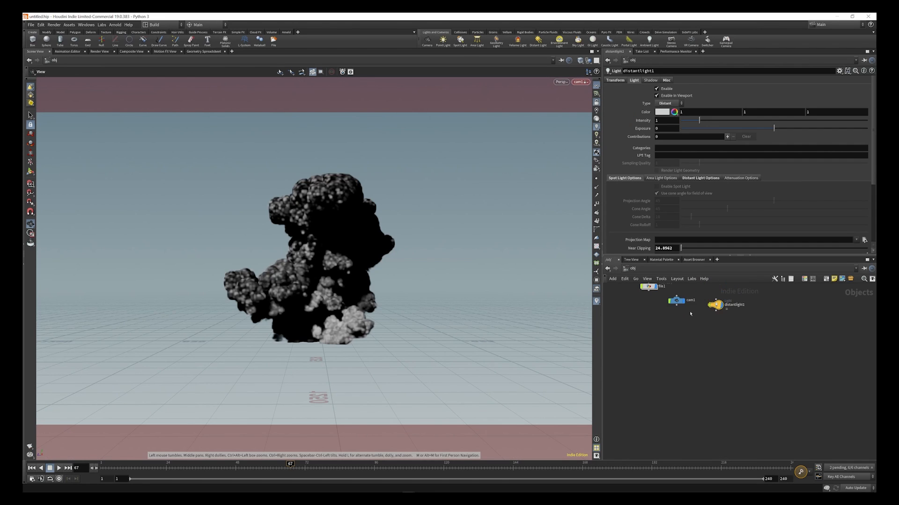
scroll(660, 338, down, 2)
scroll(648, 307, up, 4)
drag(657, 304, 633, 322)
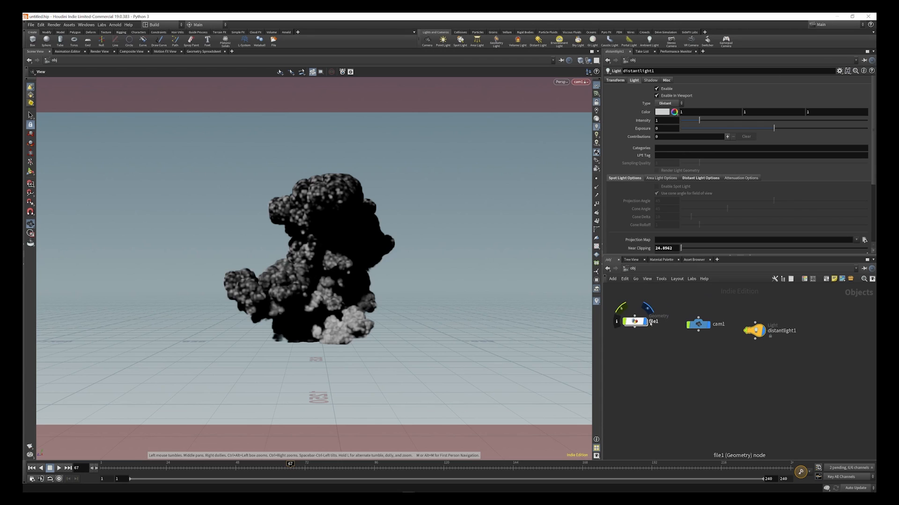
- Rename the file geometry object to explosion
click(656, 322)
text(explosion)
key(Return)
- Inside the explosion object, add a Pyro Bake Volume node below the File node, connected to it and displayed
double_click(634, 322)
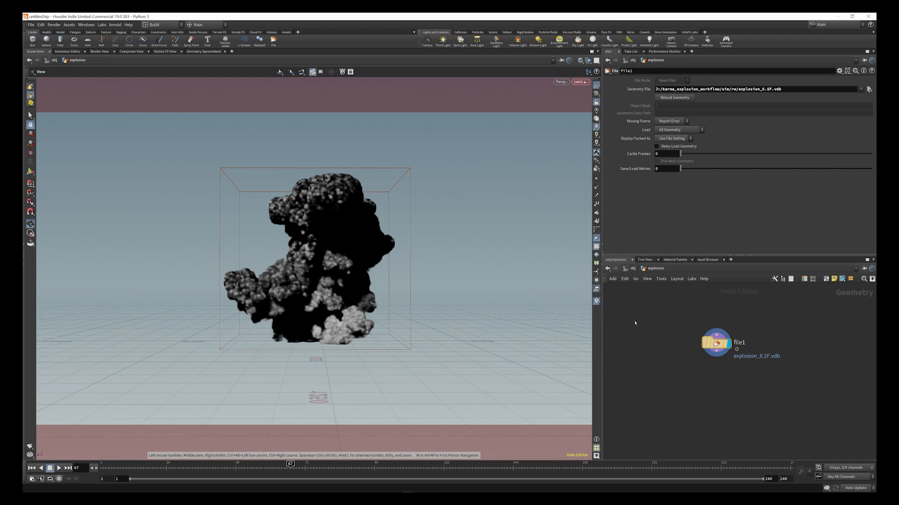
drag(715, 343, 703, 330)
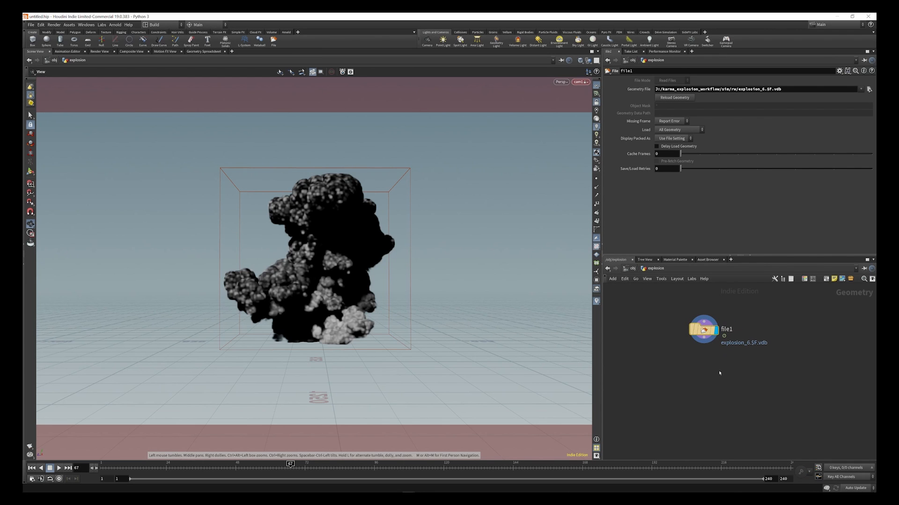
key(Tab)
text(pyro)
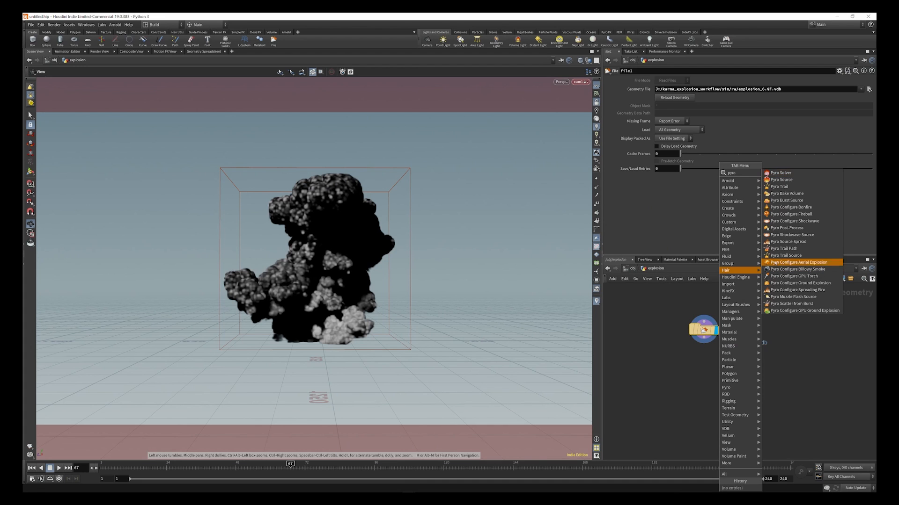
click(790, 194)
click(707, 376)
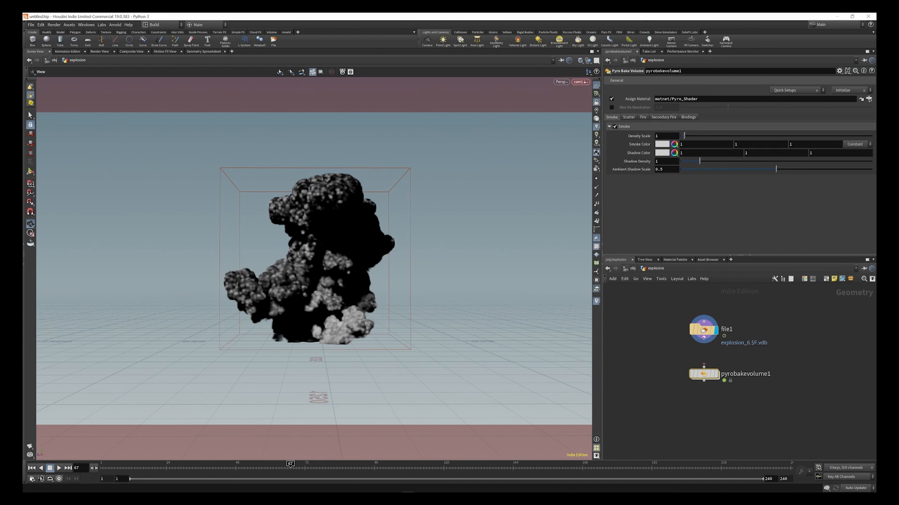
click(716, 374)
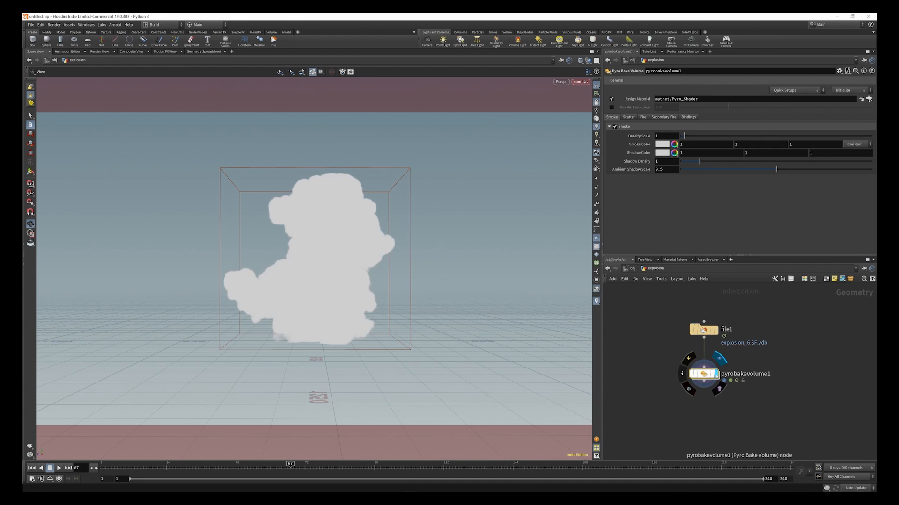
drag(714, 375, 712, 369)
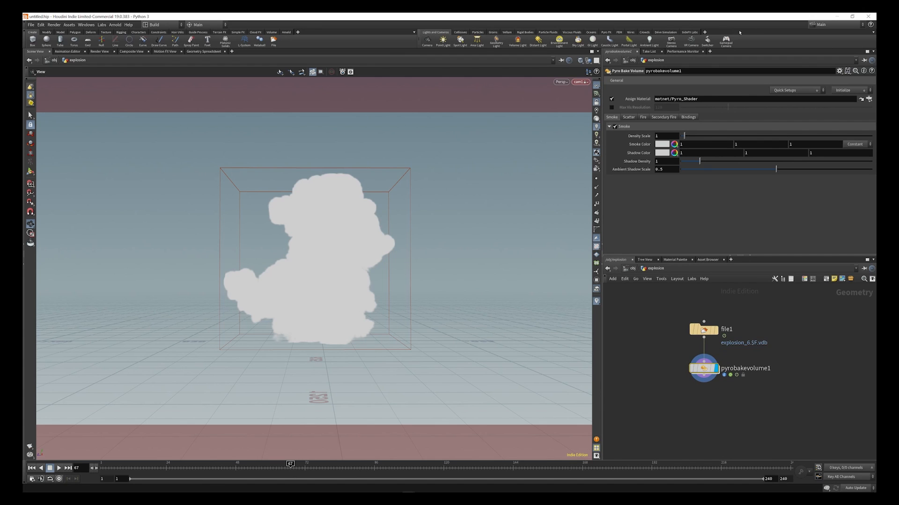
- Initialize the Pyro Bake Volume for Edge Scattering and compute the scatter source range from the volume
click(843, 90)
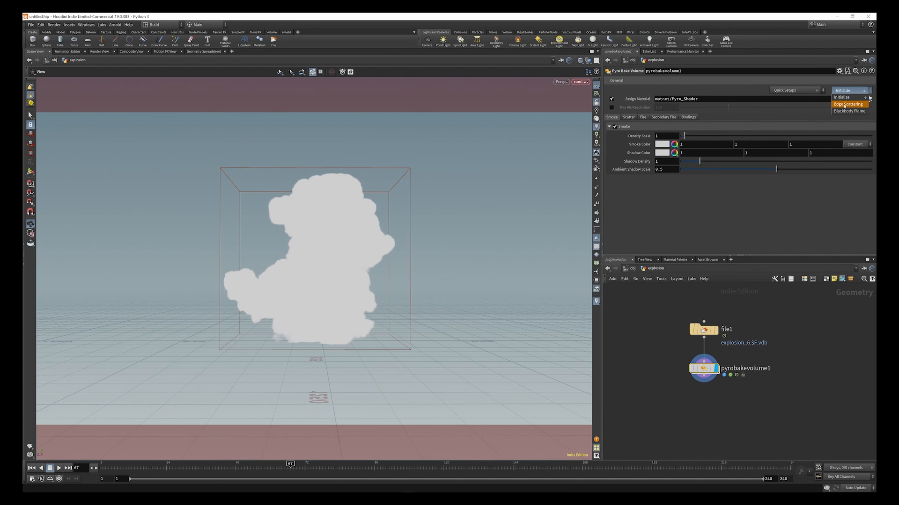
click(845, 105)
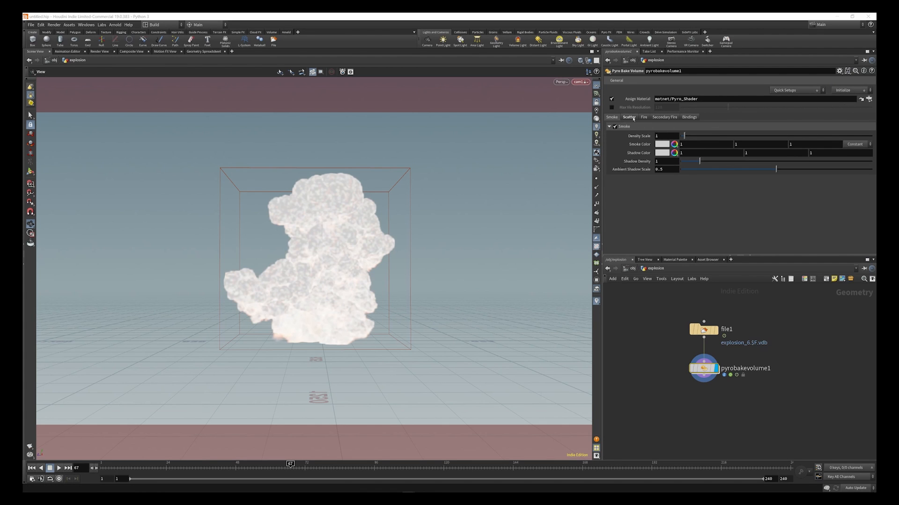
click(633, 118)
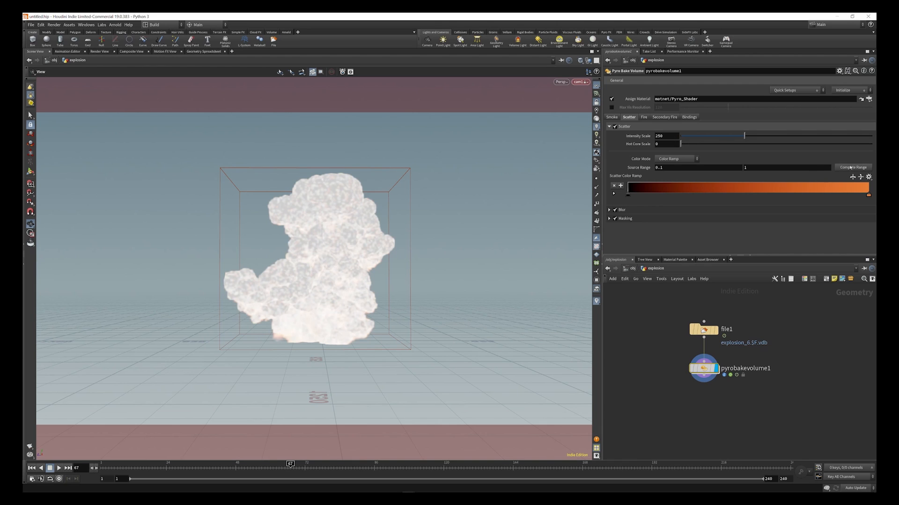
click(851, 167)
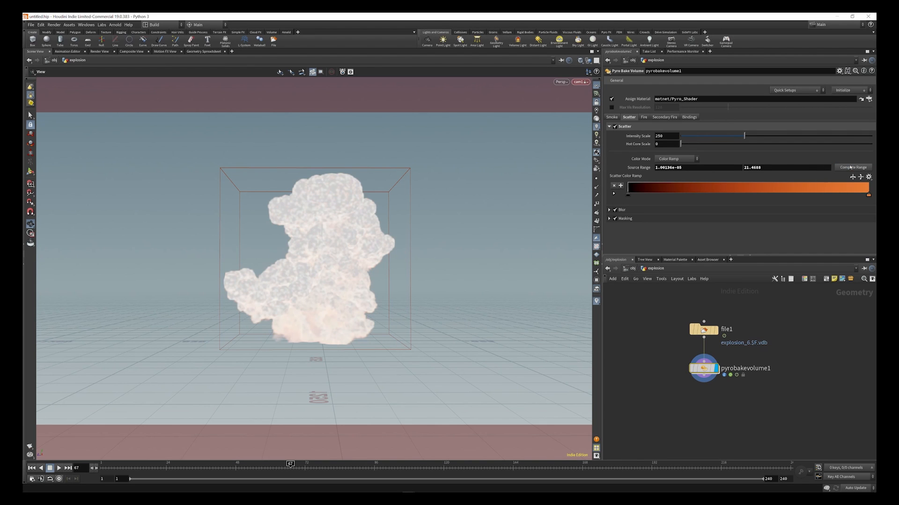
- Set the smoke Density Scale of the Pyro Bake Volume to 4
click(612, 117)
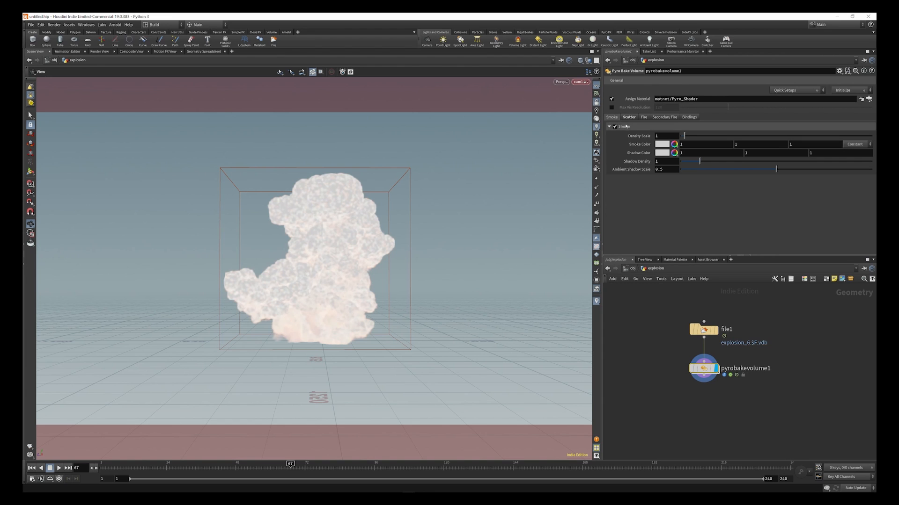
drag(653, 137, 649, 138)
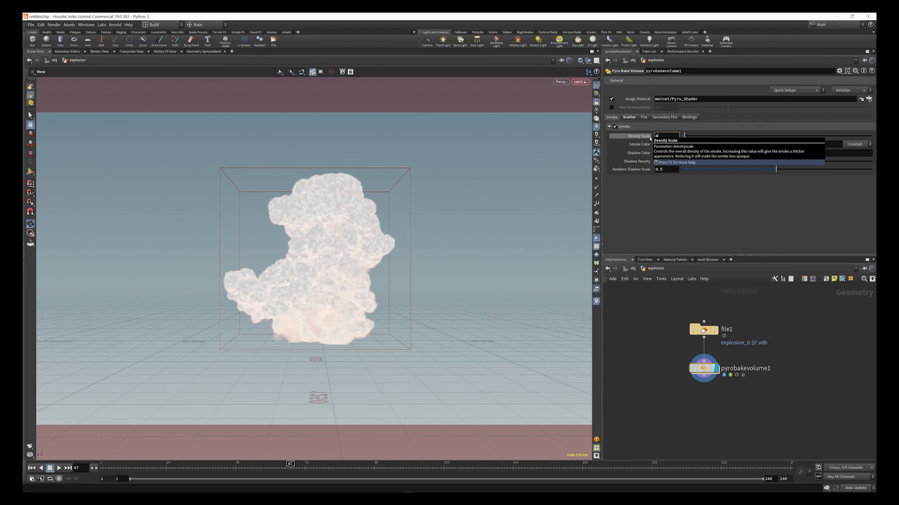
text(4)
key(Return)
- Set the viewport background color scheme to Dark in the display options
key(d)
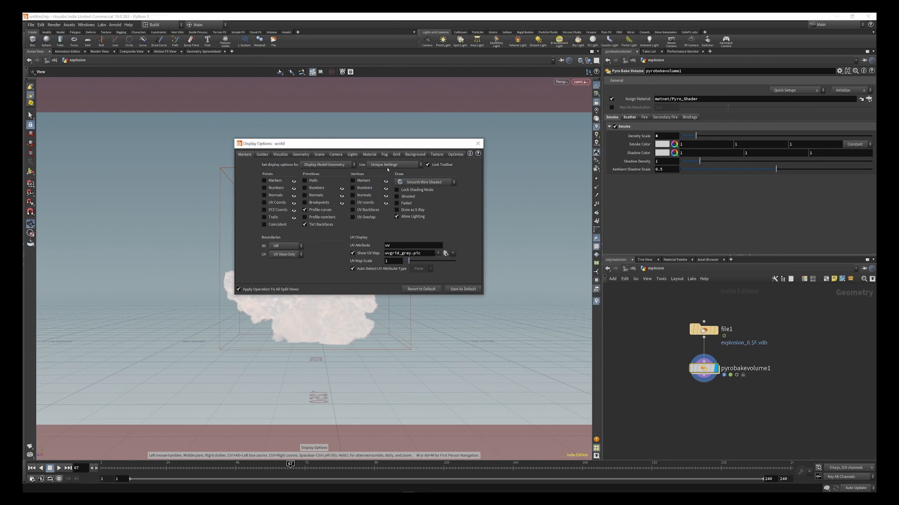
click(413, 155)
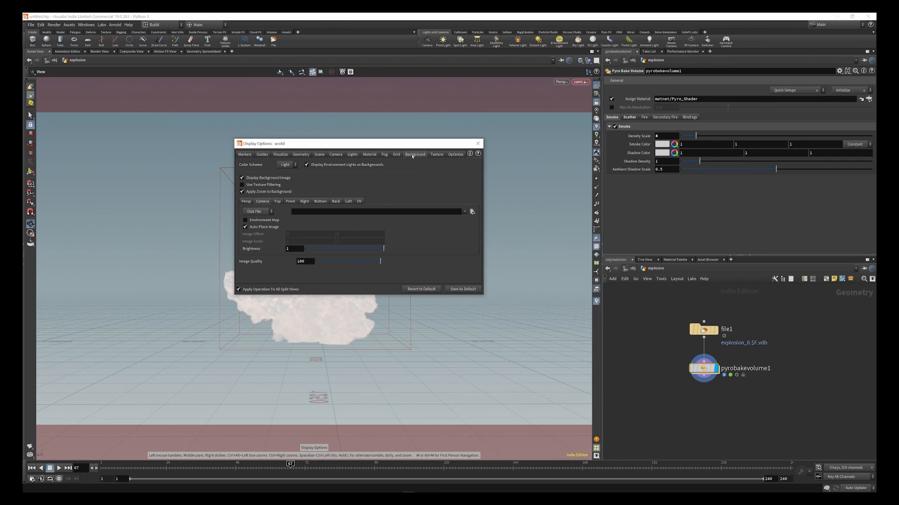
click(283, 166)
click(284, 173)
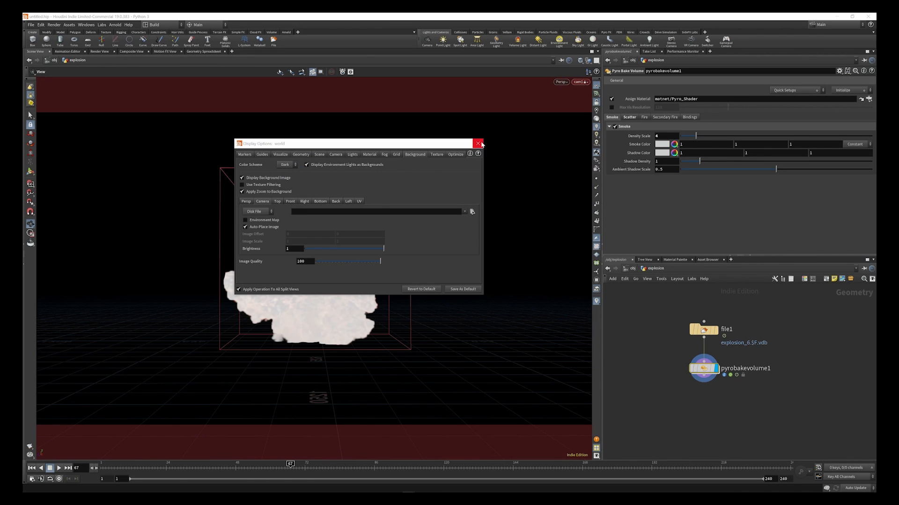
click(479, 144)
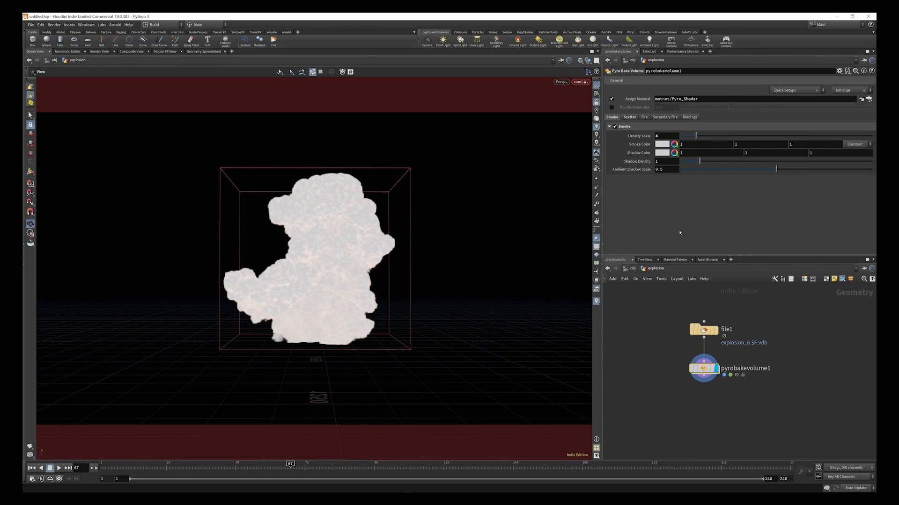
- Change the smoke color mode from Constant to Use Ramp
click(870, 144)
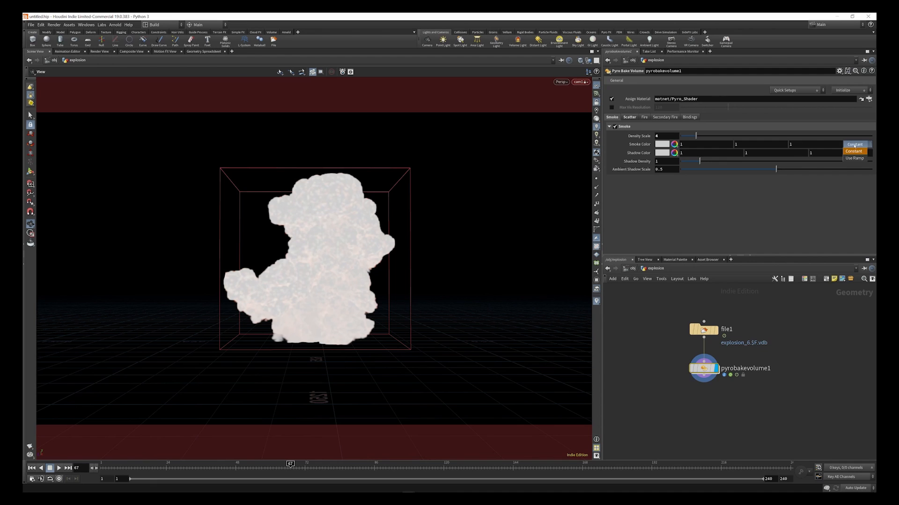
click(851, 160)
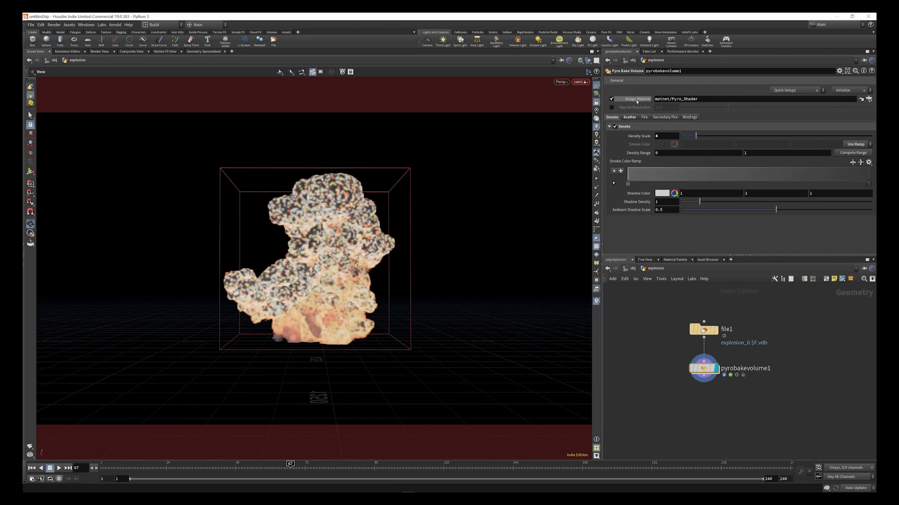
- Enable Max Vis Resolution on the Pyro Bake Volume and set it to 350
click(611, 108)
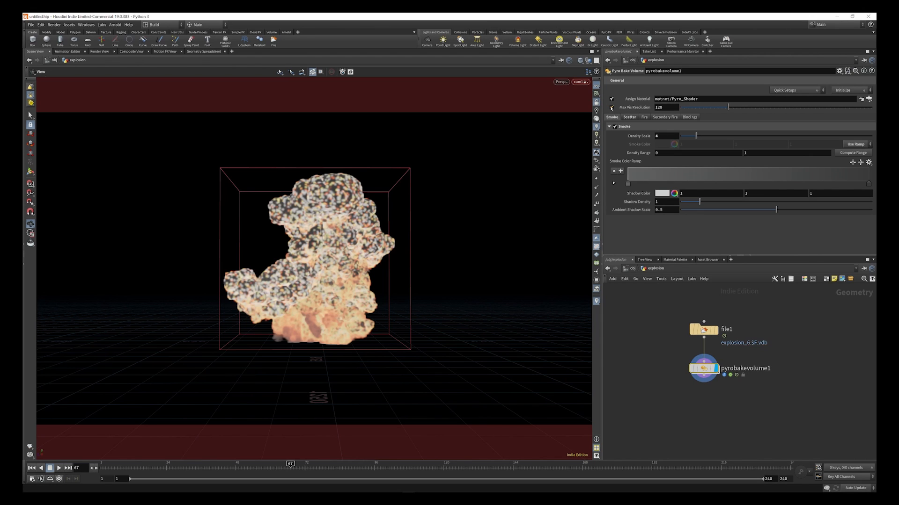
double_click(664, 107)
text(3)
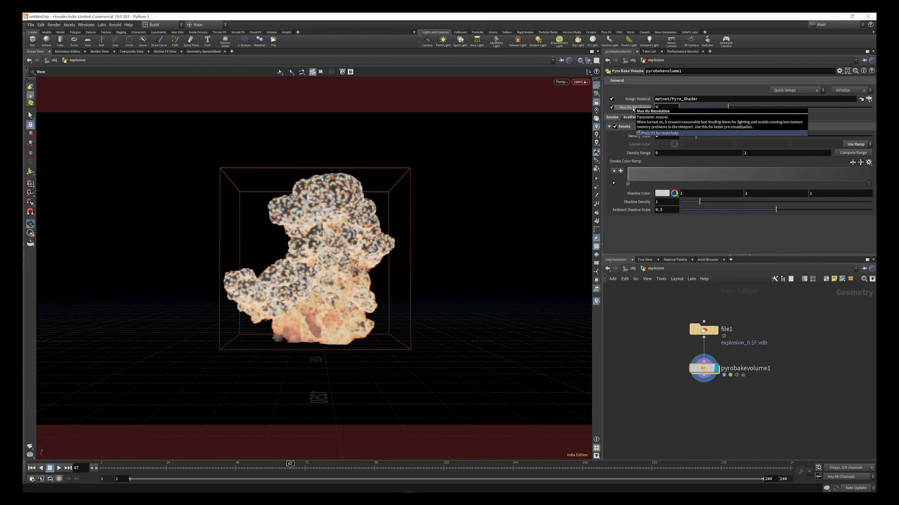
text(50)
key(Return)
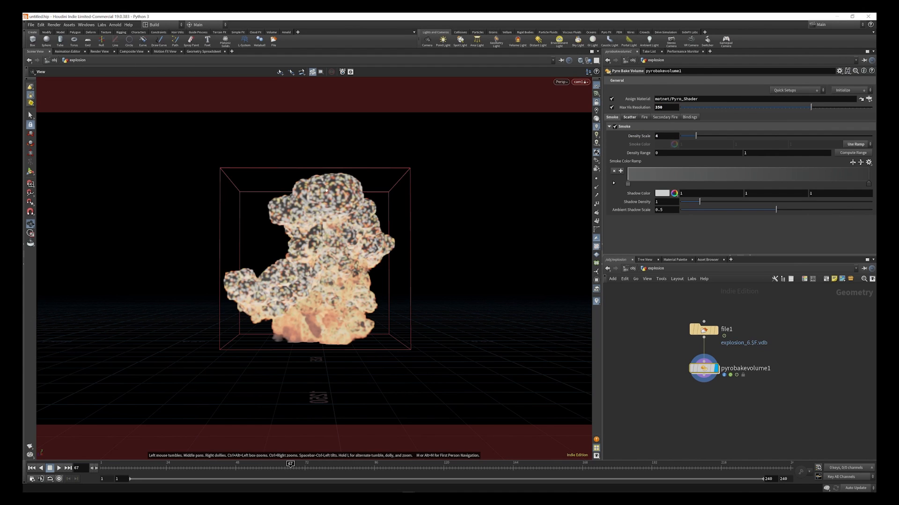
- Set the 3D texture Limit Resolution to 350 on all three axes in the display options and refresh the viewport
key(d)
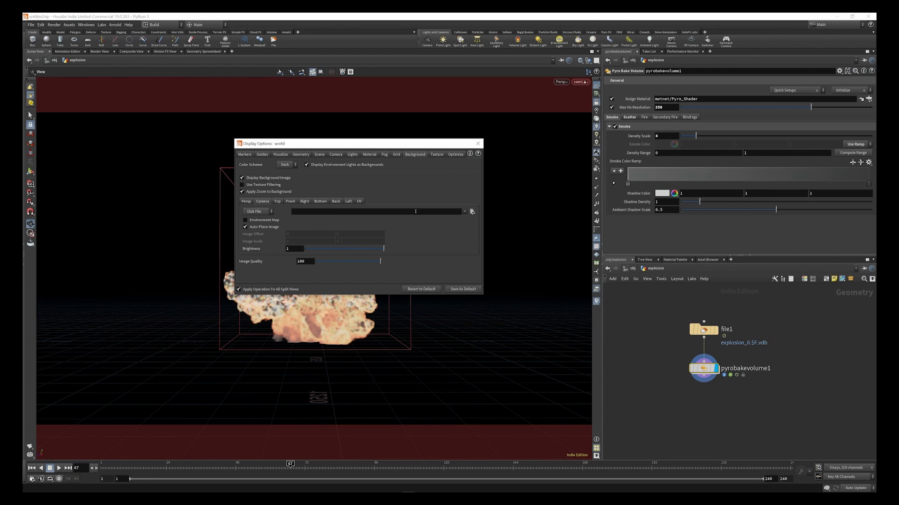
click(437, 154)
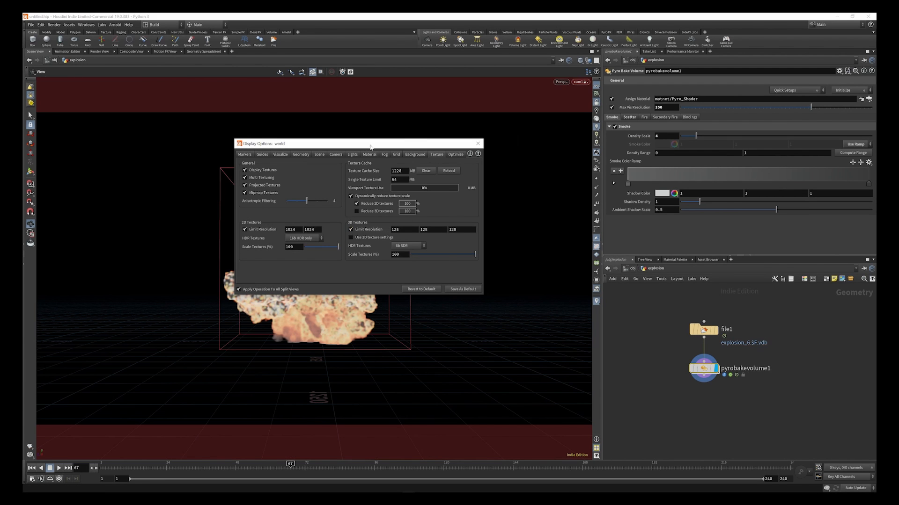
drag(363, 144, 517, 103)
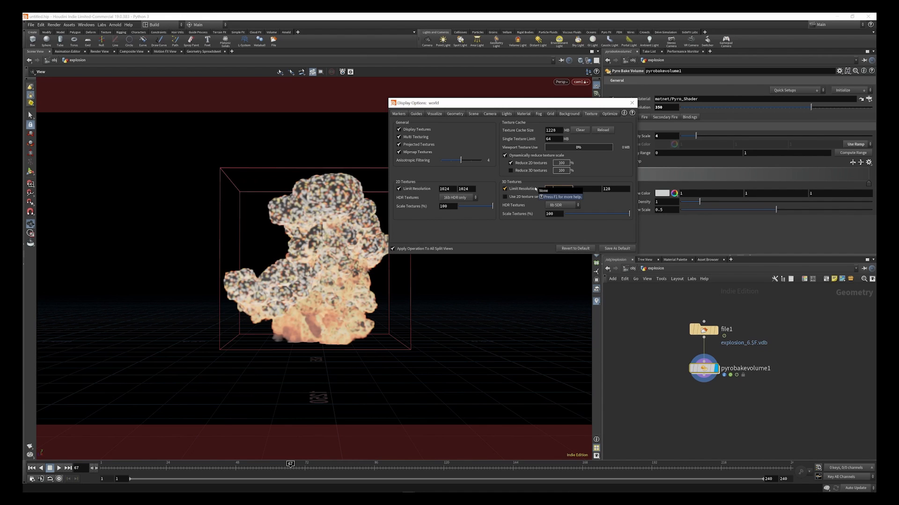
key(Tab)
text(350)
key(Tab)
text(350)
key(Return)
click(100, 52)
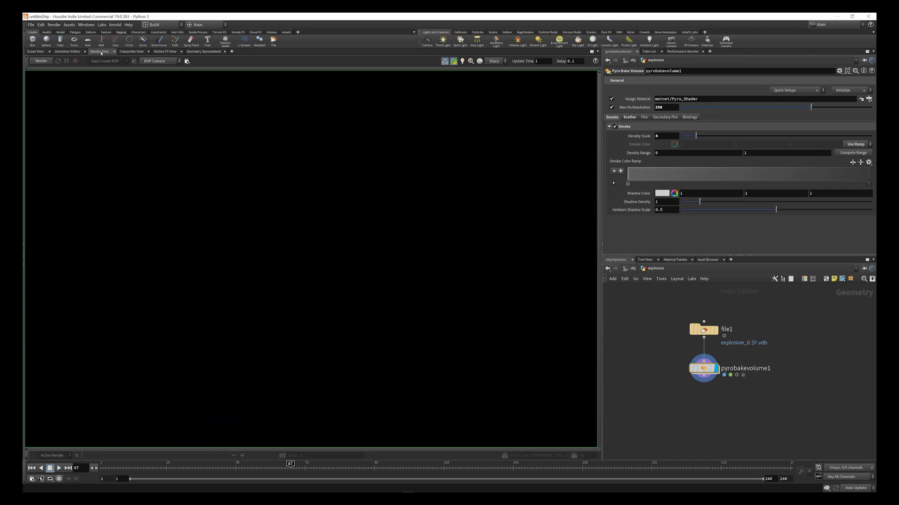
click(38, 51)
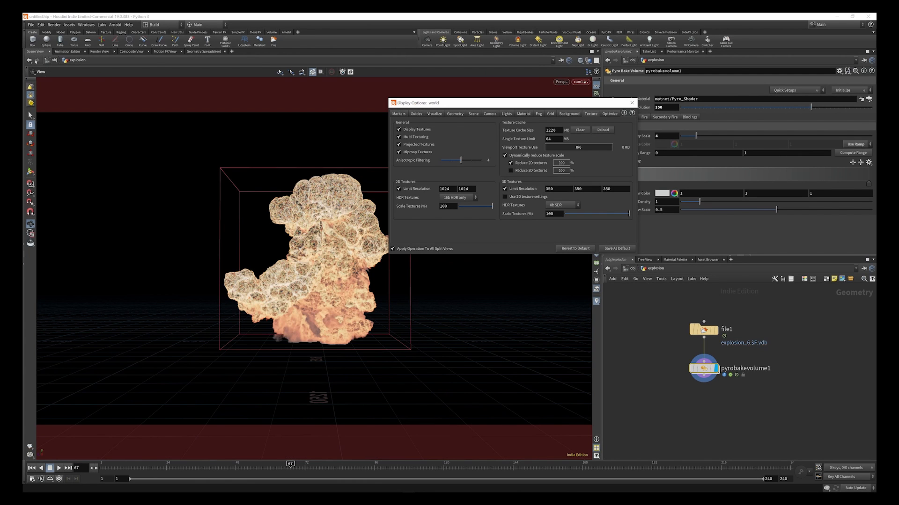
- Set the 3D HDR Textures to 16b HDR only, refresh the viewport and close the display options
click(570, 205)
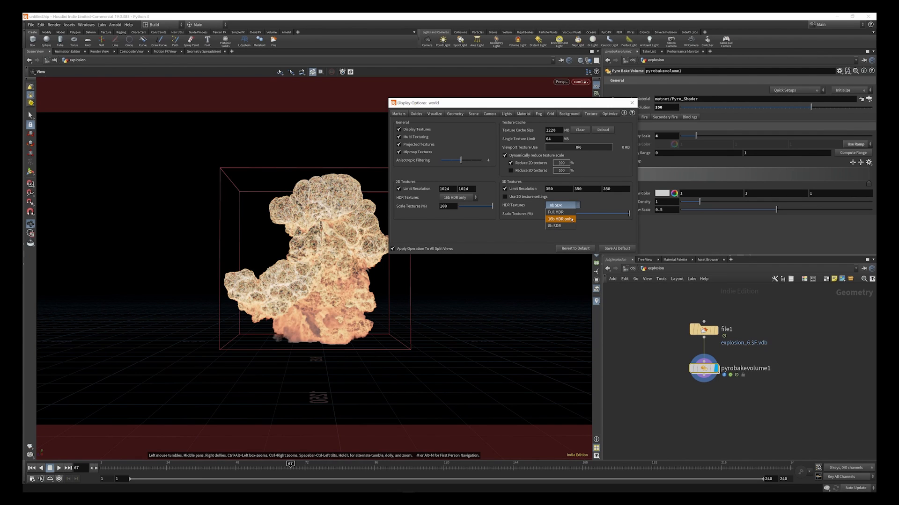
click(562, 219)
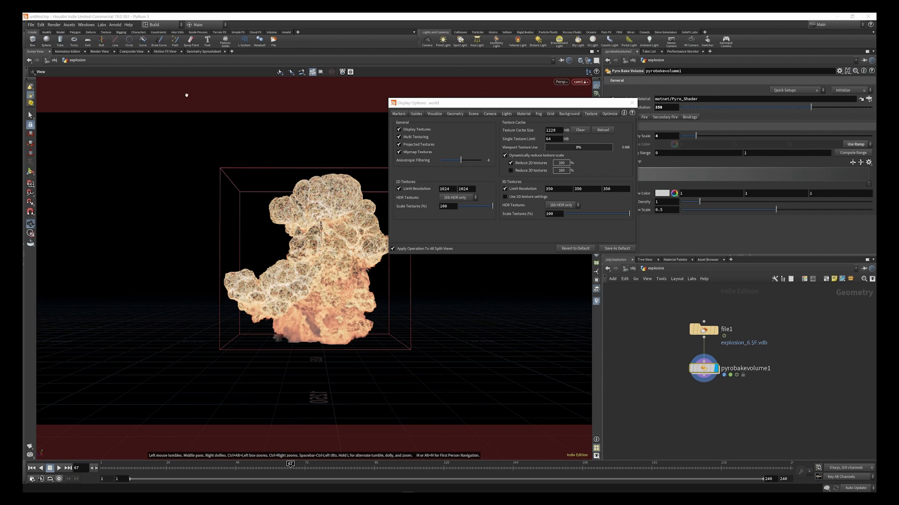
click(101, 53)
click(41, 51)
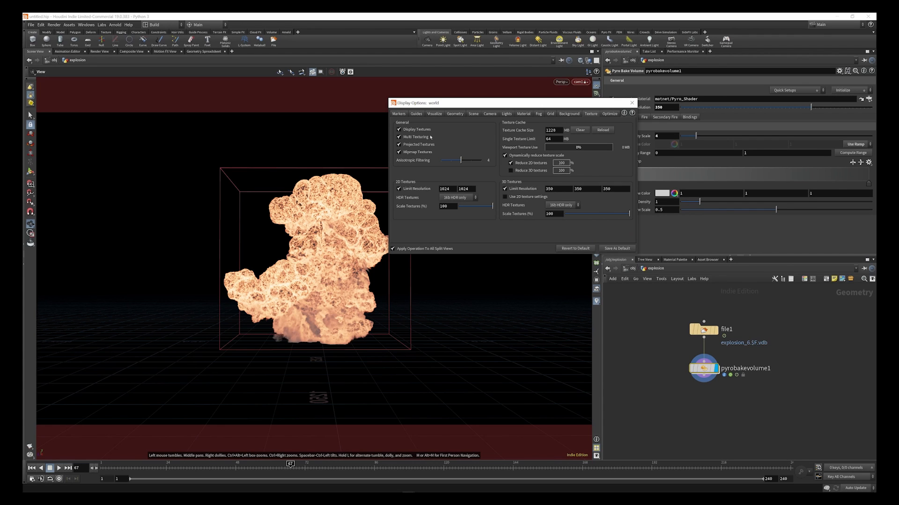
click(632, 102)
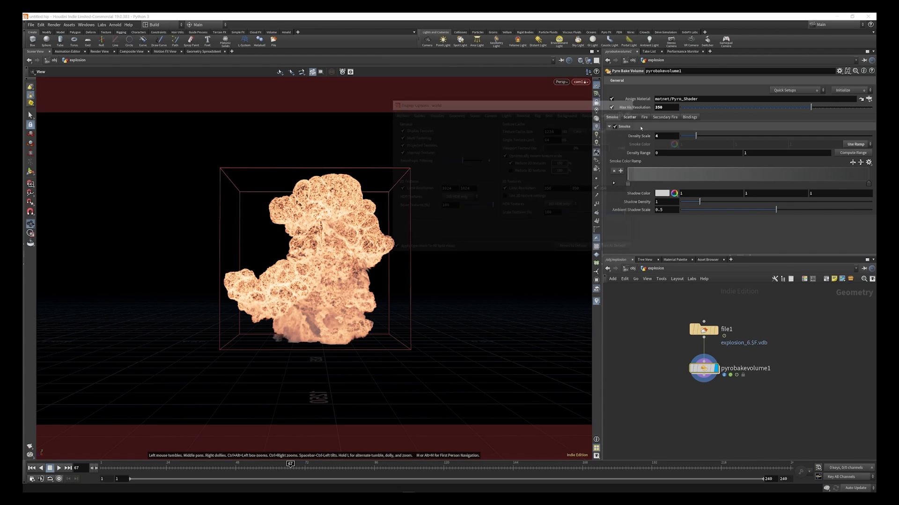
- Set the scatter blur's Filter Voxel Radius to 20 and its Blur Iterations to 4
mouse_move(706, 369)
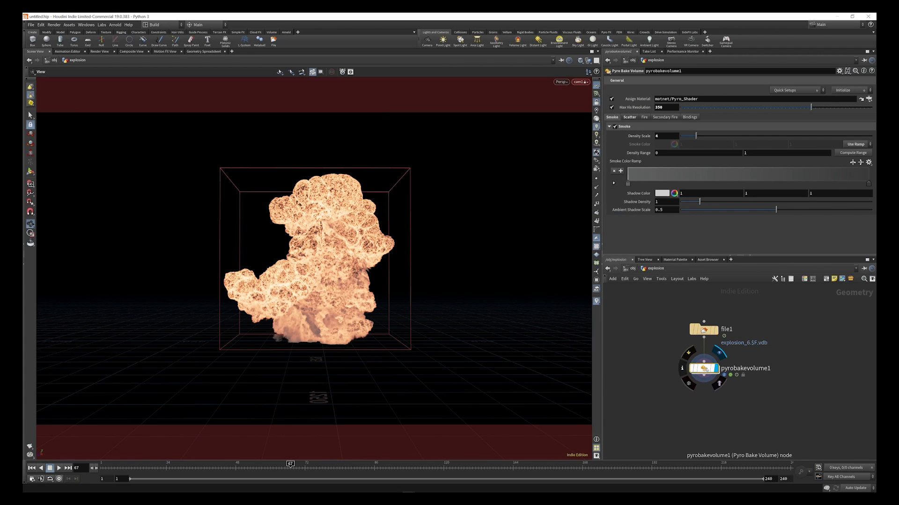
drag(696, 256, 696, 281)
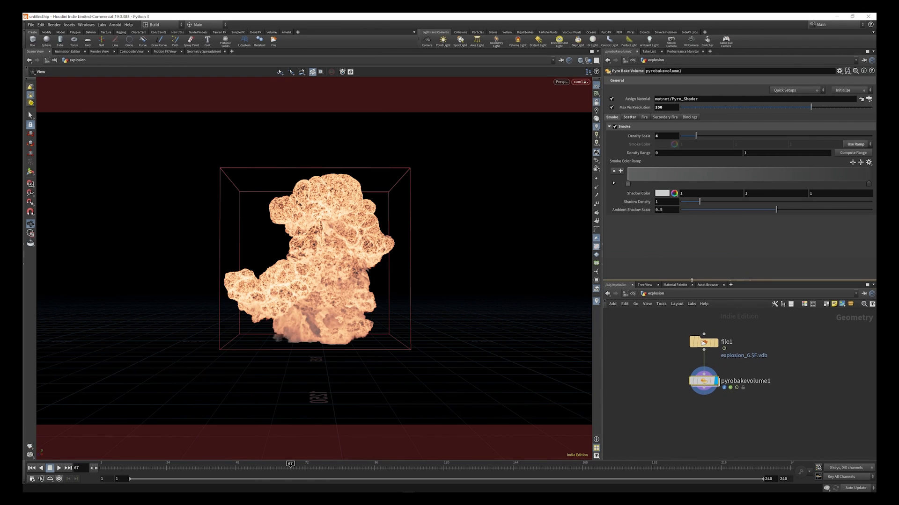
click(630, 117)
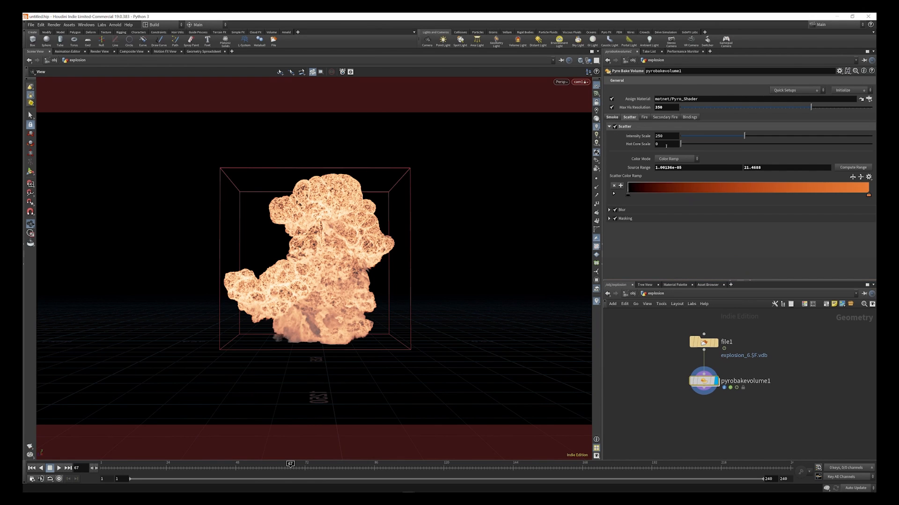
click(609, 210)
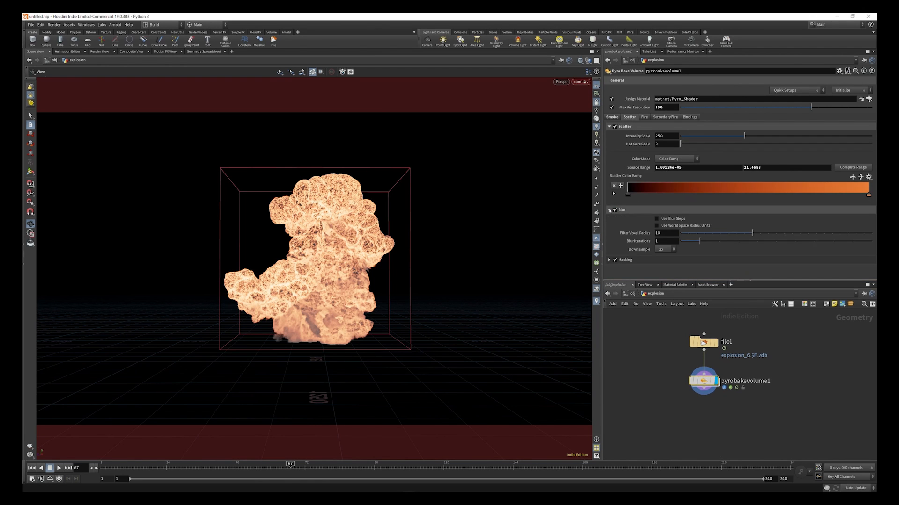
drag(662, 234, 640, 235)
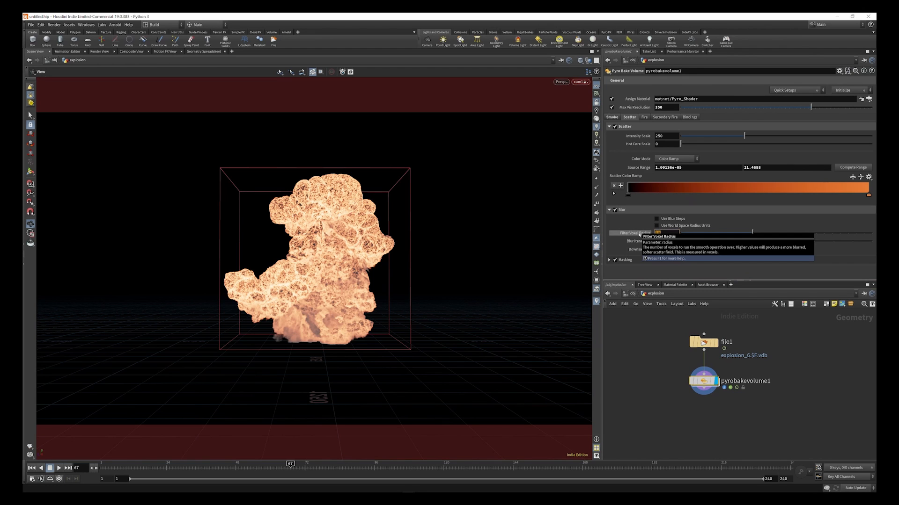
text(20)
key(Return)
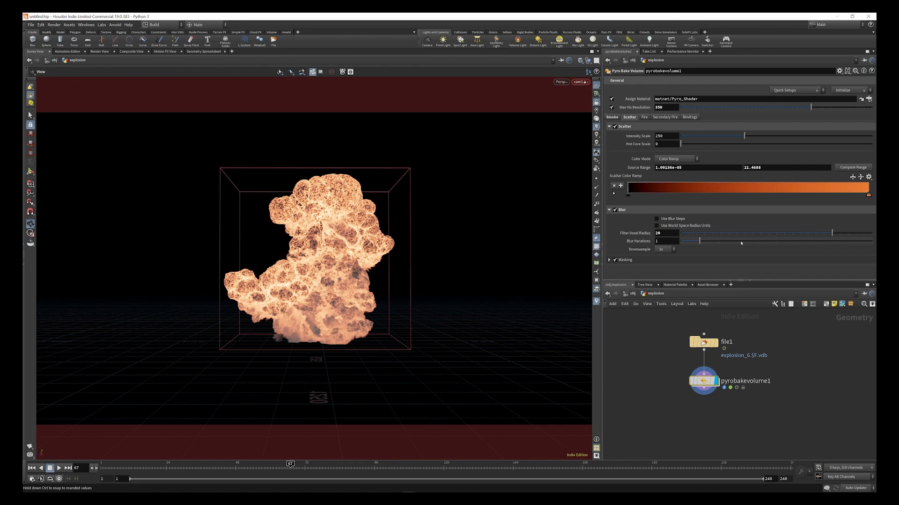
drag(741, 243, 738, 241)
click(757, 241)
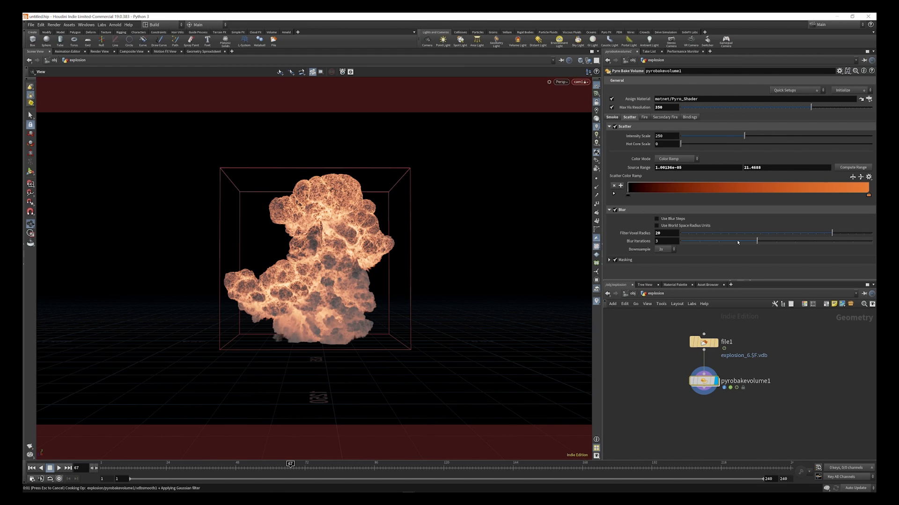
- Set the scatter masking's Mask Center to 0.01
click(609, 259)
scroll(655, 255, down, 1)
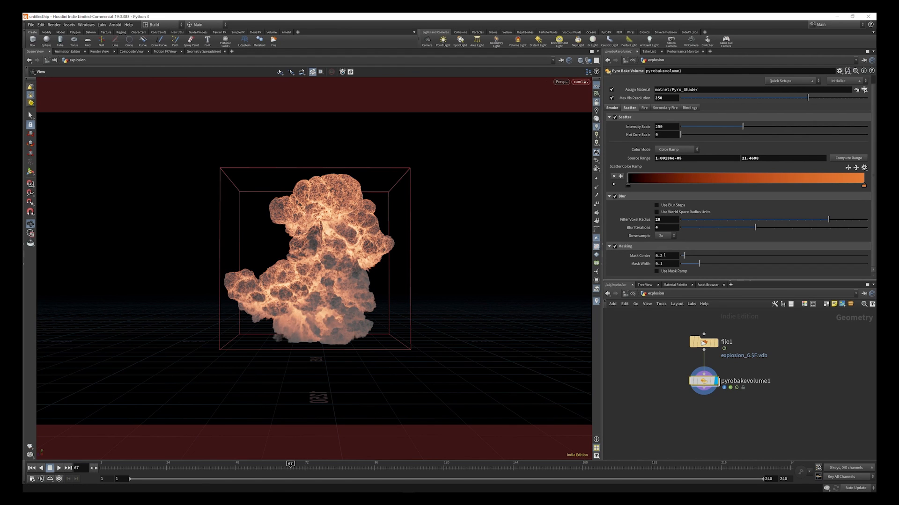
double_click(665, 255)
text(01)
key(Return)
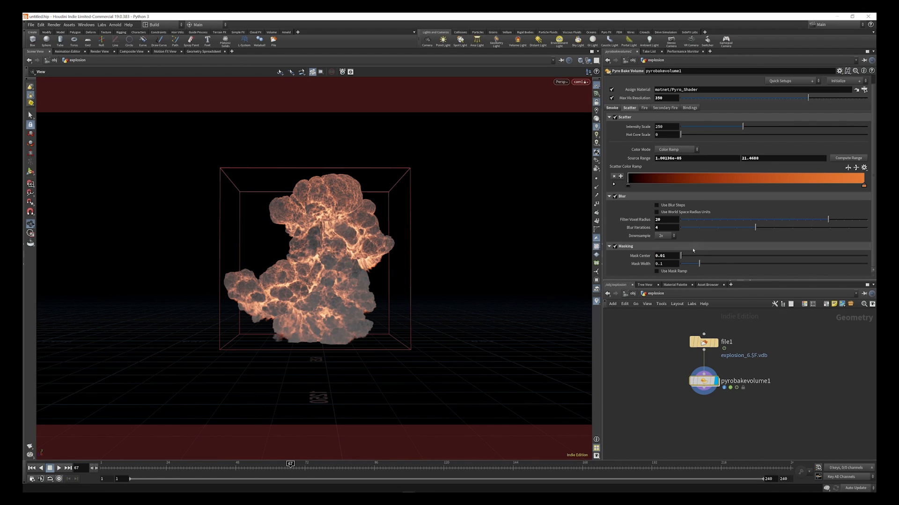
- Set the scatter Blur Iterations to 3
click(701, 230)
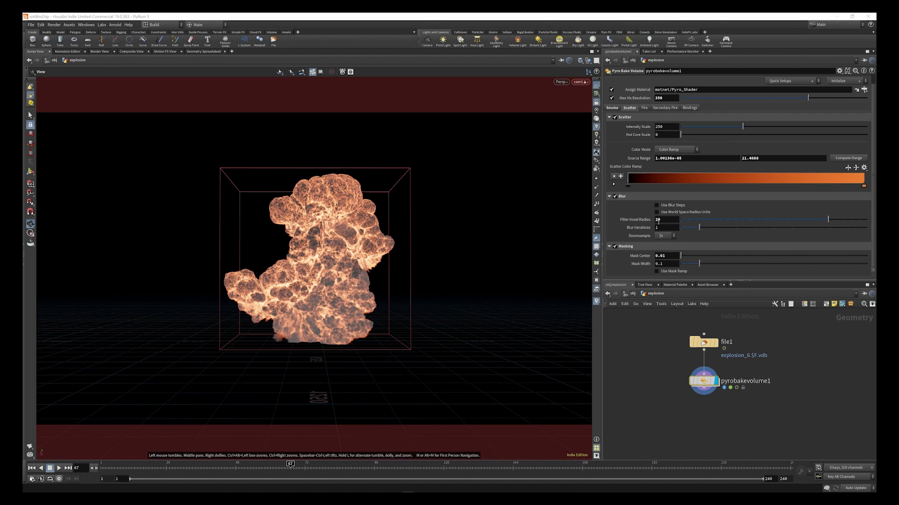
click(668, 227)
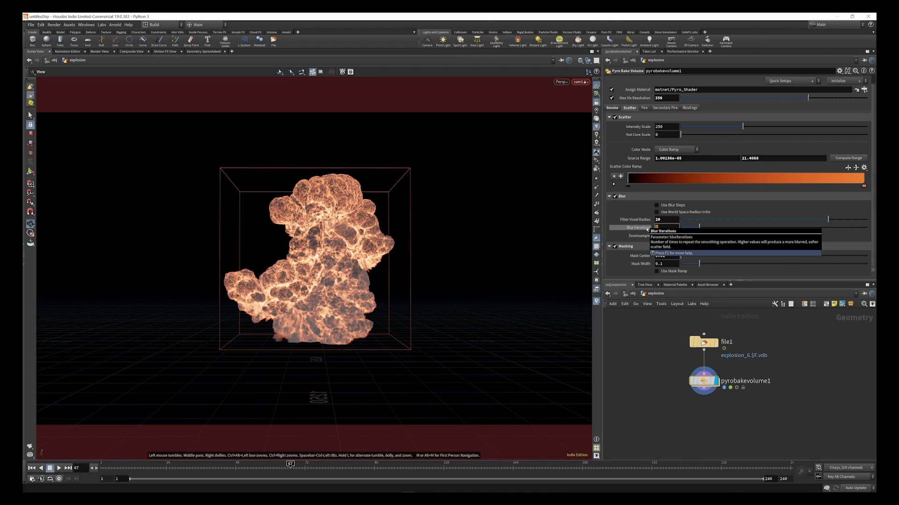
text(3)
key(Return)
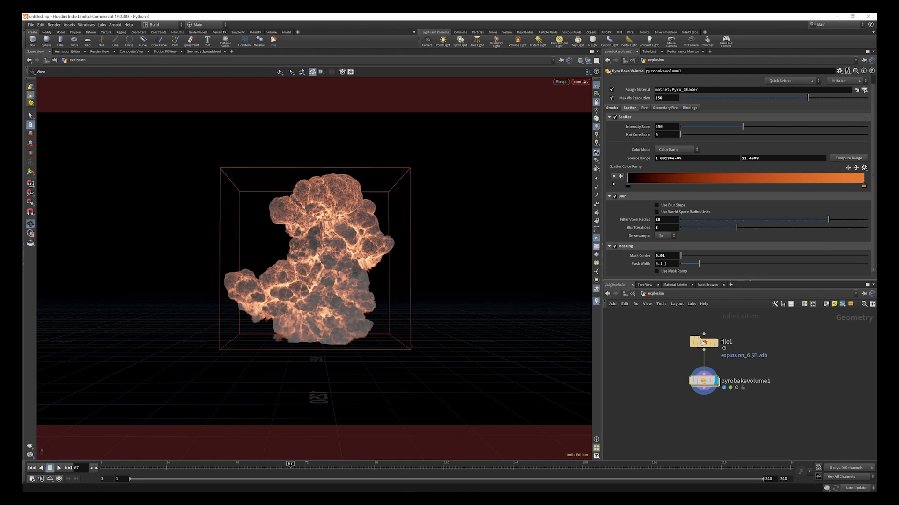
- Set the scatter masking's Mask Width to 0.95
click(661, 263)
key(Return)
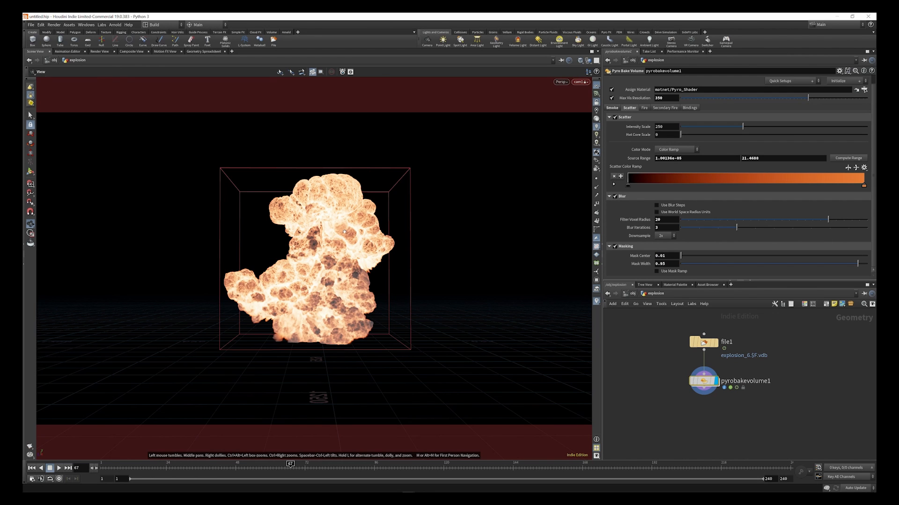
mouse_move(338, 229)
mouse_down()
mouse_move(325, 230)
mouse_move(341, 233)
mouse_up()
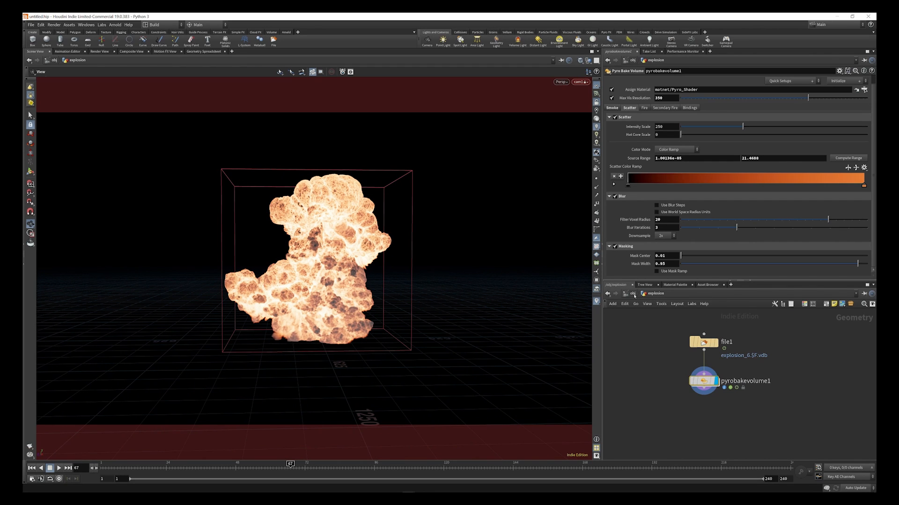
- Add a Null node connected below the Pyro Bake Volume and name it OUT_EXPLOSION
scroll(733, 368, down, 3)
scroll(730, 401, up, 4)
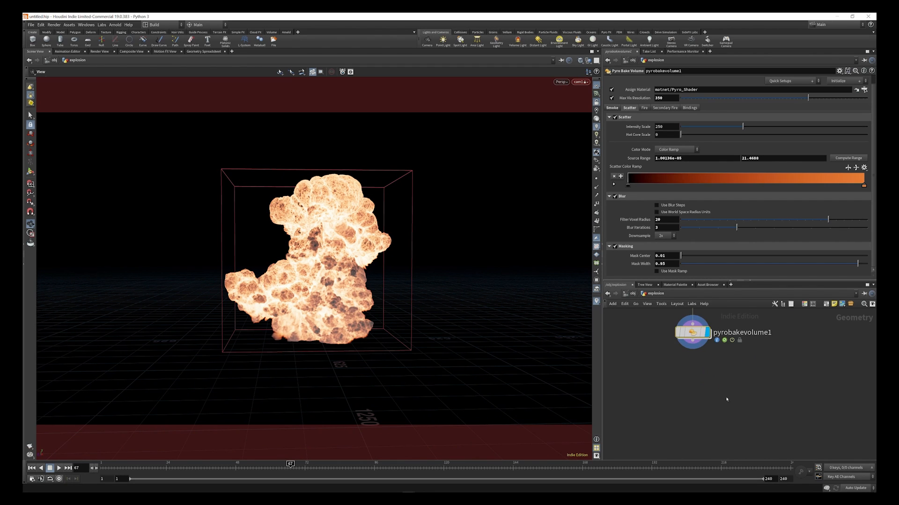
key(Tab)
text(nul)
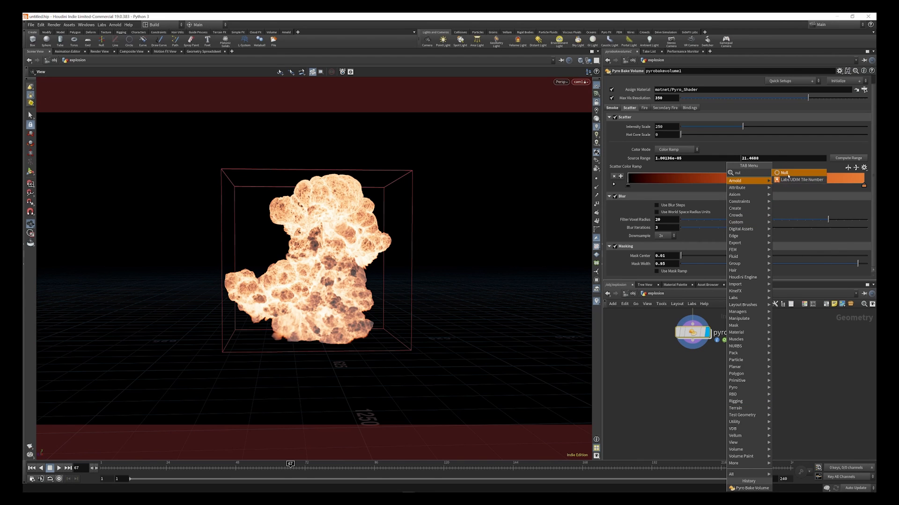
key(Return)
click(693, 372)
drag(693, 341, 682, 382)
click(730, 380)
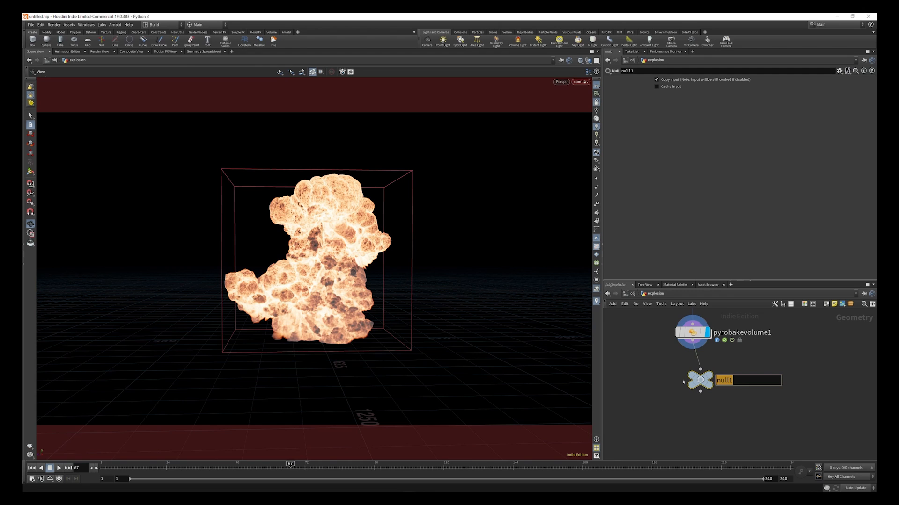
text(OUT_EXPLOSION)
key(Return)
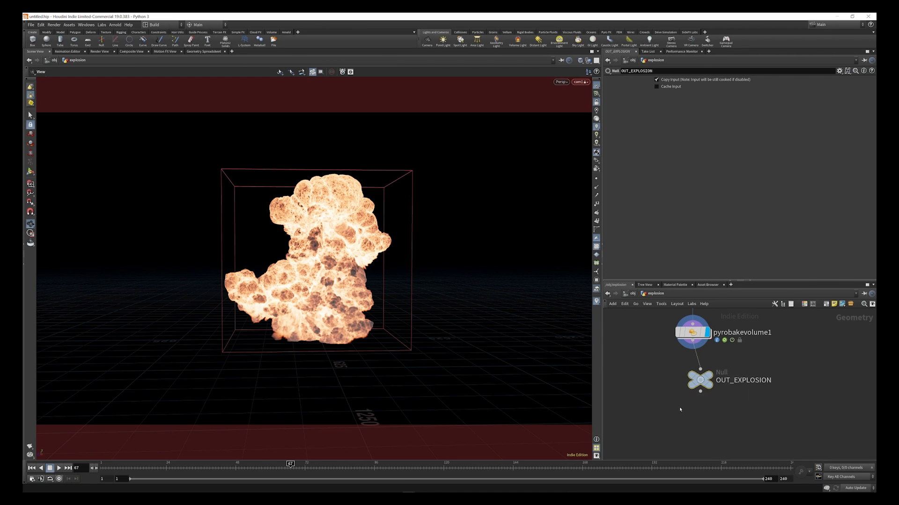
- Copy the OUT_EXPLOSION node and place a SOP Import node in the Solaris stage network
key(alt+c)
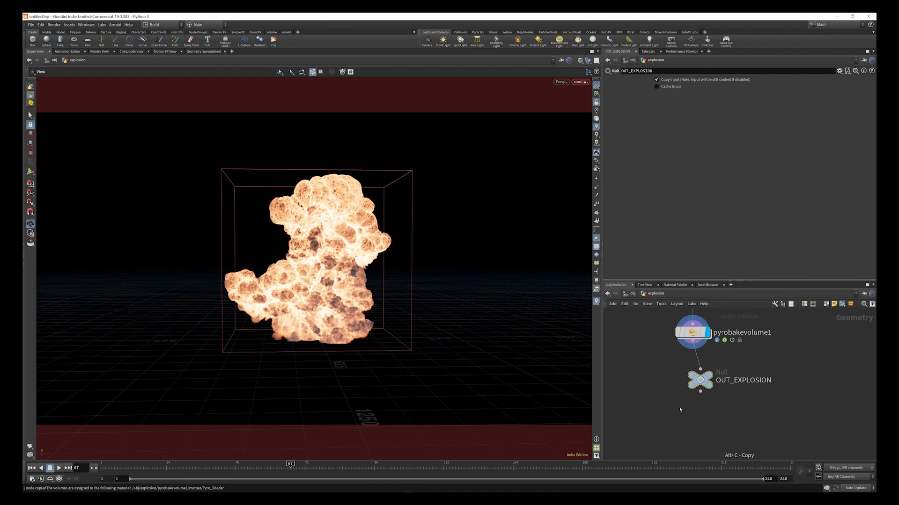
click(632, 294)
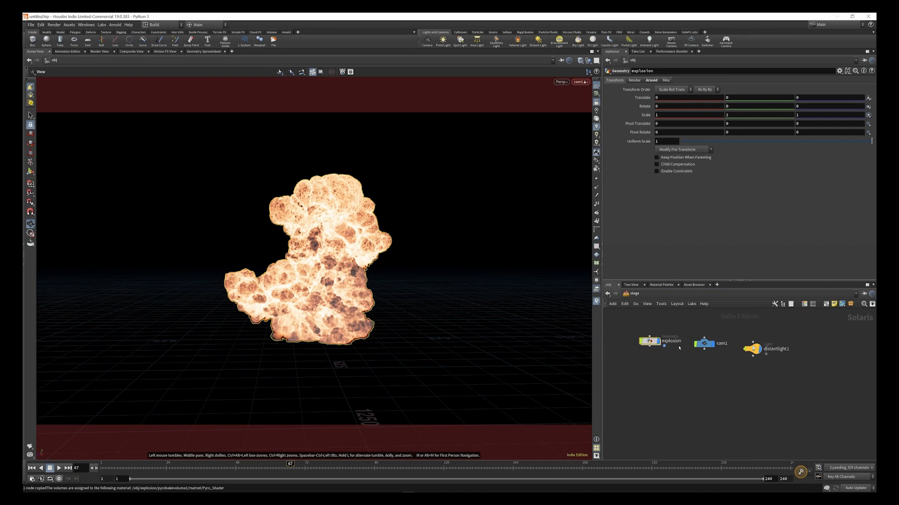
key(Tab)
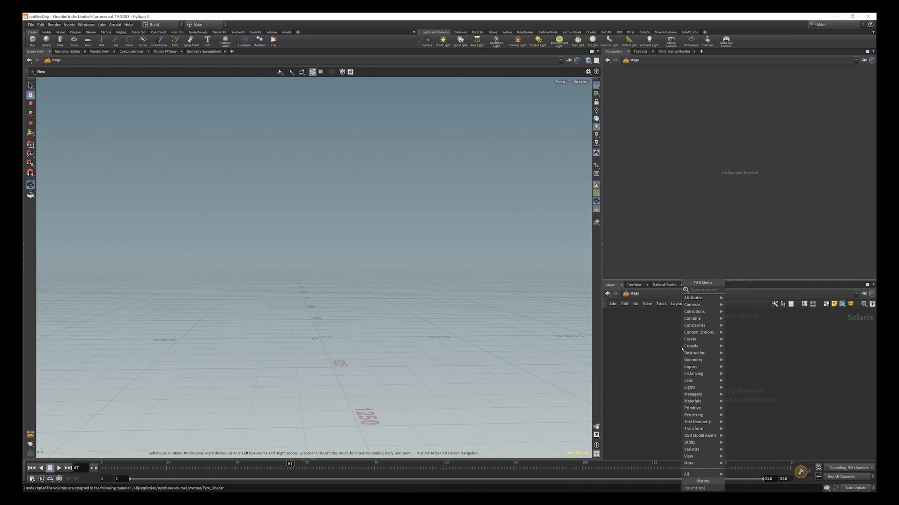
text(SOPIM)
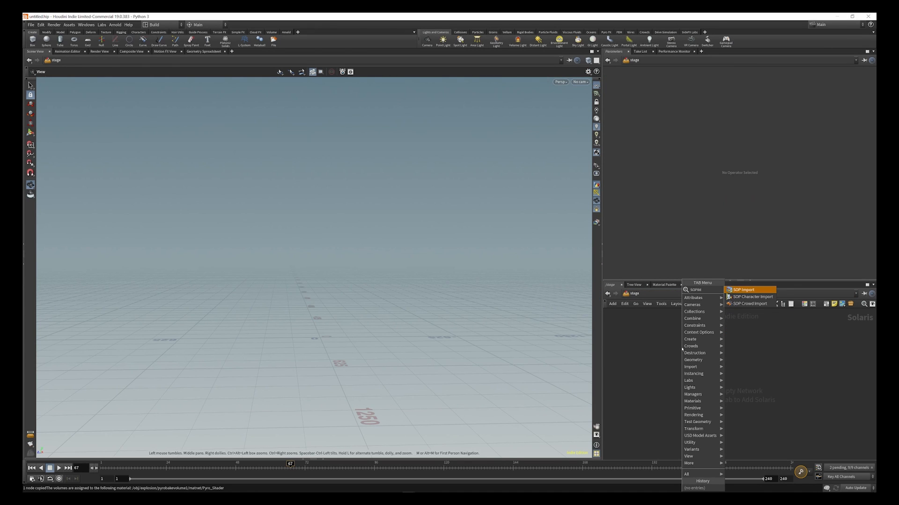
click(744, 290)
click(695, 337)
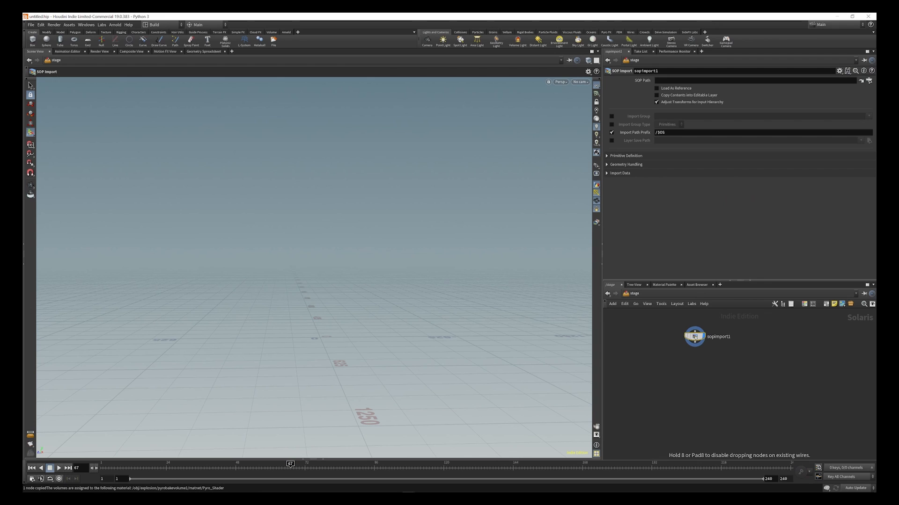
- Set the SOP Import node's SOP path to /obj/explosion/OUT_EXPLOSION
click(680, 82)
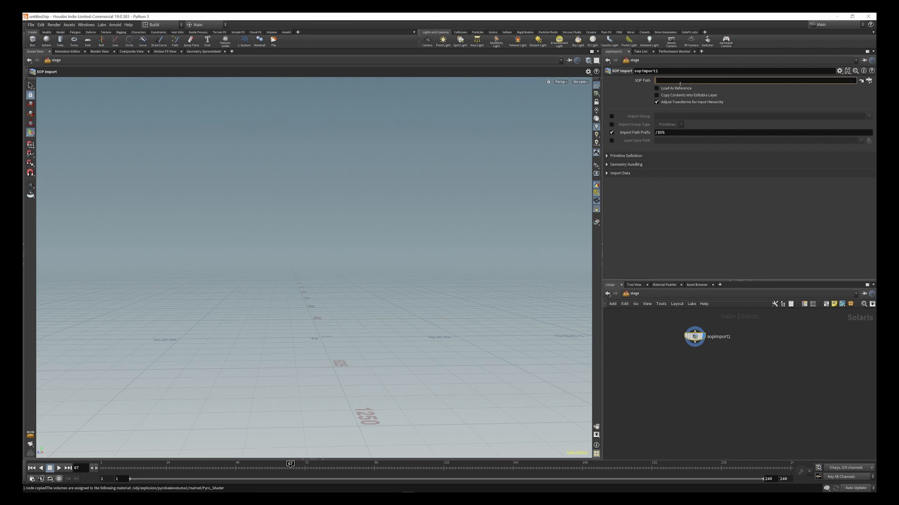
text(/obj/explosion/OUT_EXPLOSION)
key(Return)
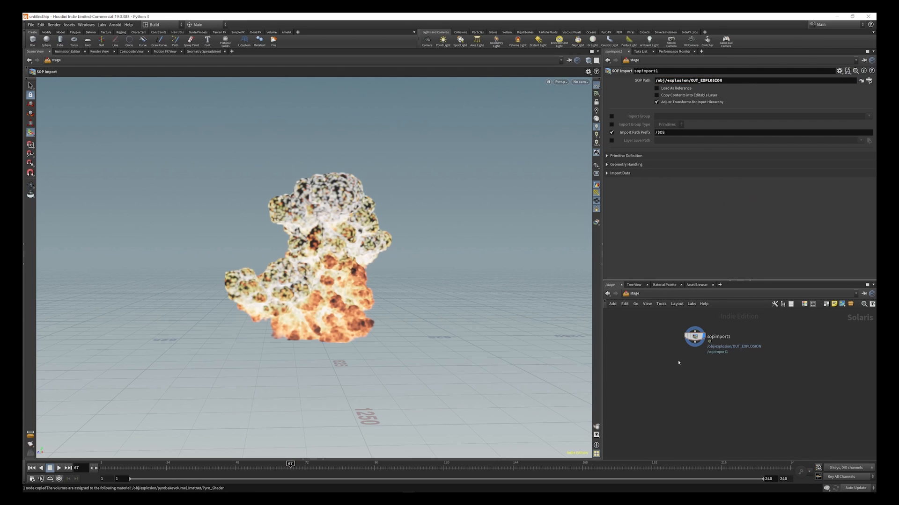
- Add a Scene Import (Cameras) node connected below the SOP Import node and dismiss the console window
key(Tab)
key(Escape)
key(Tab)
text(IMP)
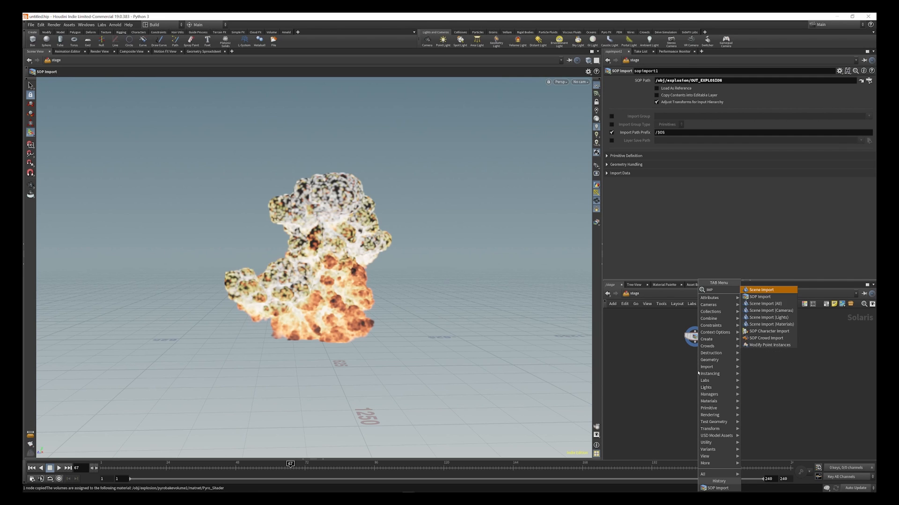
click(769, 311)
click(694, 376)
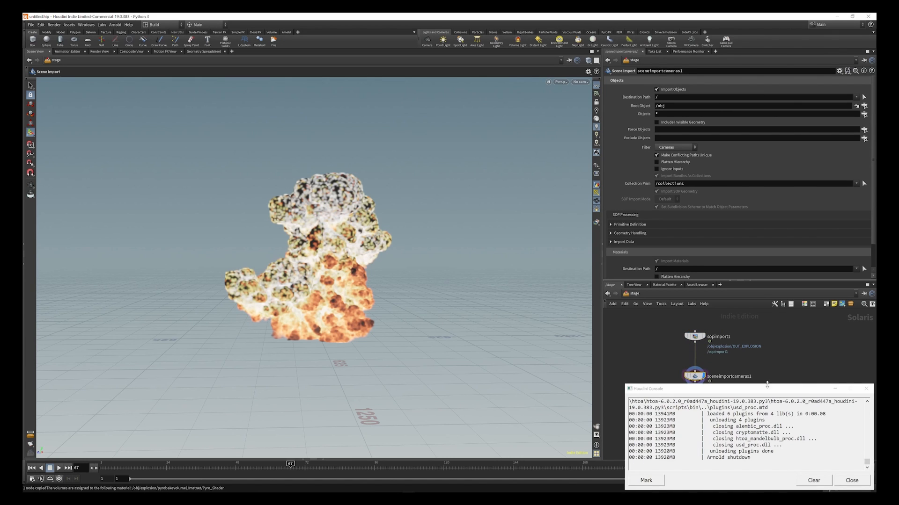
click(830, 388)
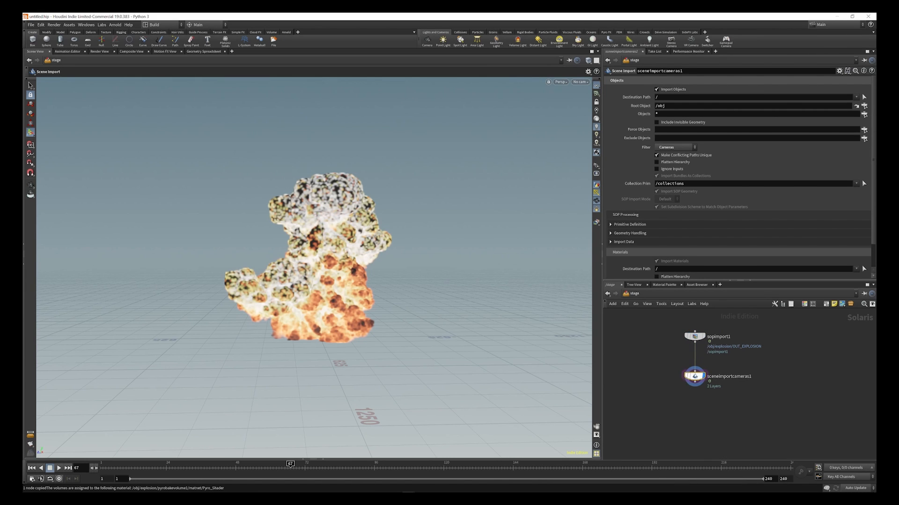
- Switch the desktop layout to Solaris and widen the viewport pane
click(161, 26)
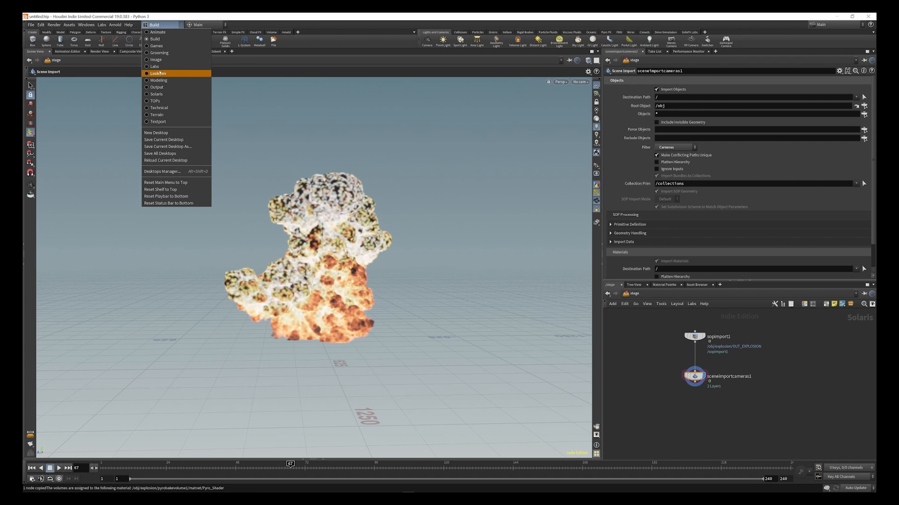
click(157, 94)
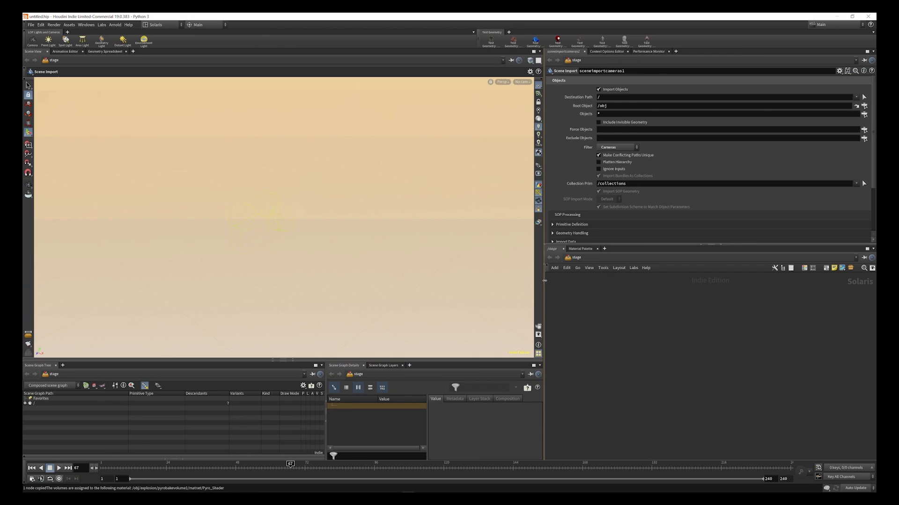
drag(544, 281, 614, 280)
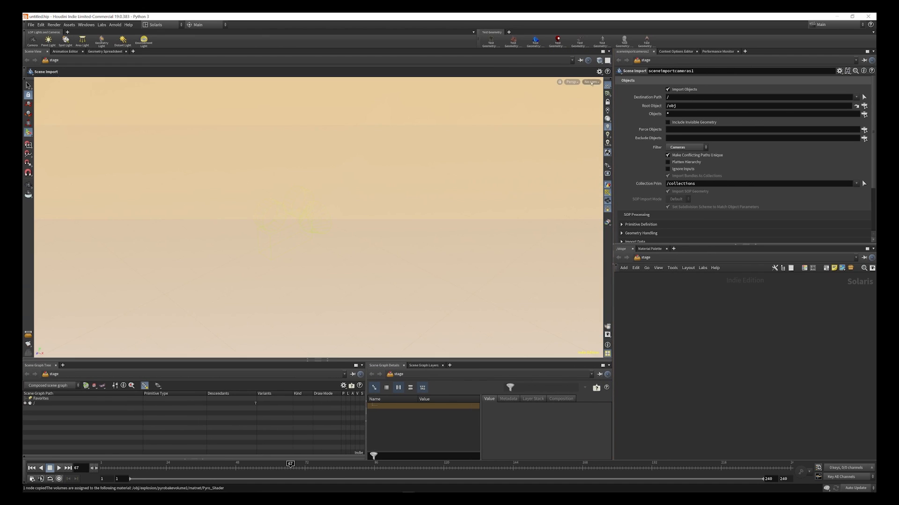
- Look through /cam1 in the viewport and set its renderer to Karma
click(572, 82)
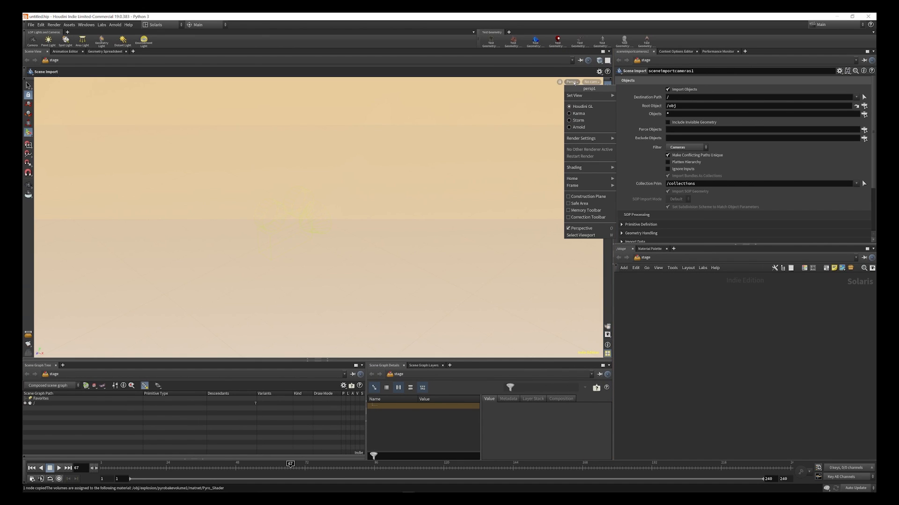
click(572, 82)
click(591, 82)
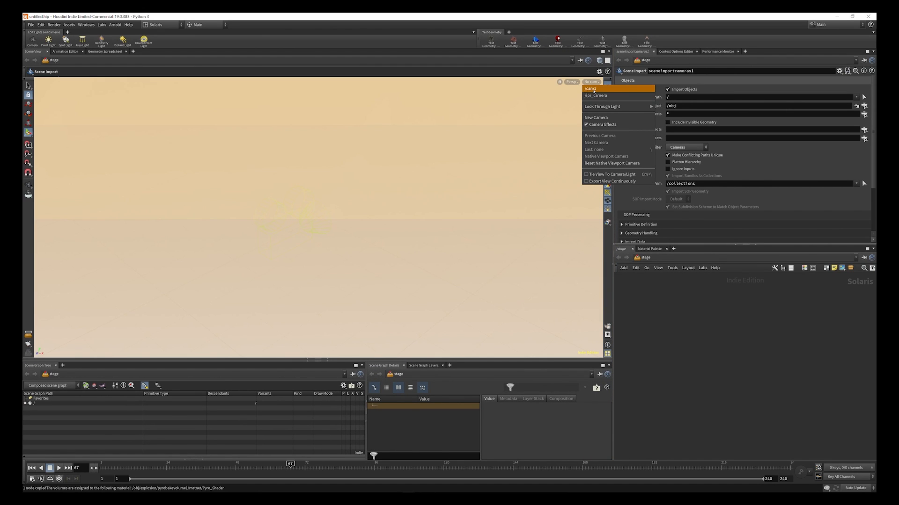
click(591, 89)
click(592, 82)
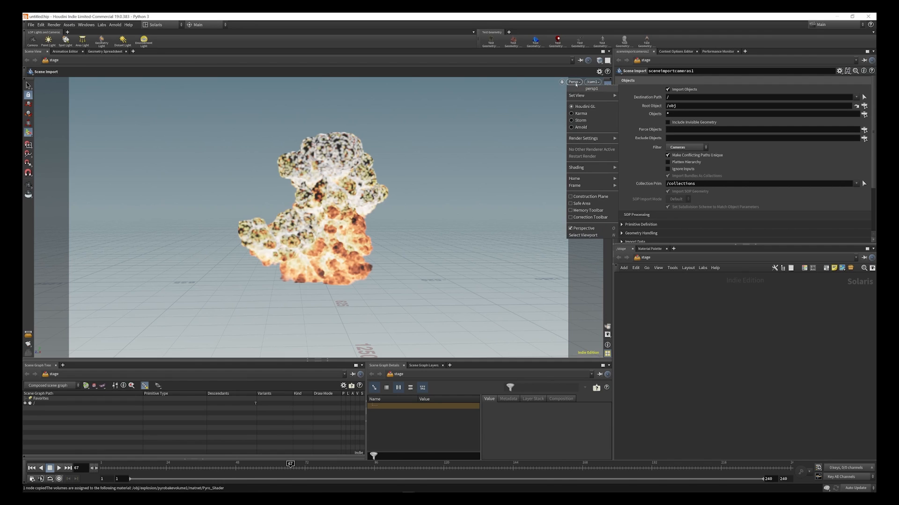
click(583, 115)
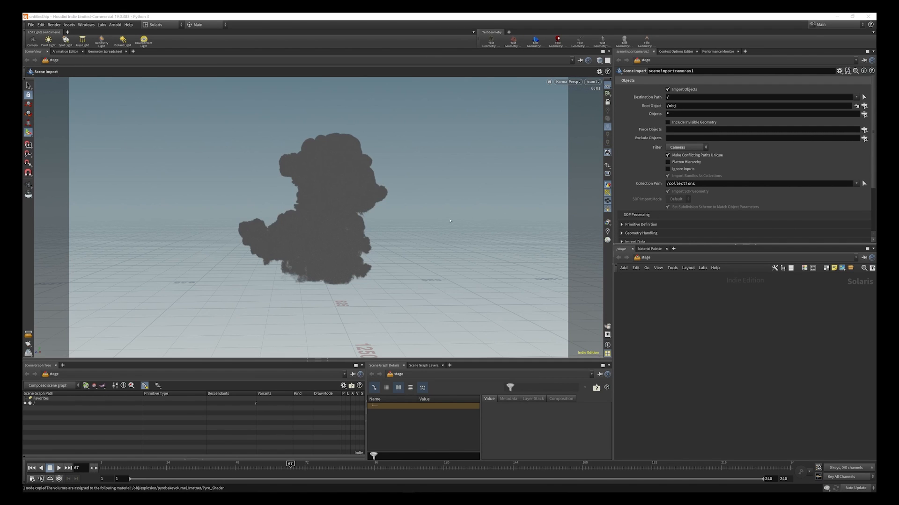
- Set the viewport background color scheme to Dark in the display options
key(d)
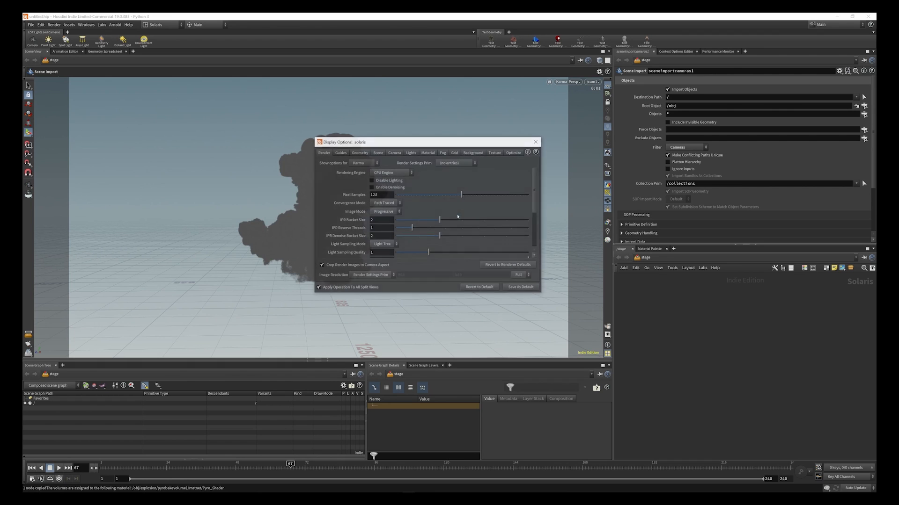
click(473, 152)
click(365, 163)
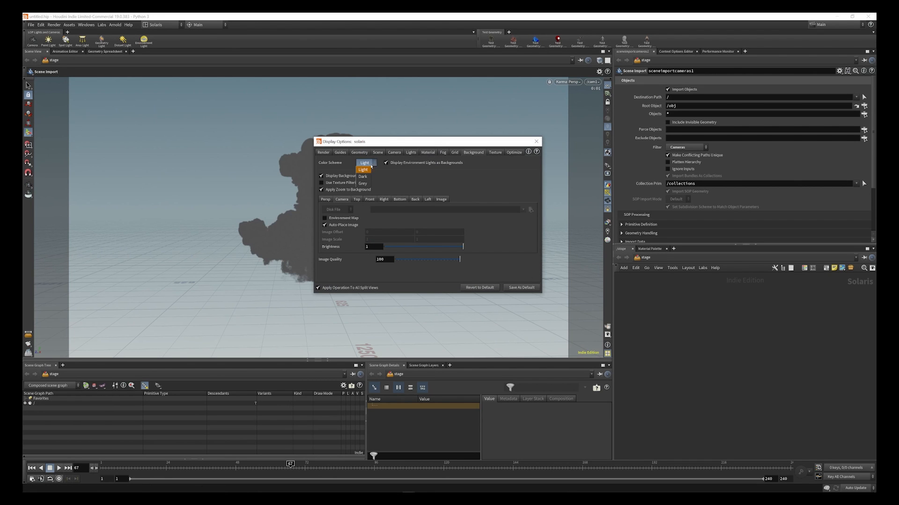
click(363, 174)
click(536, 142)
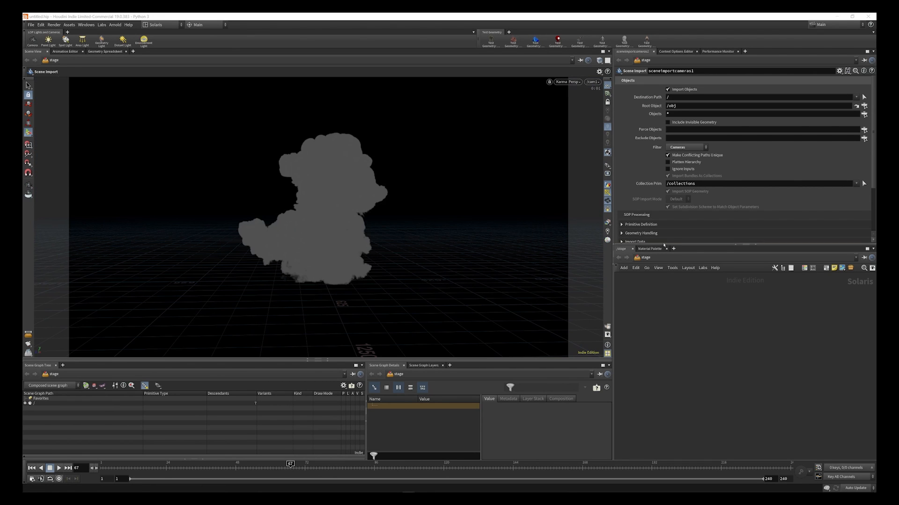
click(646, 258)
click(678, 291)
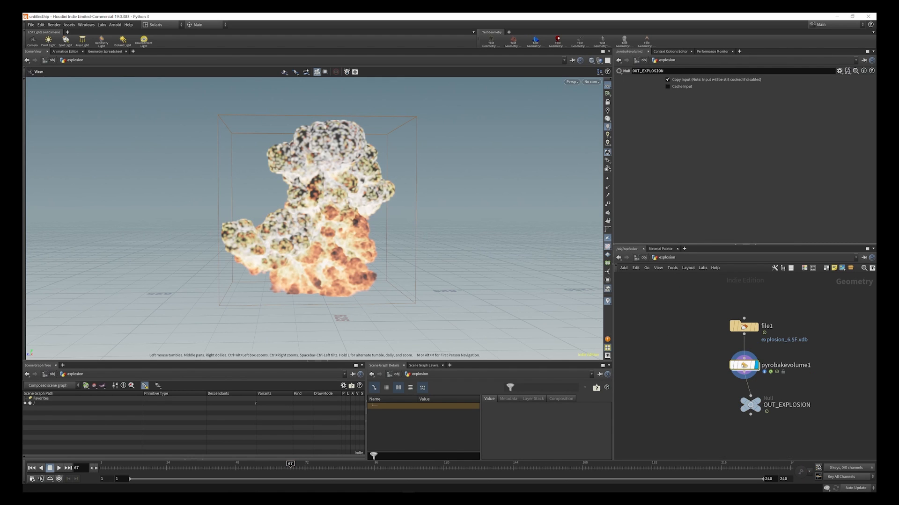
click(744, 365)
scroll(744, 171, up, 3)
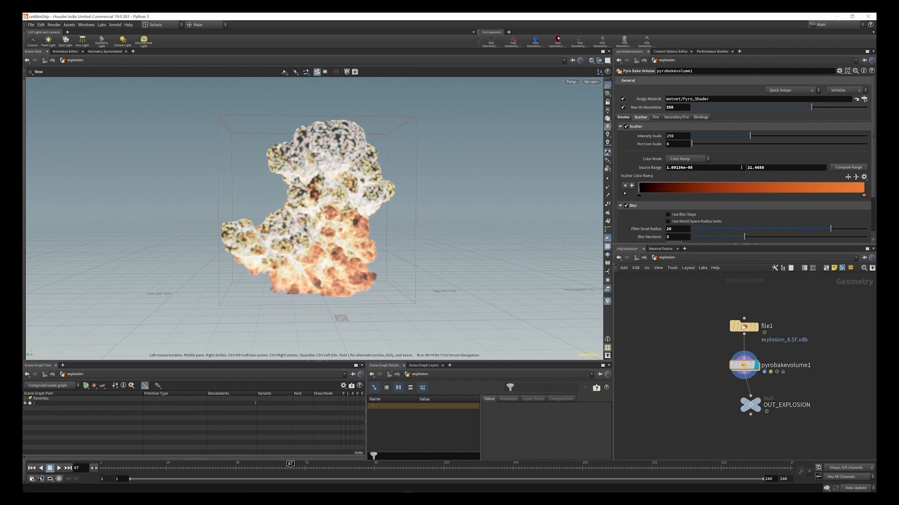
click(796, 91)
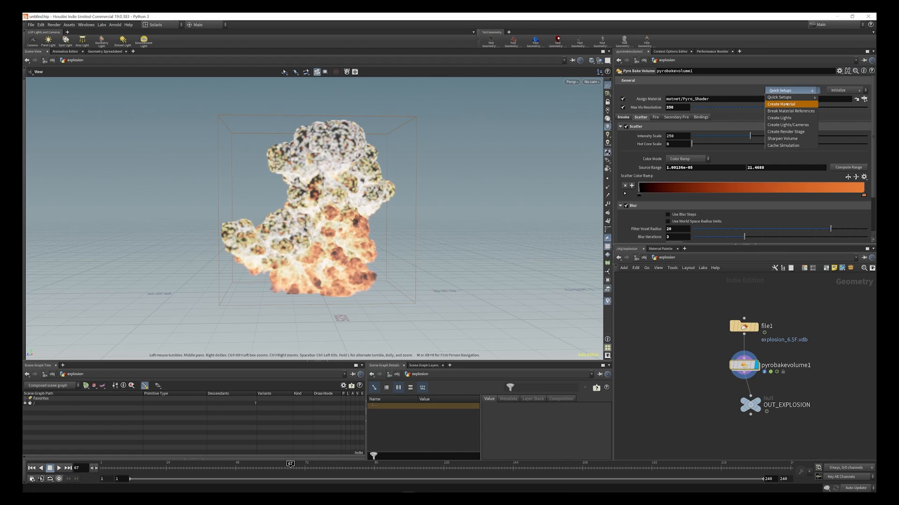
click(786, 105)
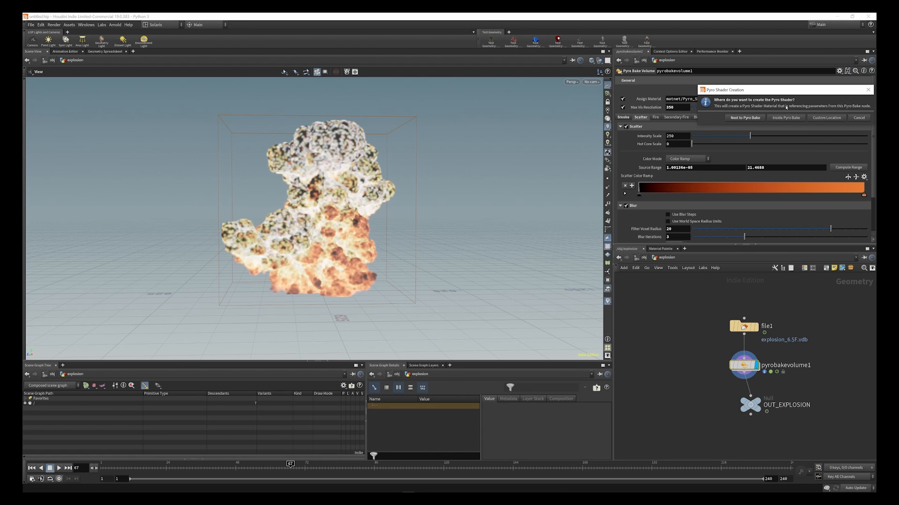
click(829, 120)
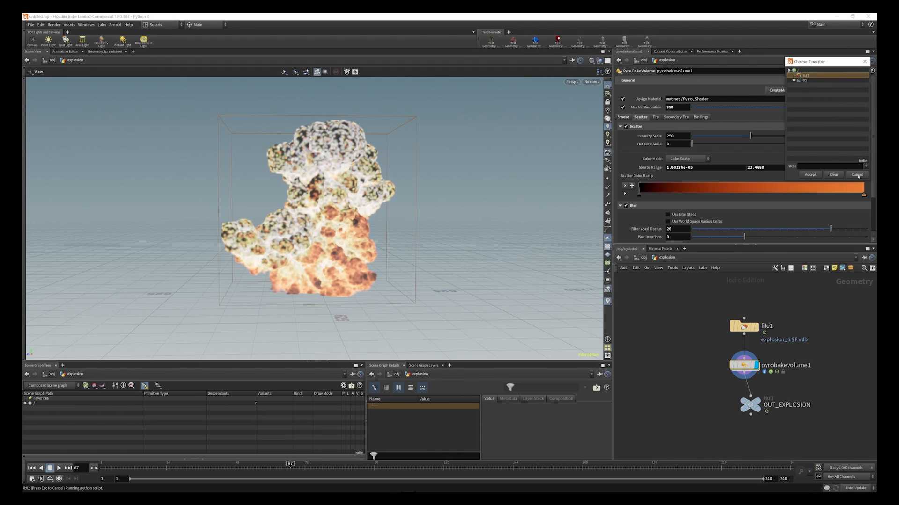
click(857, 174)
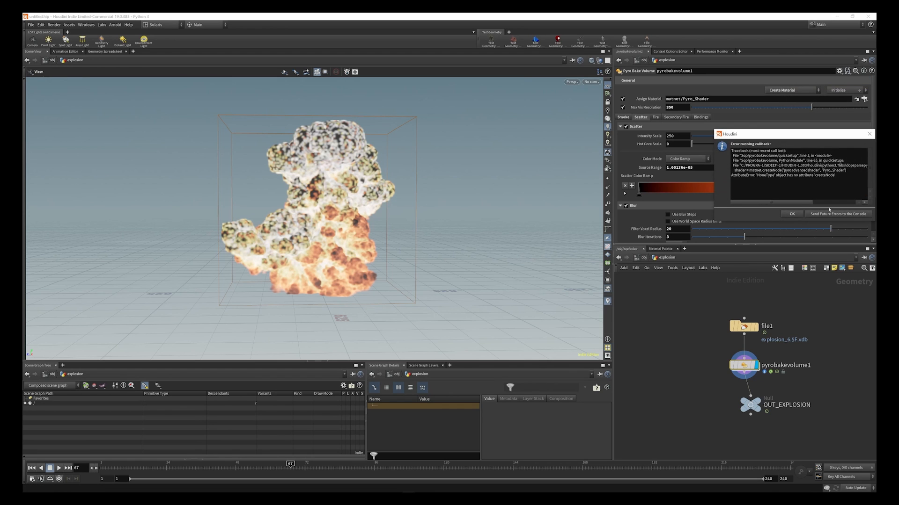
click(792, 214)
click(645, 257)
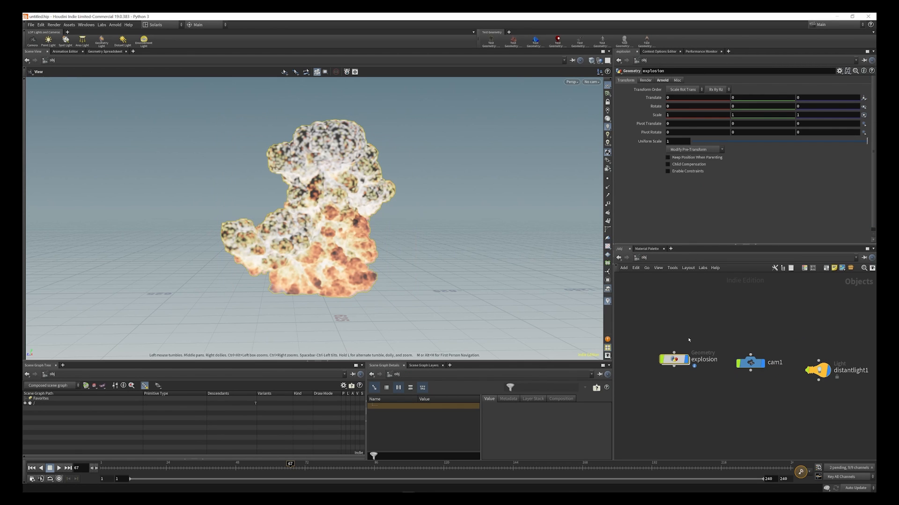
click(679, 261)
click(694, 311)
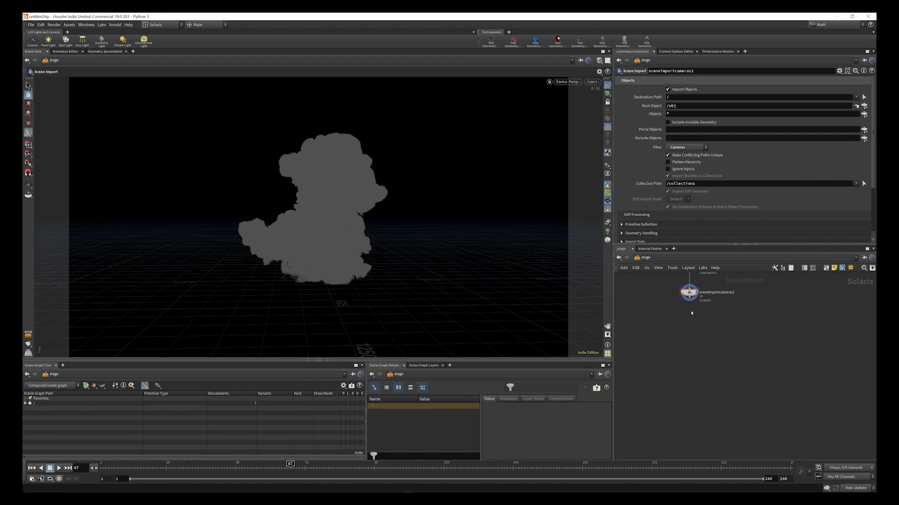
- Add a Material Library node below the camera scene import, connect it, and make it the displayed node
key(Tab)
text(MAT)
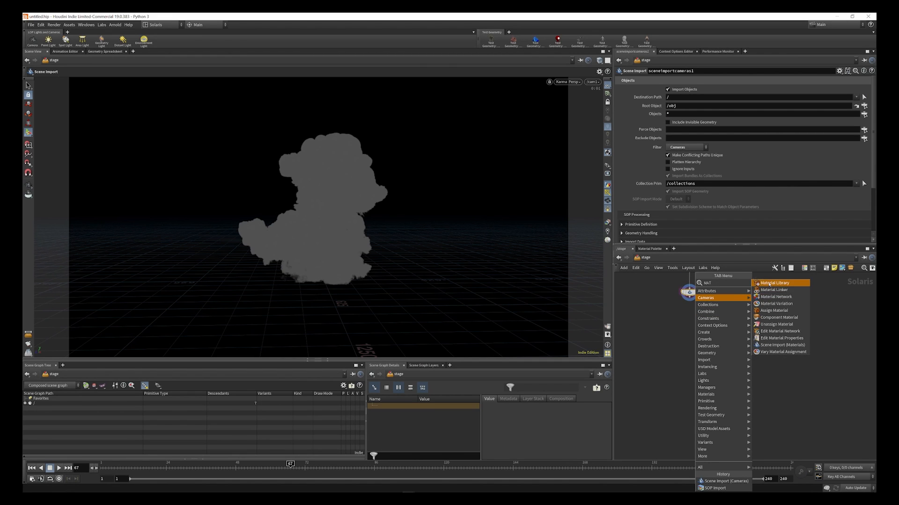
click(772, 283)
click(687, 322)
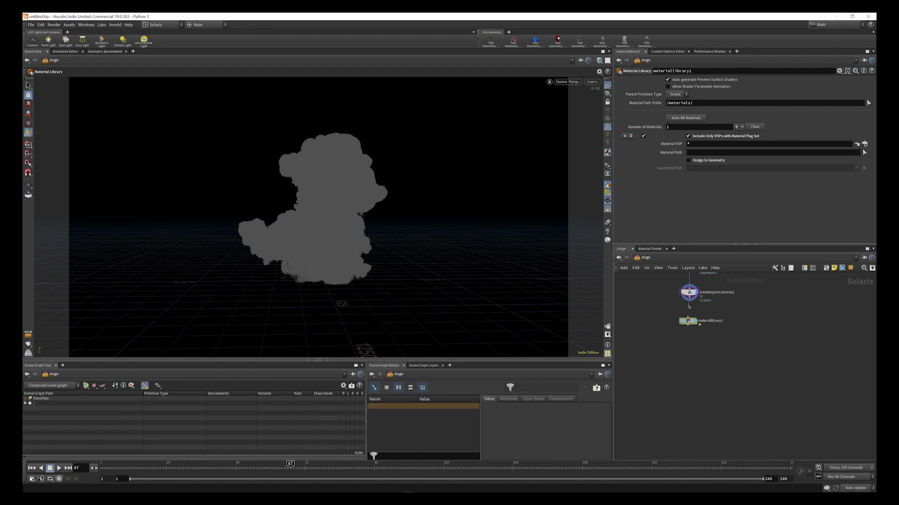
click(695, 323)
drag(688, 322, 691, 322)
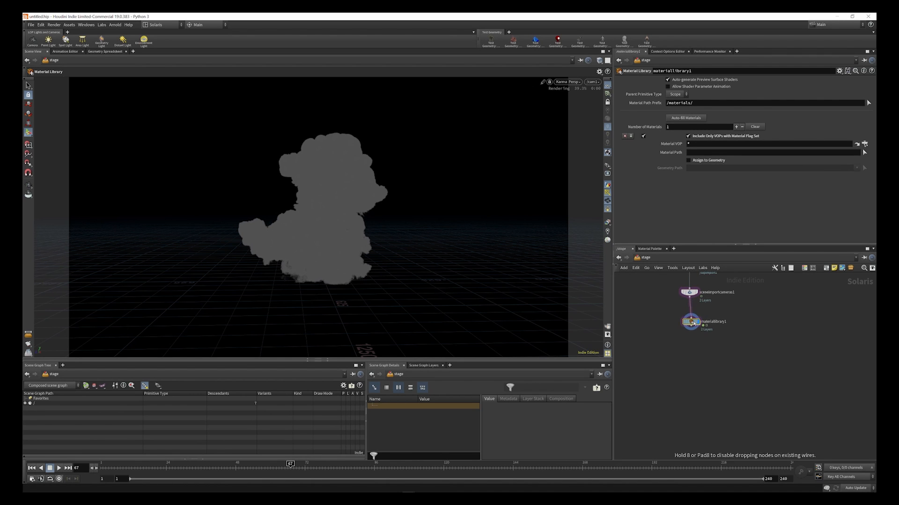
- Create the Pyro Bake Volume's pyro shader material in a custom location, choosing materiallibrary1 in the stage
click(655, 259)
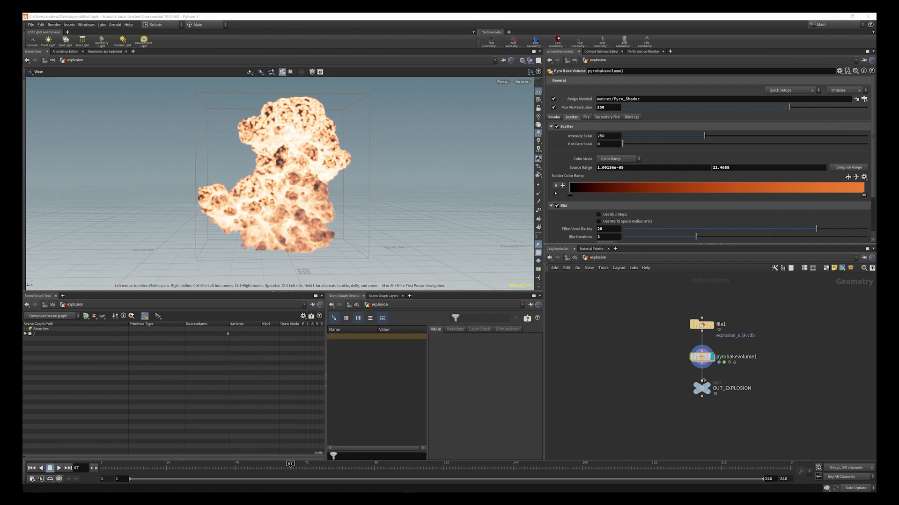
click(780, 91)
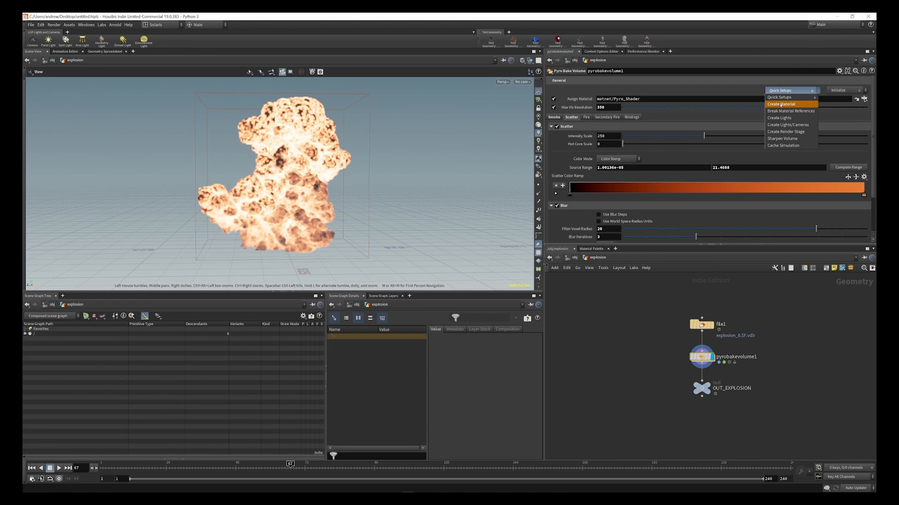
click(780, 105)
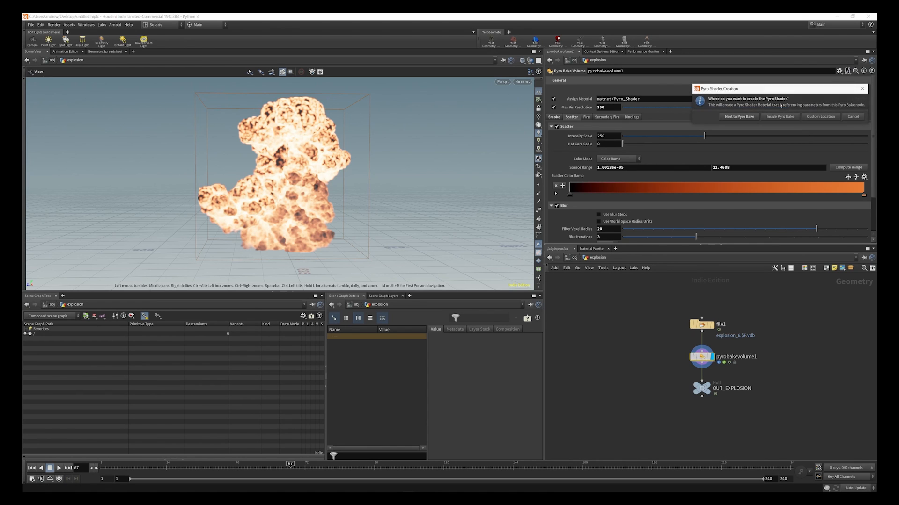
click(813, 119)
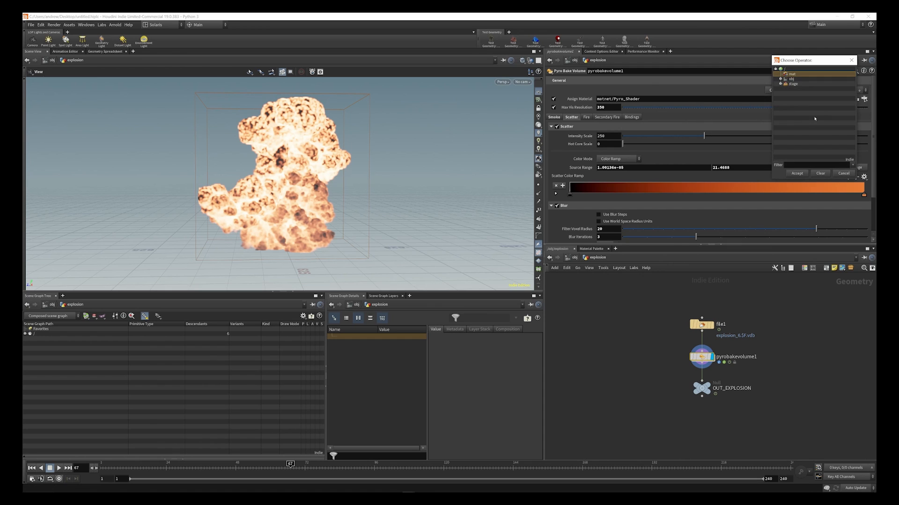
click(780, 84)
click(799, 89)
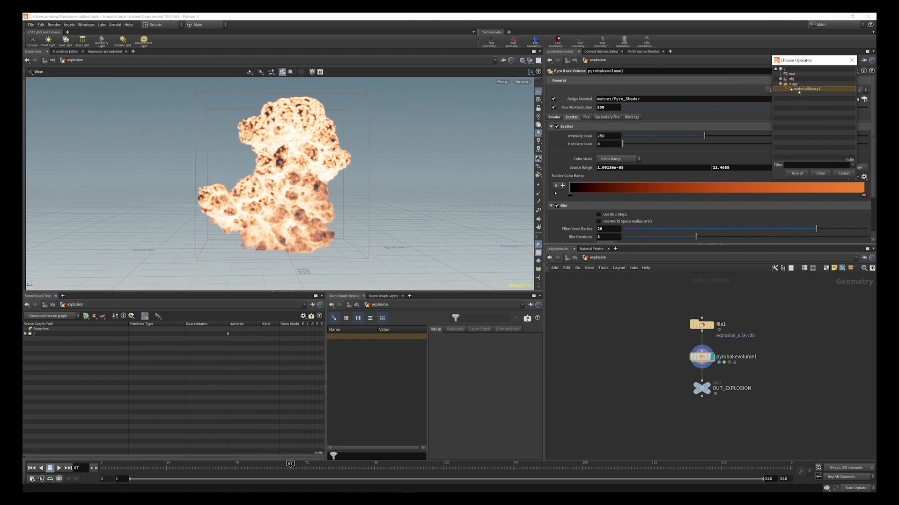
click(797, 174)
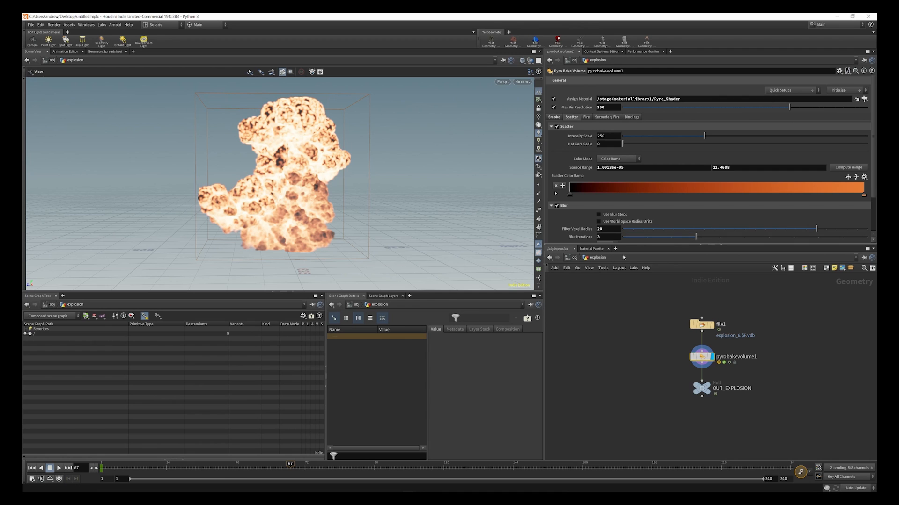
- Return to the stage network and open the contents of the materiallibrary1 node
click(575, 258)
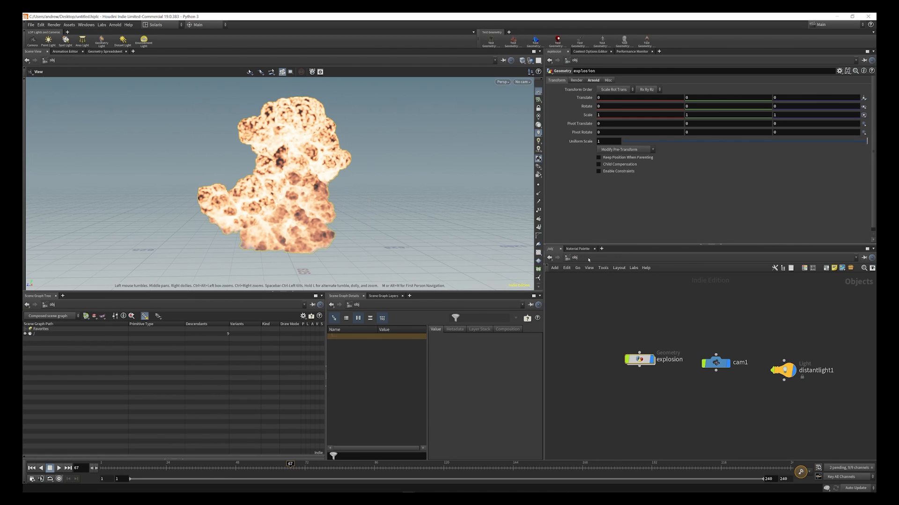
click(588, 259)
click(604, 311)
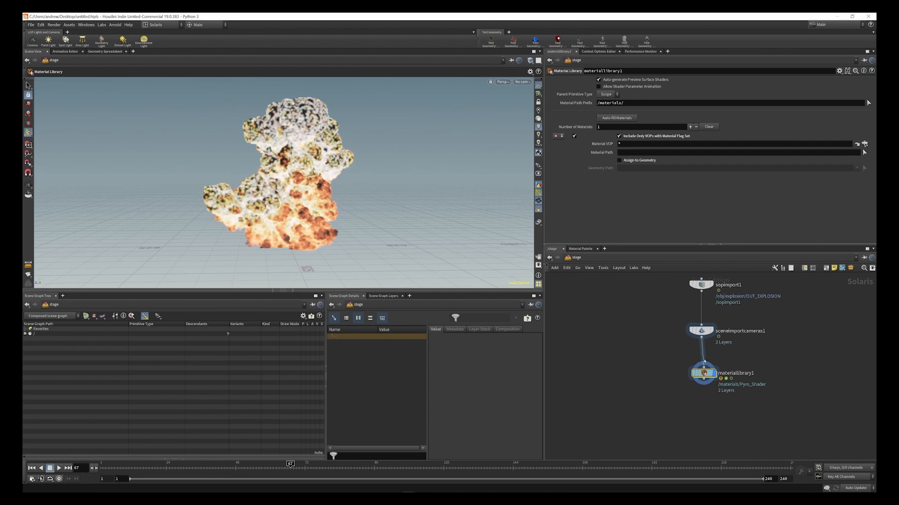
double_click(700, 373)
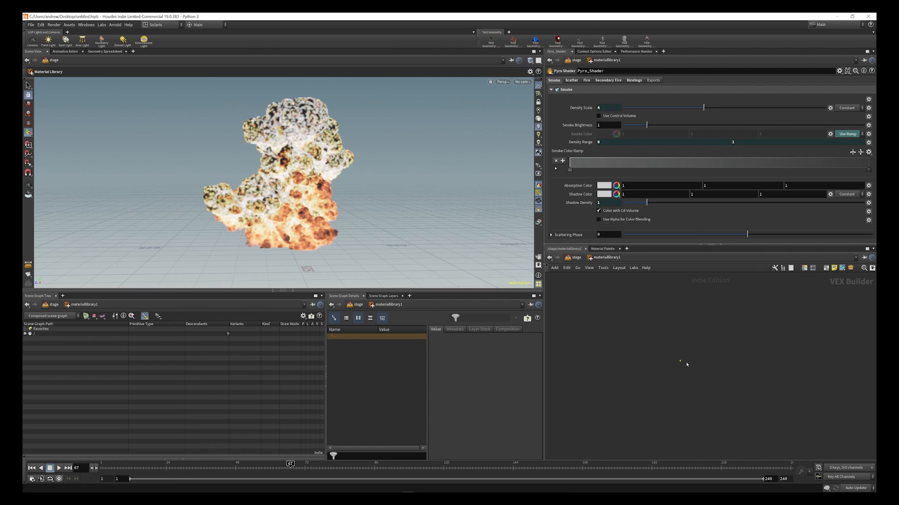
- Return to the stage network, add an Assign Material node connected below the material library, and make it the displayed node
key(h)
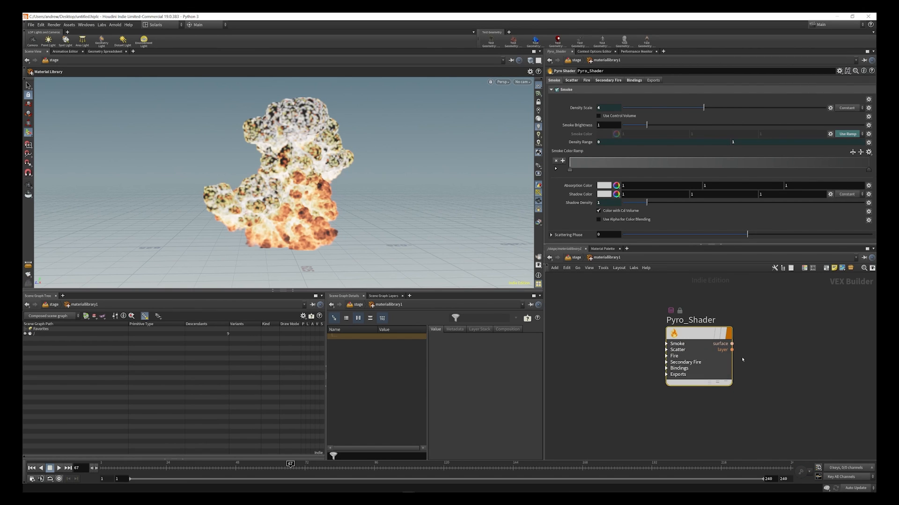
click(576, 257)
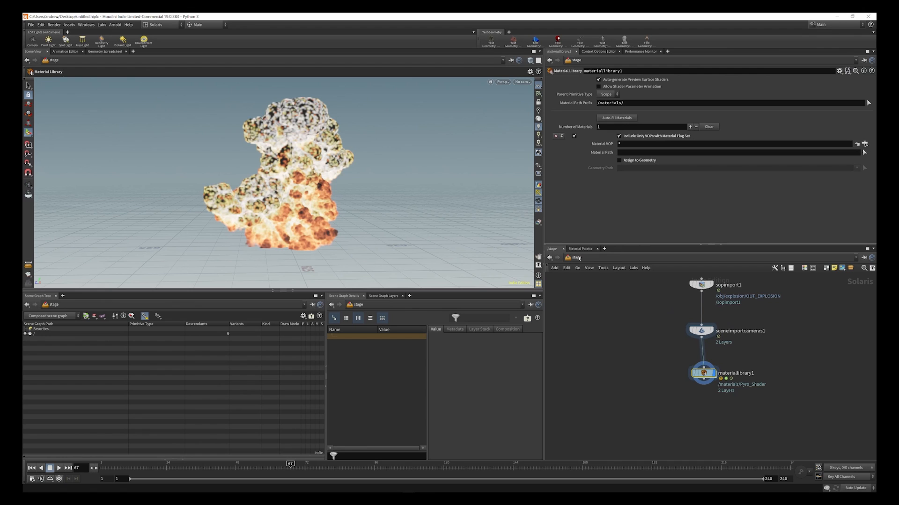
key(Tab)
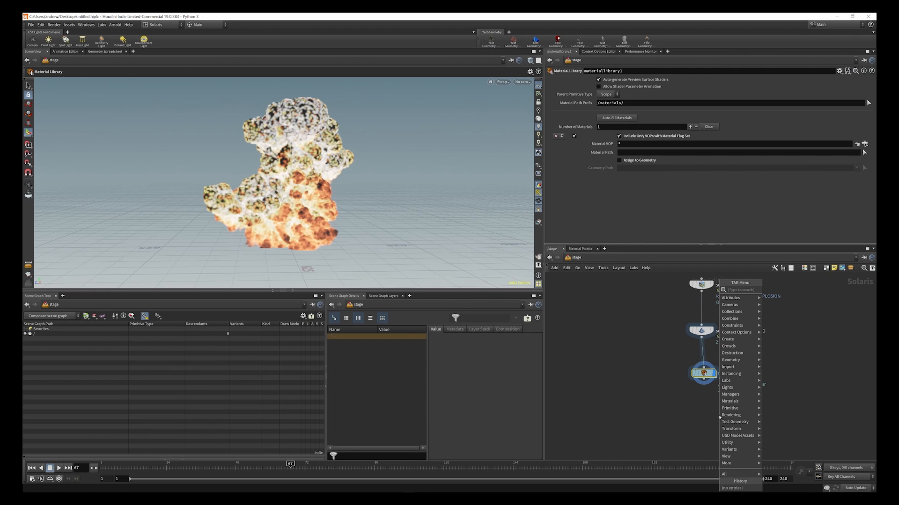
text(ass)
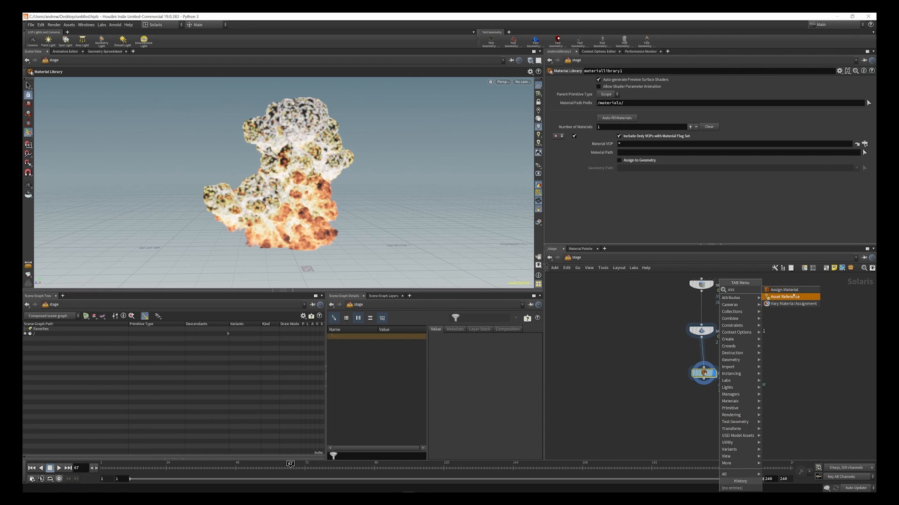
key(Return)
click(708, 413)
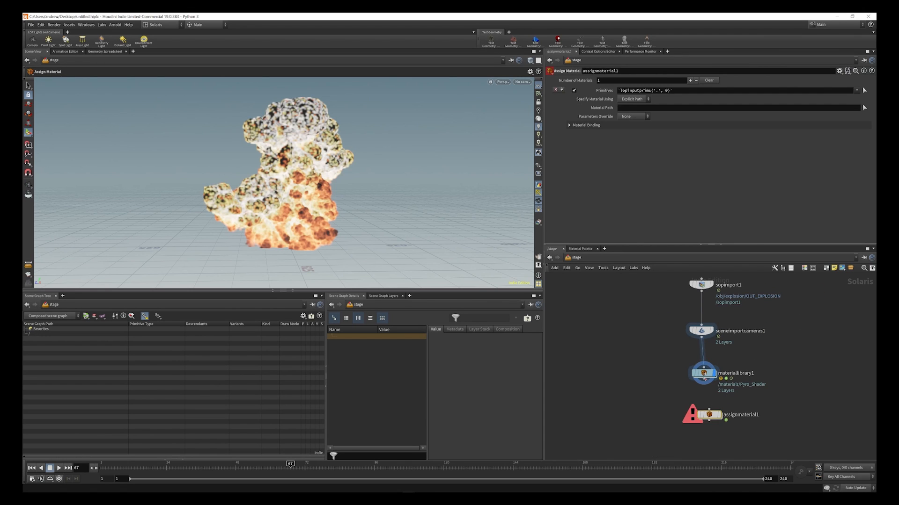
drag(704, 384, 703, 412)
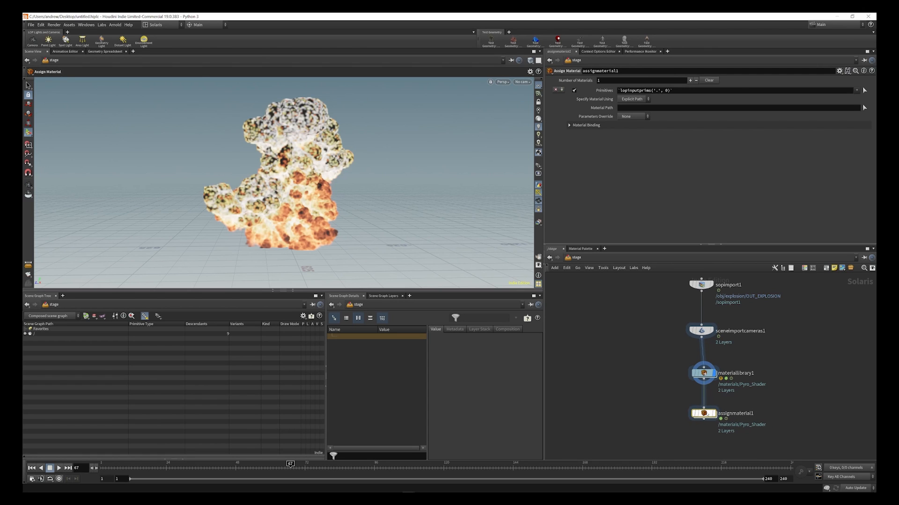
click(714, 413)
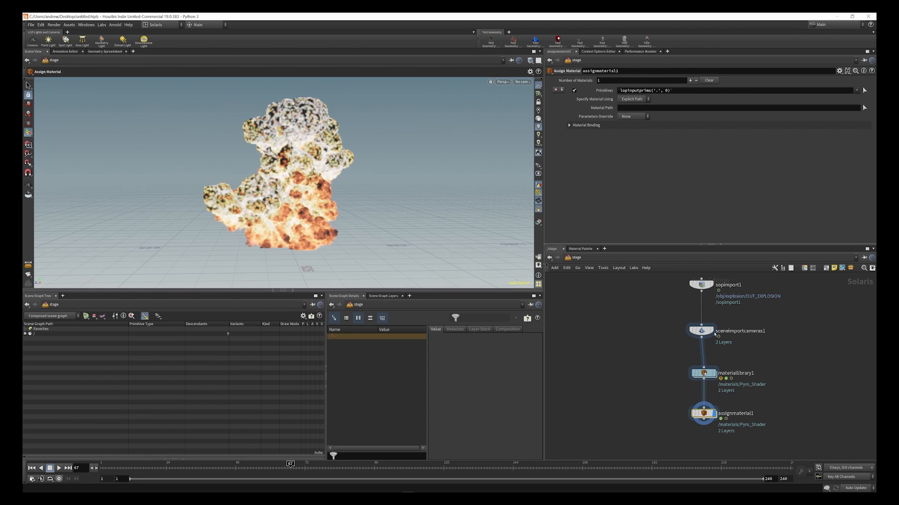
- Expand the scene graph to find the imported volume, and rename the sopimport1 node to EXPLOSION
click(25, 333)
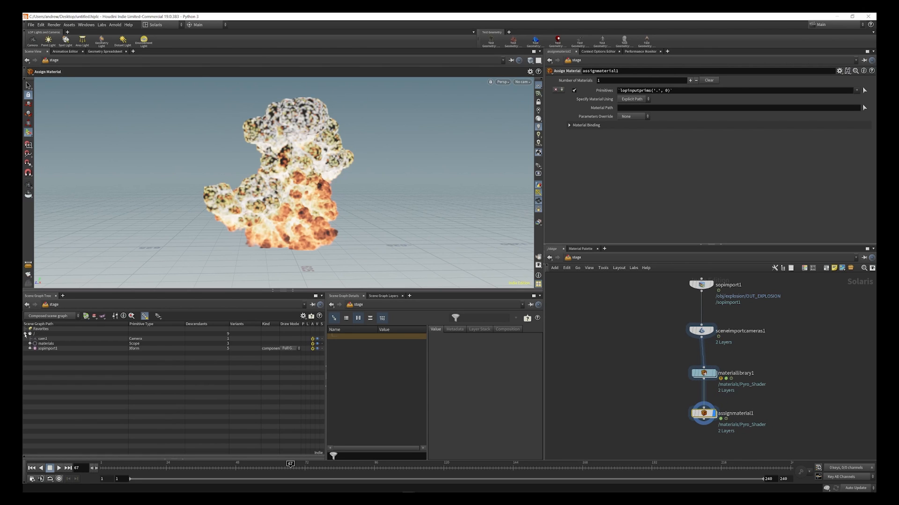
click(43, 350)
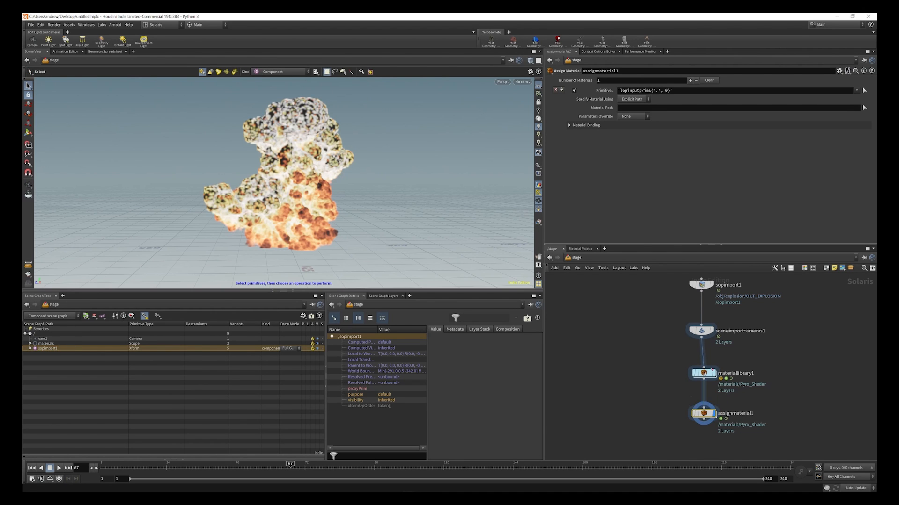
double_click(728, 285)
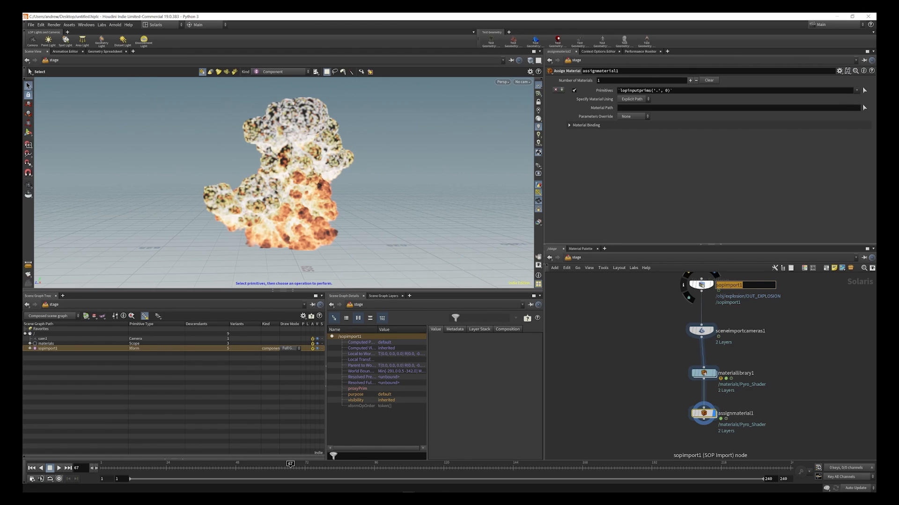
text(EXPLSIONO)
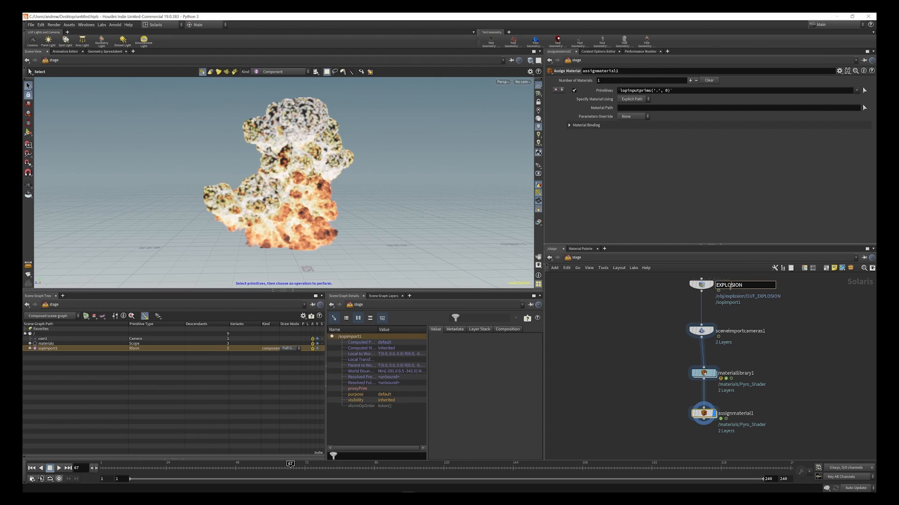
key(Return)
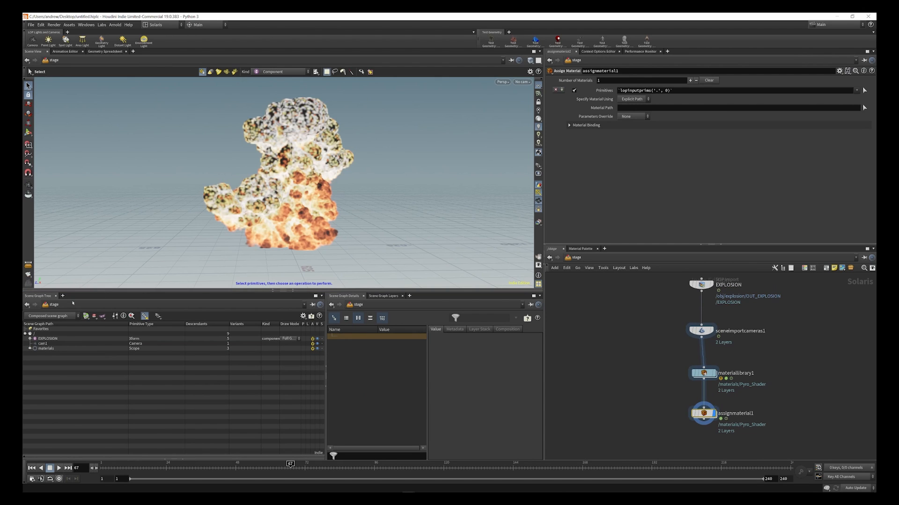
- Set the Assign Material node's primitives to /EXPLOSION and its material path to /materials/Pyro_Shader from the scene graph
click(44, 338)
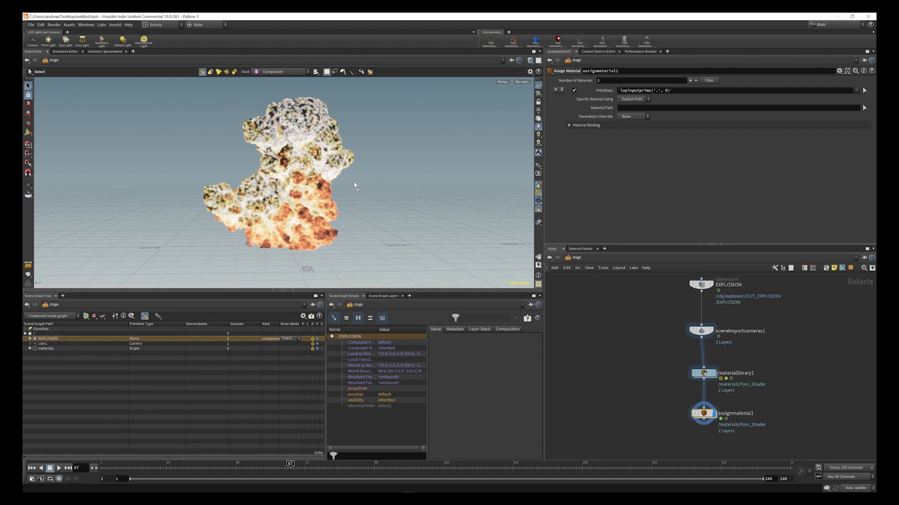
drag(632, 92, 634, 90)
click(30, 349)
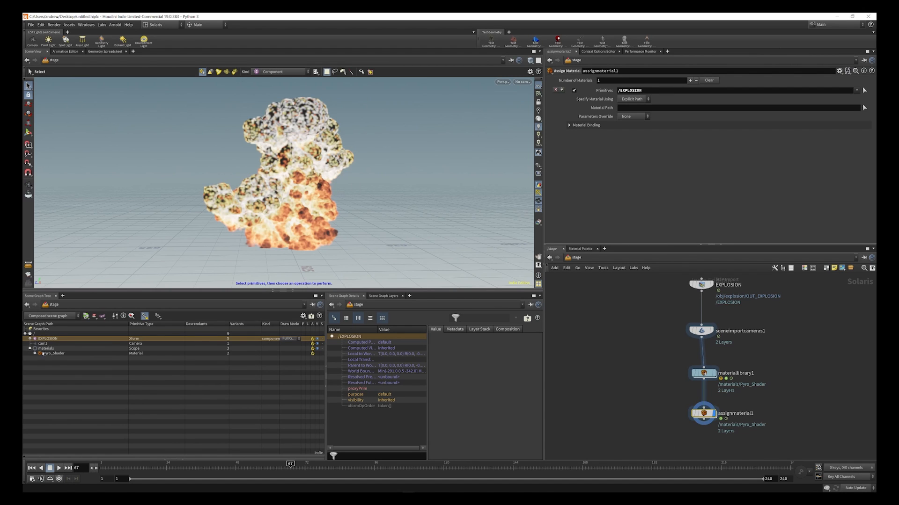
click(49, 354)
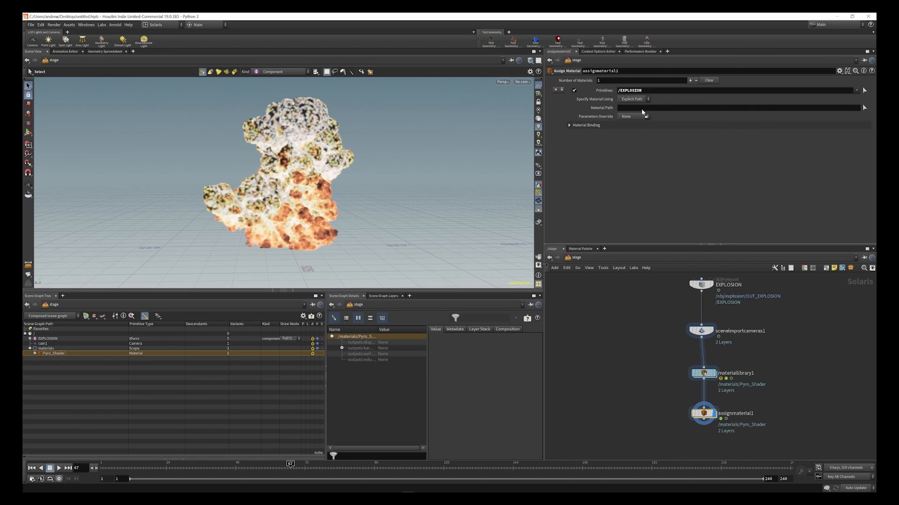
drag(637, 108, 637, 108)
- Switch the viewport renderer to Karma and enlarge the viewport's height
click(502, 82)
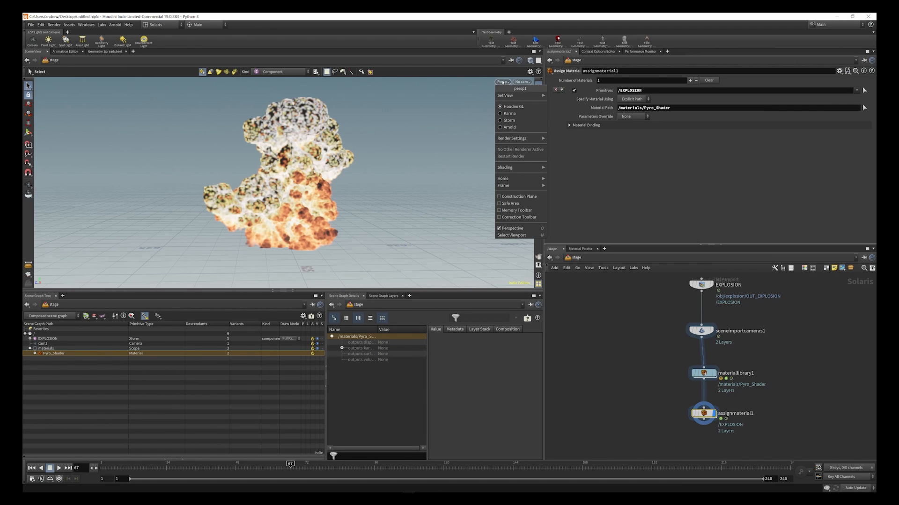
click(508, 116)
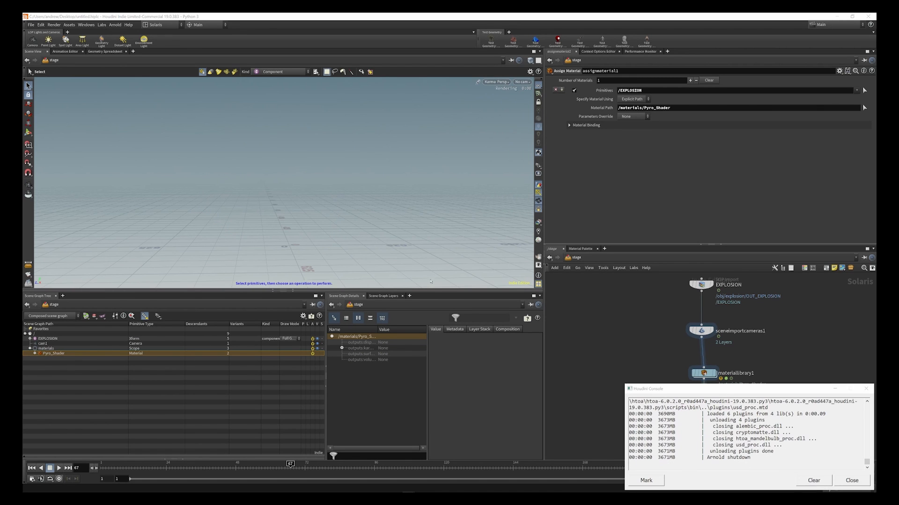
drag(428, 292, 428, 341)
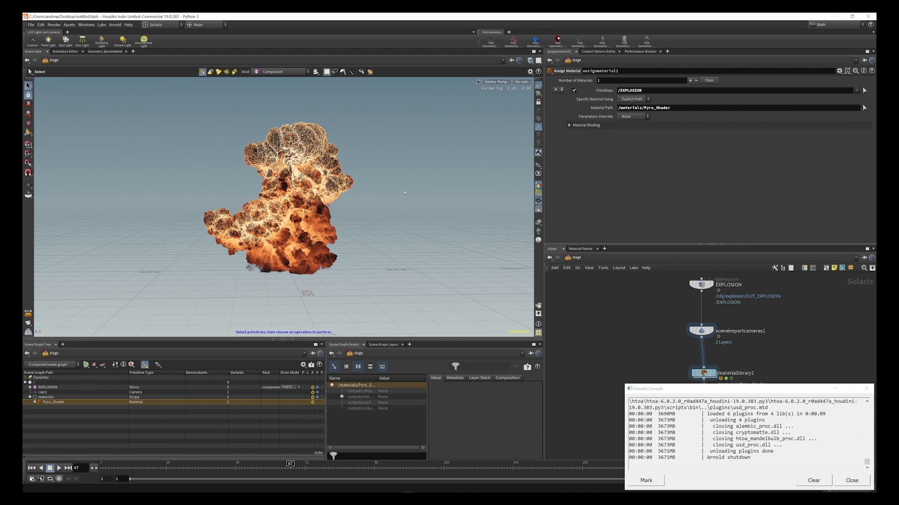
- Set the Karma viewport's background color scheme to Dark, and close the display options and the Houdini console
key(d)
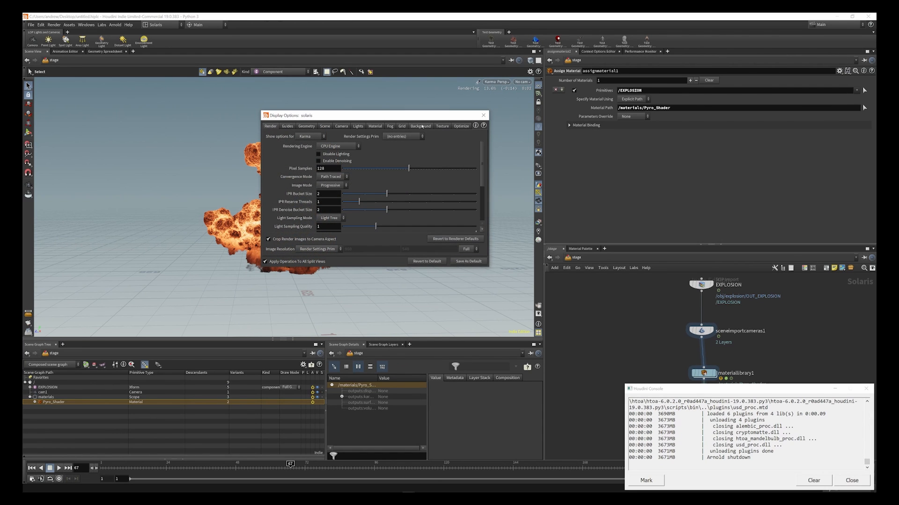
click(421, 126)
click(311, 137)
click(313, 152)
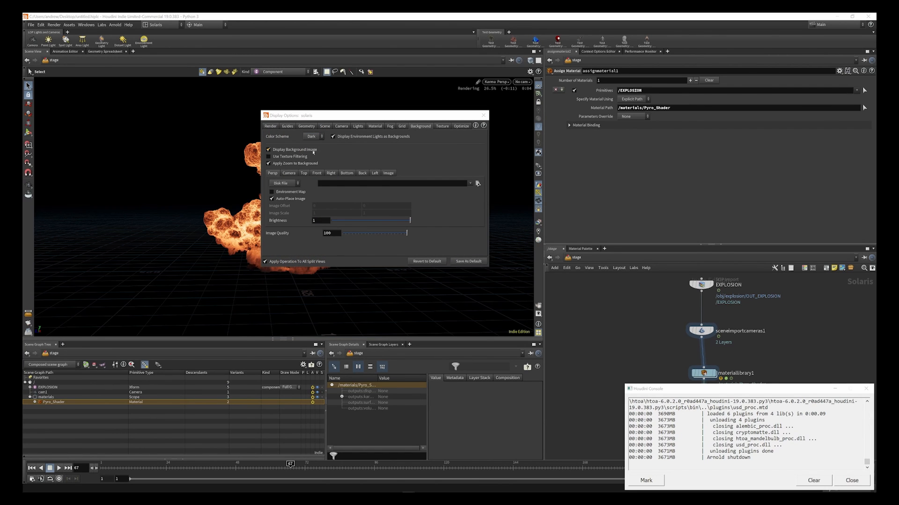
click(483, 116)
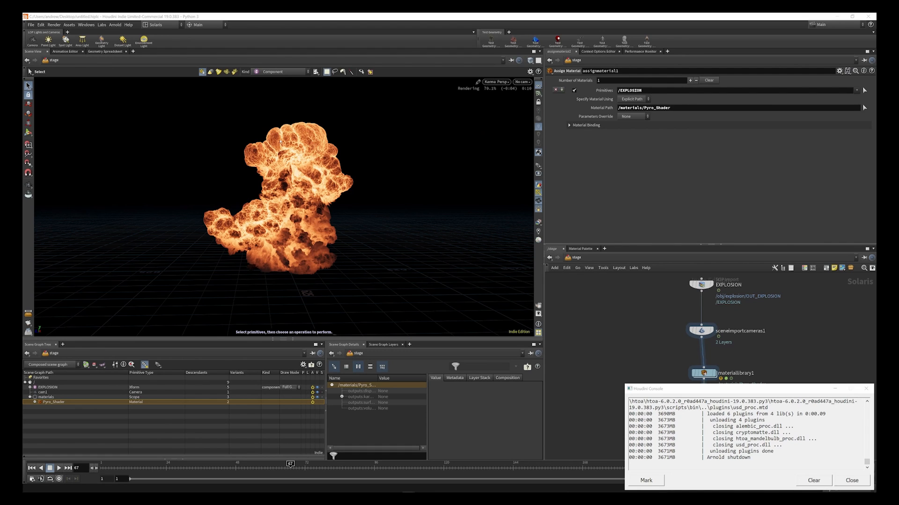
click(865, 388)
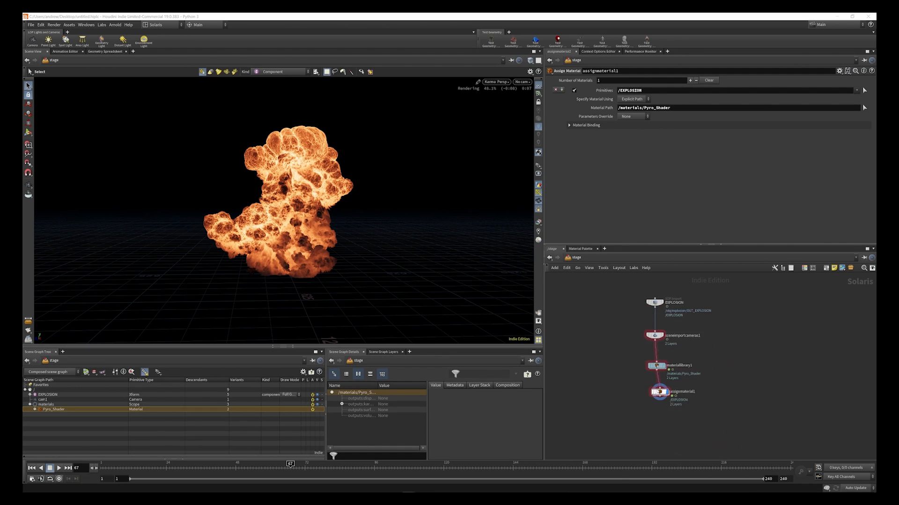
- Add a SOP Create node beside the EXPLOSION node in the stage network and open its contents
scroll(657, 376, up, 4)
scroll(657, 375, down, 3)
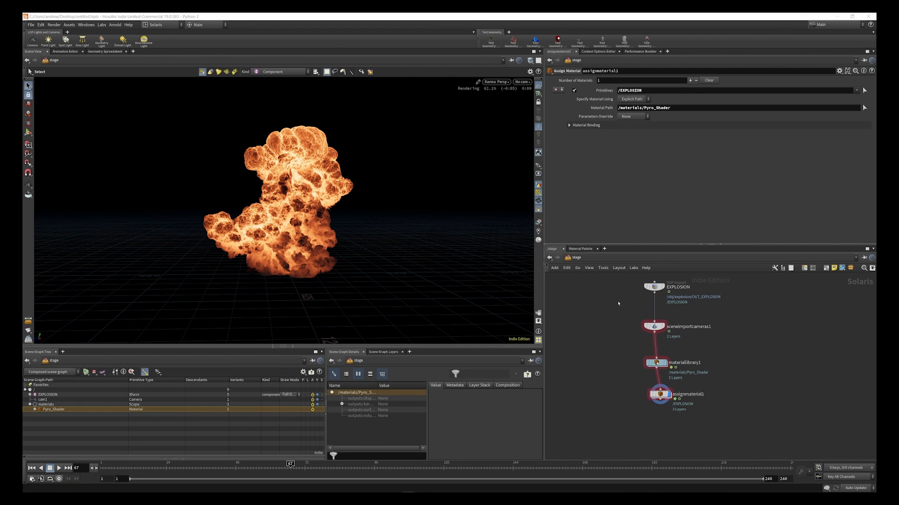
key(Tab)
text(SOP)
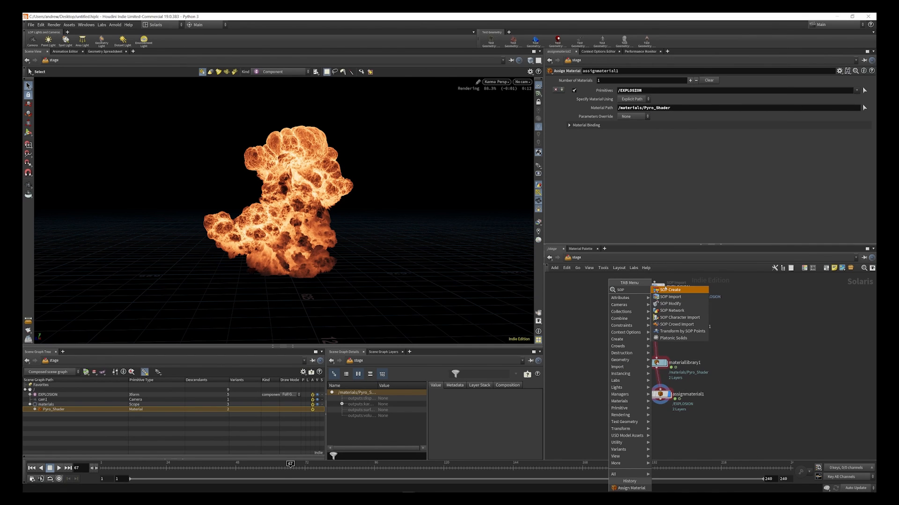
click(669, 289)
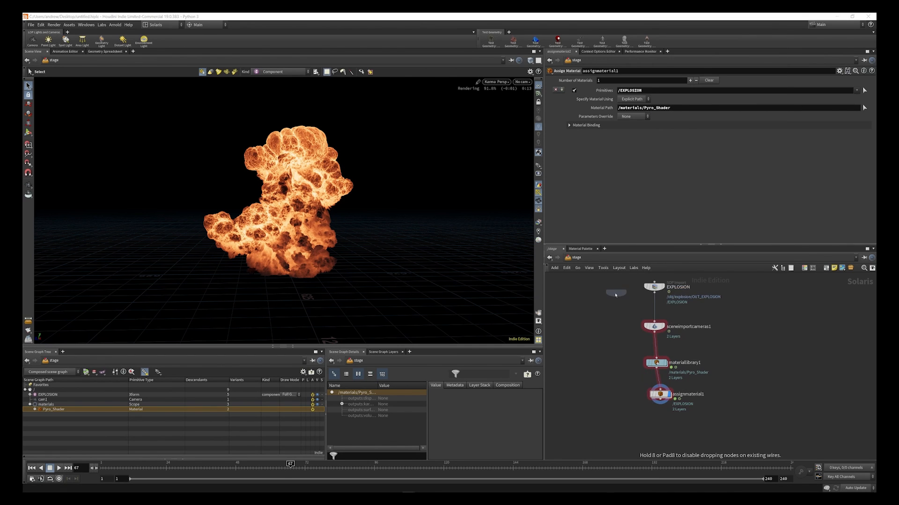
click(611, 295)
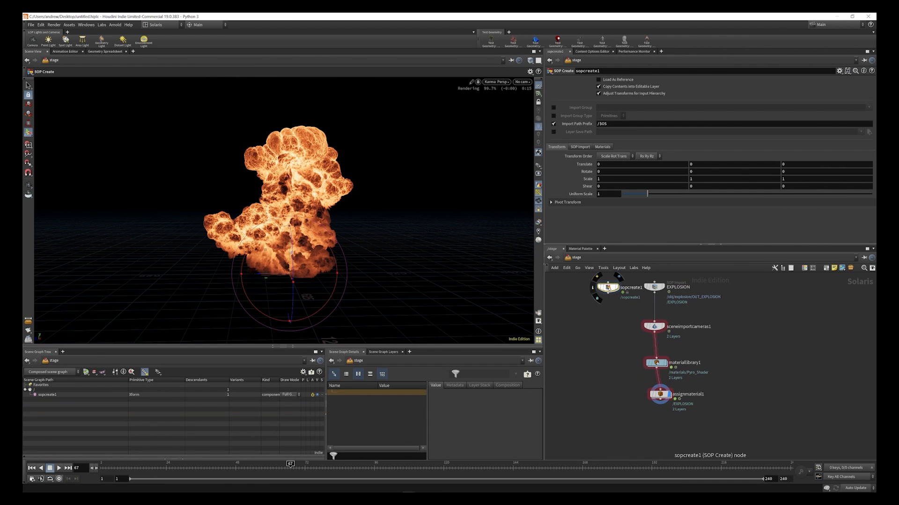
double_click(609, 289)
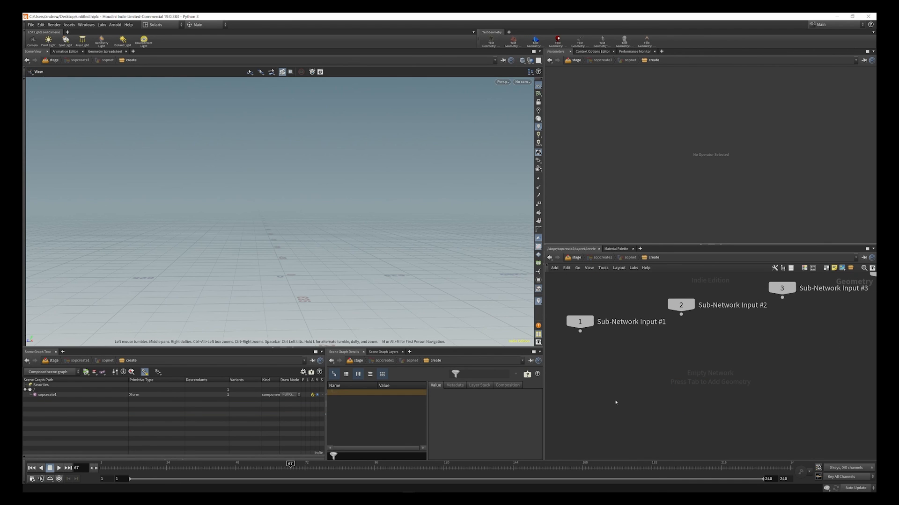
- Add a Grid node inside the SOP Create network
key(Tab)
text(gi)
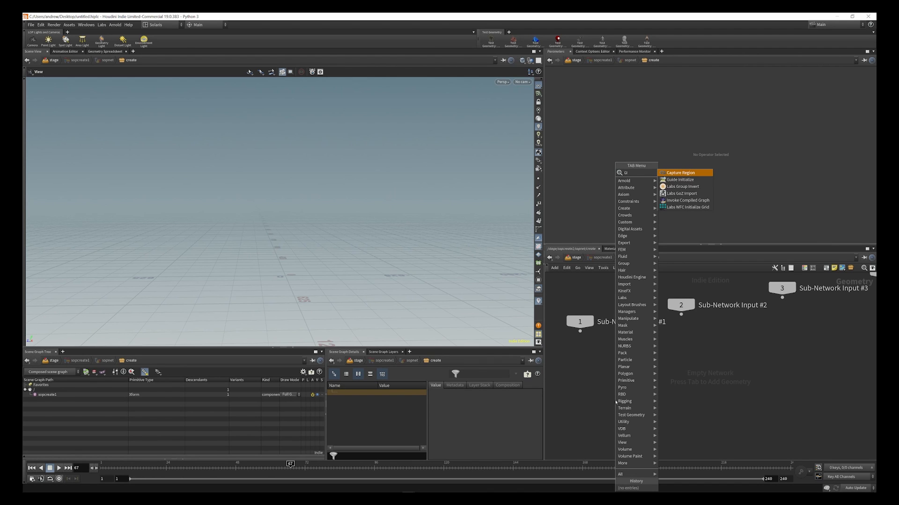
key(BackSpace)
text(rid)
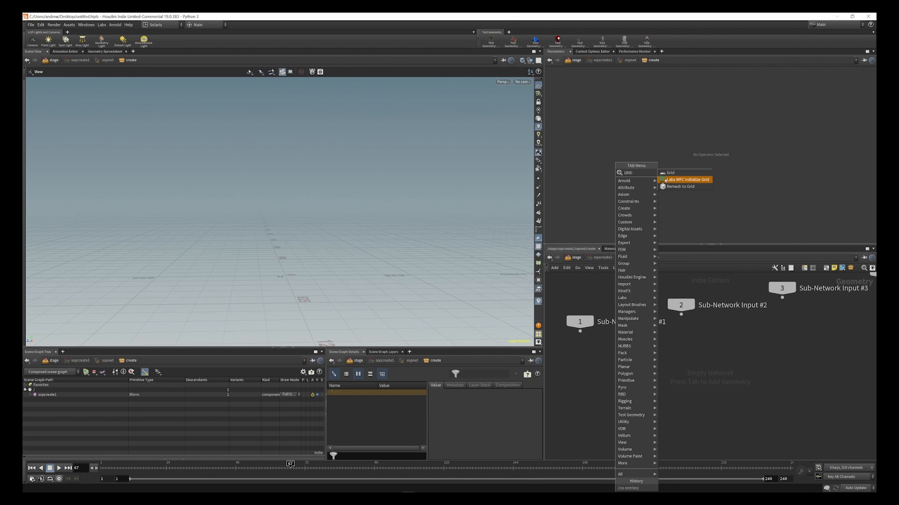
click(674, 173)
click(626, 370)
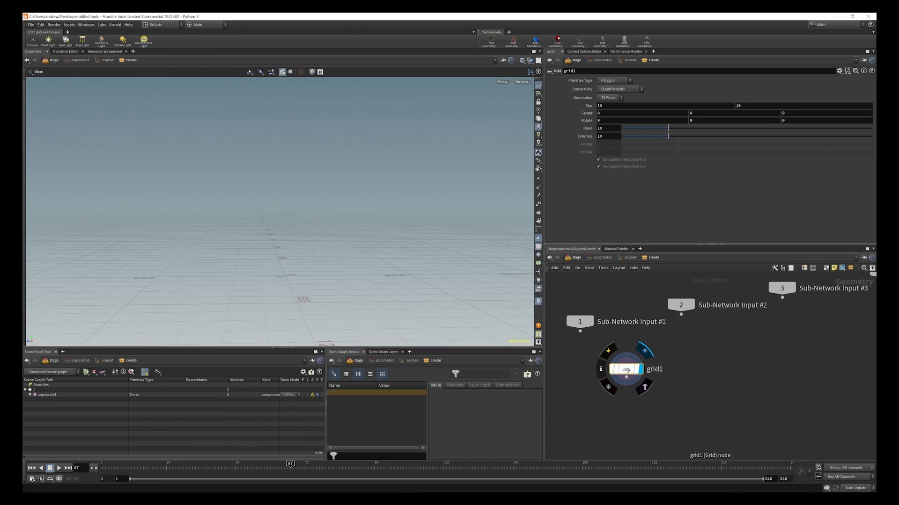
- Set the grid's size to 10000 by 10000 and return to the stage network
click(610, 107)
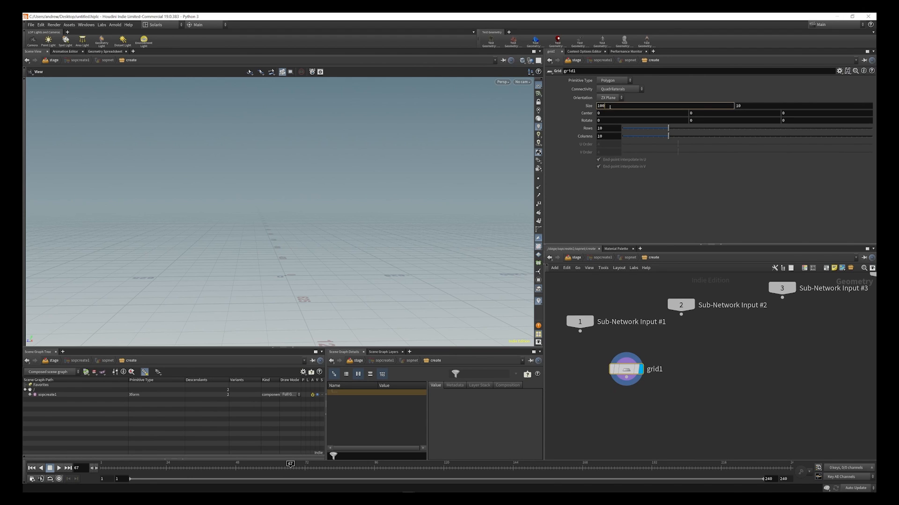
text(00)
click(751, 107)
text(00)
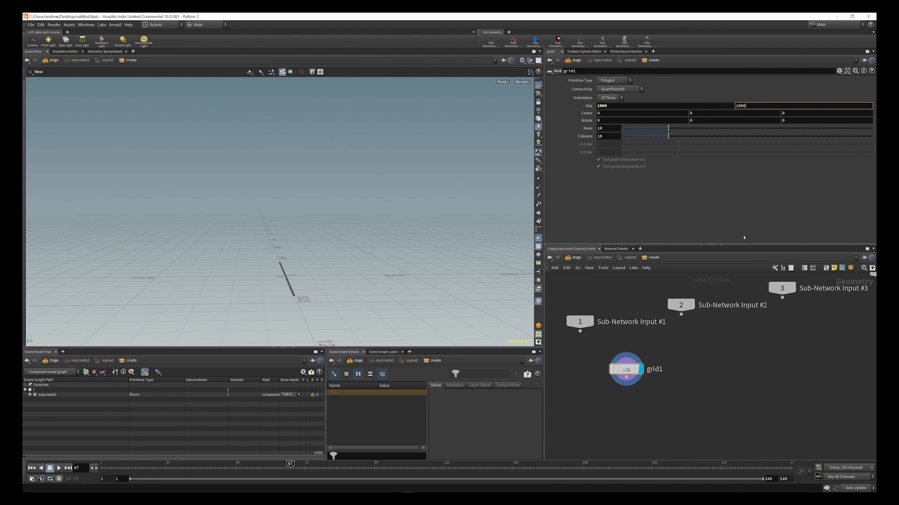
key(Return)
click(616, 105)
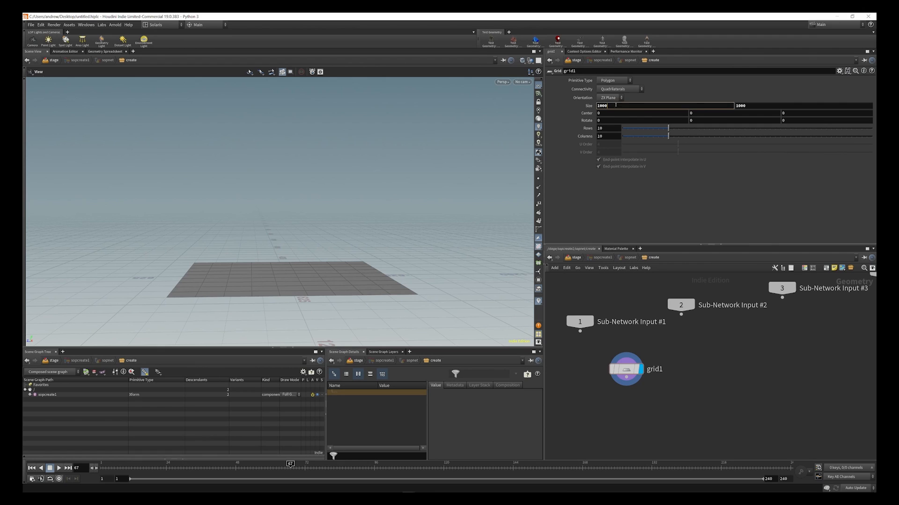
click(752, 106)
text(0)
key(Return)
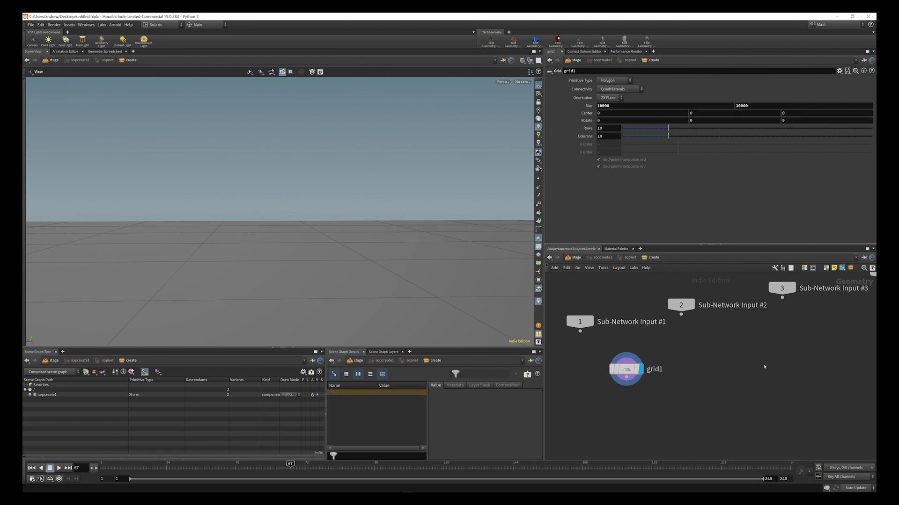
click(575, 258)
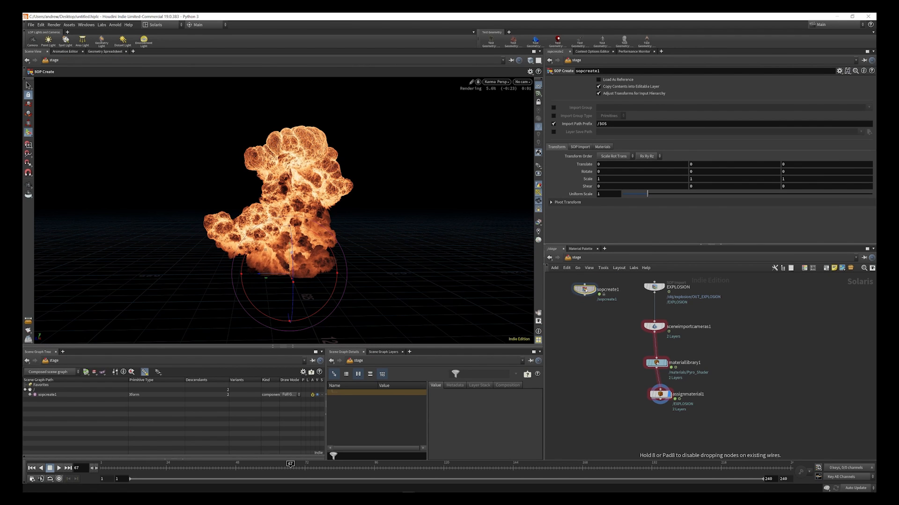
- Rename the SOP Create node holding the ground grid to GROUND
click(617, 289)
drag(620, 290, 582, 292)
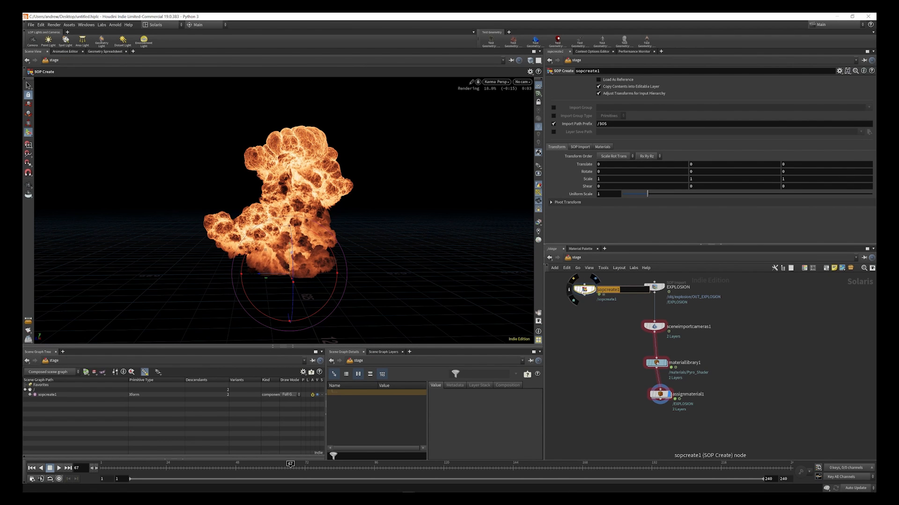
text(GROUND)
key(Return)
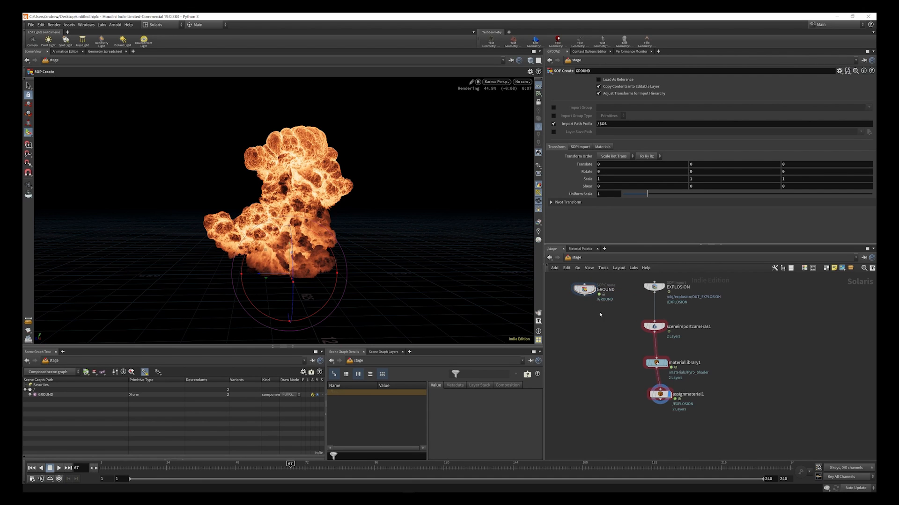
- Insert a Merge node directly below EXPLOSION in the stage chain and wire the GROUND node into it
key(Tab)
text(mer)
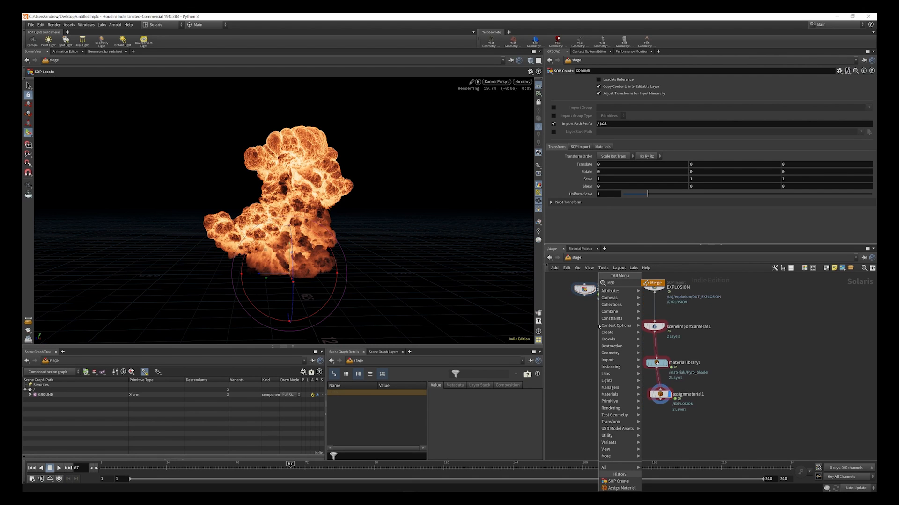
click(652, 283)
click(652, 308)
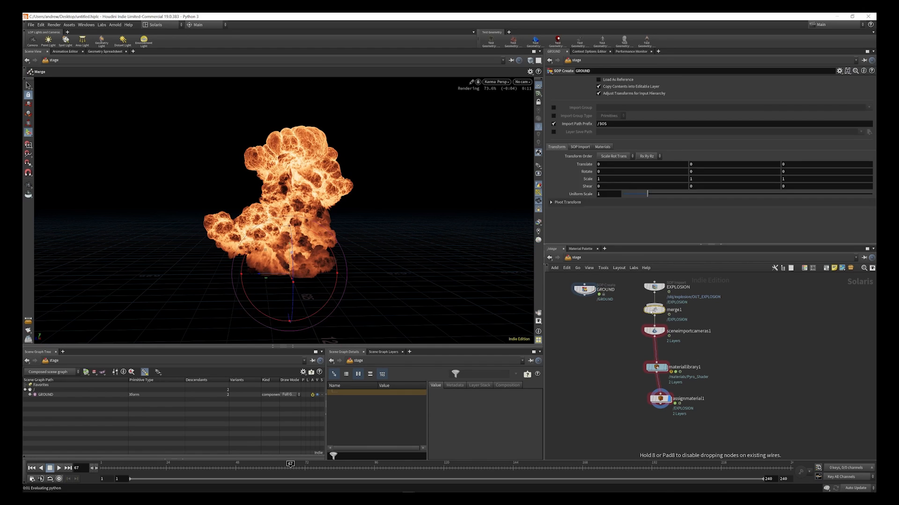
drag(585, 296, 654, 309)
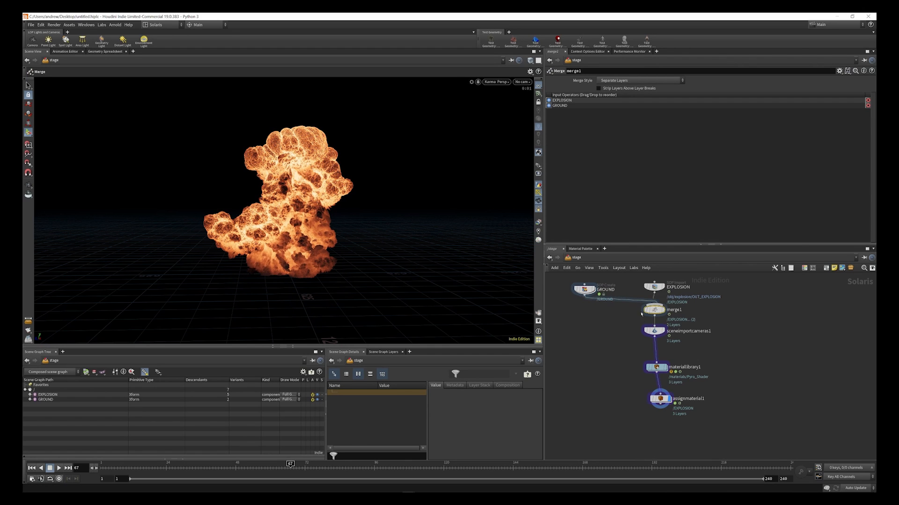
- Tidy the stage network by placing GROUND beside EXPLOSION and aligning the material nodes beneath the camera import node
drag(585, 289, 641, 284)
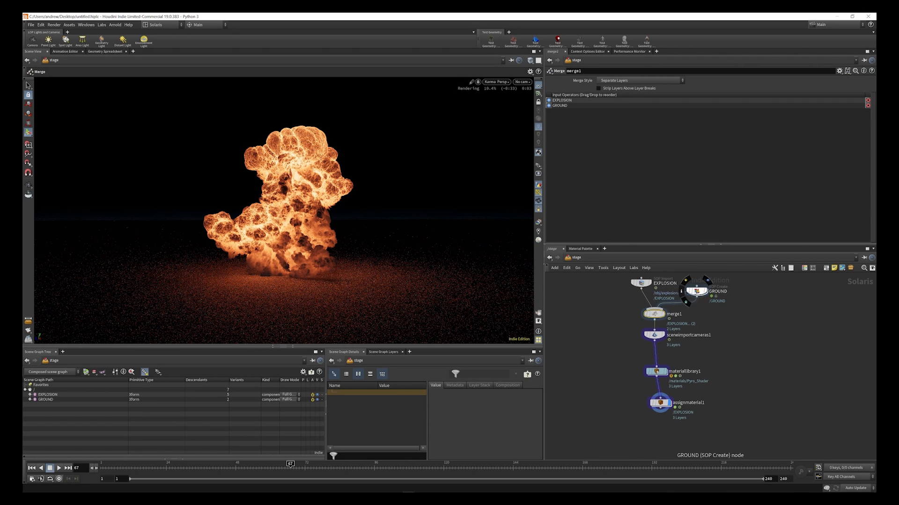
drag(695, 294, 709, 294)
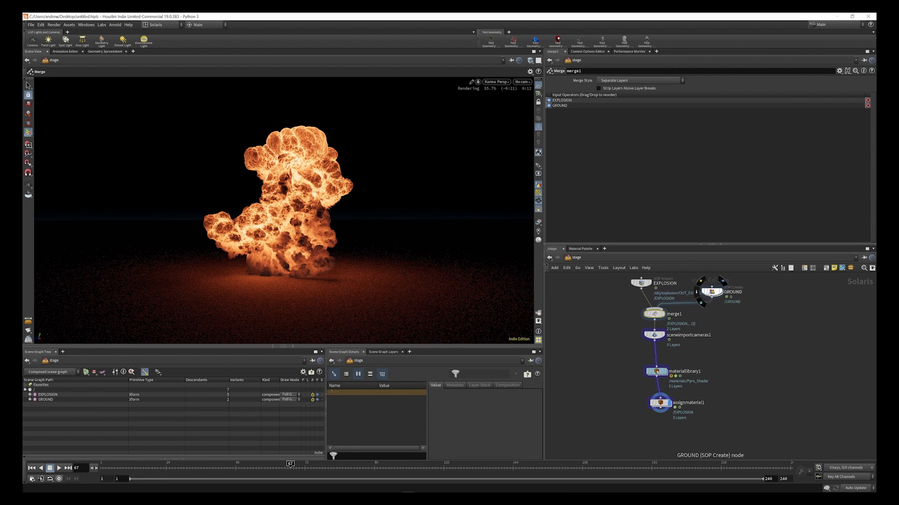
drag(658, 373, 656, 405)
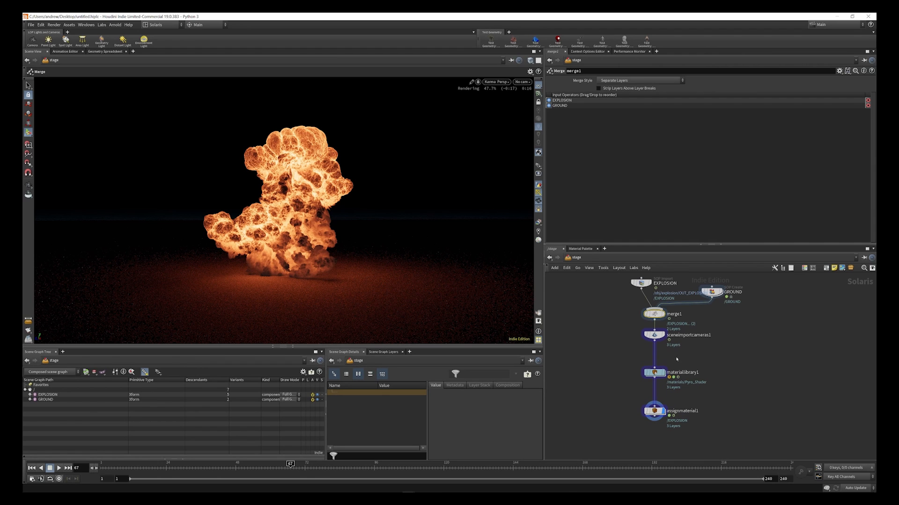
- Insert a Distant Light node between the scene camera import and the material library
key(Tab)
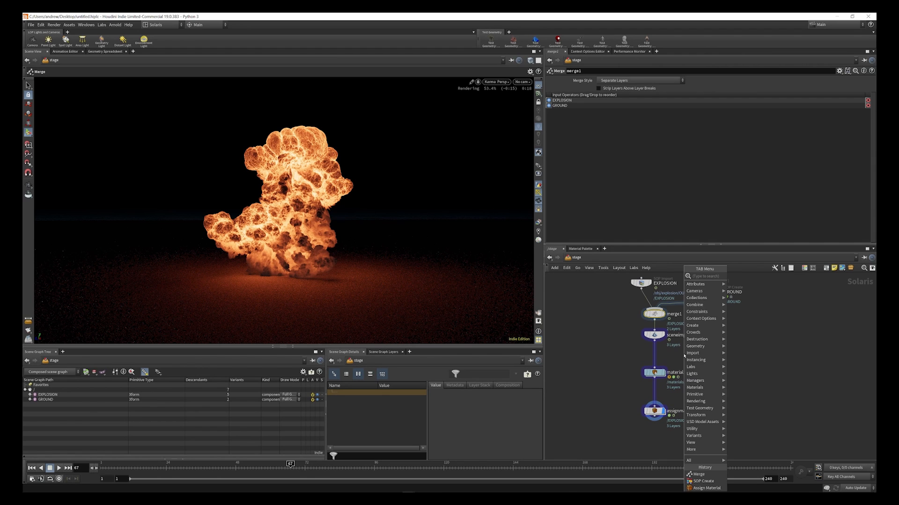
text(LIGH)
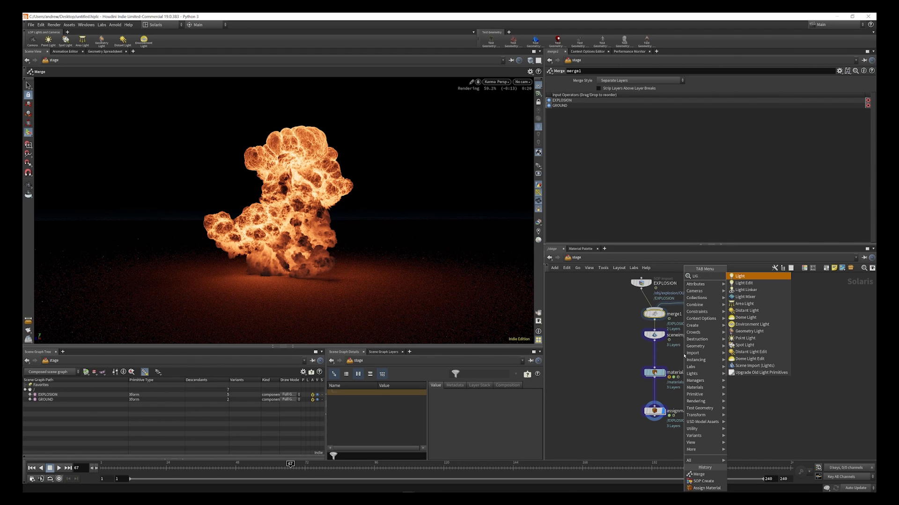
click(743, 311)
click(655, 358)
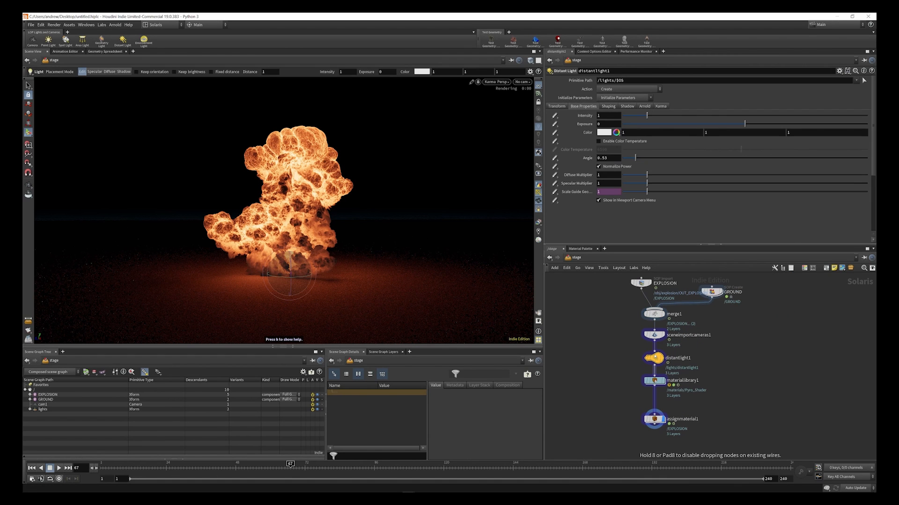
- Look through the distant light with the view locked, aim it down at the explosion from above, and switch back to cam1
click(520, 82)
mouse_move(562, 100)
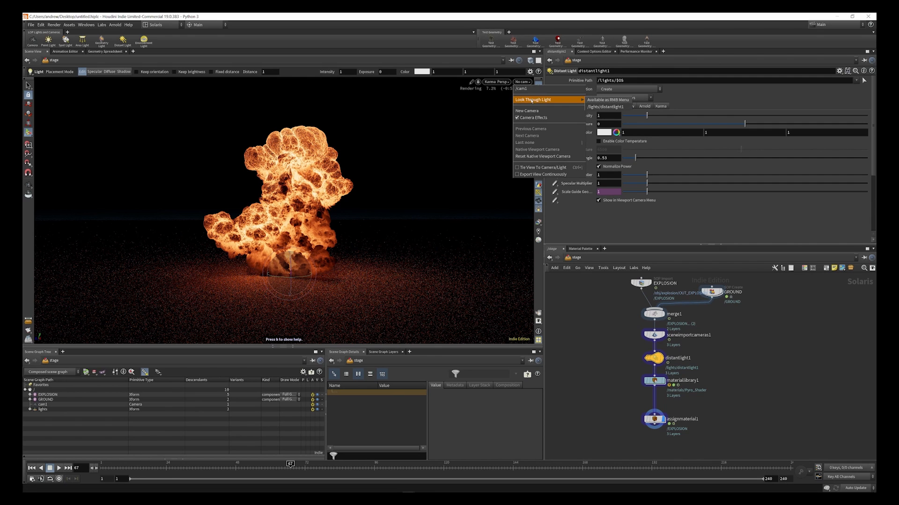
click(604, 106)
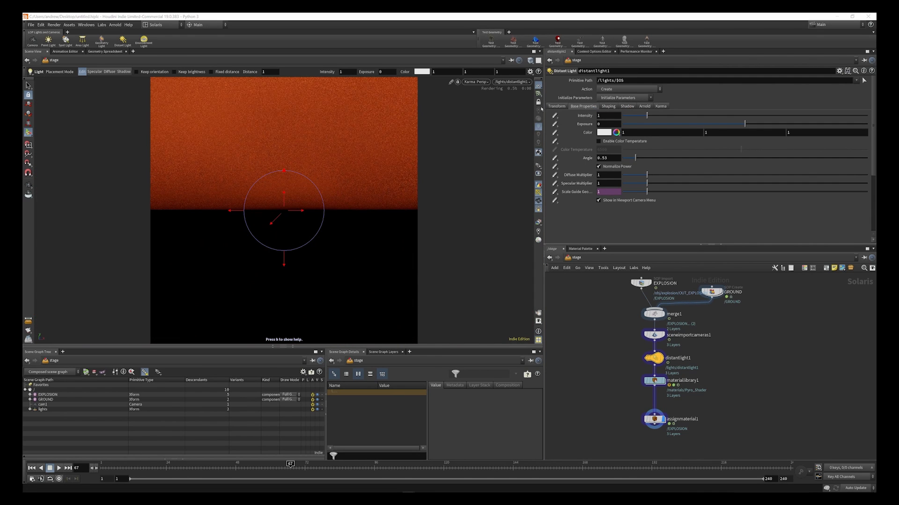
click(539, 102)
click(28, 185)
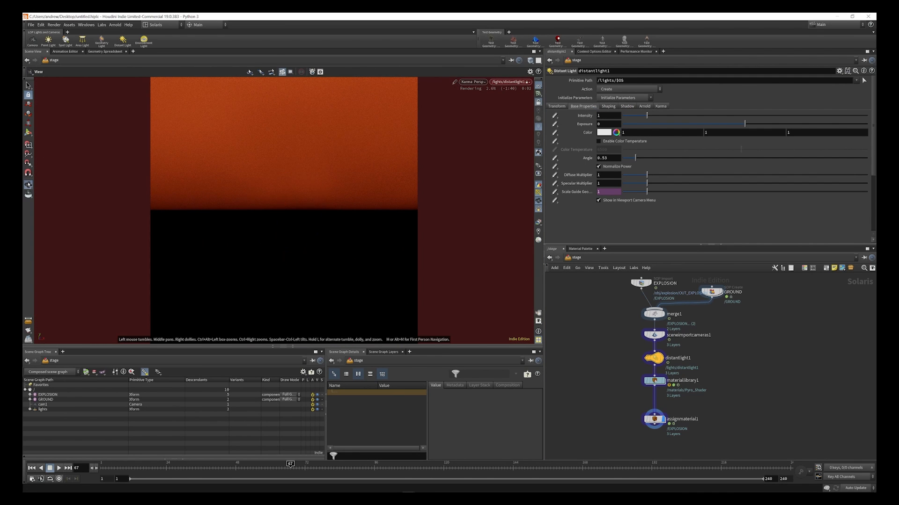
key(space+h)
drag(331, 206, 56, 231)
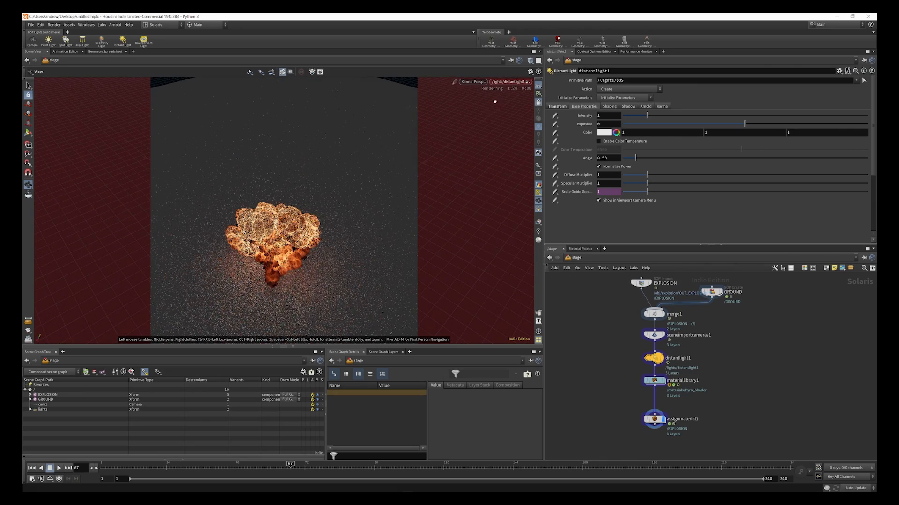
click(512, 83)
click(498, 88)
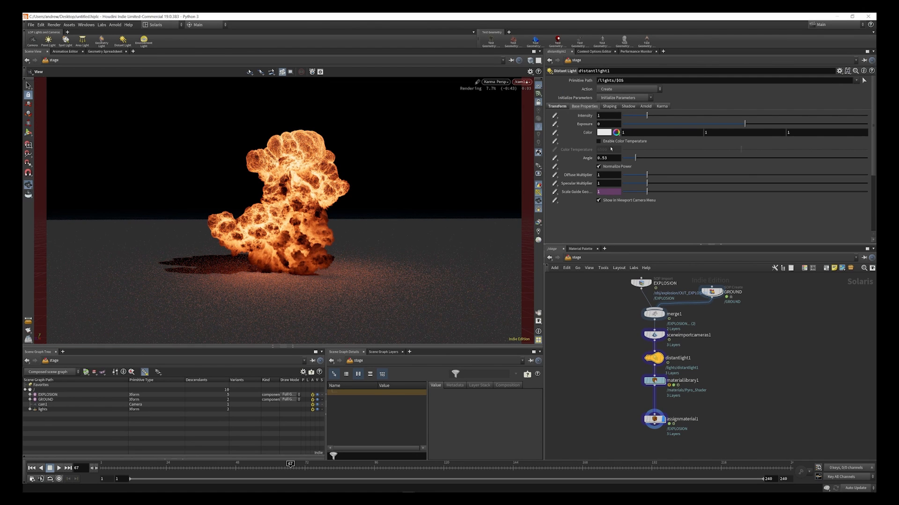
- Give the distant light a warm color of 1, 0.67535, 0.57 and set its intensity to 0.4
click(606, 133)
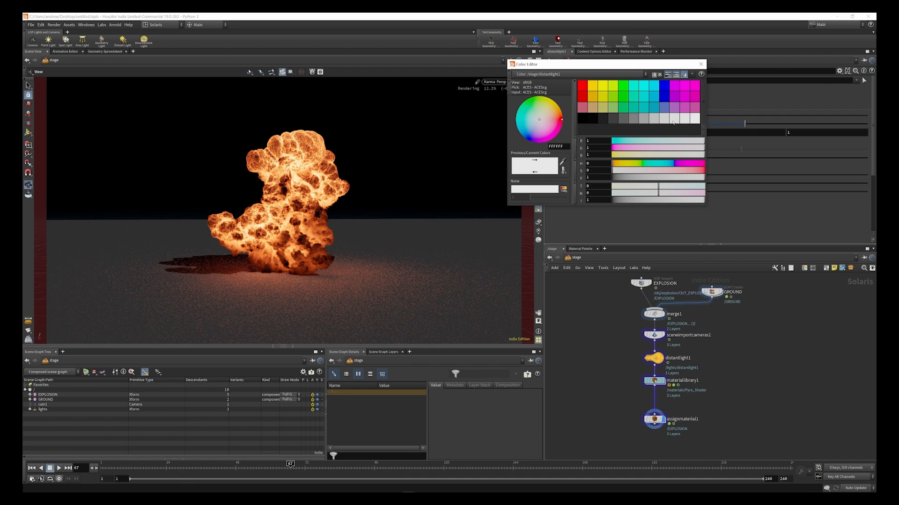
click(641, 140)
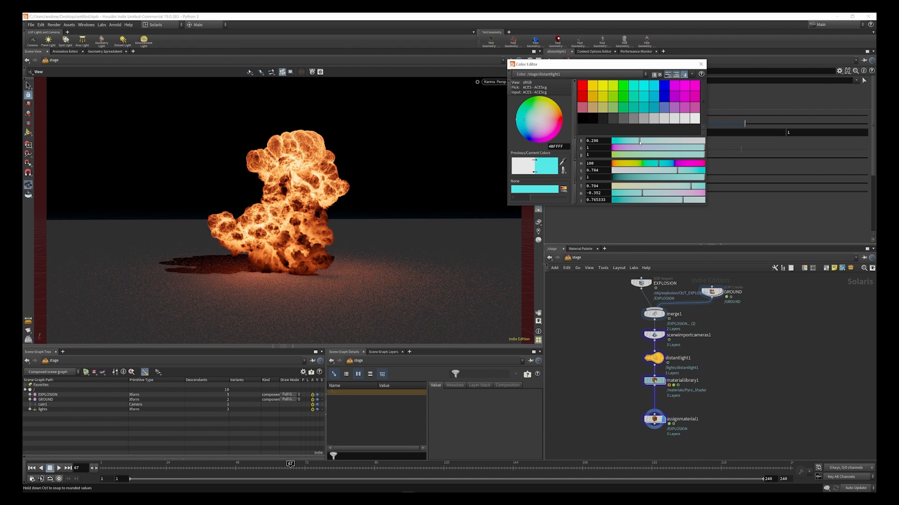
drag(644, 142, 652, 170)
click(664, 170)
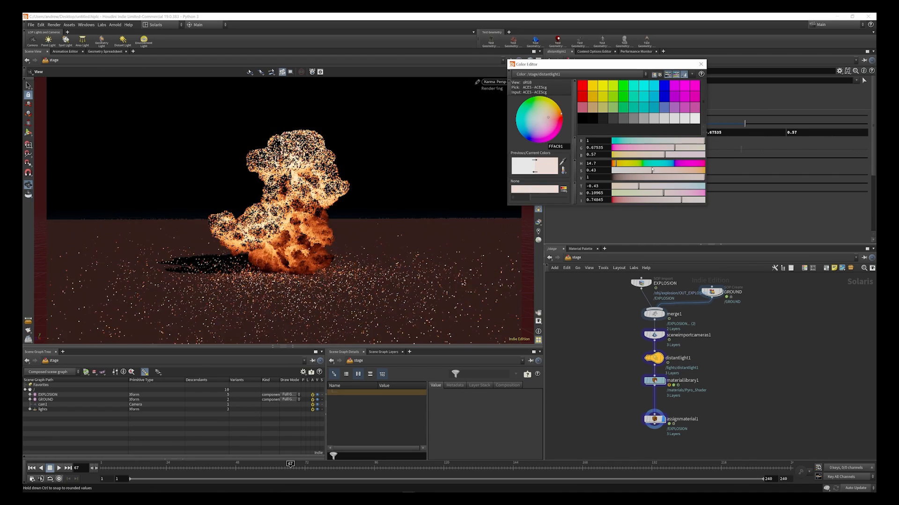
click(699, 66)
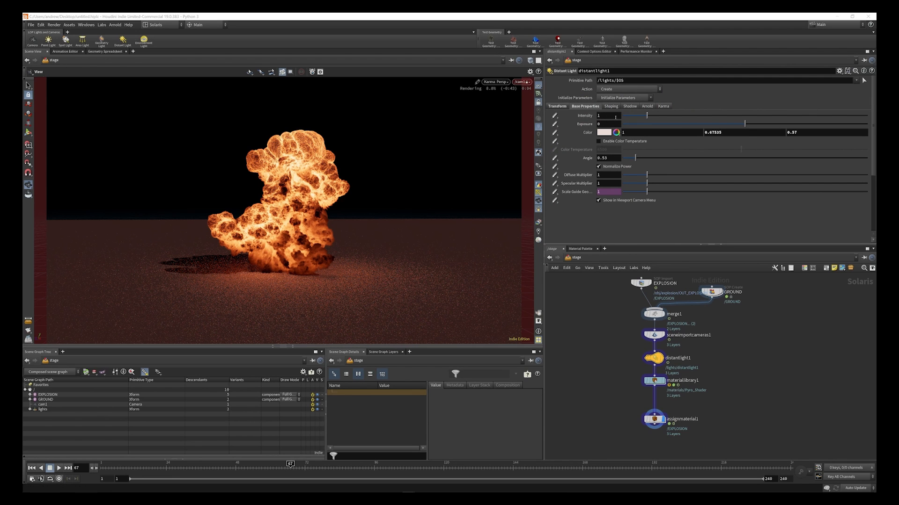
drag(647, 115, 632, 116)
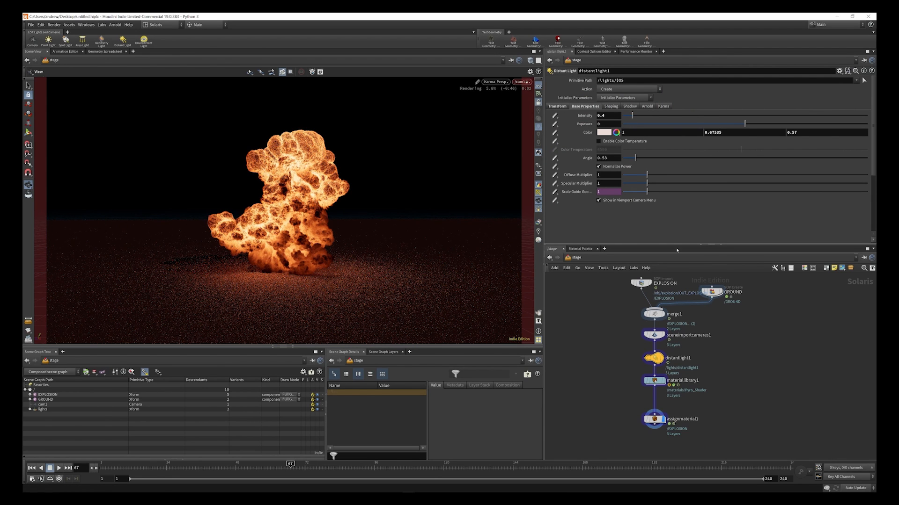
- Switch to the obj network, add a Geometry node beside the explosion object, and enter it
click(575, 258)
click(597, 290)
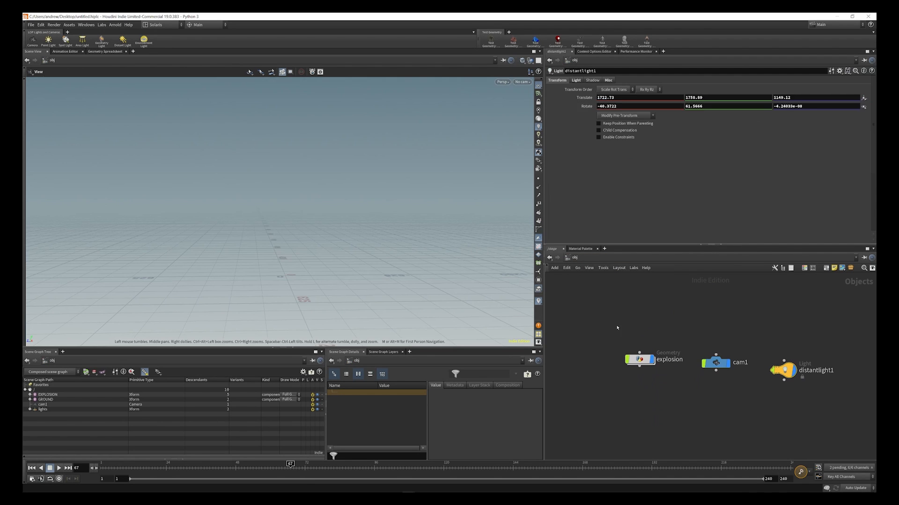
key(Tab)
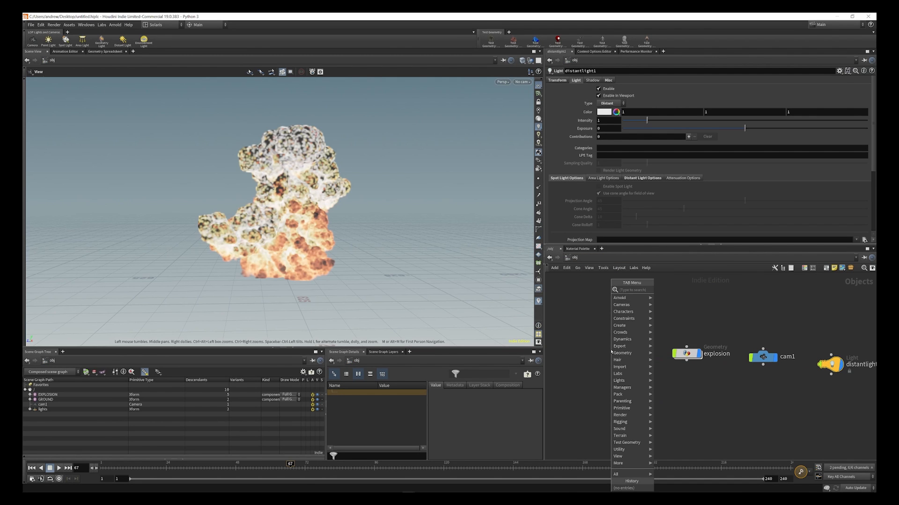
text(GEO)
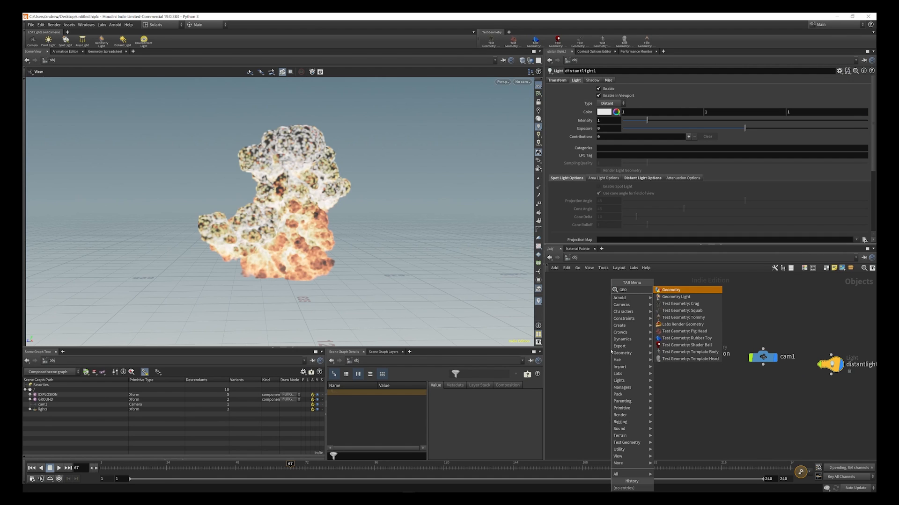
click(679, 290)
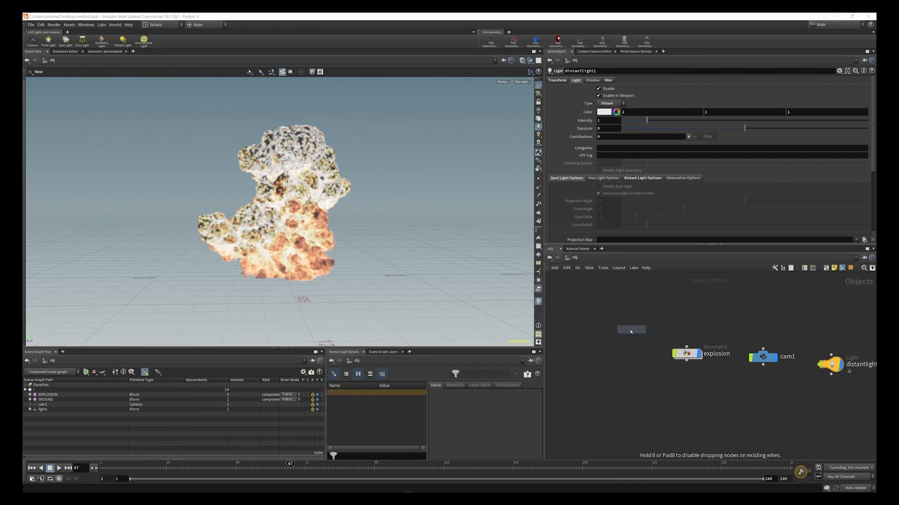
click(622, 354)
double_click(622, 354)
- Add a File node that loads the city geometry ANDREW_QUICK_CITY_V2.bgeo.sc
key(Tab)
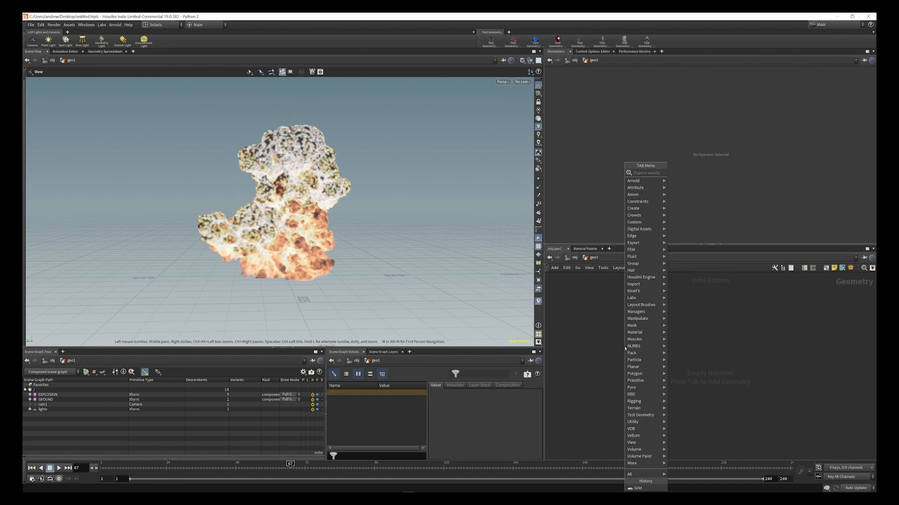
text(FILE)
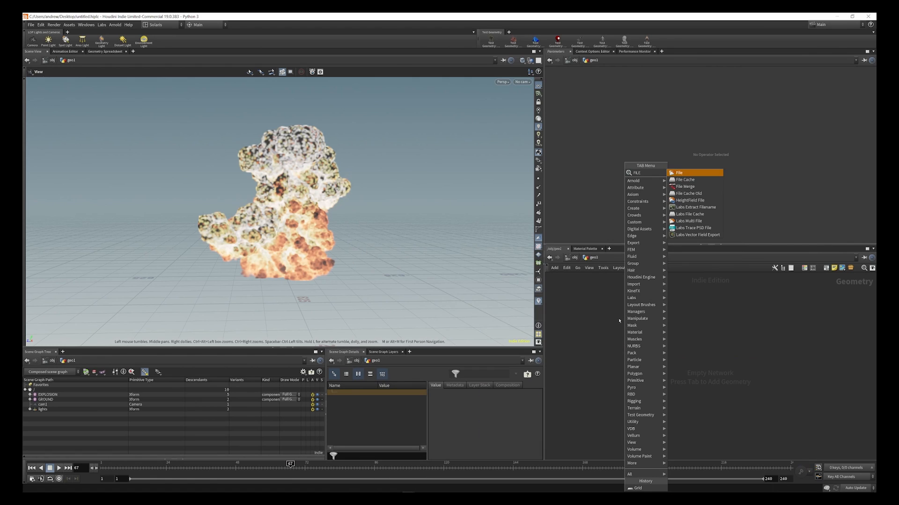
click(679, 173)
click(657, 339)
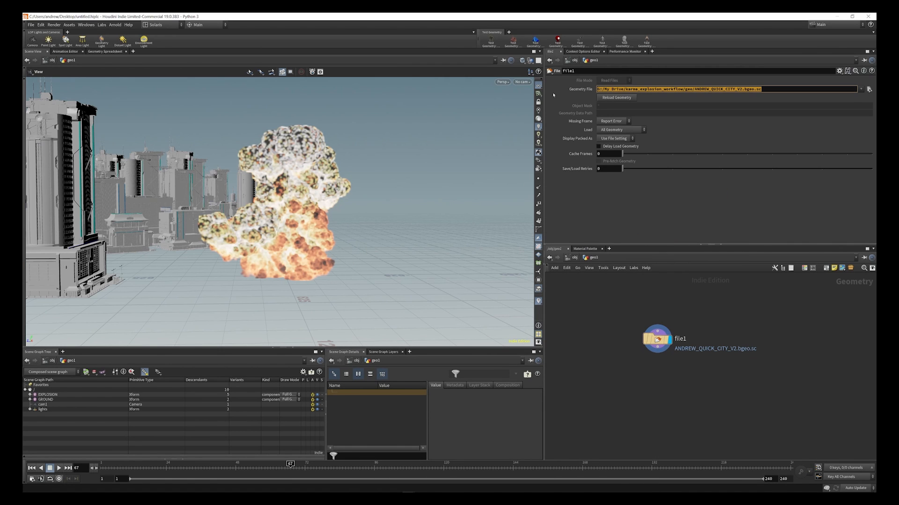
scroll(652, 360, down, 1)
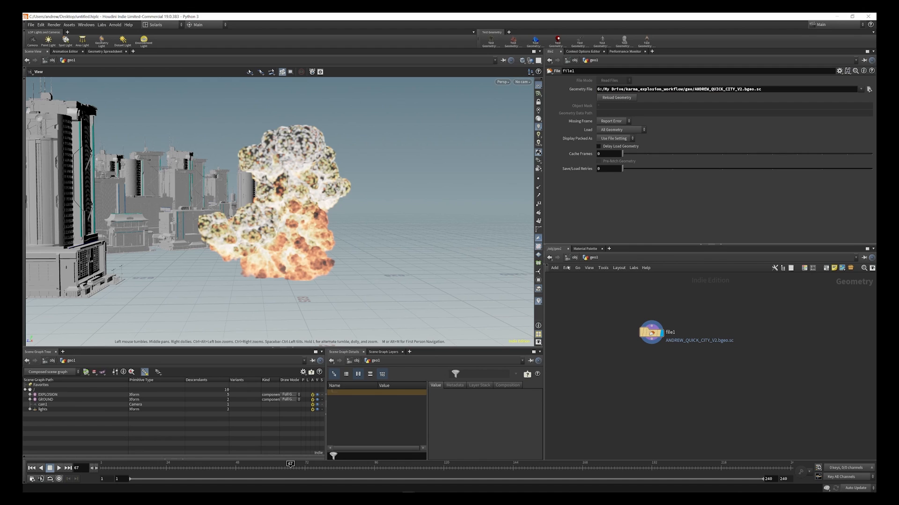
- Add a Null below the city's File node, connect it, and name it OUT_CITY
key(Tab)
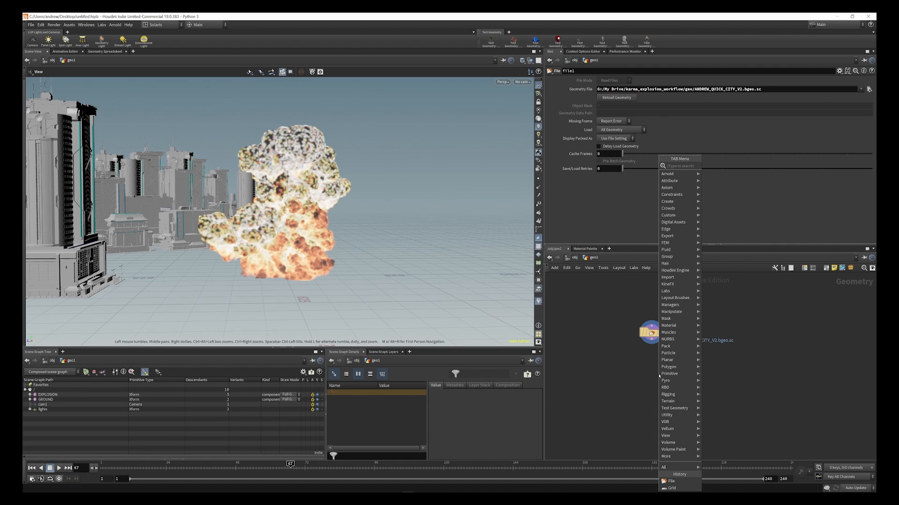
text(nul)
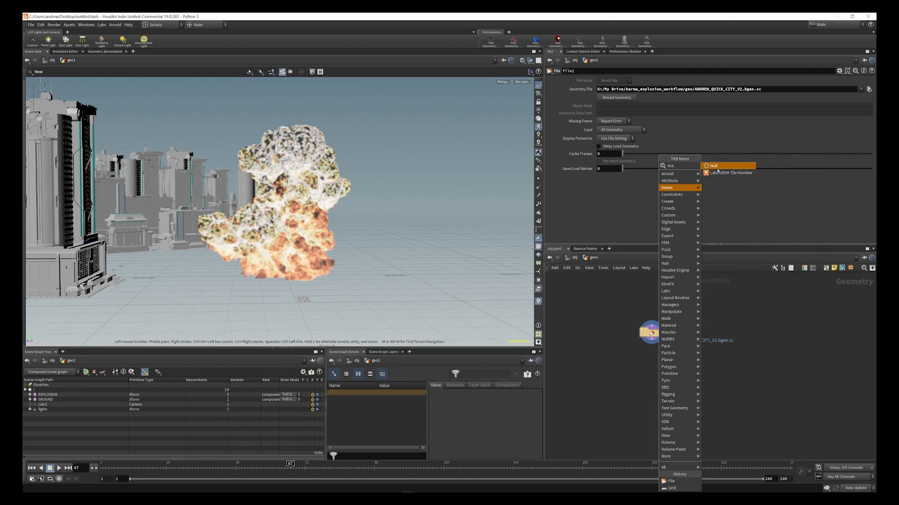
key(Return)
click(651, 371)
click(651, 379)
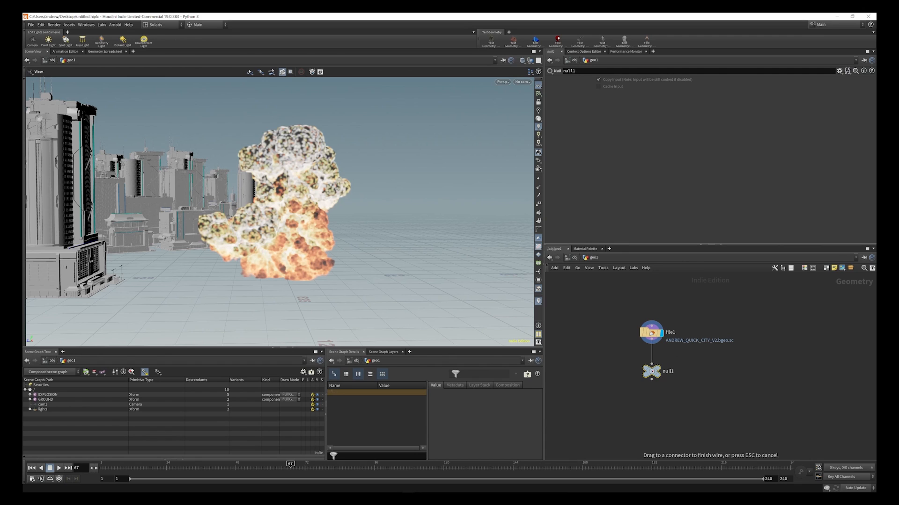
click(668, 371)
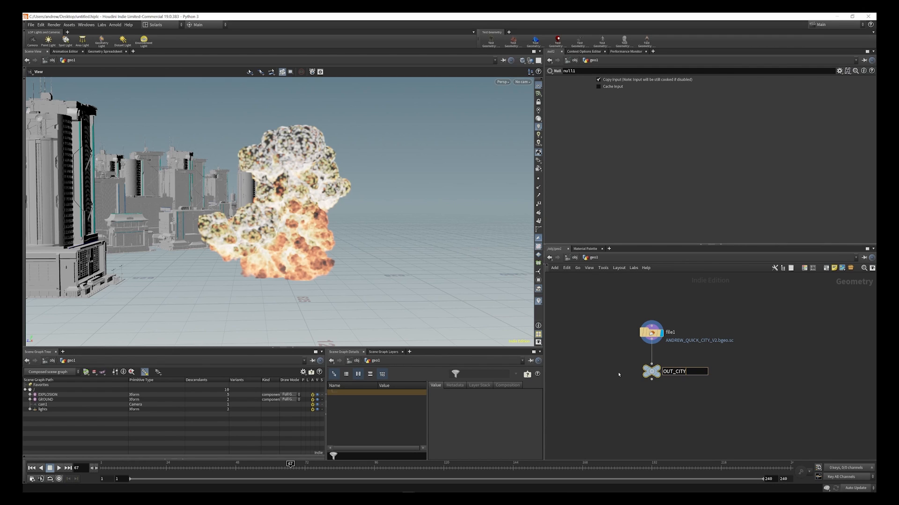
key(Return)
- Go up to the obj network, copy the geo1 node, and return to the stage network
drag(677, 364, 627, 397)
key(alt+c)
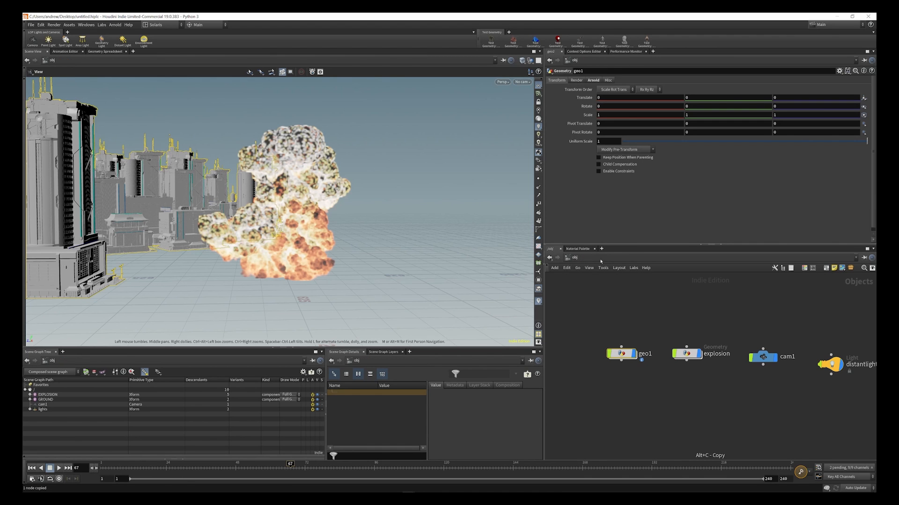
right_click(608, 272)
click(626, 312)
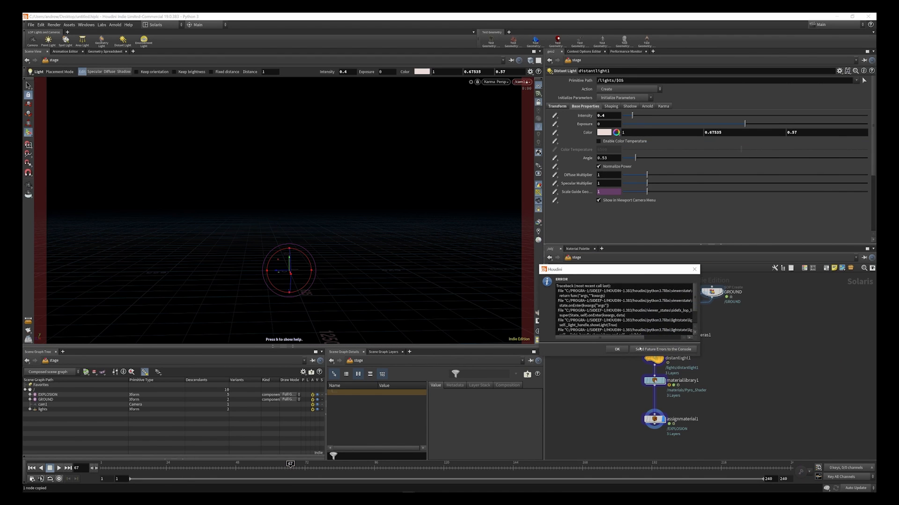
- Dismiss the error message, add a SOP Import node beside GROUND, and connect it to merge1
click(617, 350)
scroll(641, 323, up, 3)
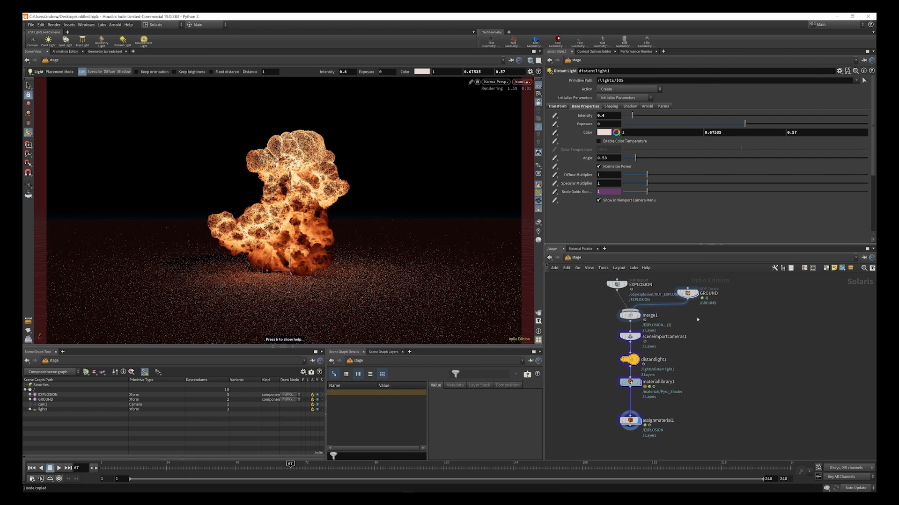
key(Tab)
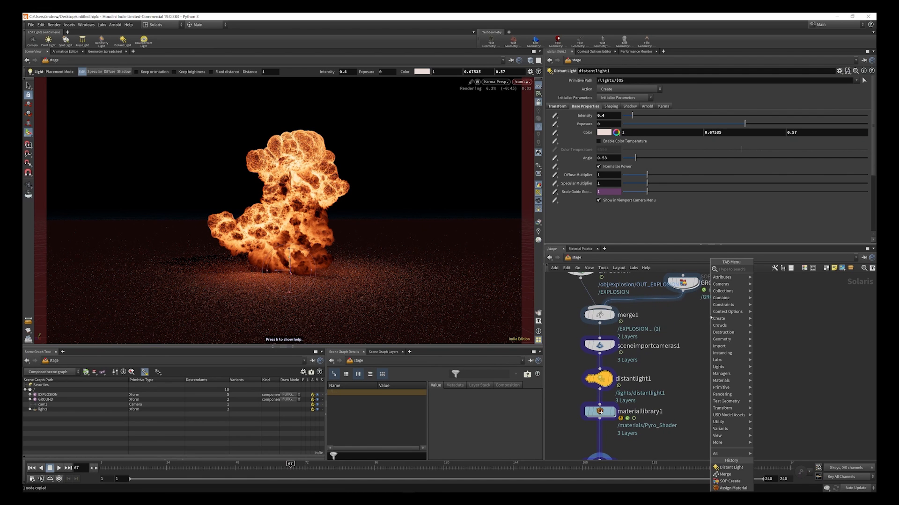
text(SOP)
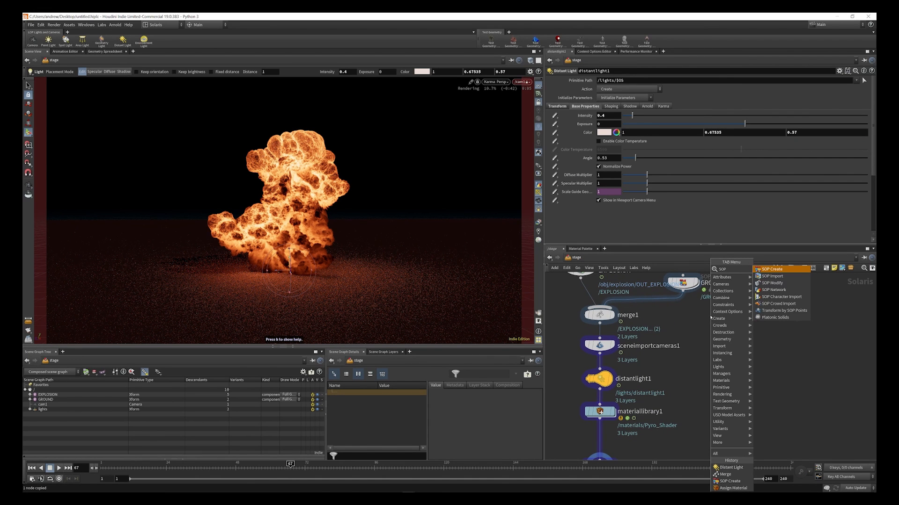
click(773, 276)
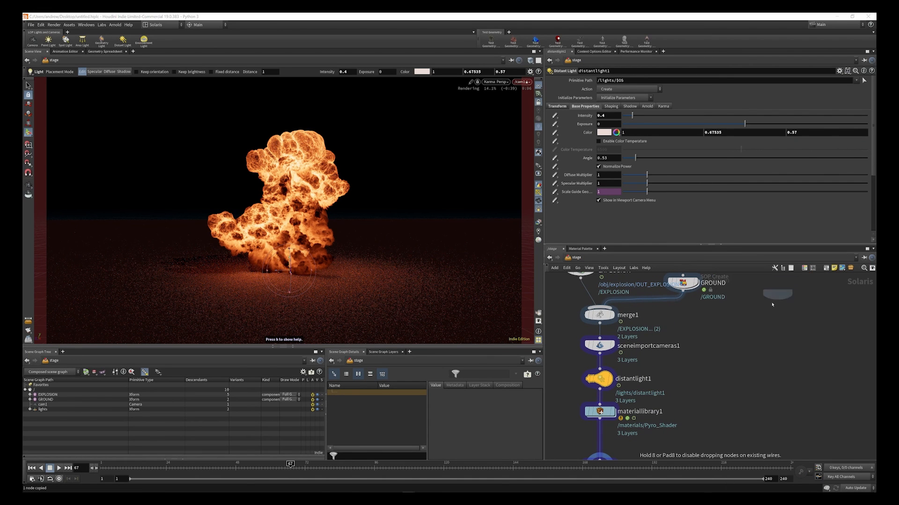
click(750, 322)
drag(750, 323, 599, 305)
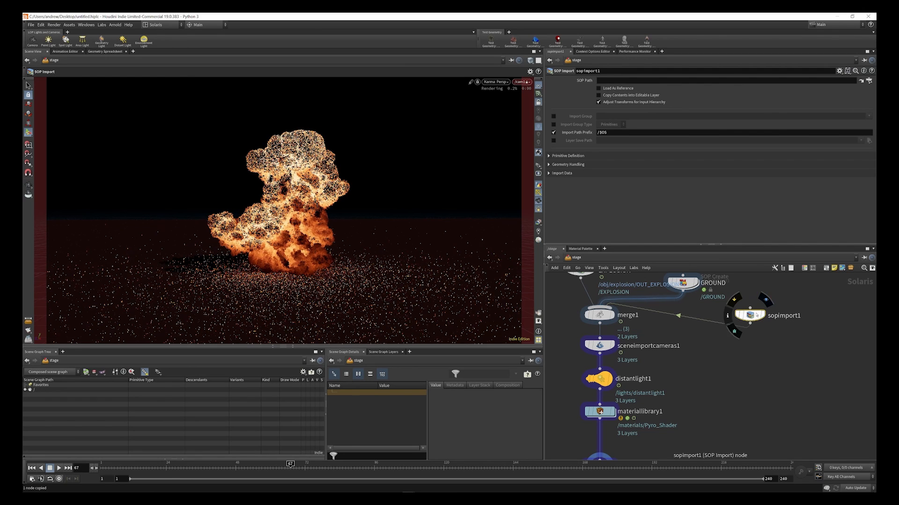
- Set the new SOP Import's SOP path to /obj/geo1/OUT_CITY
click(598, 81)
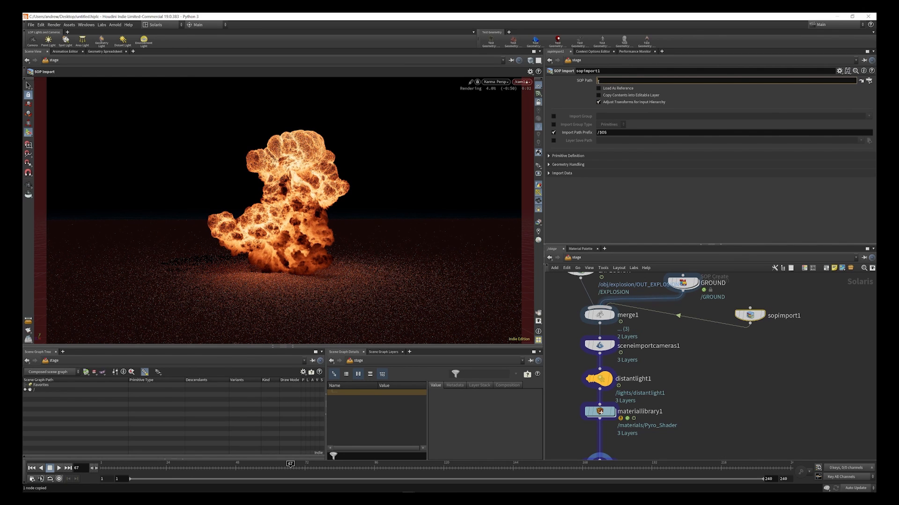
text(/obj/geo1/OUT_CITY)
key(Return)
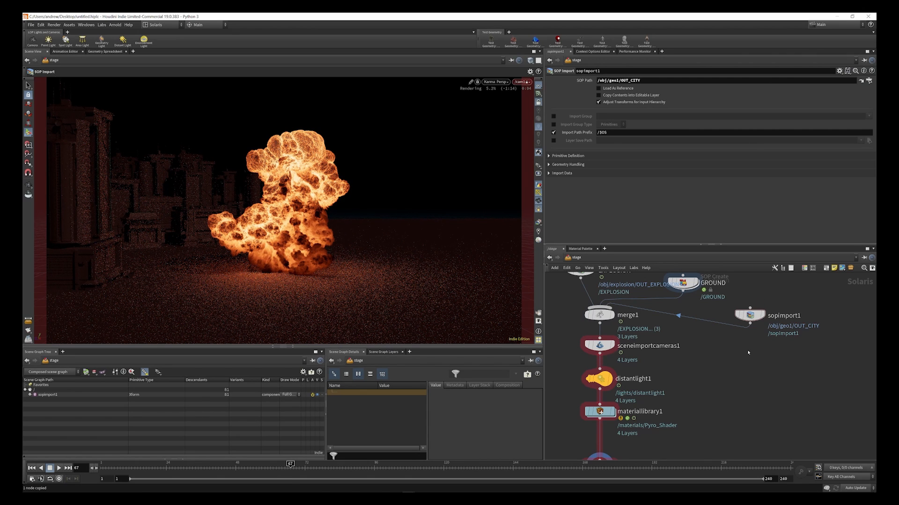
click(751, 317)
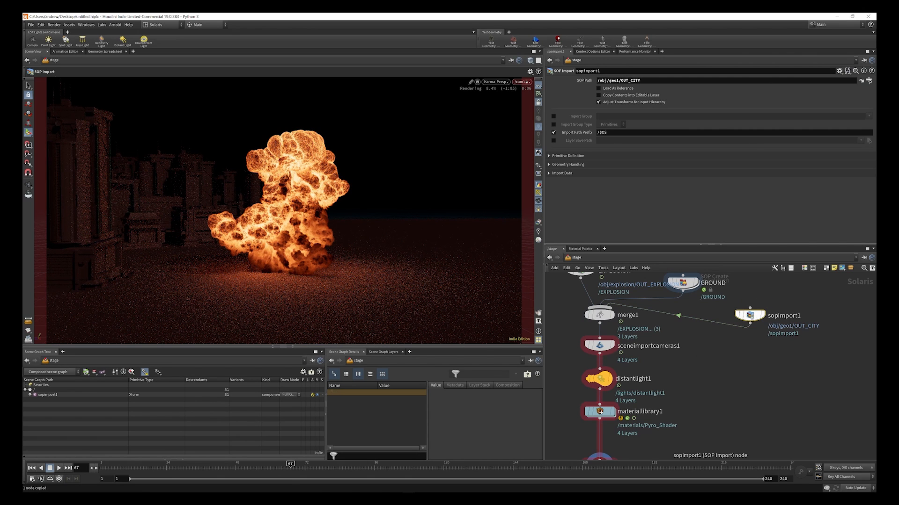
- Switch to the obj network, look through cam1, and lock the camera to the view
click(590, 257)
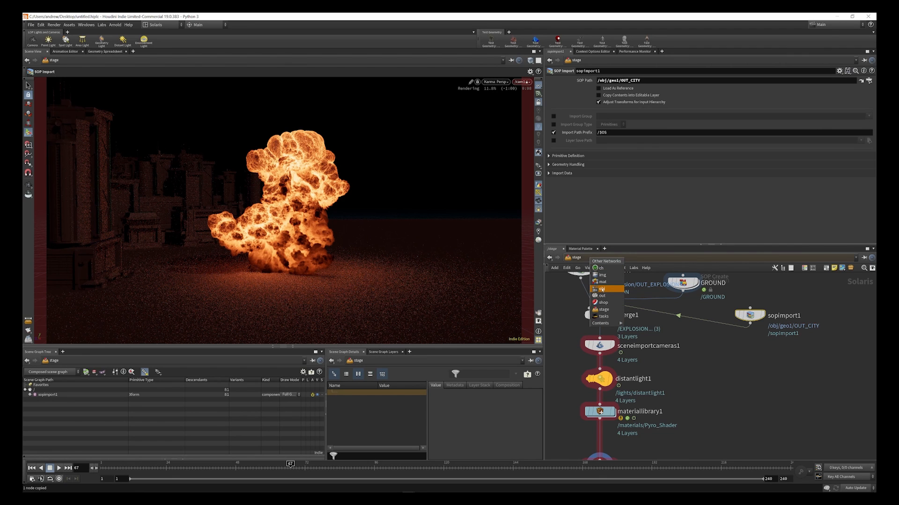
click(602, 290)
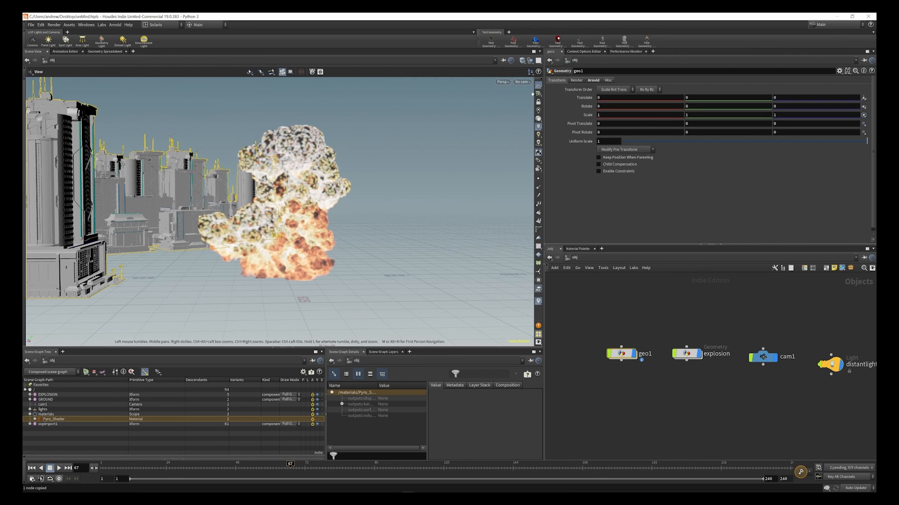
click(522, 82)
click(527, 113)
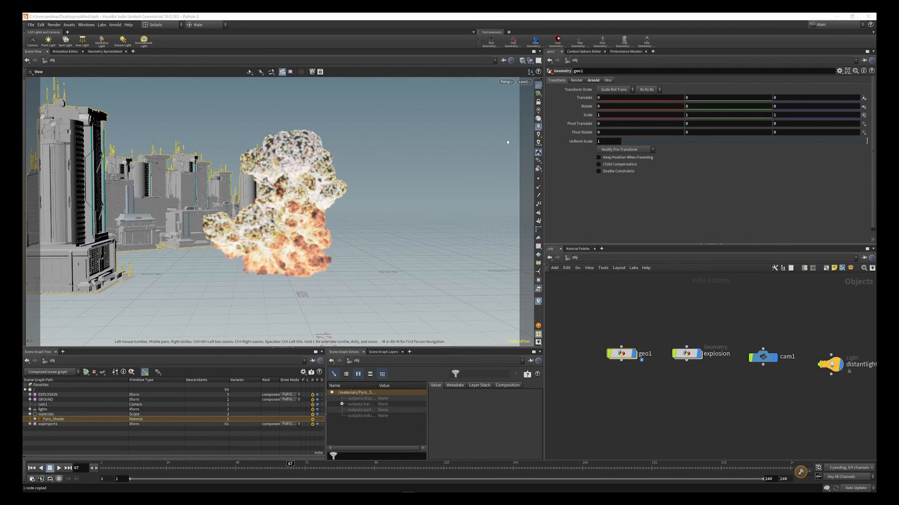
click(25, 89)
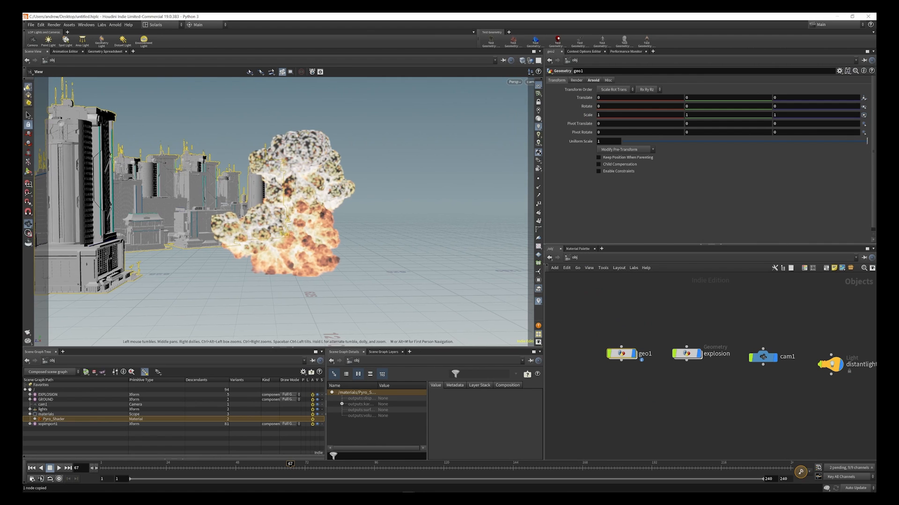
click(538, 102)
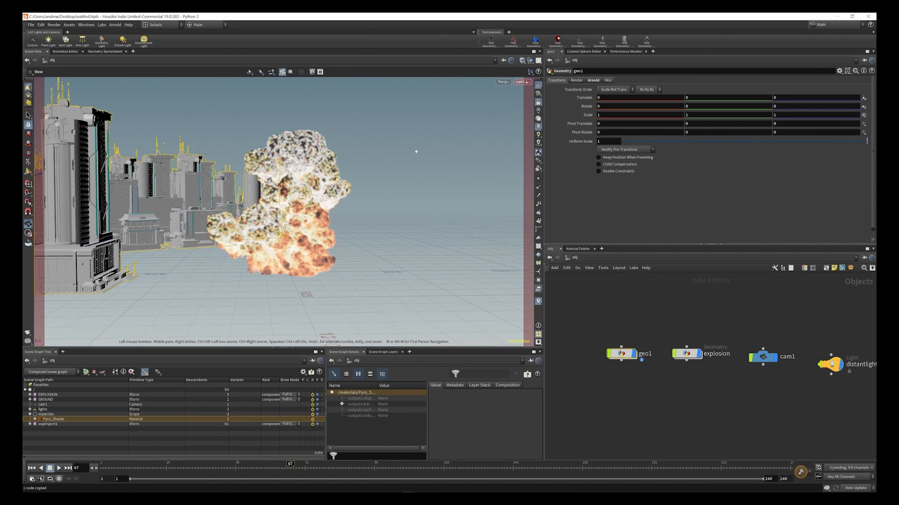
- Reframe cam1 closer to the explosion, with city buildings behind it on both sides
drag(354, 186, 296, 181)
right_drag(285, 187, 276, 214)
drag(347, 239, 345, 238)
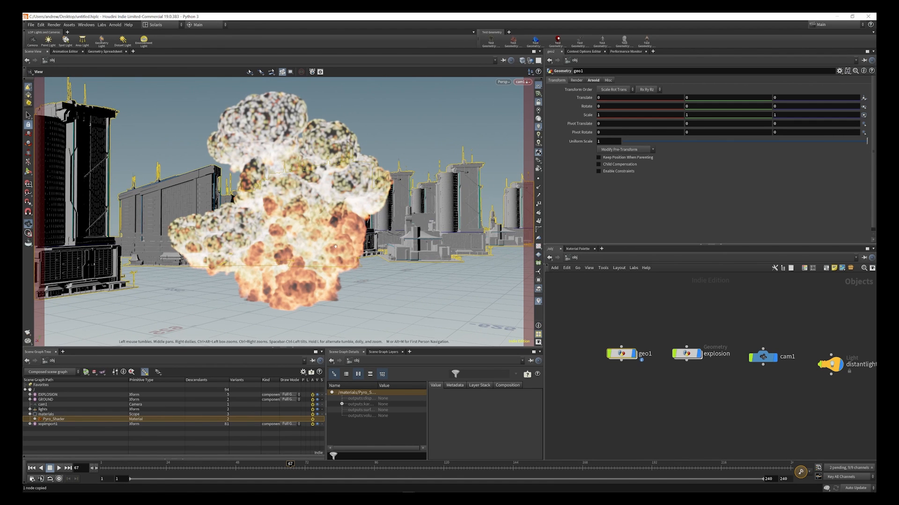
drag(454, 223, 482, 237)
- Return to the stage network and view the Karma render through cam1
click(656, 258)
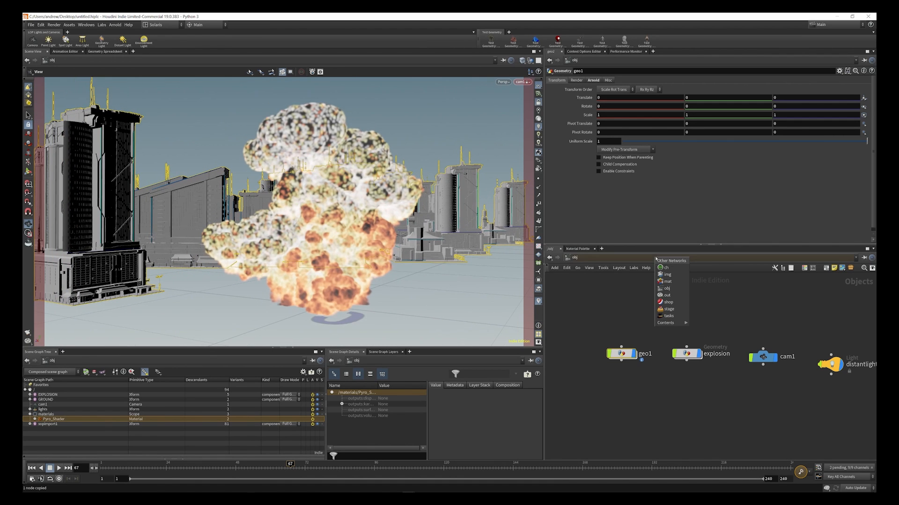
click(668, 309)
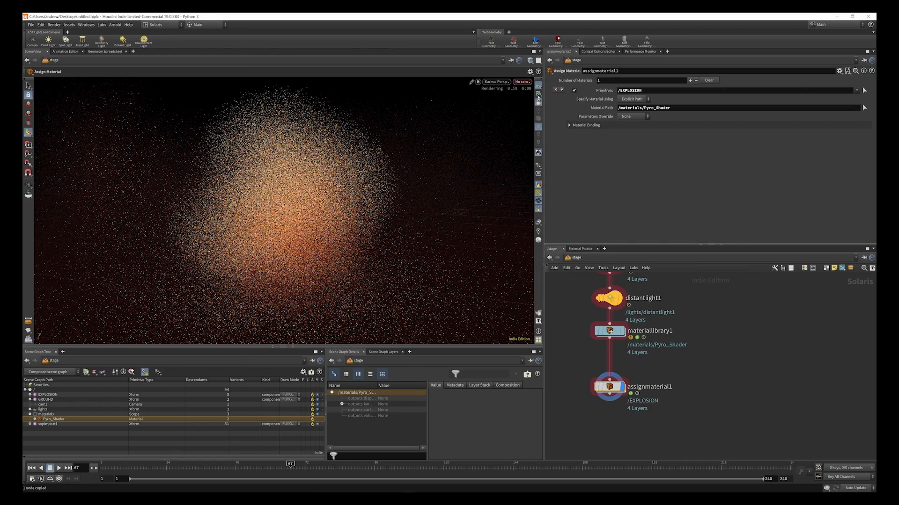
click(521, 82)
click(528, 89)
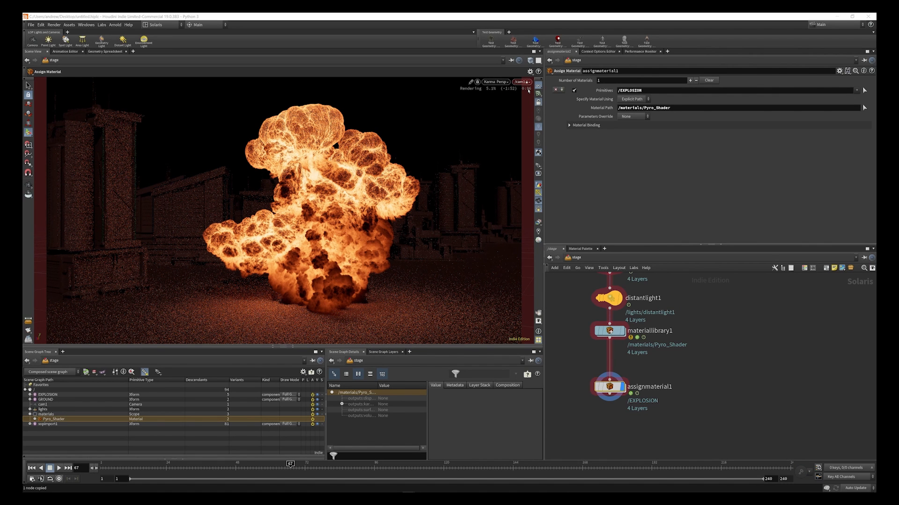
- Enter materiallibrary1 and add a Principled Shader beside Pyro_Shader
scroll(610, 330, down, 3)
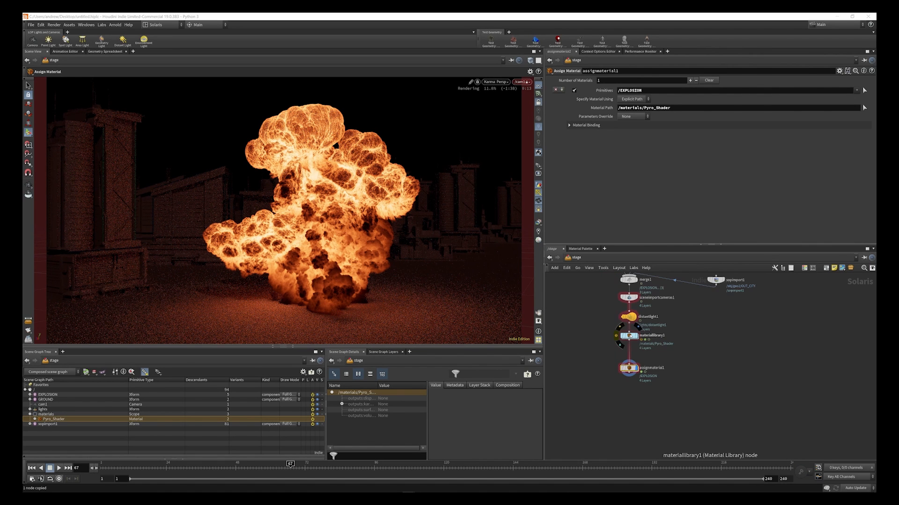
double_click(630, 336)
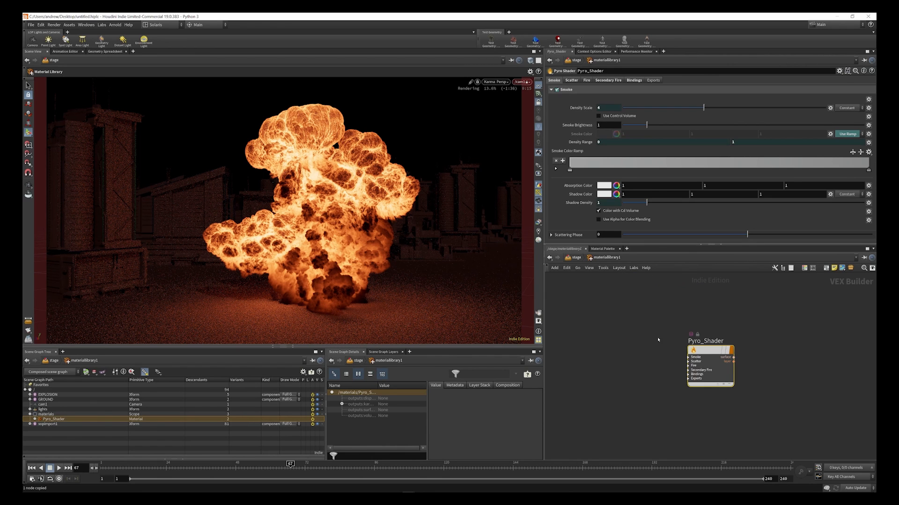
key(Tab)
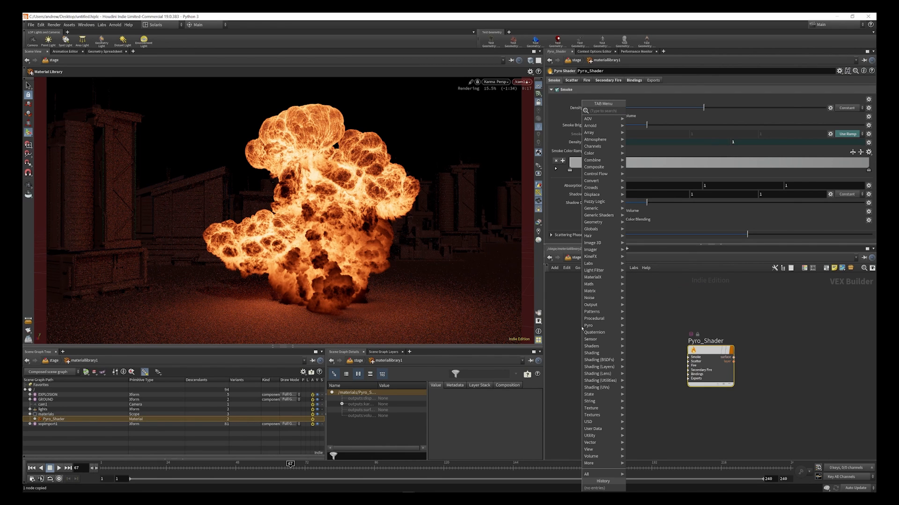
text(PRI)
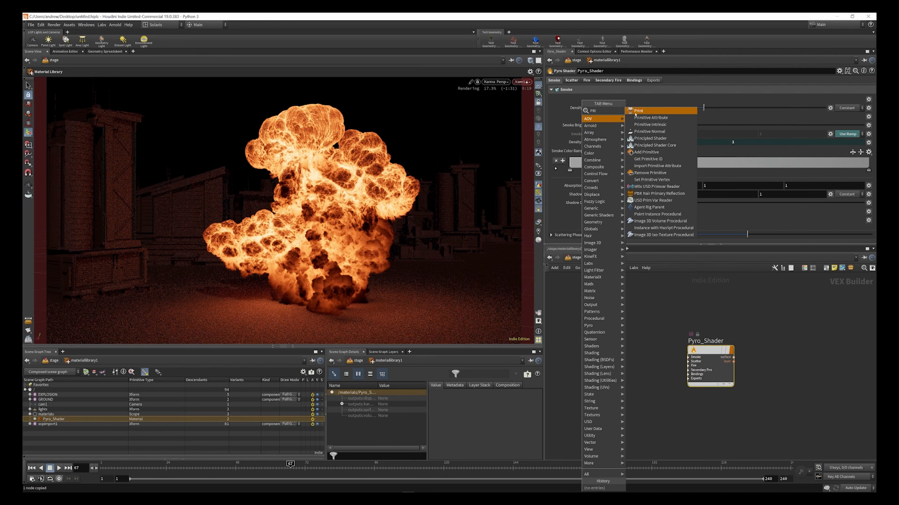
key(Down)
key(Down)
key(Down)
key(Down)
key(Return)
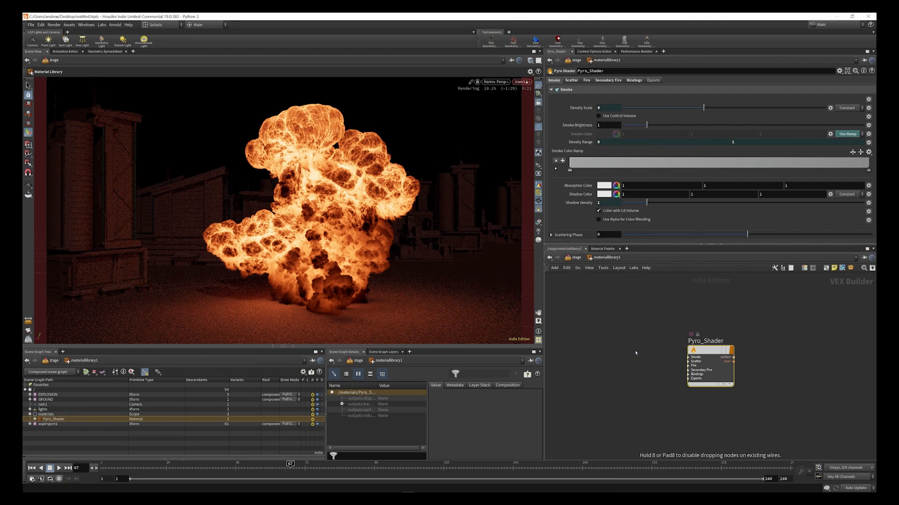
click(625, 349)
key(ctrl+c)
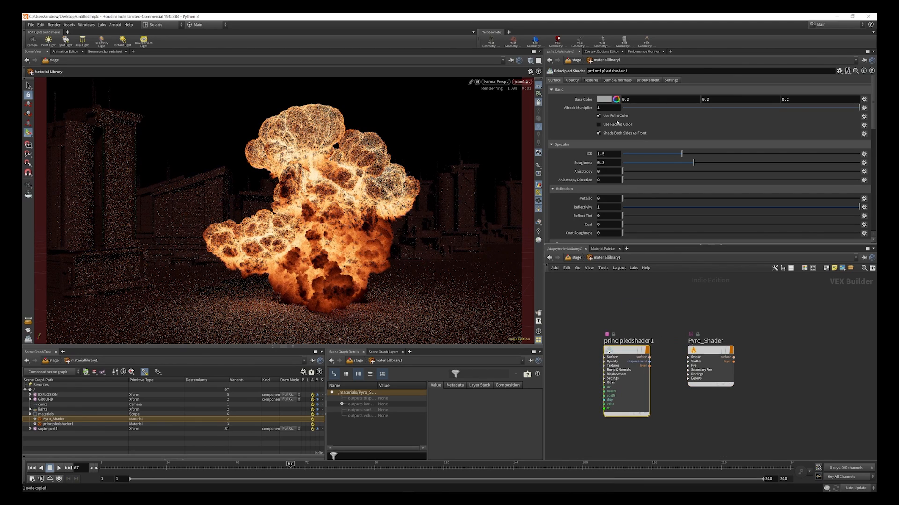
- Set the Principled Shader's base color to pure green (0, 1, 0)
click(615, 100)
click(625, 88)
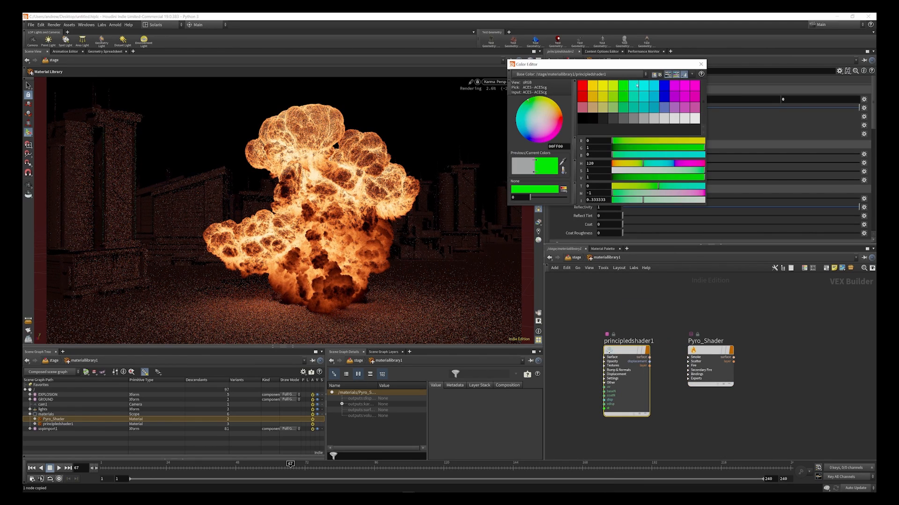
click(701, 64)
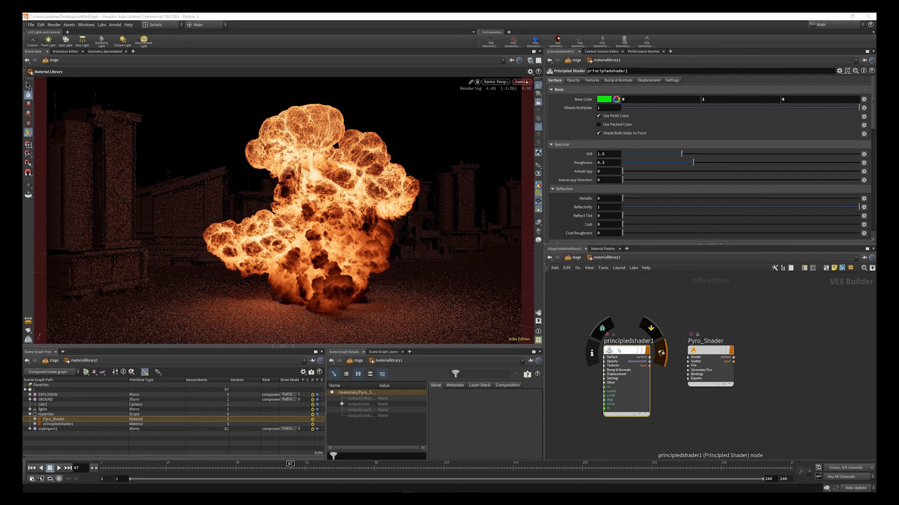
- Go back to the stage network and insert a material entry before the explosion's in assignmaterial1
click(573, 257)
click(628, 368)
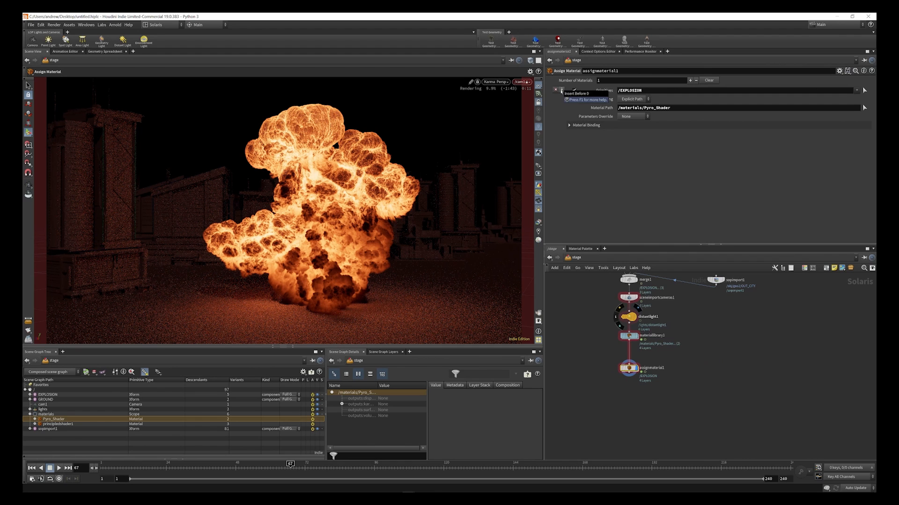
click(561, 90)
- Rename the city's SOP Import node to CITY
scroll(675, 345, down, 3)
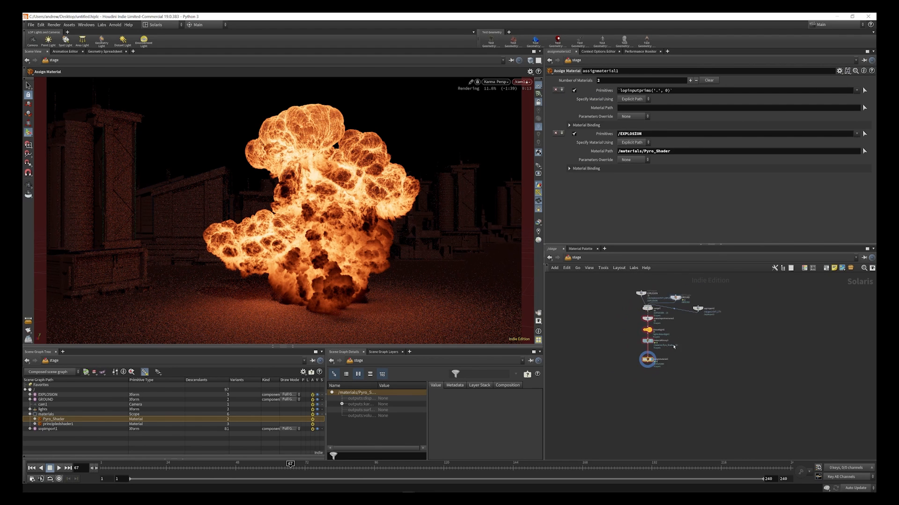
scroll(696, 311, up, 5)
double_click(718, 324)
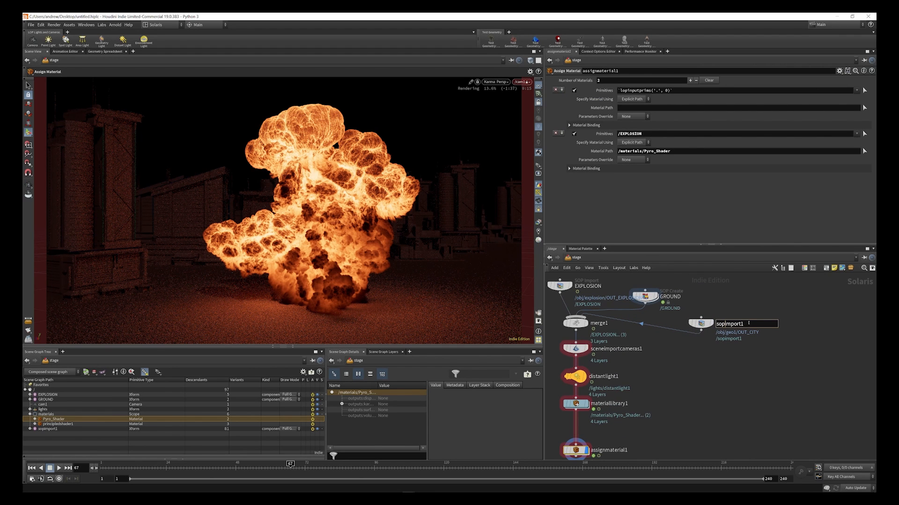
drag(748, 323, 688, 330)
text(CITY)
key(Return)
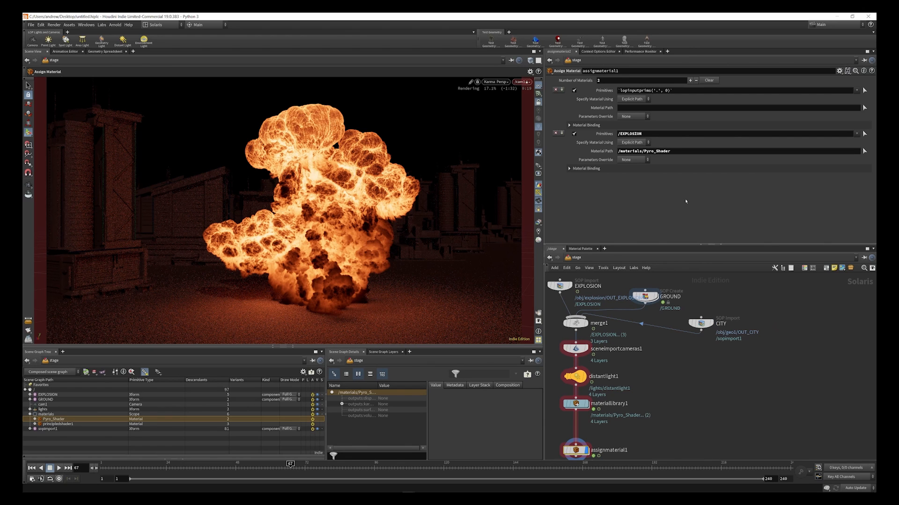
- In assignmaterial1's first entry, set the primitives to /CITY and the material path to /materials/principledshader1
scroll(706, 312, down, 3)
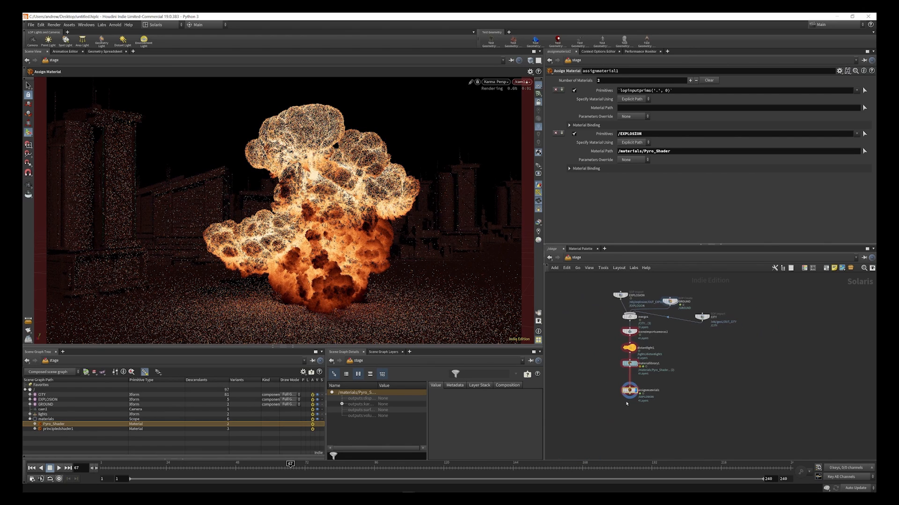
scroll(628, 404, up, 3)
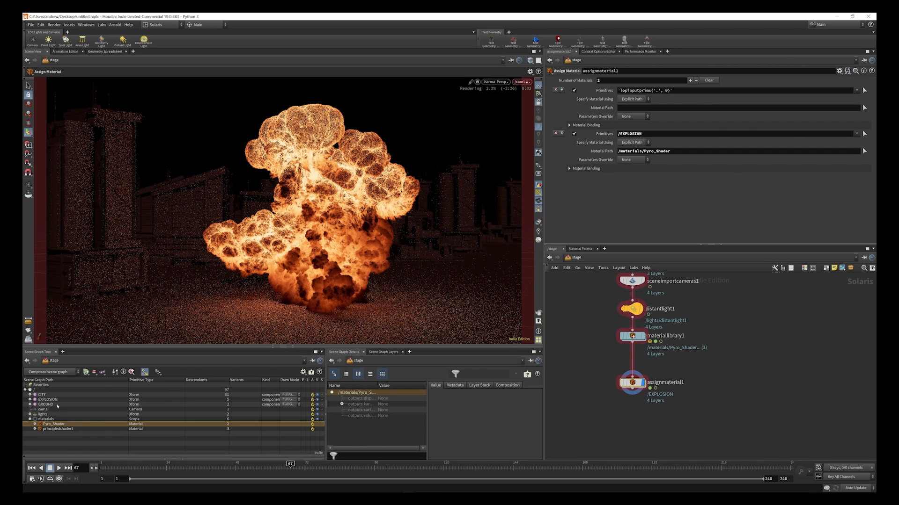
click(42, 395)
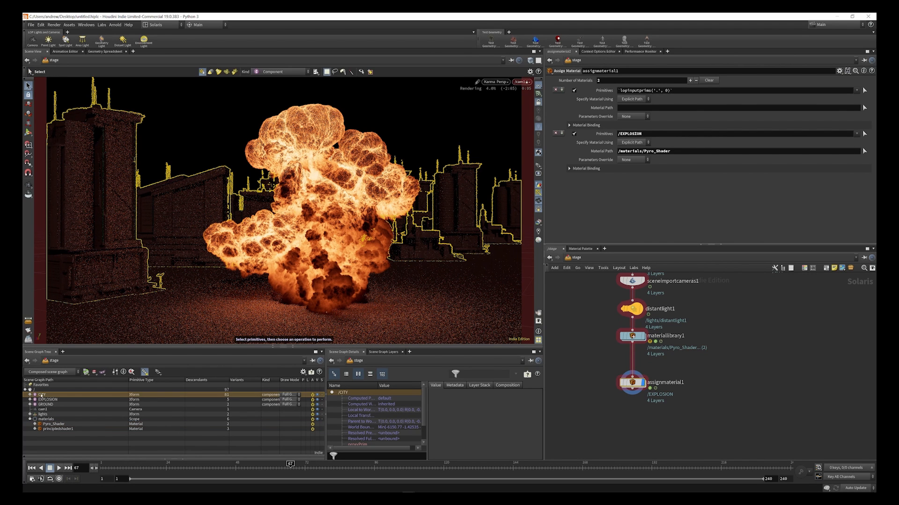
drag(42, 396, 626, 92)
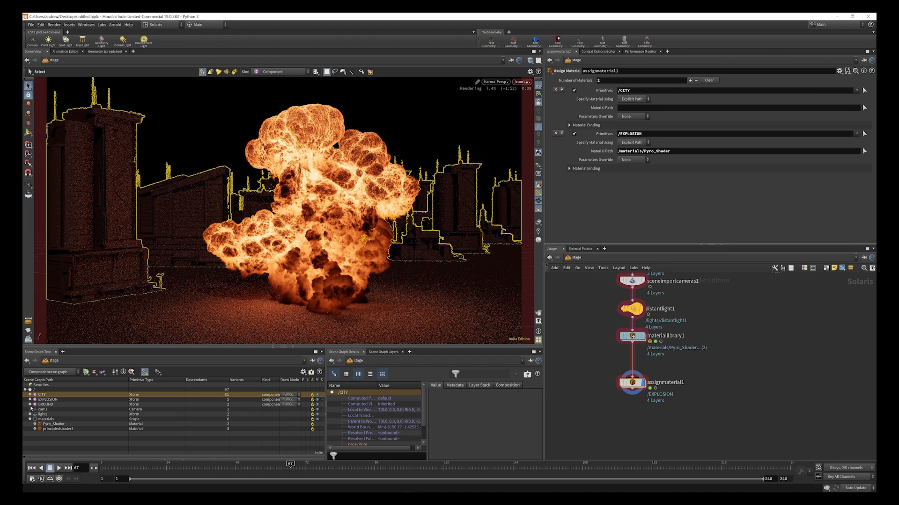
drag(44, 429, 637, 109)
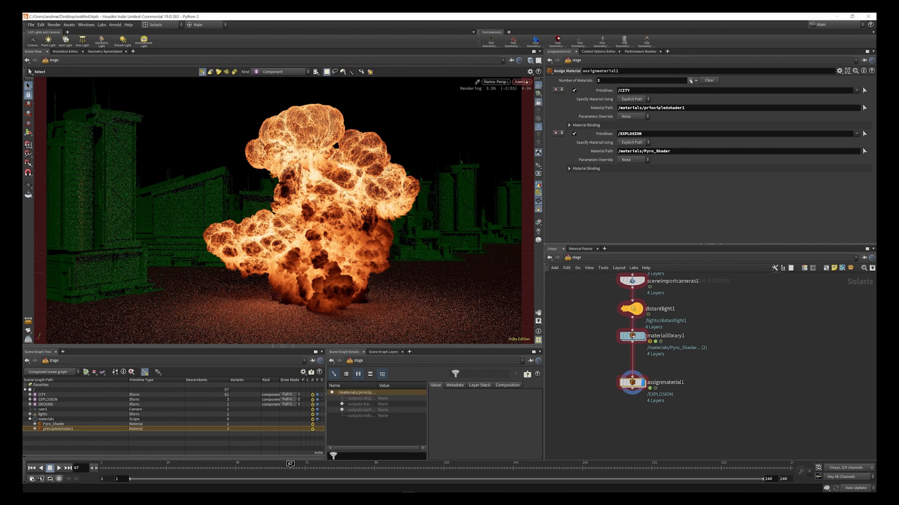
- Add a third entry to assignmaterial1 with primitives /GROUND and material path /materials/principledshader1
click(690, 80)
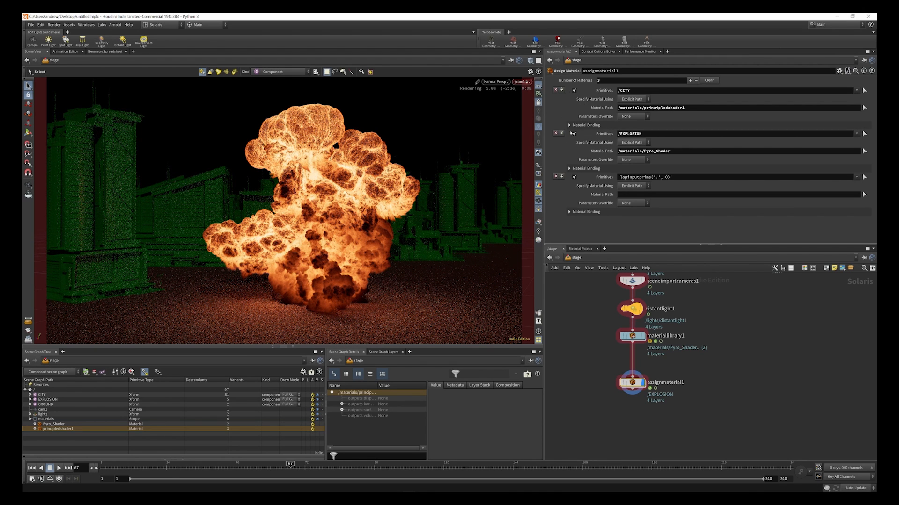
click(46, 404)
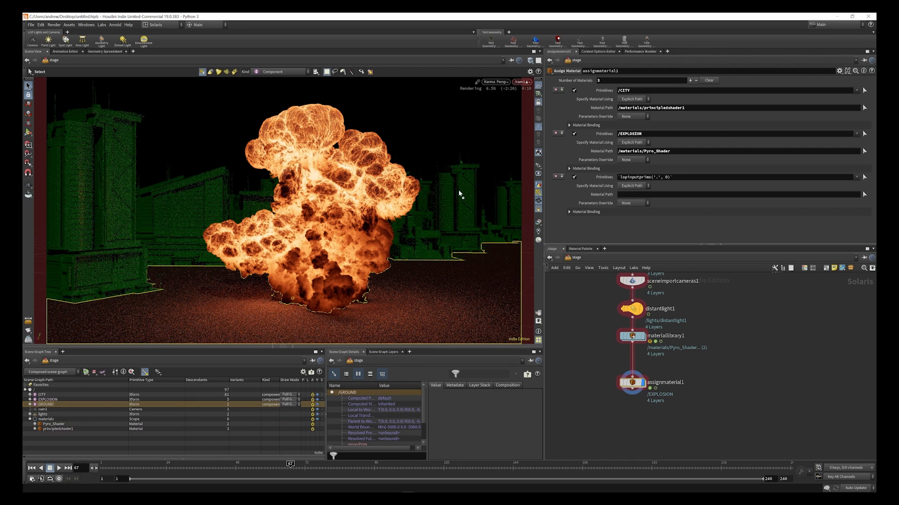
drag(628, 192, 627, 177)
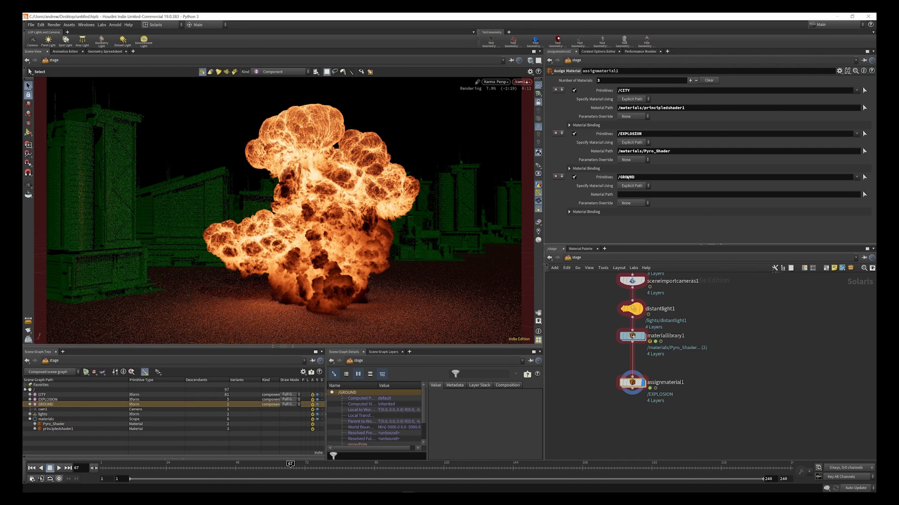
click(54, 430)
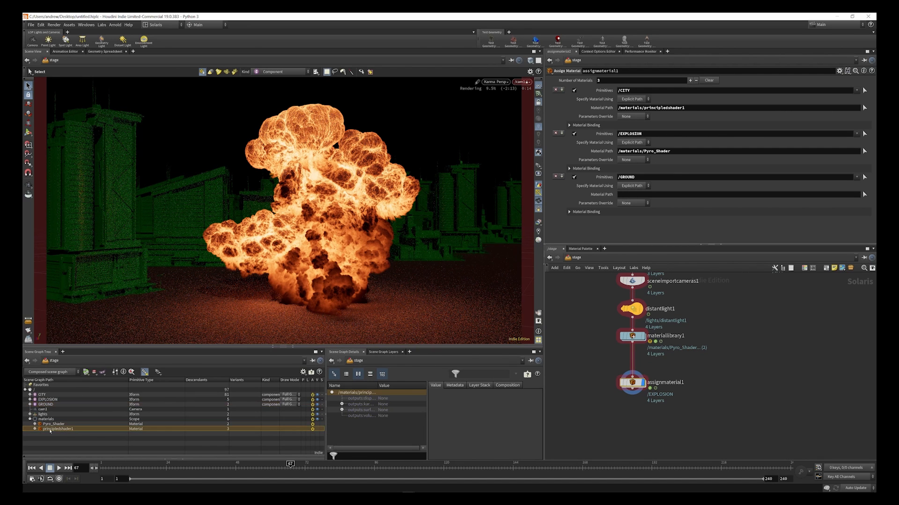
drag(54, 430, 632, 197)
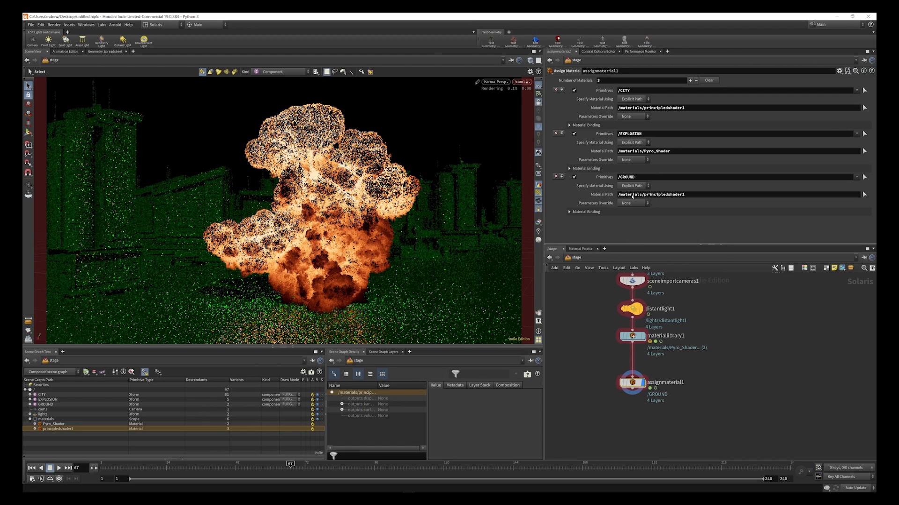
- Open the material library and set principledshader1's base color to light grey (0.6667 per channel)
double_click(632, 337)
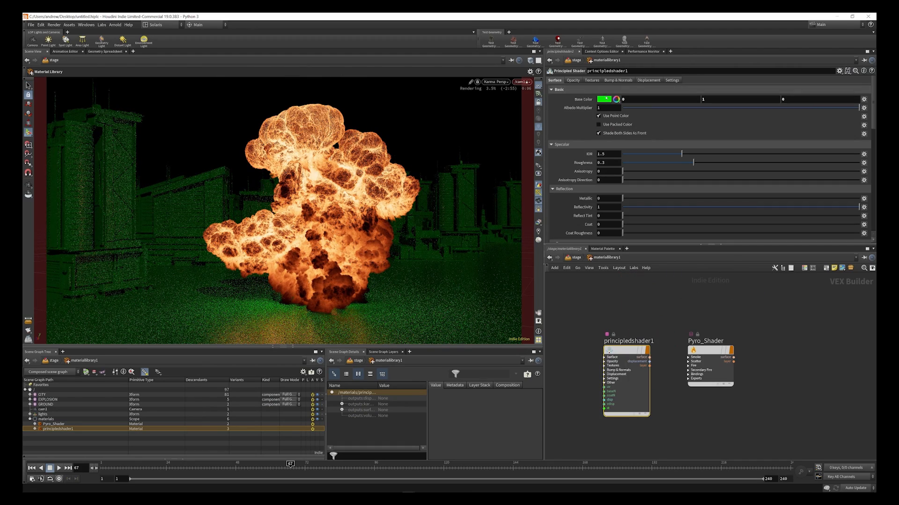
click(605, 100)
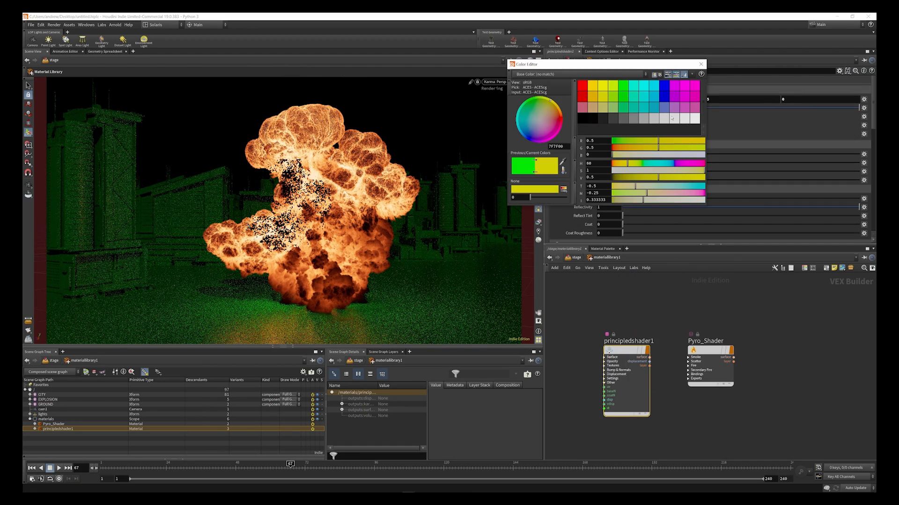
click(670, 117)
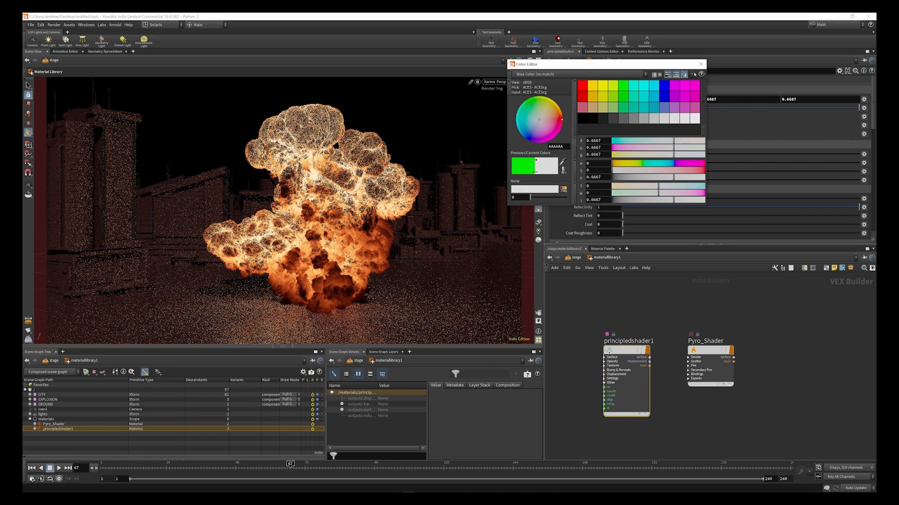
click(700, 64)
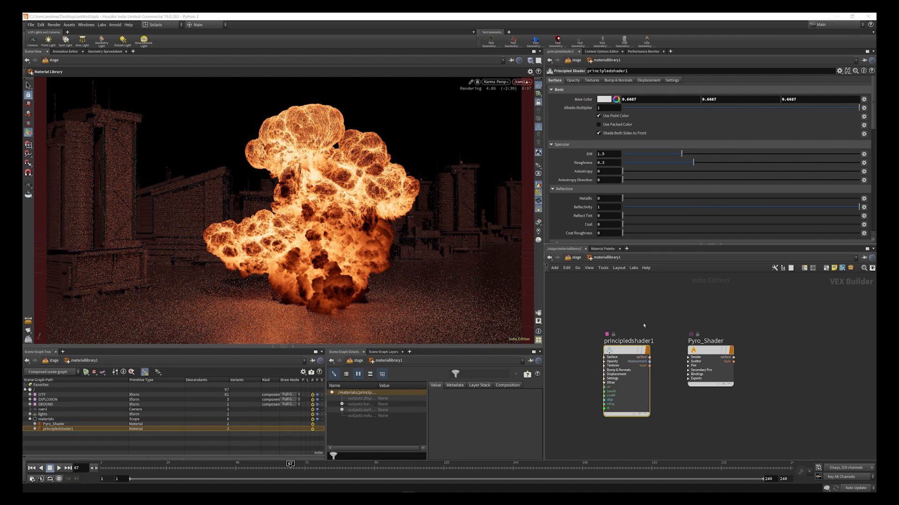
- Leave the material library, switch to the obj network and open the explosion geometry node
click(578, 258)
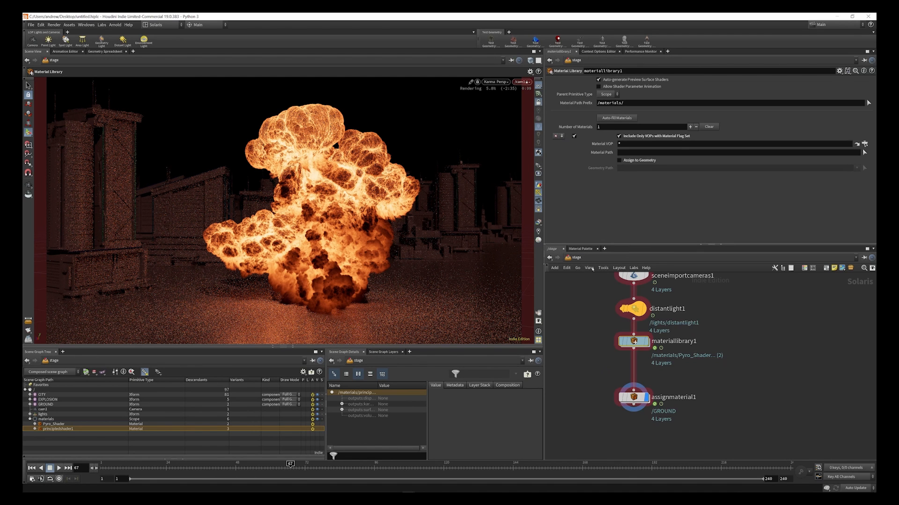
scroll(673, 358, down, 5)
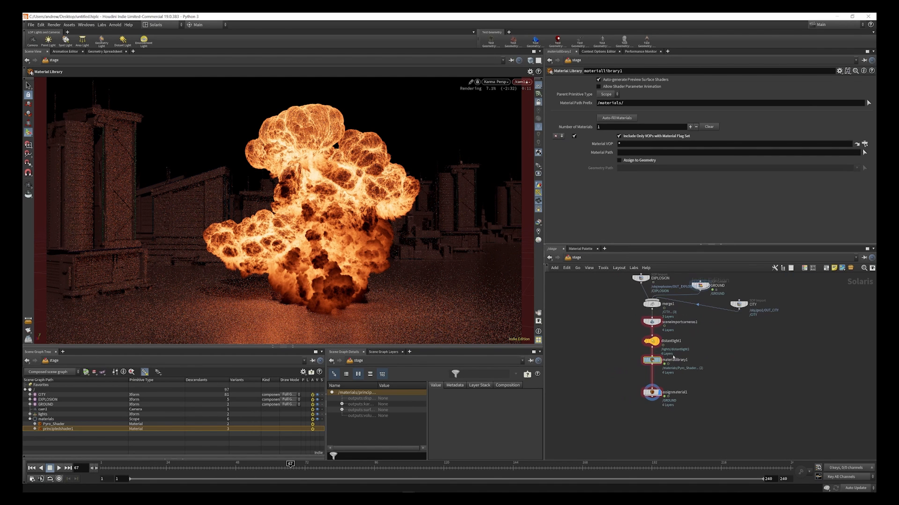
click(593, 257)
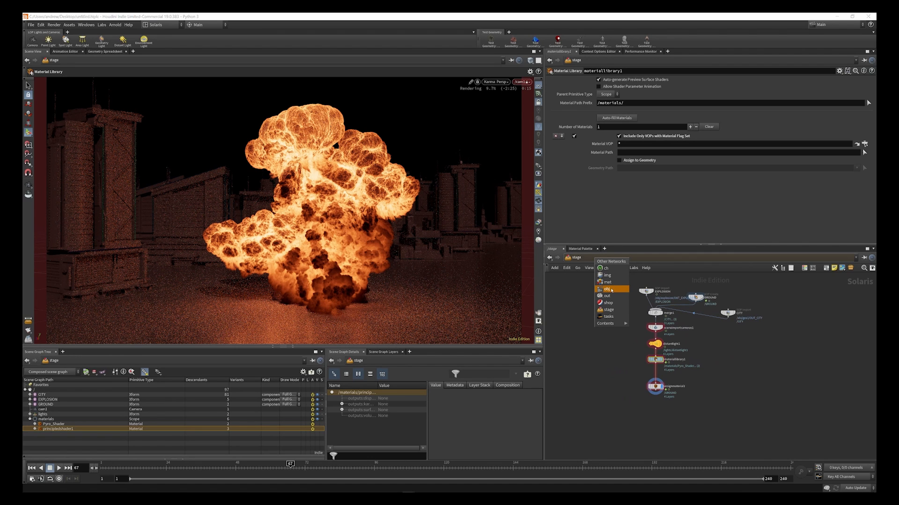
click(607, 289)
scroll(628, 337, up, 2)
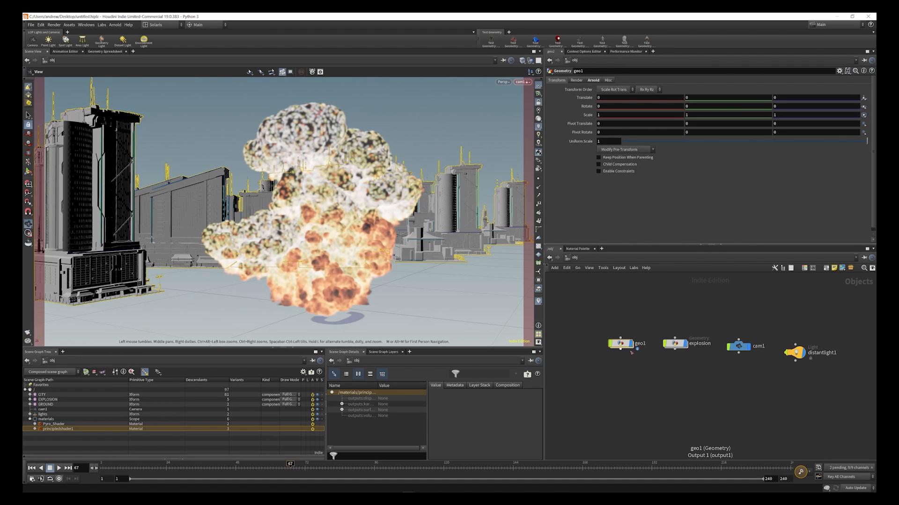
double_click(674, 344)
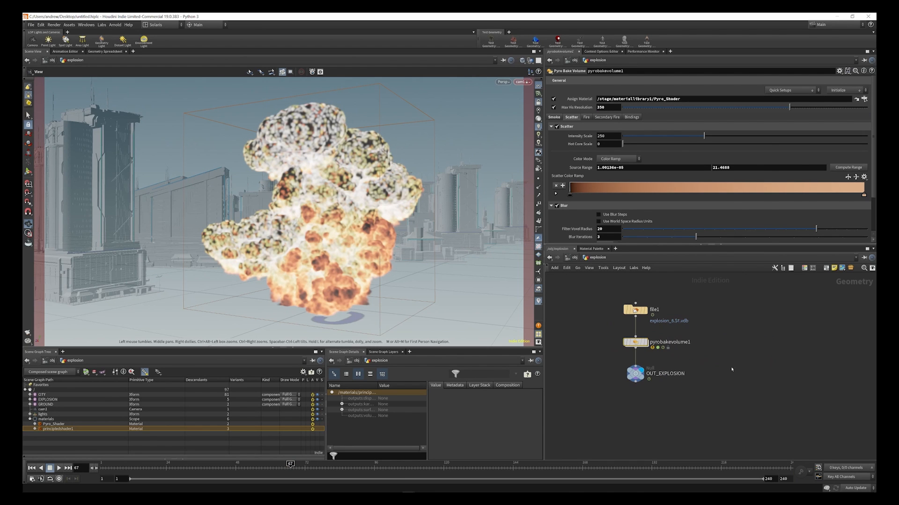
- Add a Bound node fed by file1 beside the pyro bake chain and display it
key(Tab)
text(br)
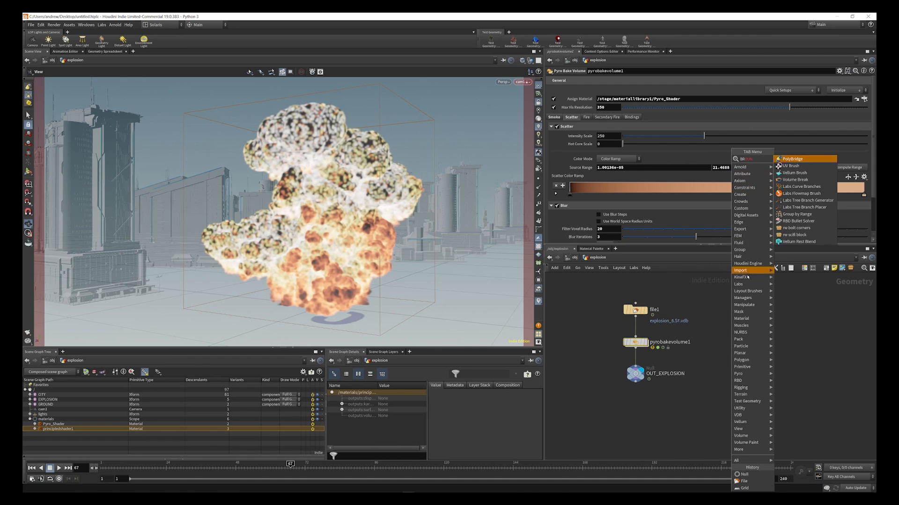
click(718, 321)
key(Tab)
text(boun)
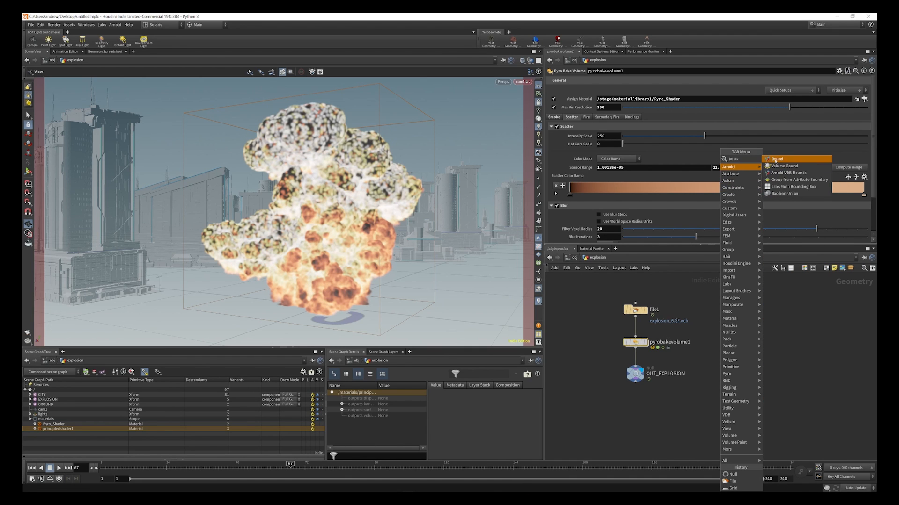
click(777, 159)
click(760, 348)
drag(760, 342, 649, 320)
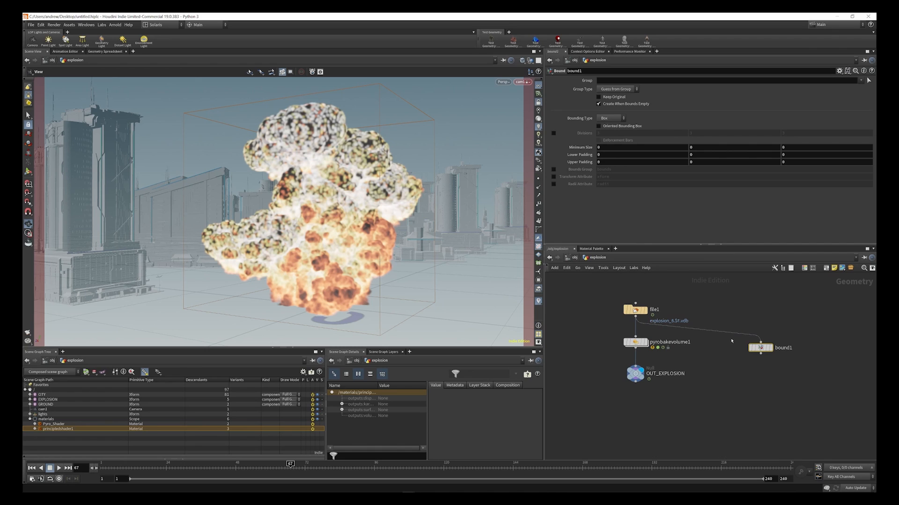
click(771, 347)
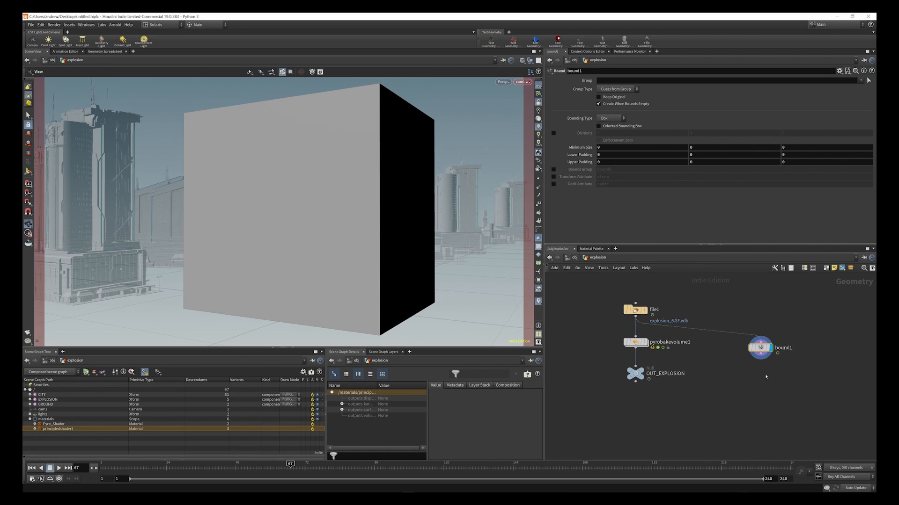
- Place a Time Shift node below bound1
key(Tab)
key(Escape)
key(Tab)
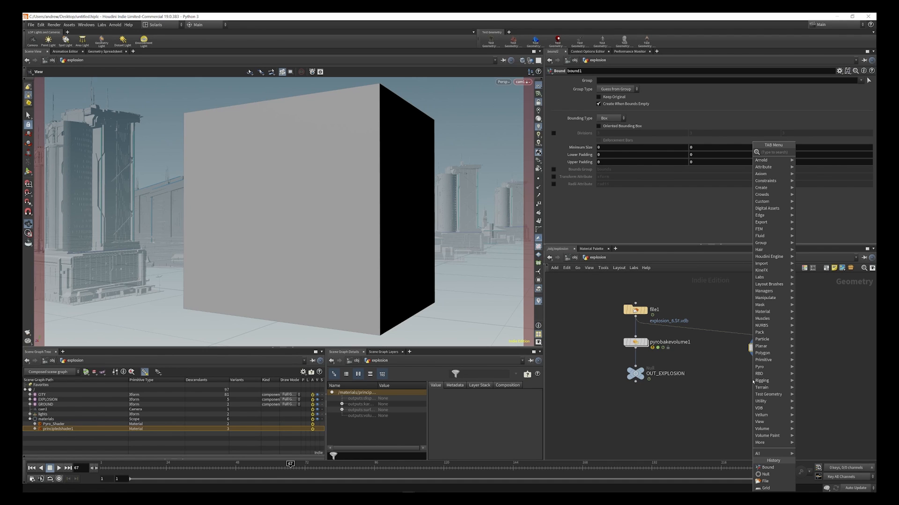
text(TIME)
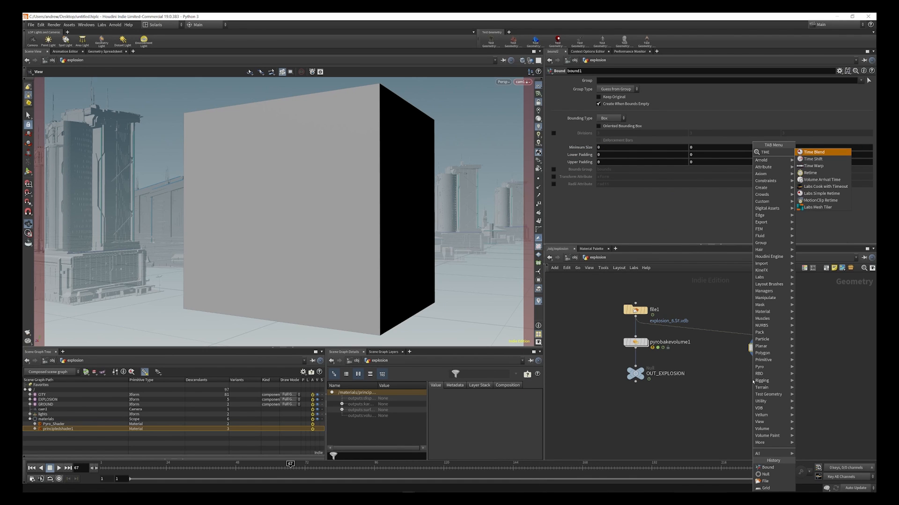
click(813, 159)
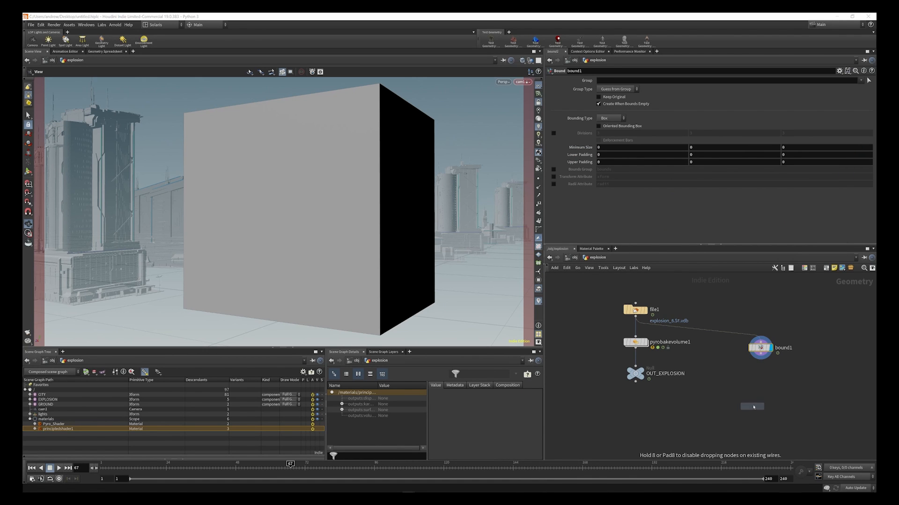
click(764, 389)
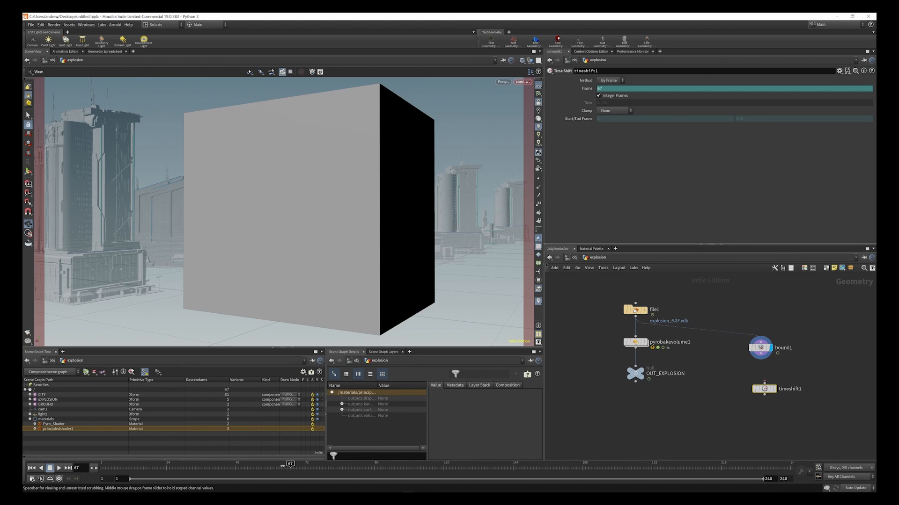
- Move the timeline to frame 64 and save the scene
drag(287, 466, 281, 466)
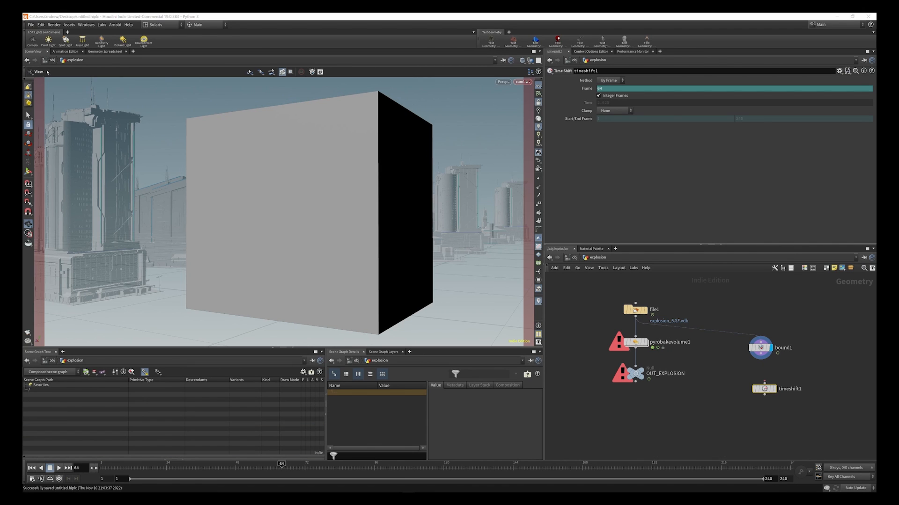
key(ctrl+s)
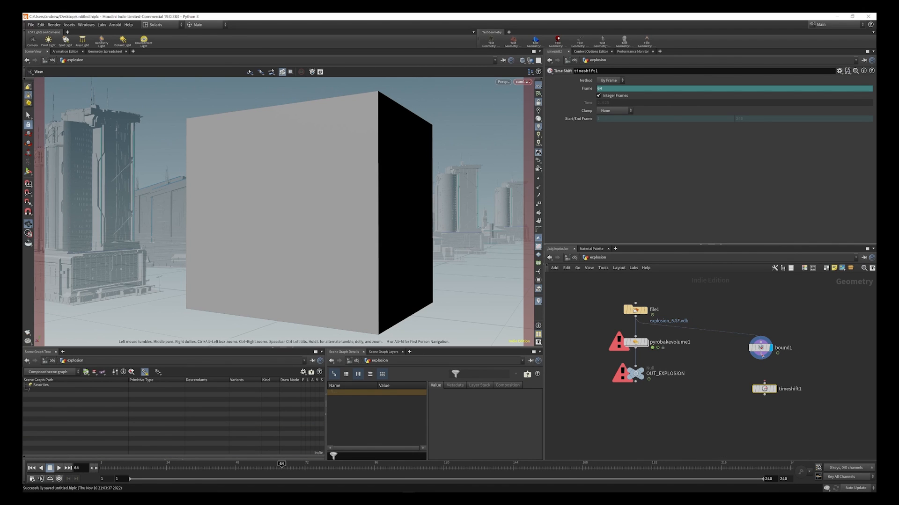
- Connect bound1 to the displayed Time Shift node and delete its Frame channels to hold frame 64
drag(764, 358, 764, 386)
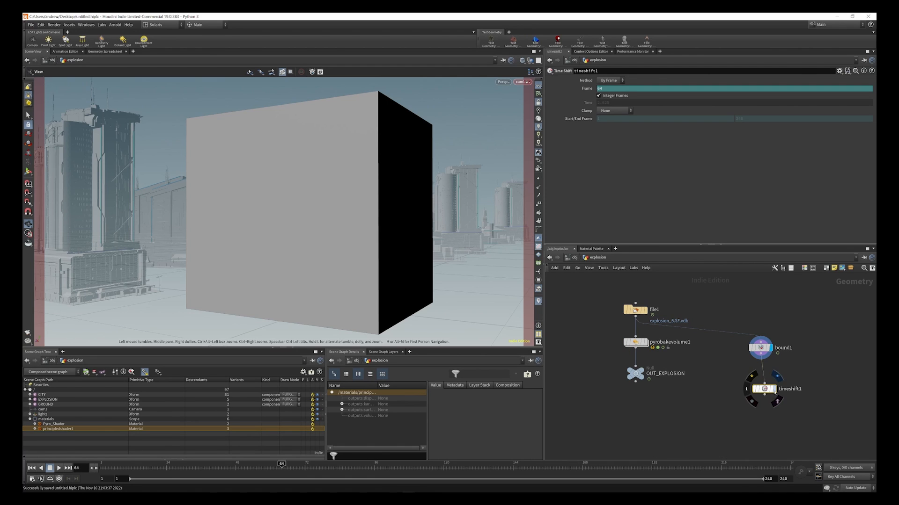
right_click(591, 88)
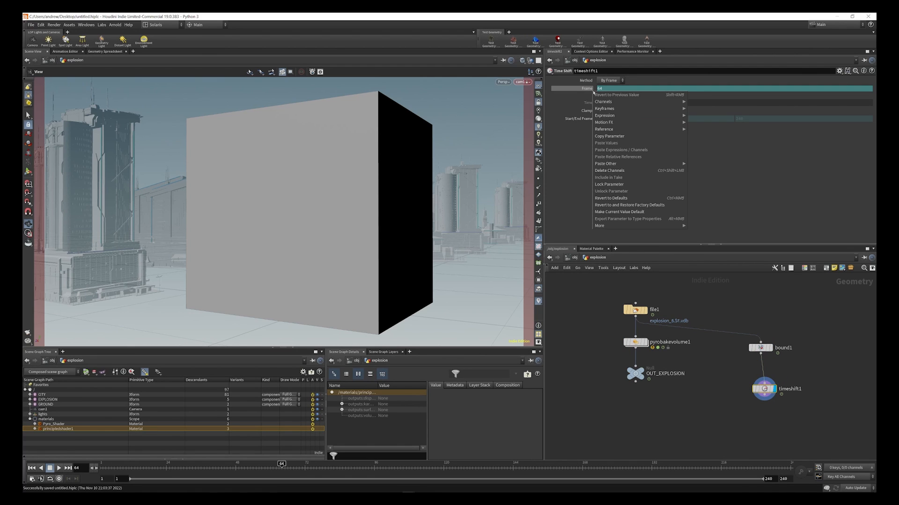
click(609, 171)
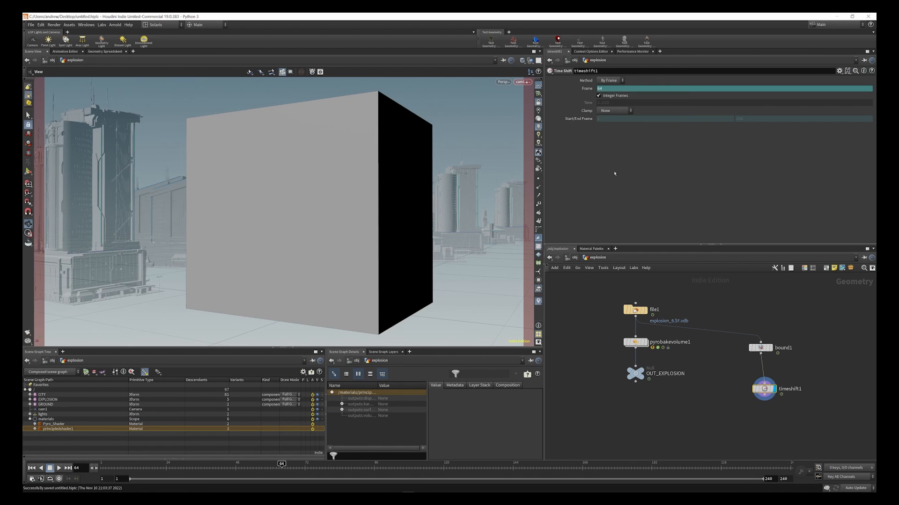
- Add a Transform node after timeshift1 and set its uniform scale to 10
scroll(761, 360, down, 3)
scroll(763, 363, up, 3)
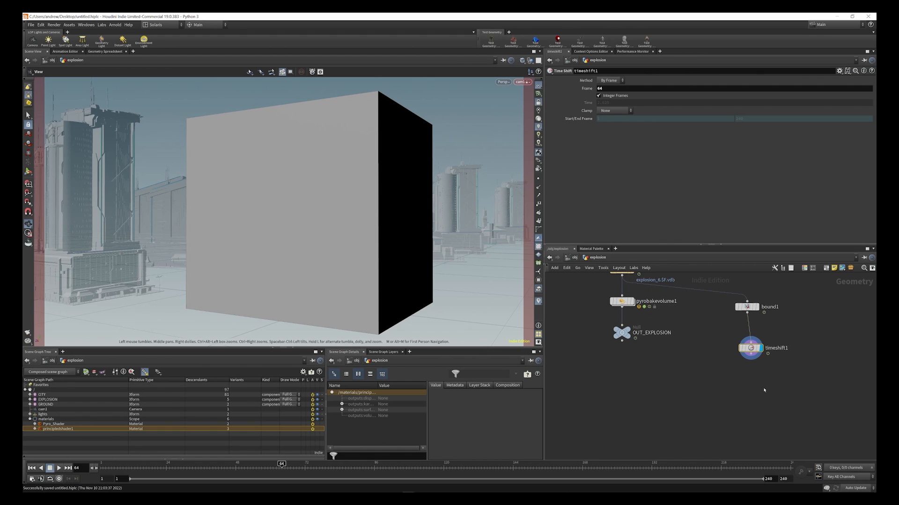
key(Tab)
text(TRAN)
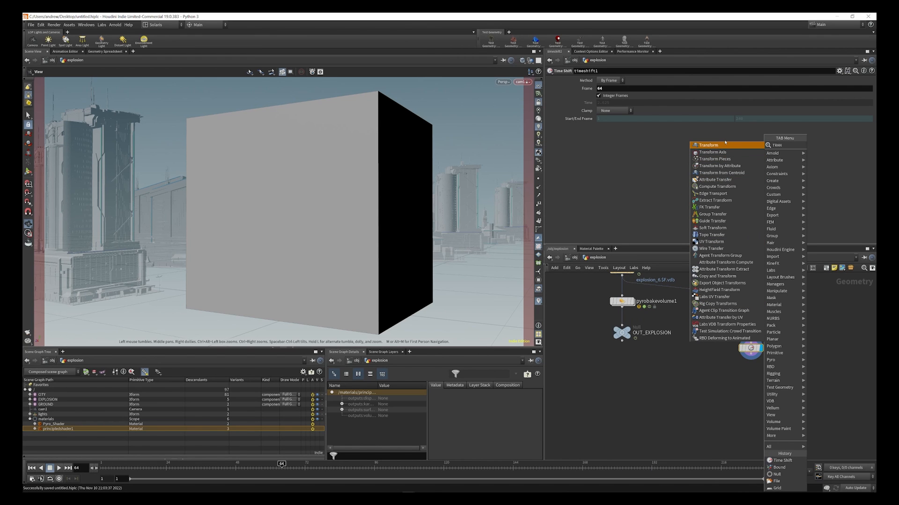
click(725, 143)
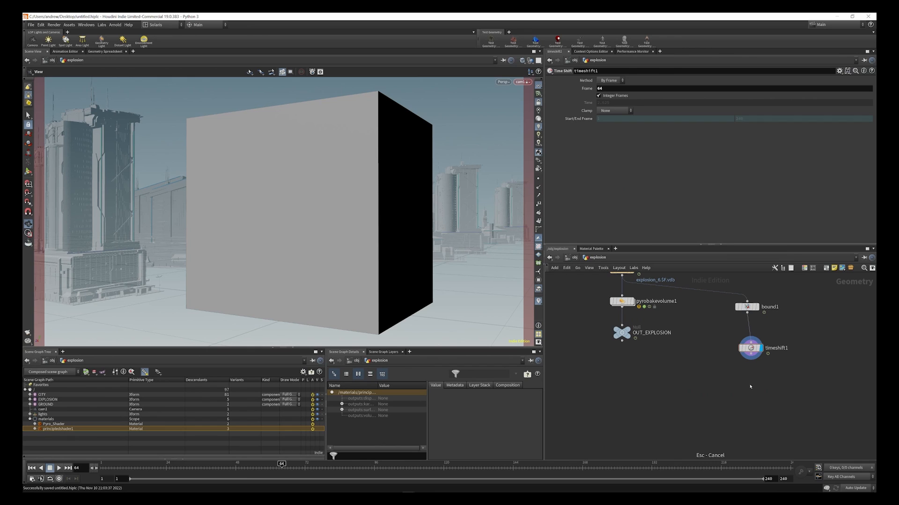
click(750, 388)
click(606, 136)
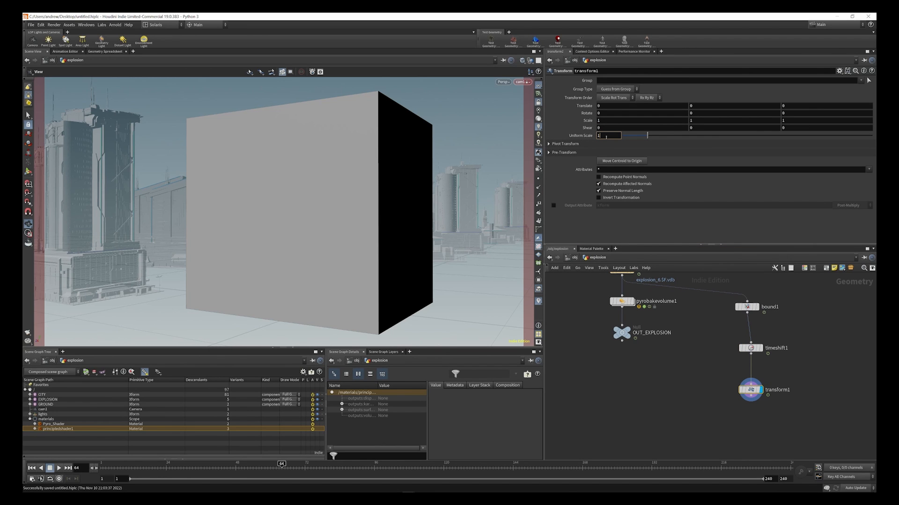
key(Return)
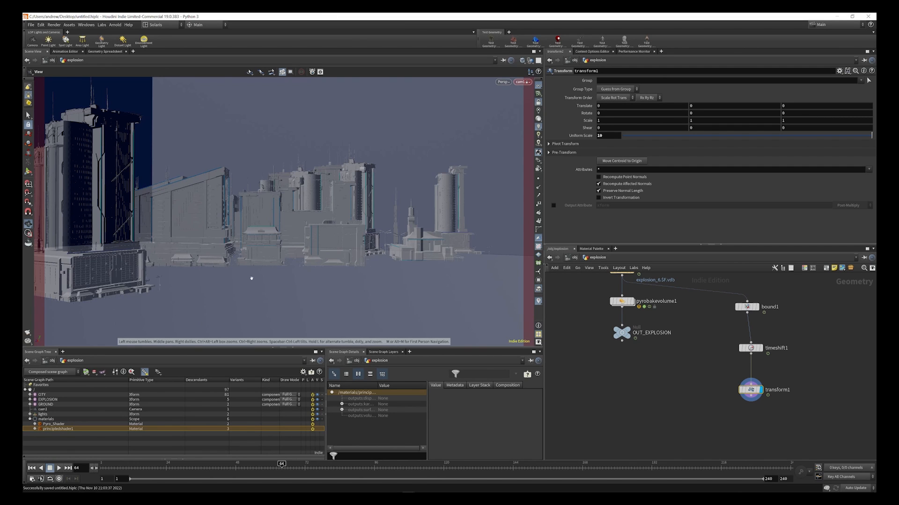
- Place a VDB from Polygons node below transform1
scroll(742, 330, down, 3)
scroll(742, 375, up, 4)
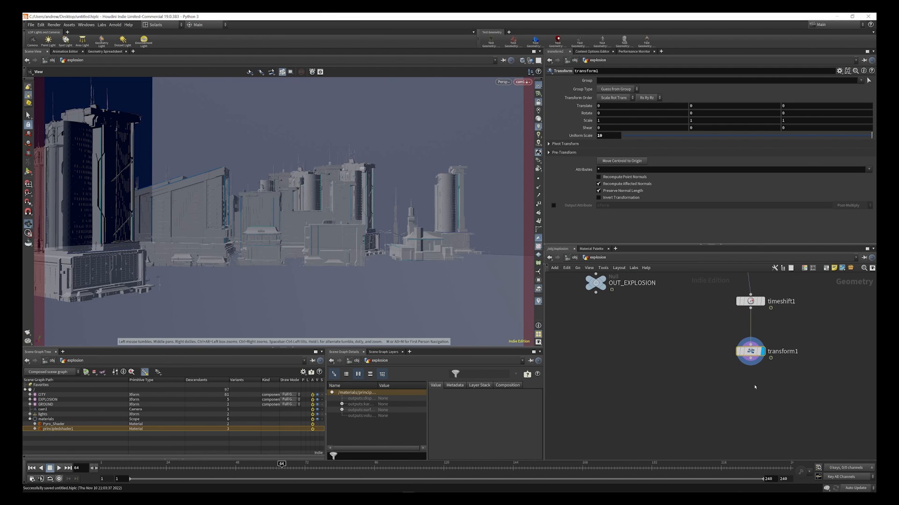
key(Tab)
text(VDB F)
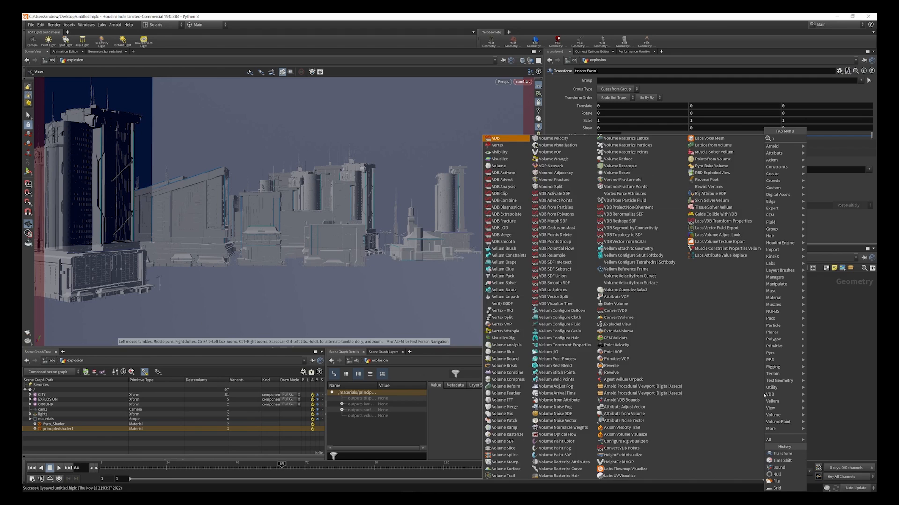
text(ROM)
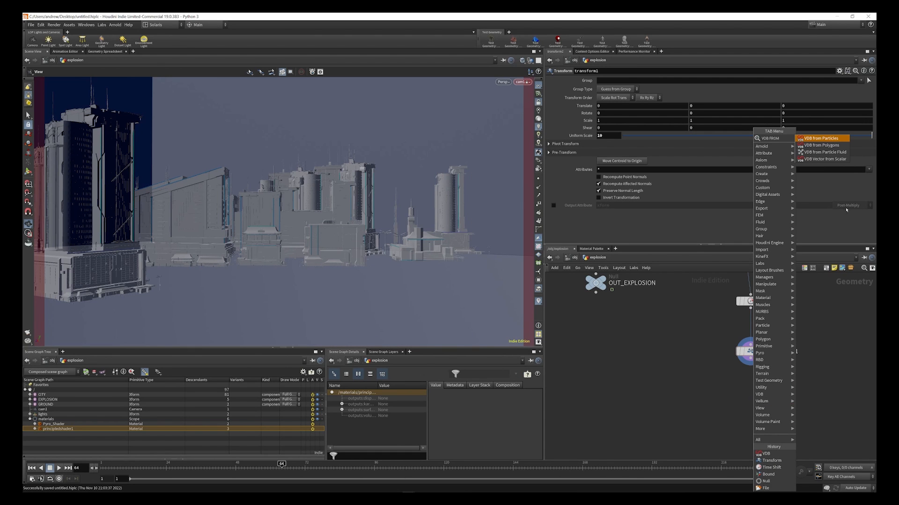
key(Down)
key(Return)
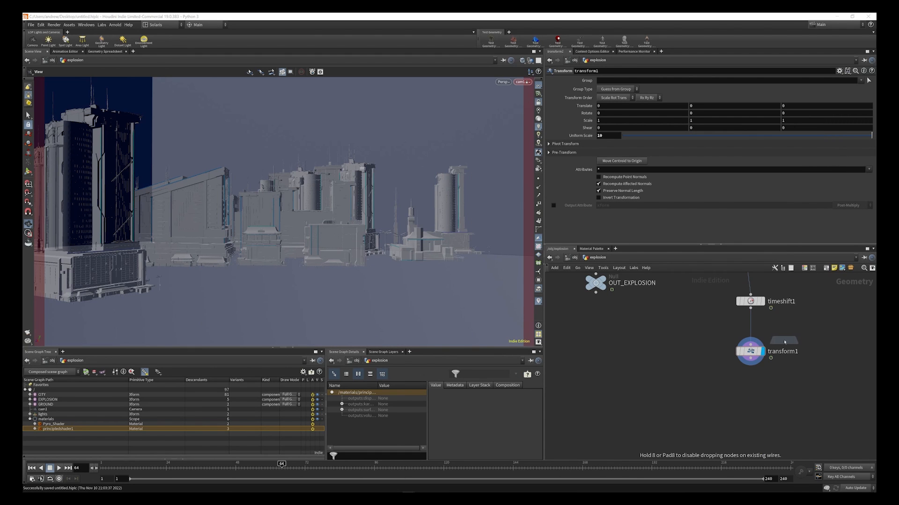
click(762, 405)
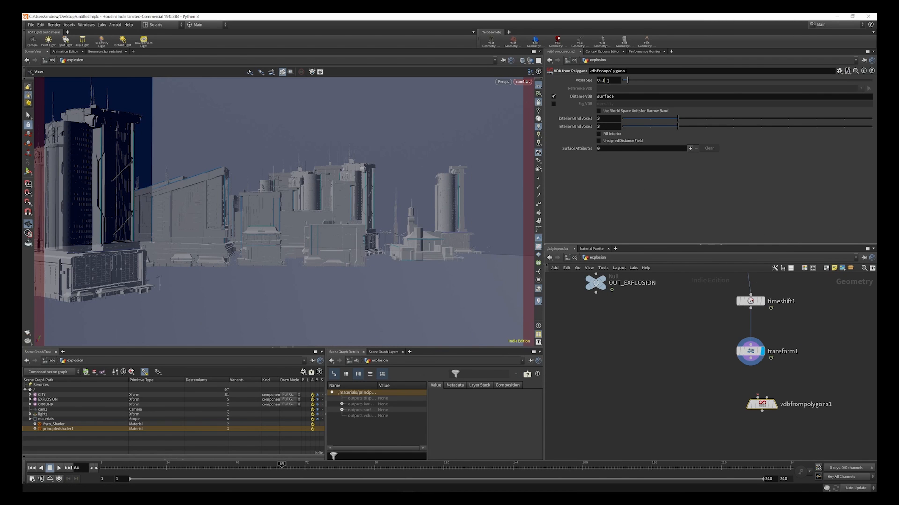
- Set the VDB from Polygons voxel size to 20 and output a density fog VDB instead of the distance VDB
drag(608, 81, 585, 82)
text(20)
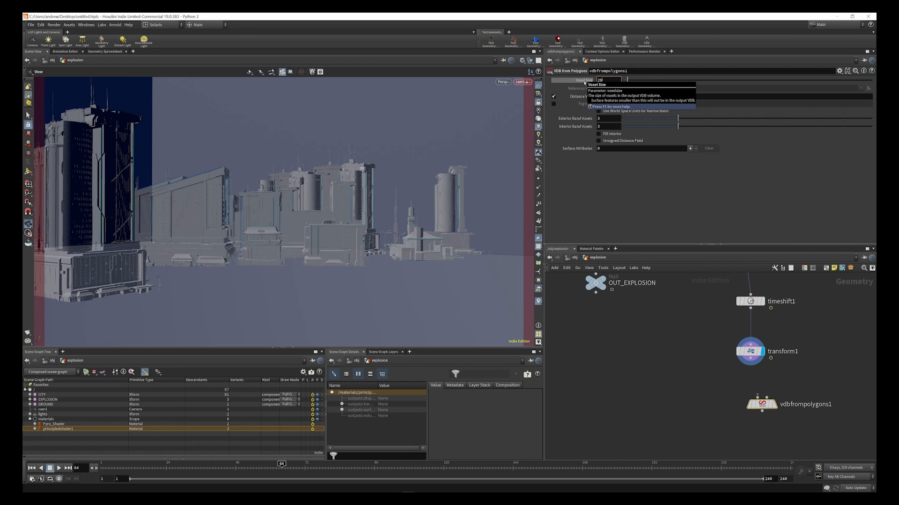
key(Return)
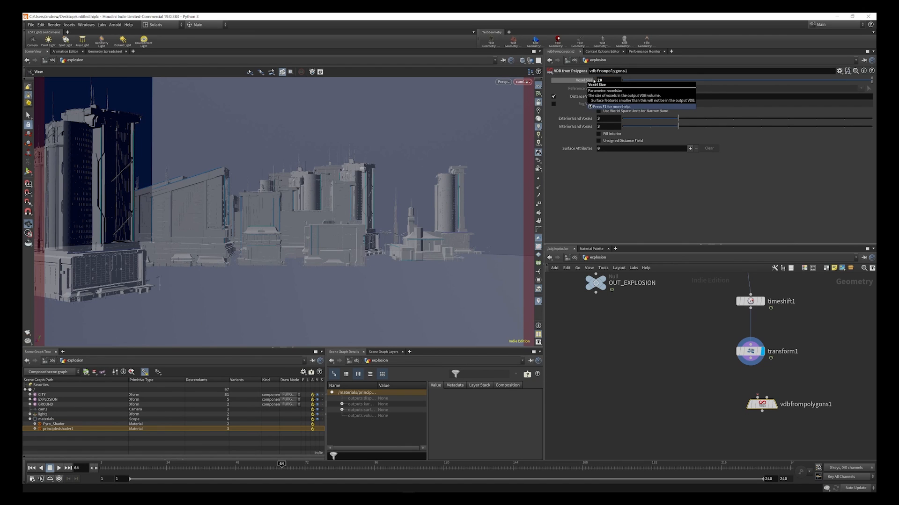
click(553, 104)
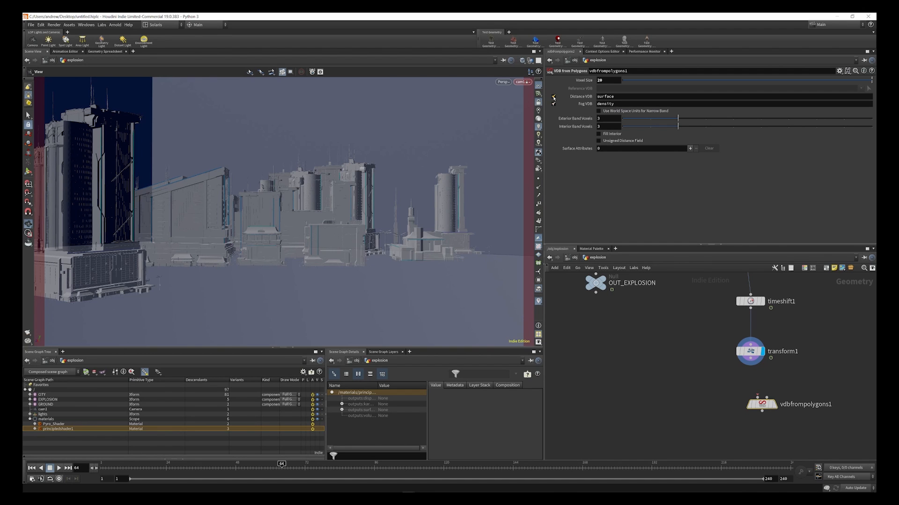
click(554, 96)
- Connect transform1 to the displayed VDB from Polygons node, check its node info and align it under transform1
drag(750, 361, 759, 401)
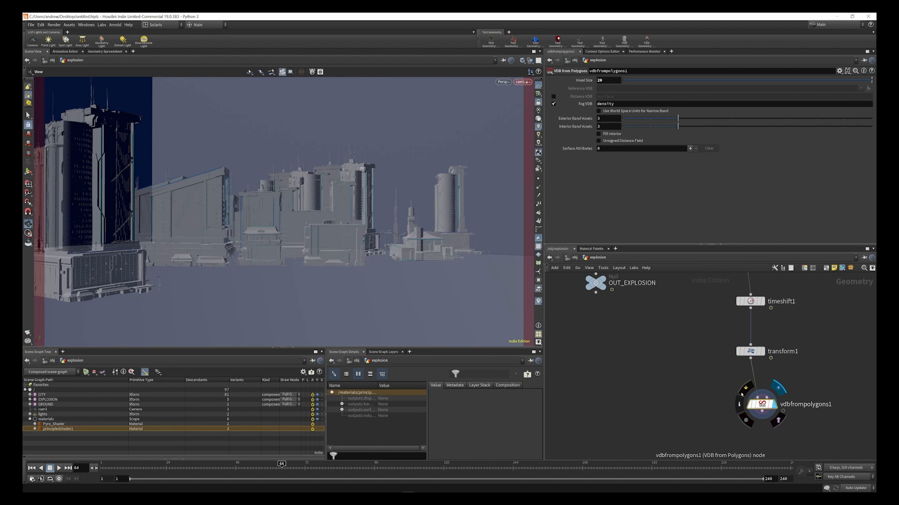
click(740, 408)
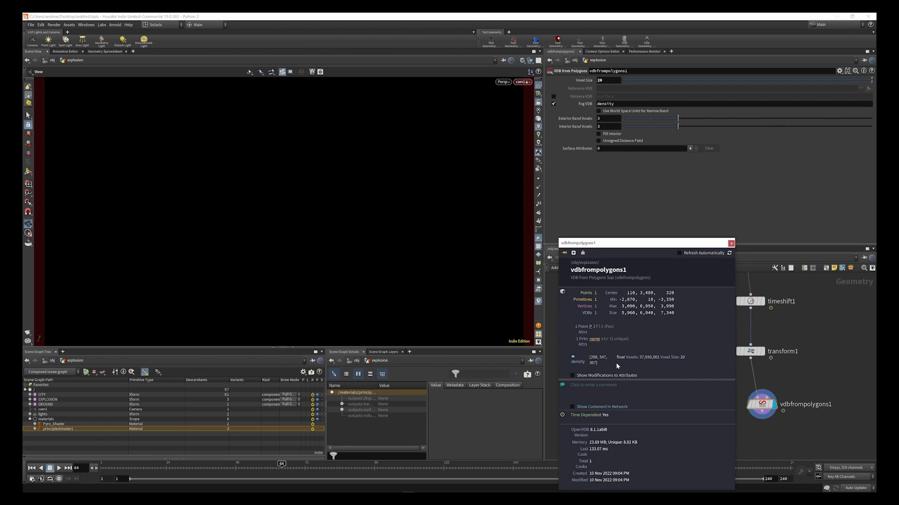
click(798, 332)
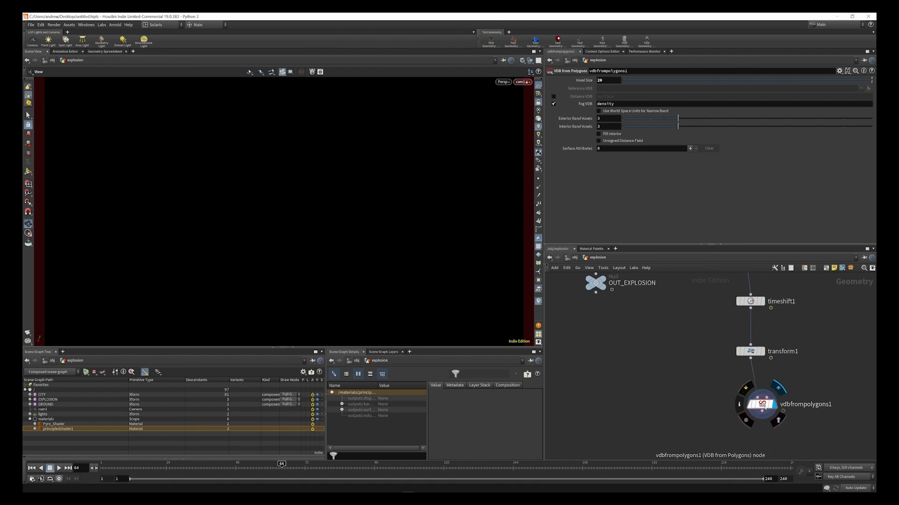
drag(758, 407, 751, 402)
- Duplicate the OUT_EXPLOSION null below vdbfrompolygons1, wire it to that node and rename it OUT_FOG
alt+drag(597, 285, 760, 440)
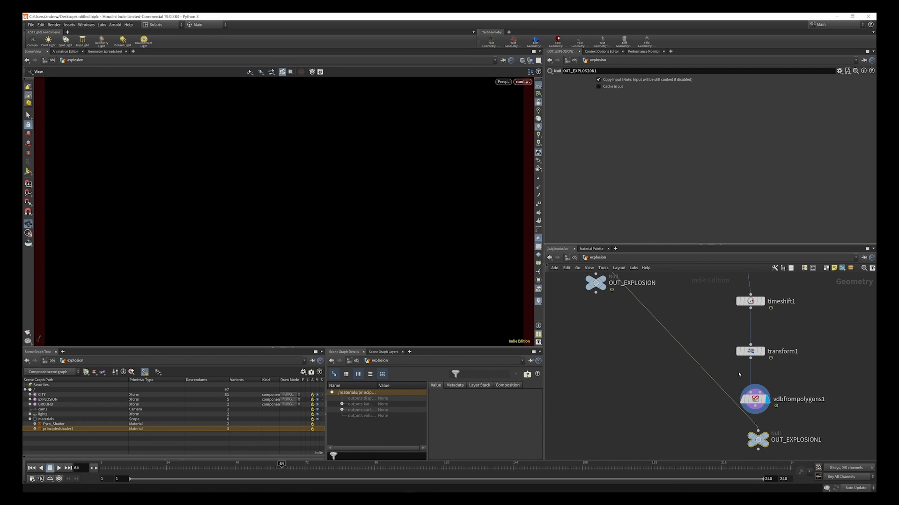
drag(755, 406, 758, 430)
click(791, 440)
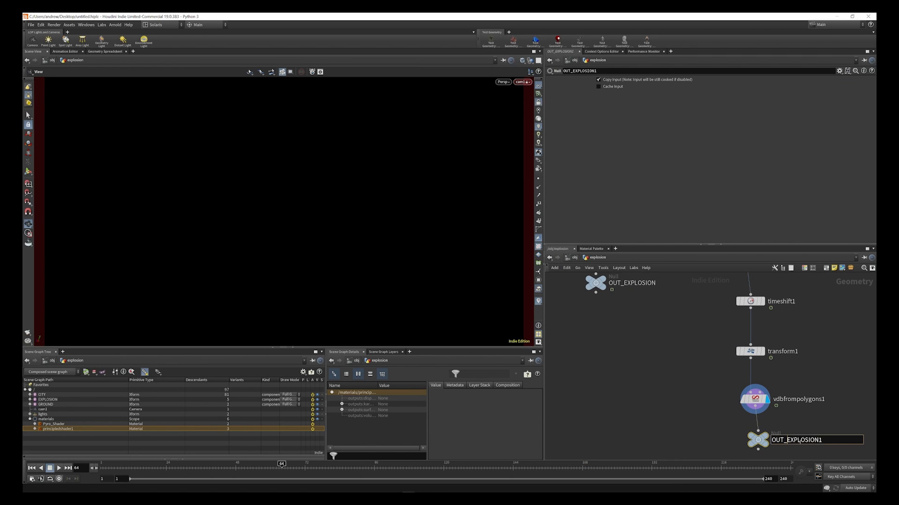
drag(828, 442, 787, 440)
text(FOG)
key(Return)
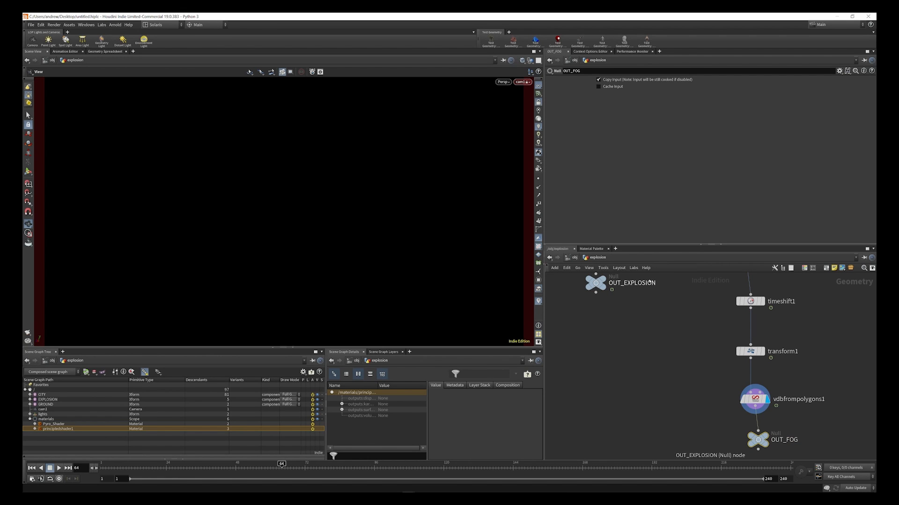
- Make OUT_EXPLOSION the displayed node, then go to the stage network with the OUT_FOG null copied
mouse_move(596, 283)
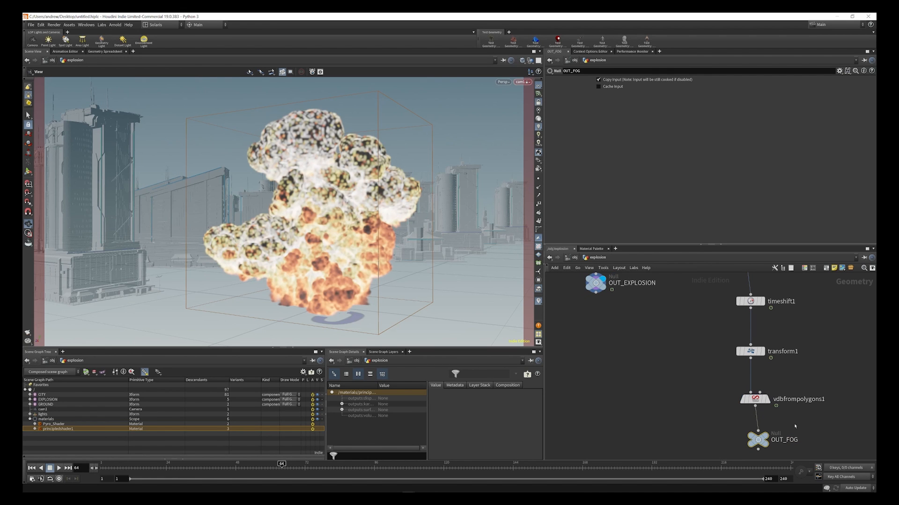
key(alt+c)
click(574, 257)
click(574, 257)
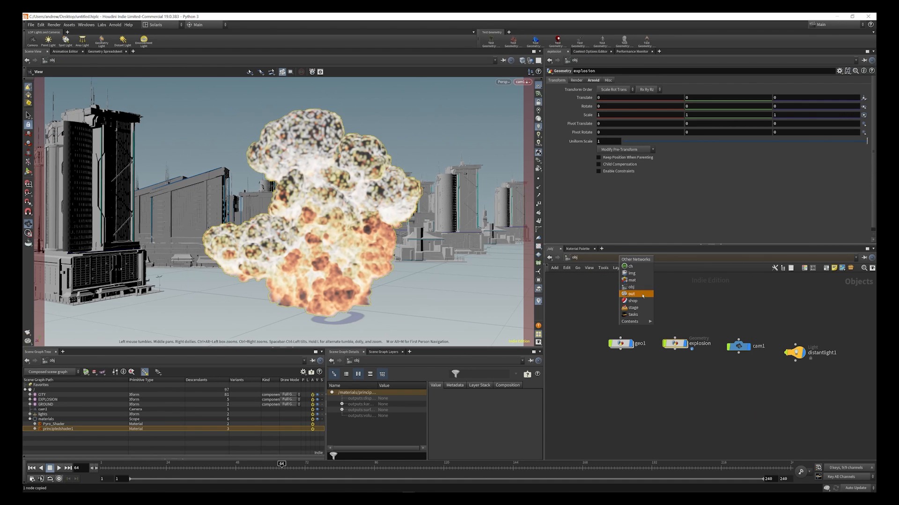
click(633, 308)
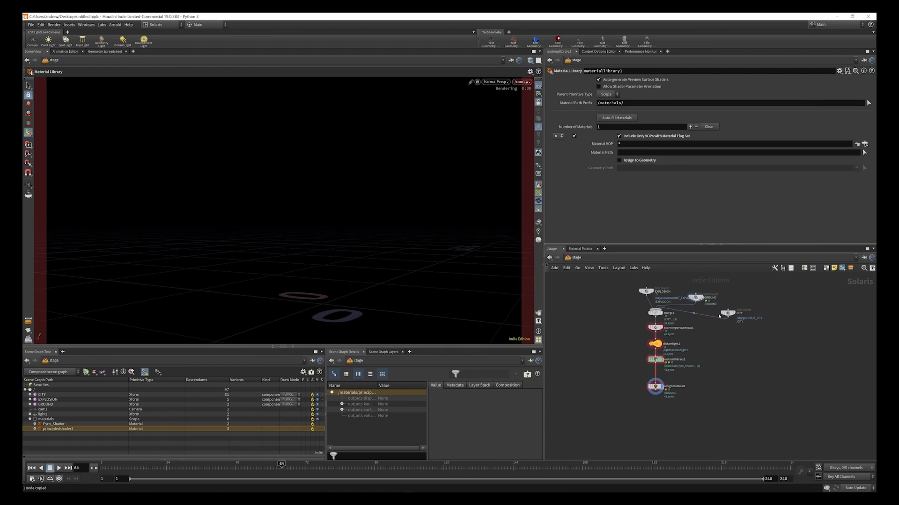
scroll(724, 318, down, 3)
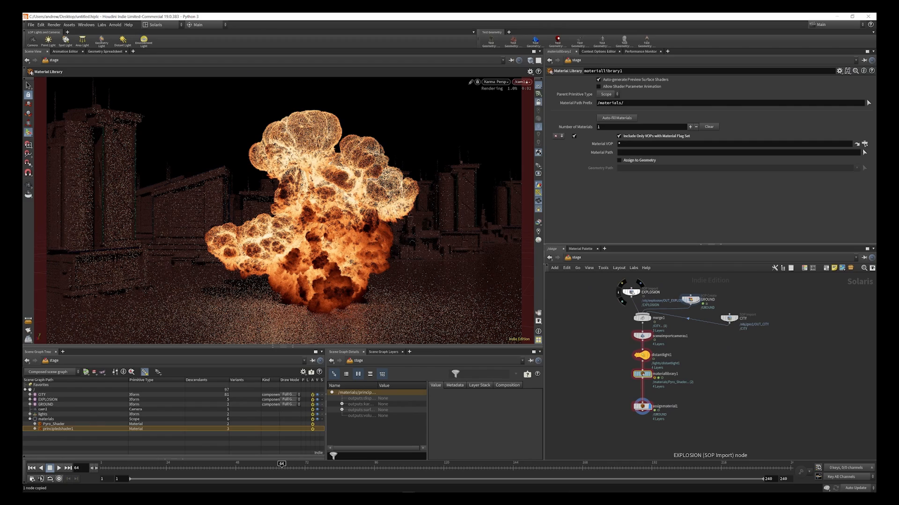
- Duplicate the EXPLOSION SOP Import and set the copy's SOP path to /obj/explosion/OUT_FOG
click(569, 294)
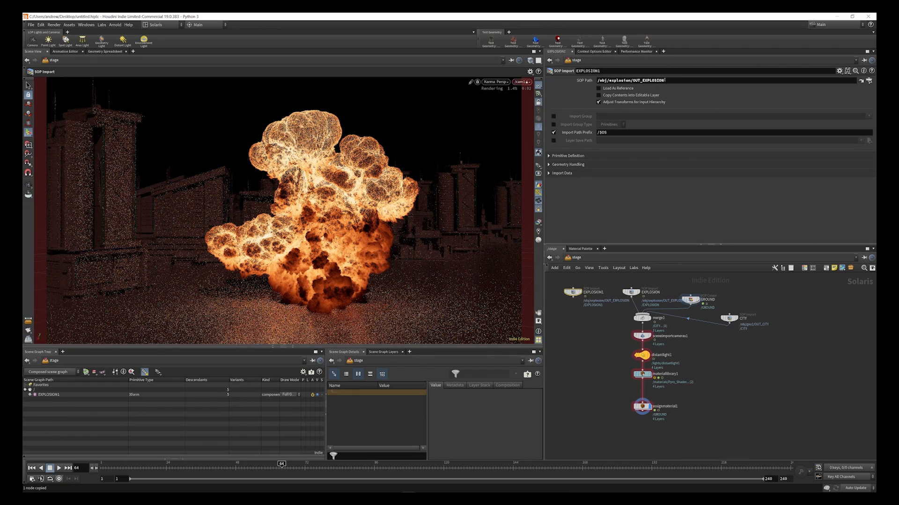
click(598, 82)
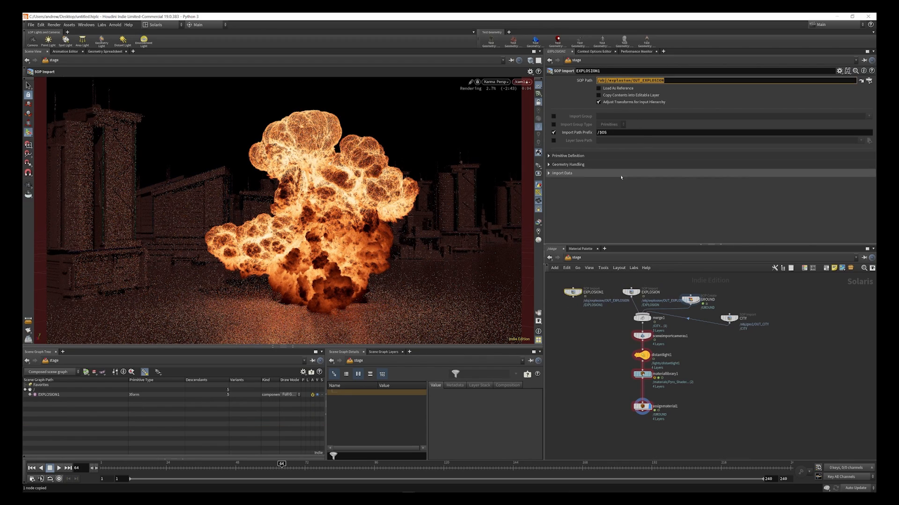
text(/obj/explosion/OUT_FOG)
key(Return)
scroll(604, 317, up, 2)
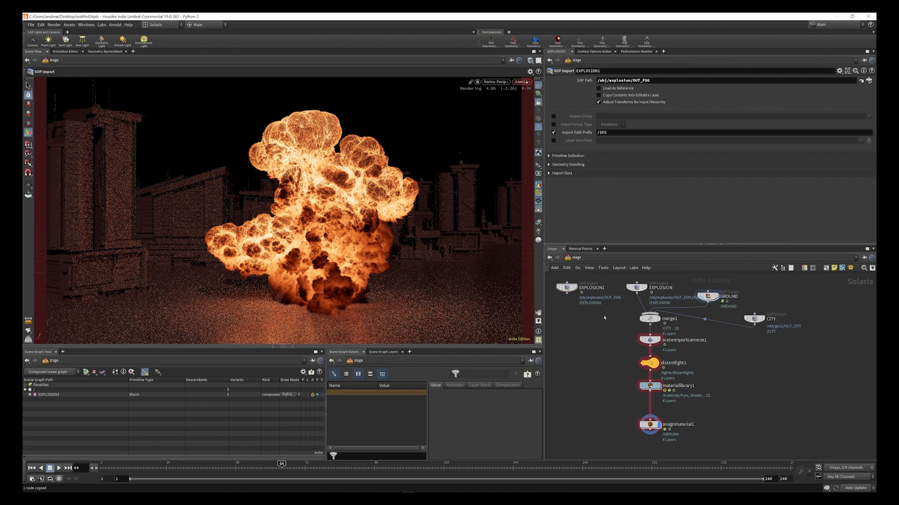
- Connect the duplicated SOP Import to merge1, rename it FOG and place it below CITY
drag(567, 293, 632, 315)
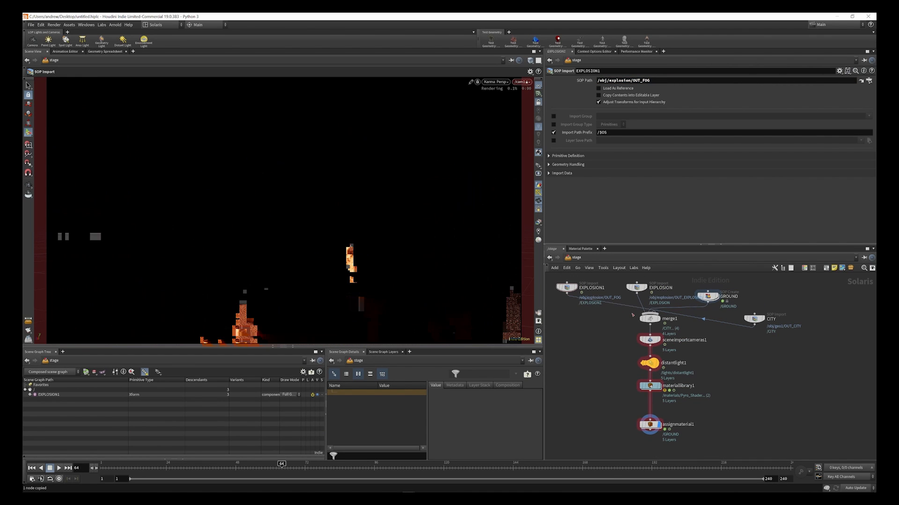
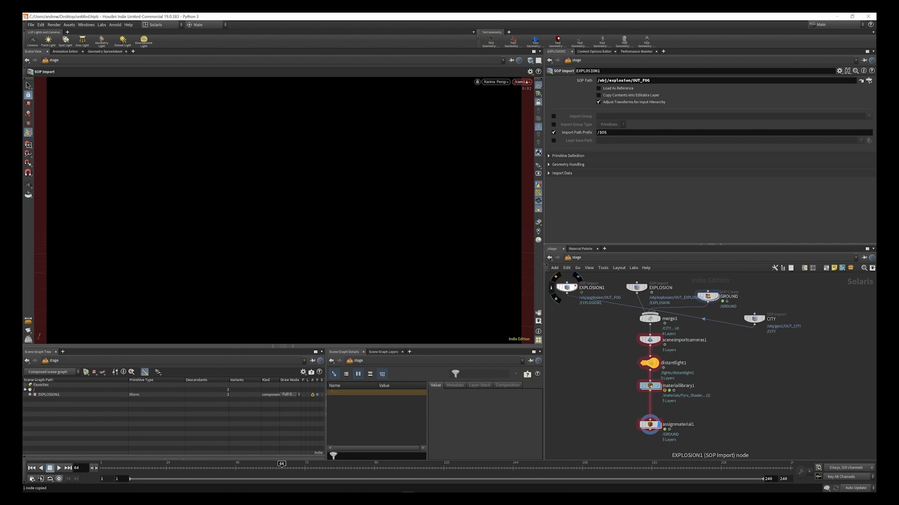
double_click(591, 287)
key(ctrl+a)
text(F)
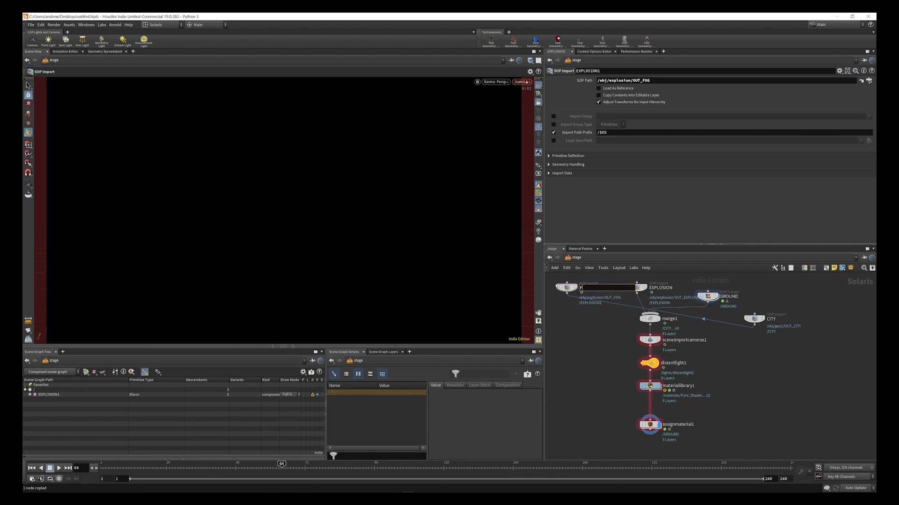
text(OG)
key(Return)
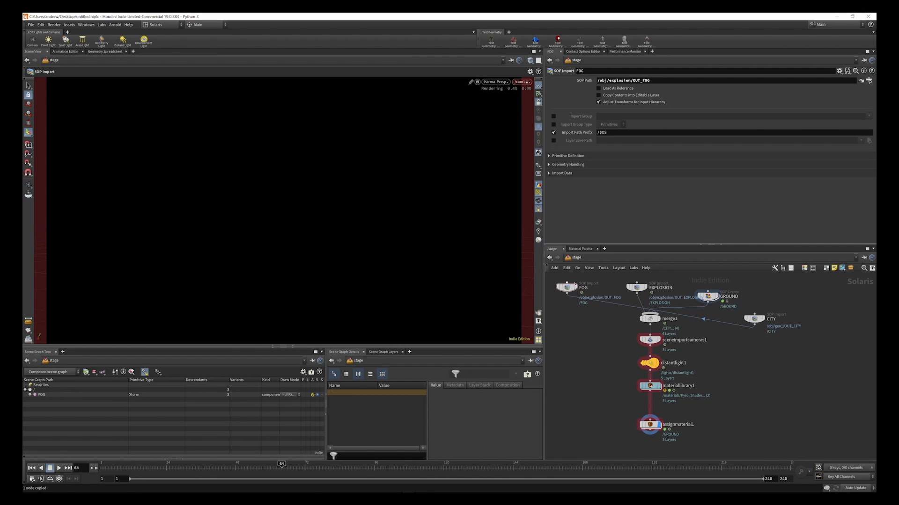
drag(575, 284, 742, 348)
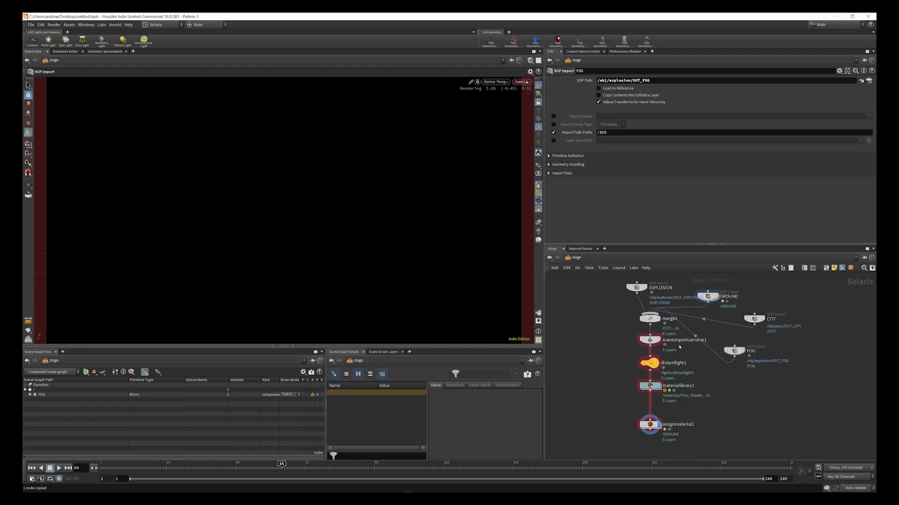
- Add a second Pyro Shader inside materiallibrary1, beside the existing Pyro_Shader
double_click(650, 386)
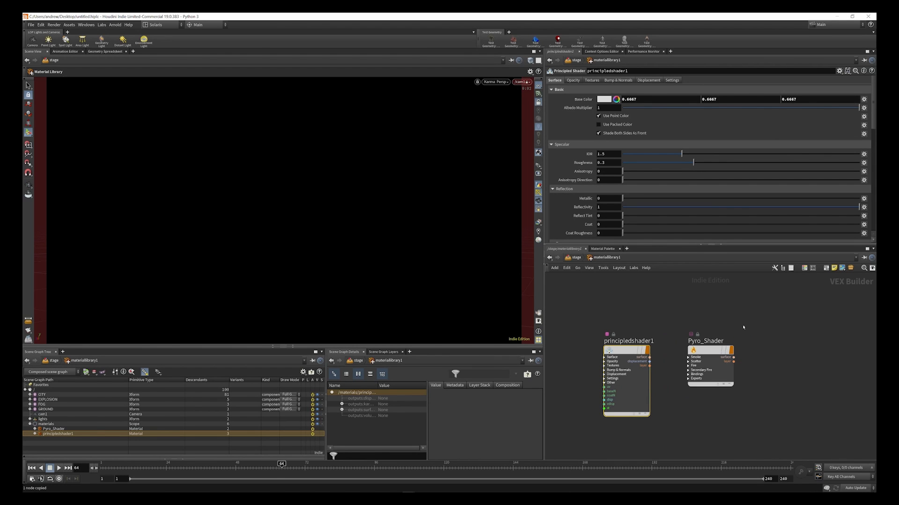
key(Tab)
click(752, 338)
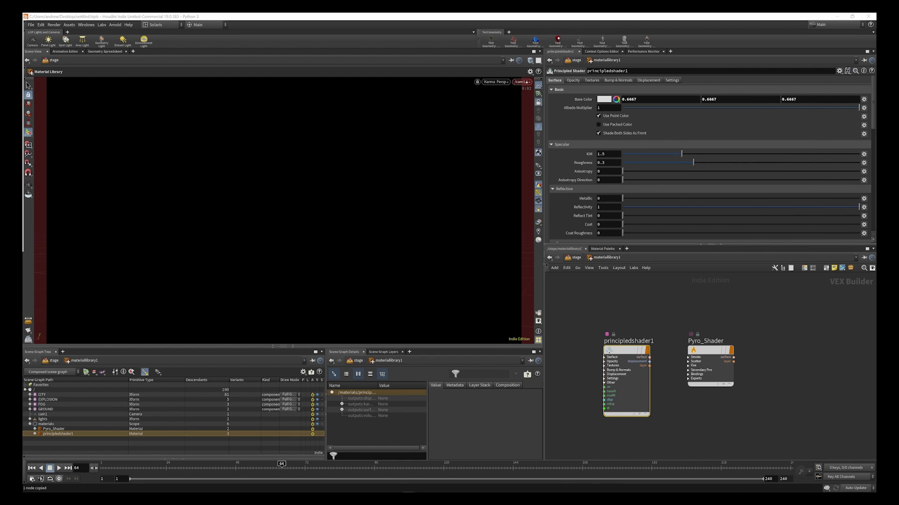
key(Tab)
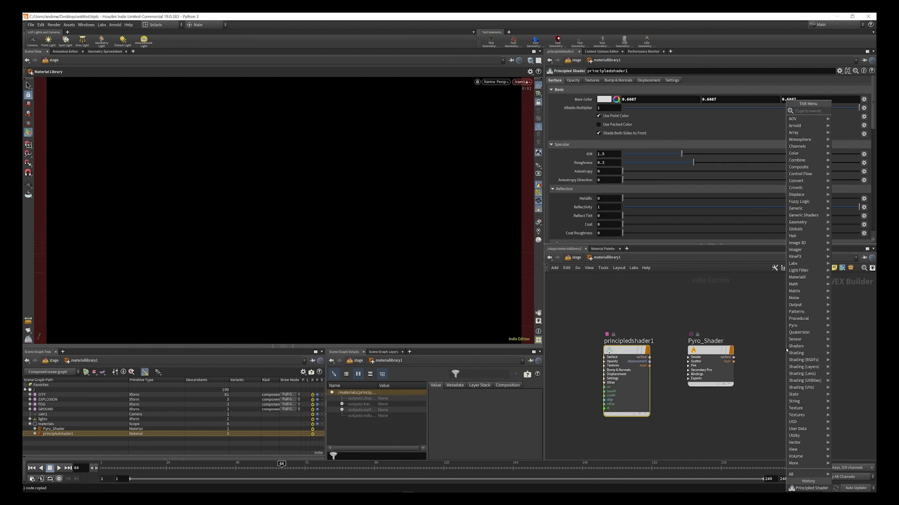
click(772, 345)
key(Tab)
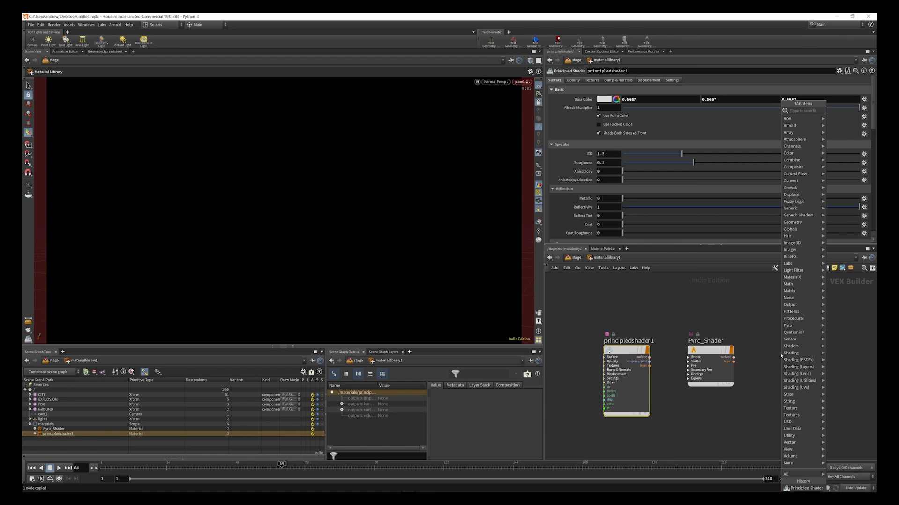
text(pyo)
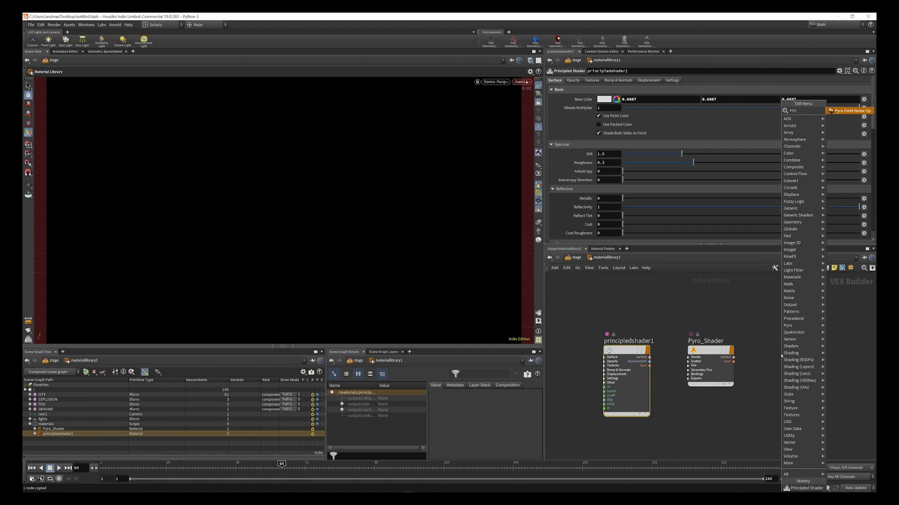
key(Tab)
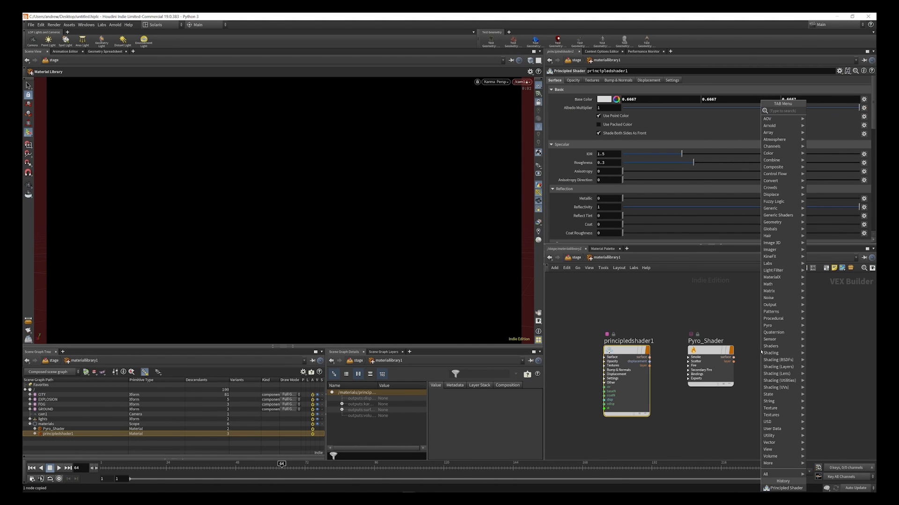
text(py)
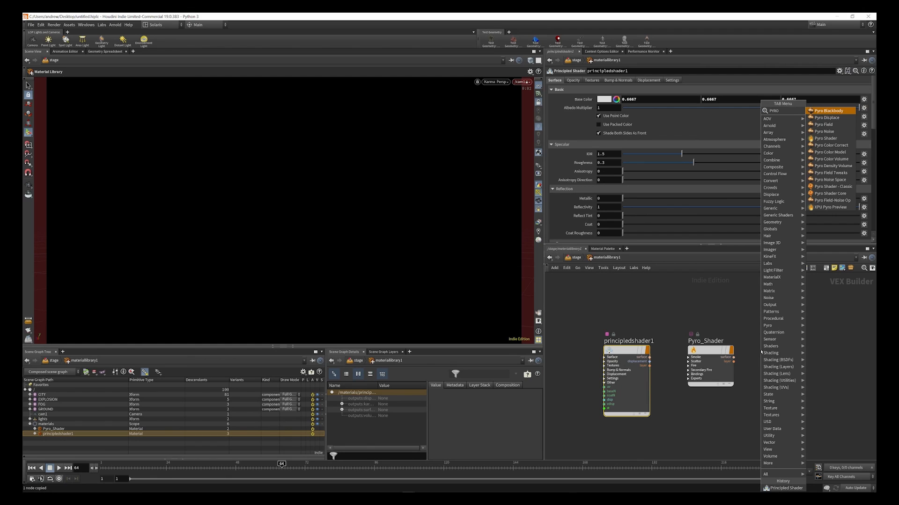
click(826, 139)
click(789, 358)
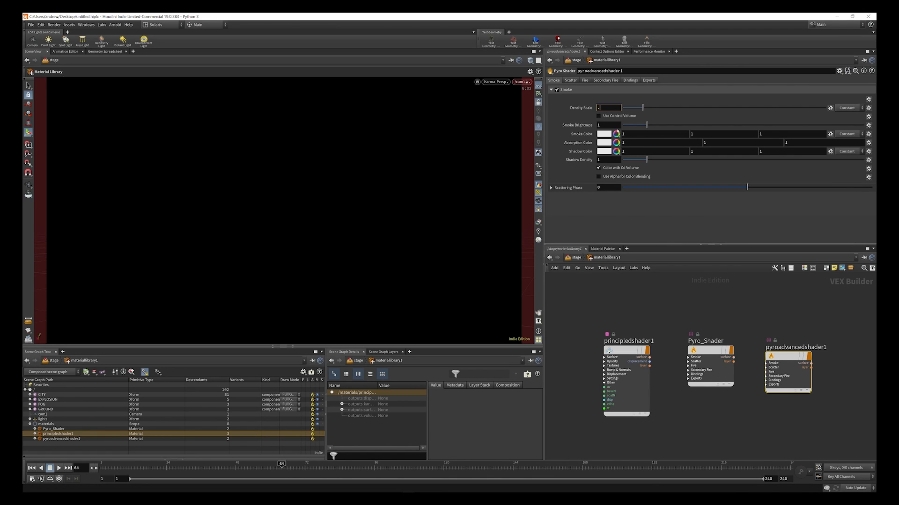
- Lower the new pyro shader's smoke Density Scale and return to the stage network
key(Return)
drag(830, 322, 772, 405)
click(579, 260)
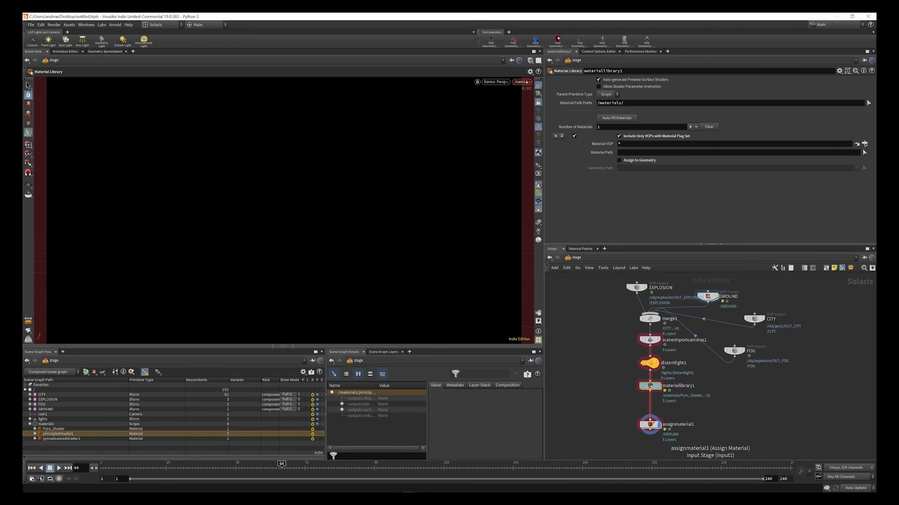
- Add a fourth entry to assignmaterial1 that assigns /materials/pyroadvancedshader1 to the /FOG primitive
click(652, 426)
click(690, 80)
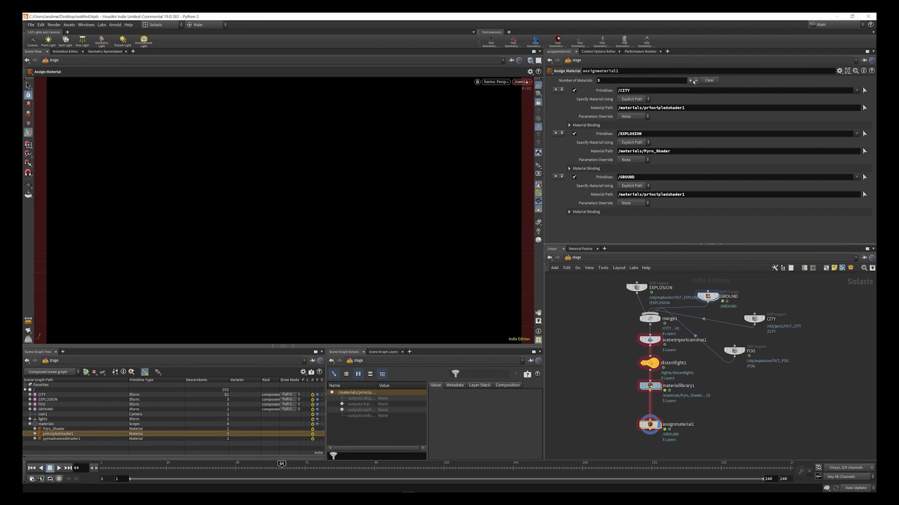
click(41, 405)
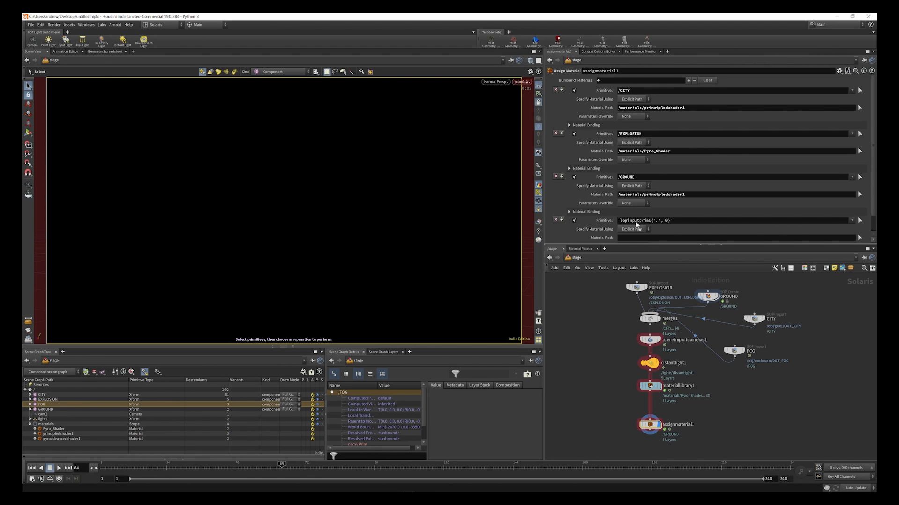
drag(636, 222, 637, 222)
scroll(637, 223, down, 1)
click(64, 439)
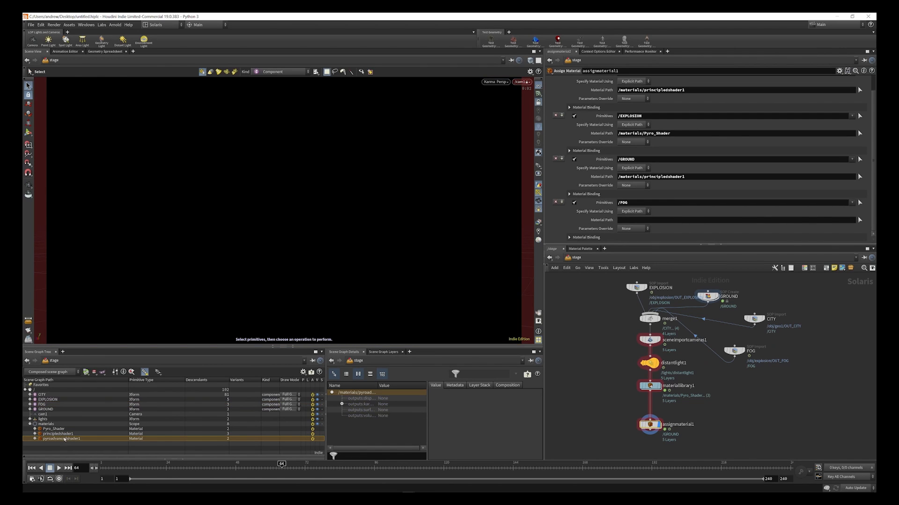
drag(630, 221, 630, 220)
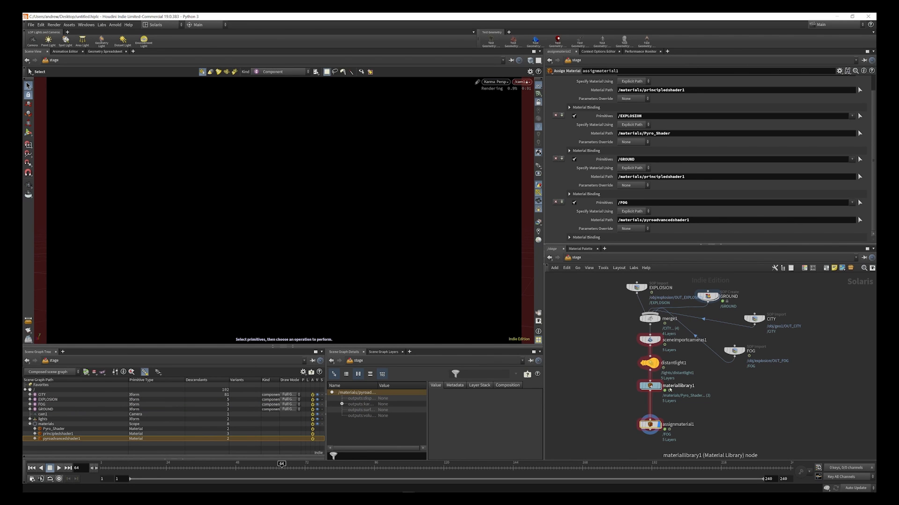
- Set pyroadvancedshader1's smoke Density Scale to .0003 inside materiallibrary1 and return to the stage network
double_click(669, 388)
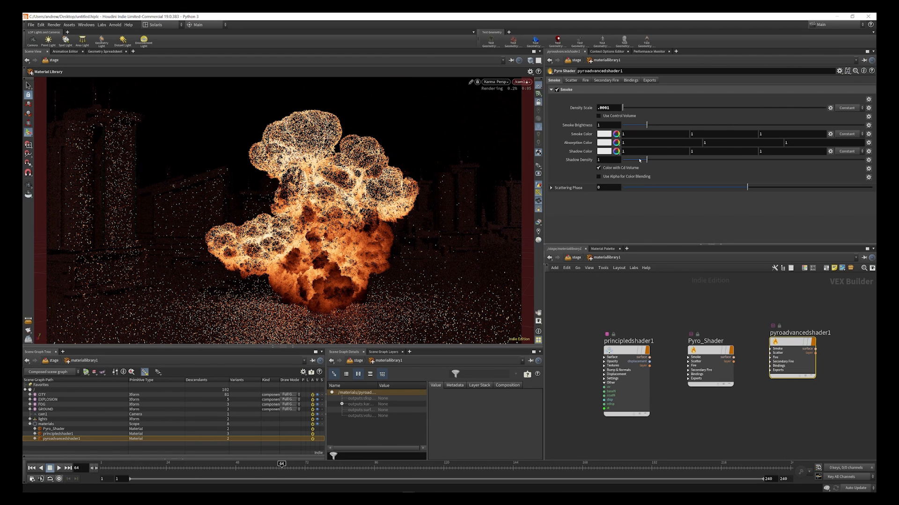
drag(611, 108, 607, 108)
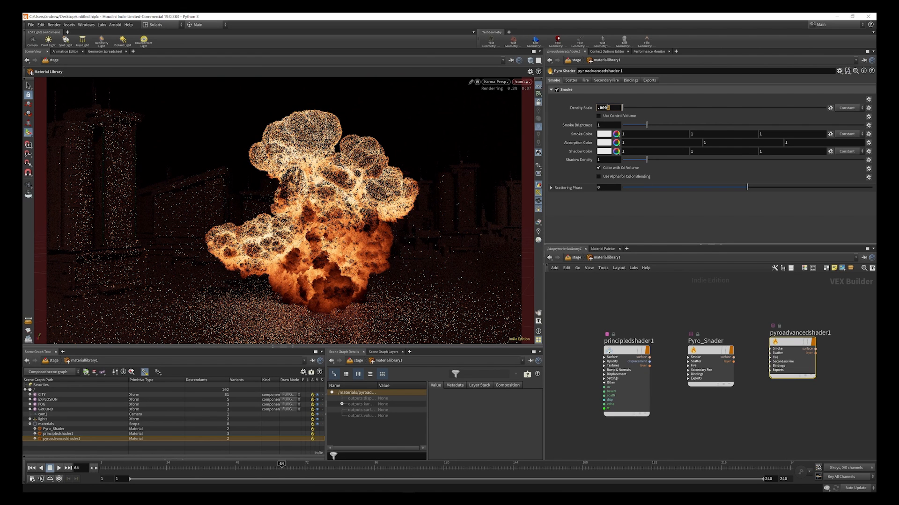
text(3)
key(Return)
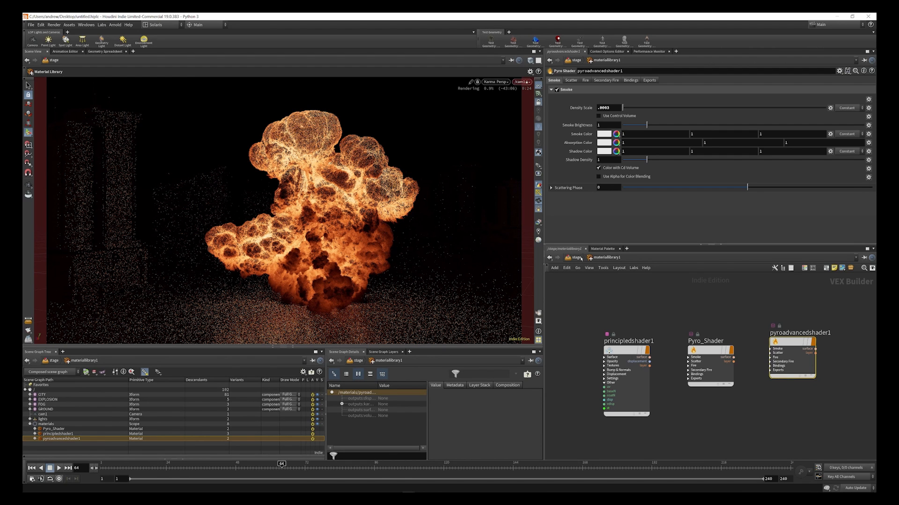
click(580, 259)
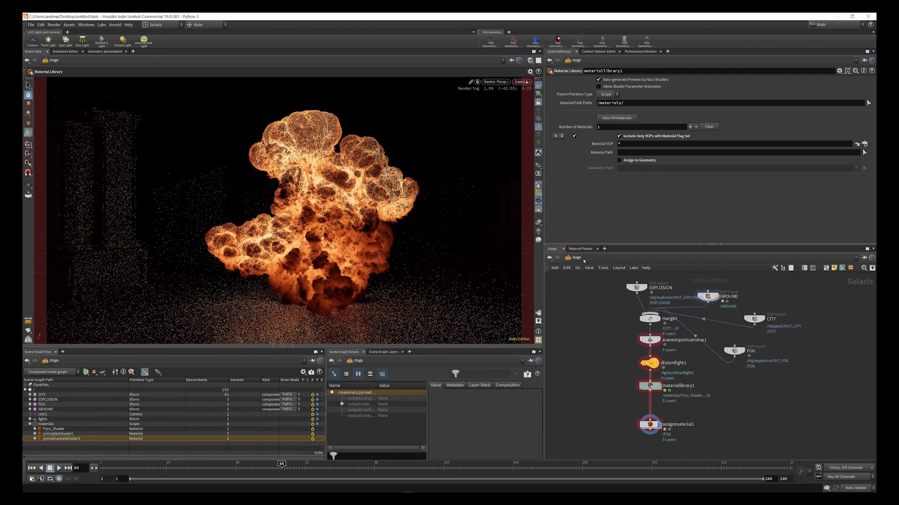
- Raise the intensity of distantlight1 to about 1.655
click(651, 366)
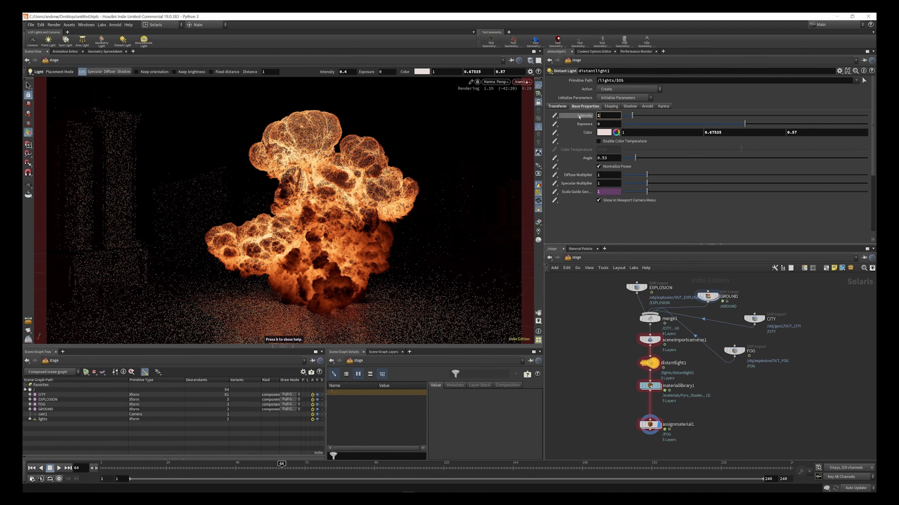
text(1)
key(Return)
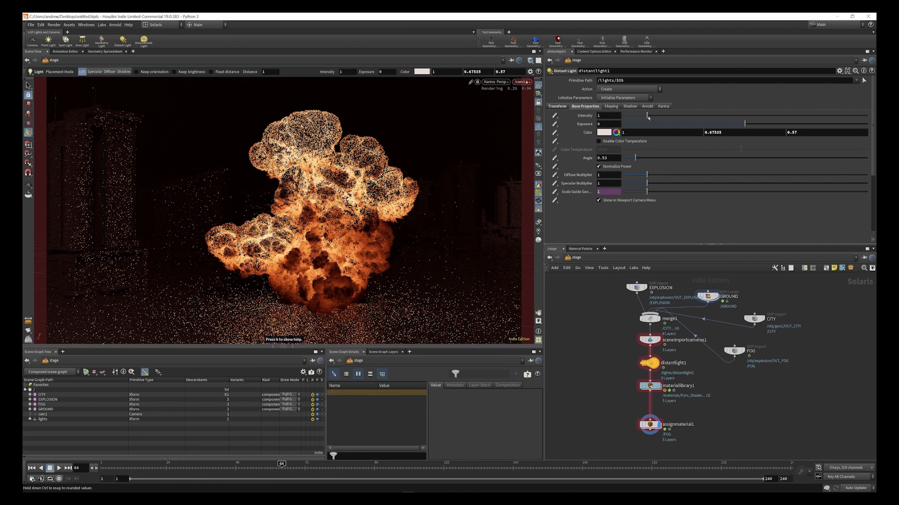
click(662, 116)
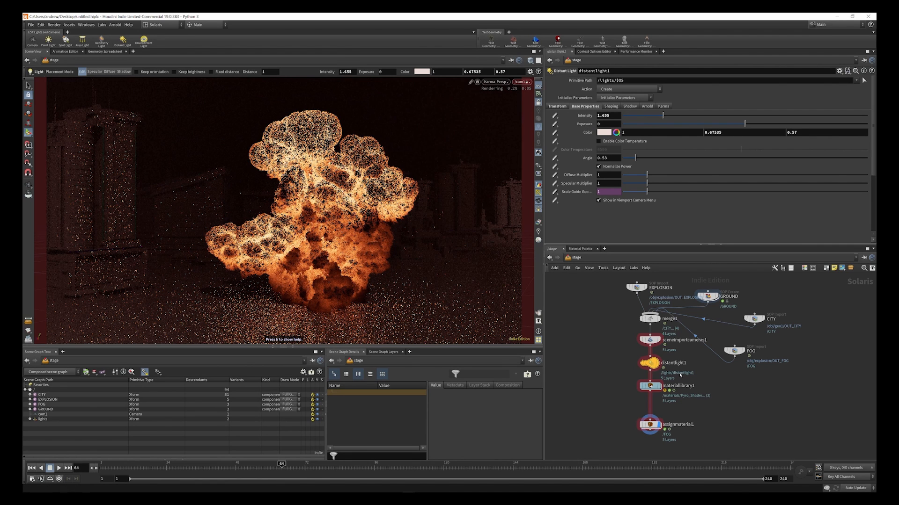
- Insert a Dome Light between distantlight1 and materiallibrary1, with a pale cyan color (0.827, 1, 1) and an intensity of 0.5
drag(650, 386, 650, 399)
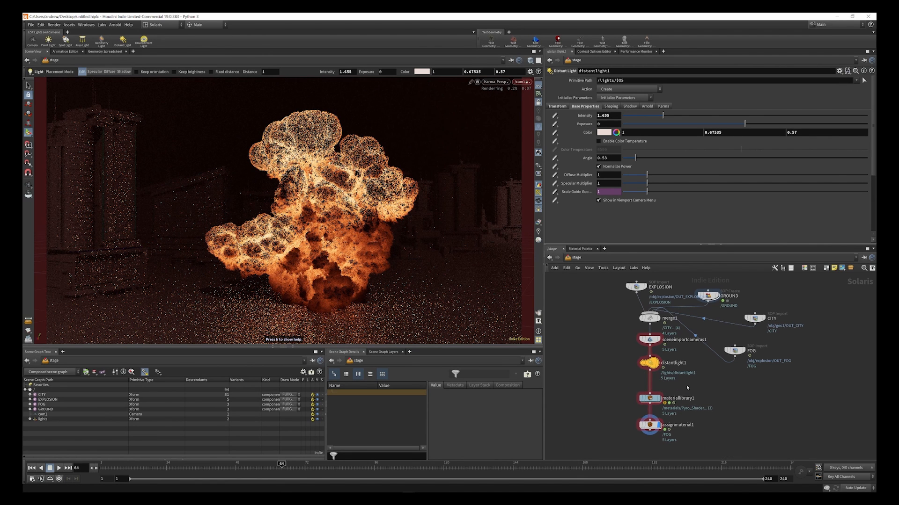
key(Tab)
text(DOME)
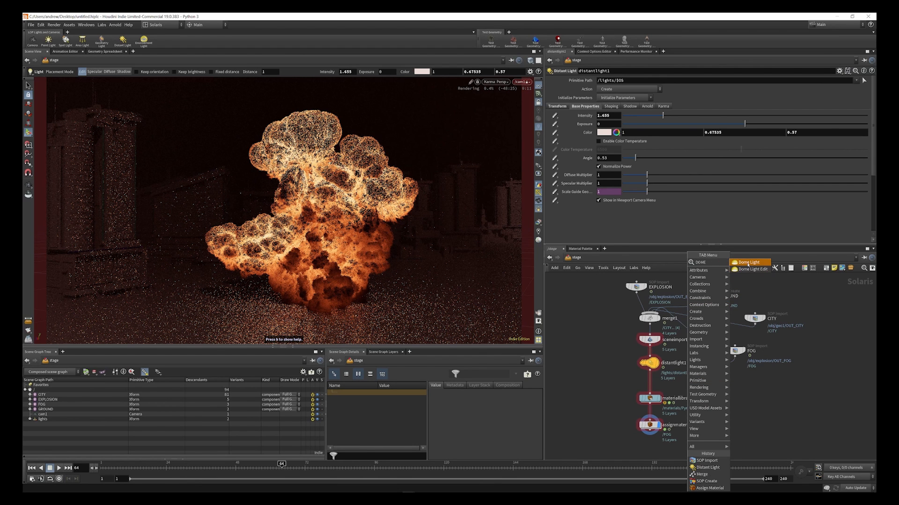
click(744, 270)
click(649, 386)
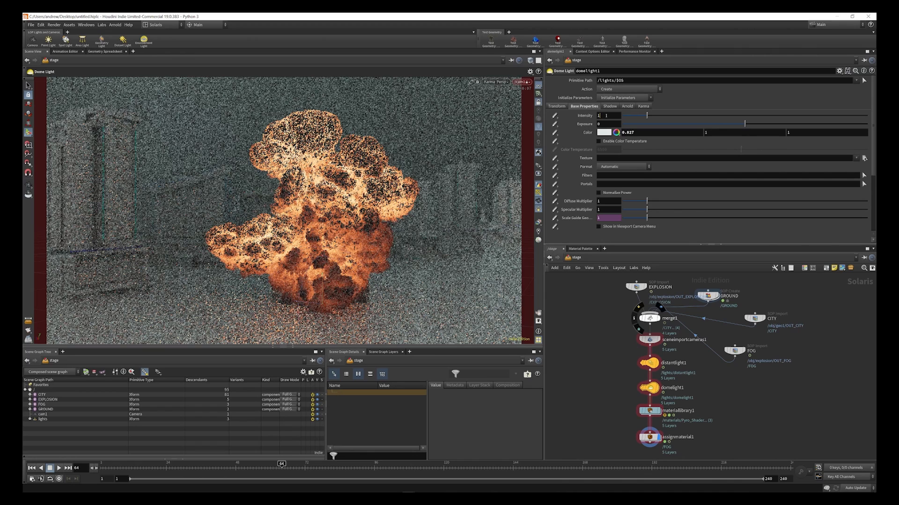
text(.5)
key(Return)
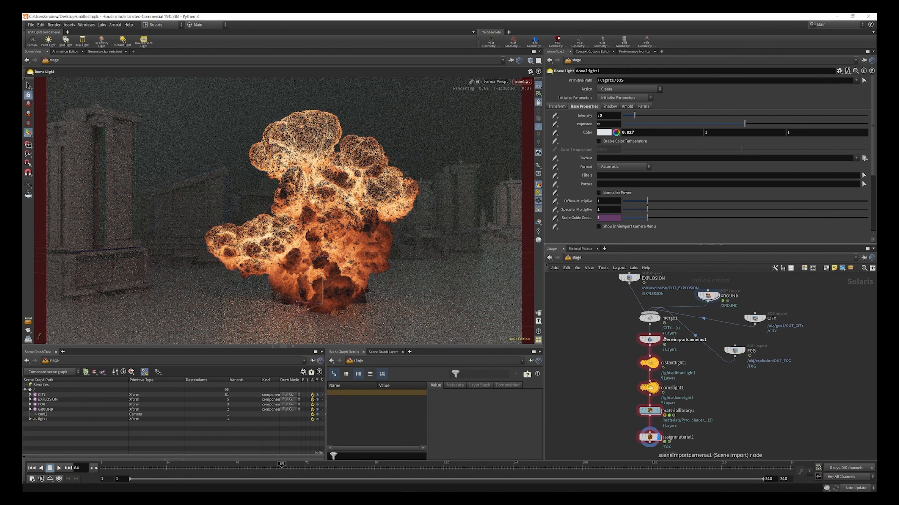
- Add a Karma render node below assignmaterial1 and connect it to that node's output
scroll(673, 362, down, 3)
scroll(673, 428, up, 4)
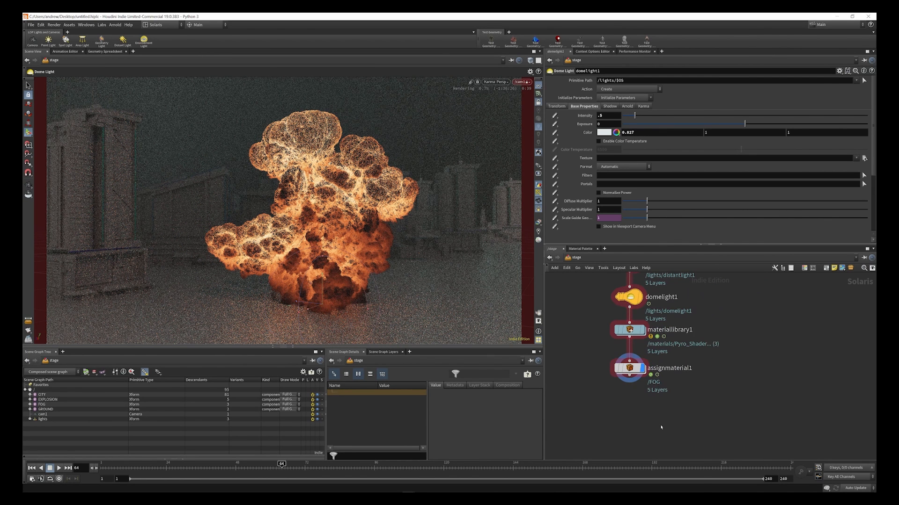
key(Tab)
text(K)
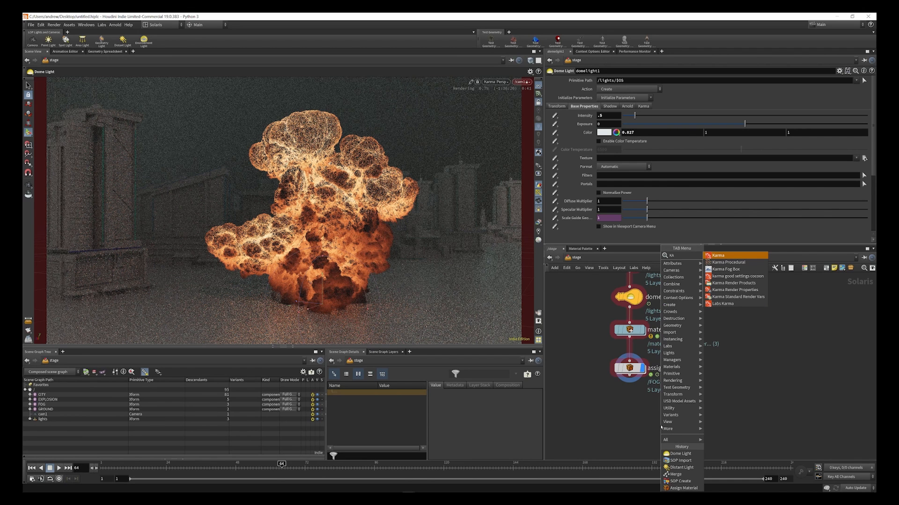
key(Return)
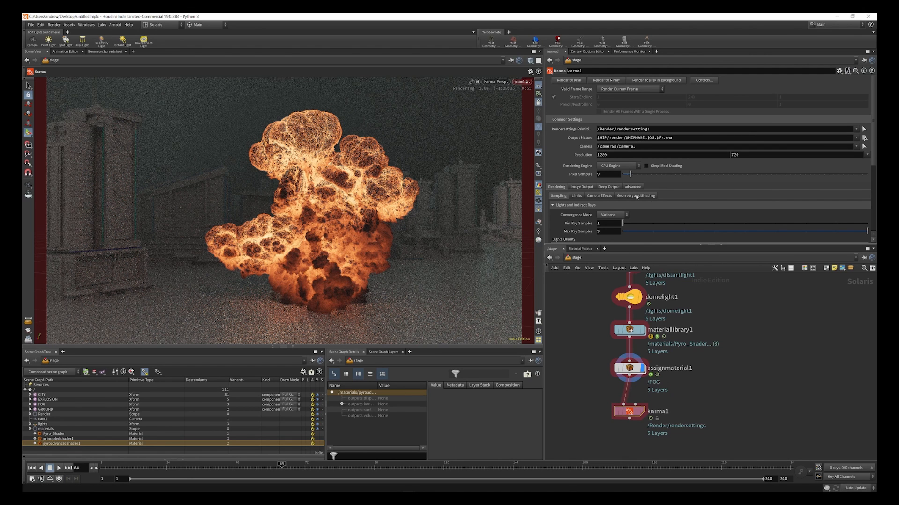
- Set karma1's Pixel Samples to 4 and review its rendering limits
drag(645, 244, 644, 293)
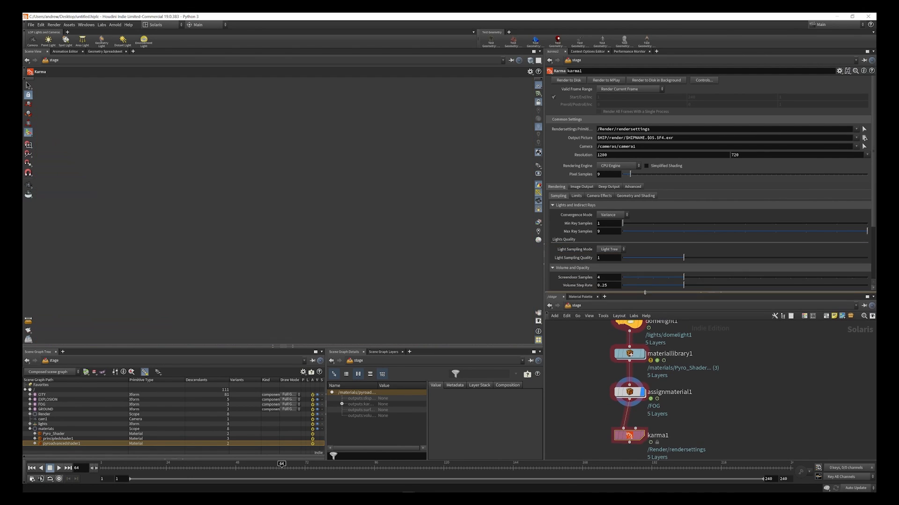
text(4)
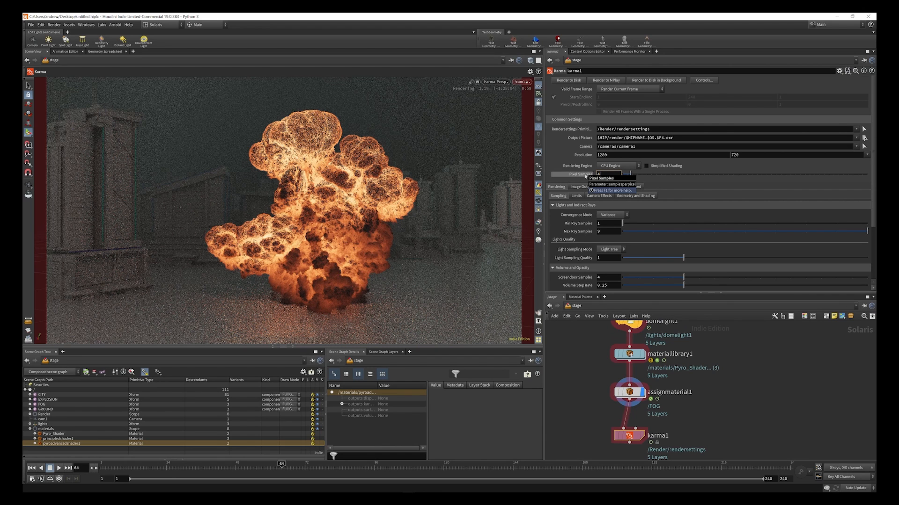
key(Return)
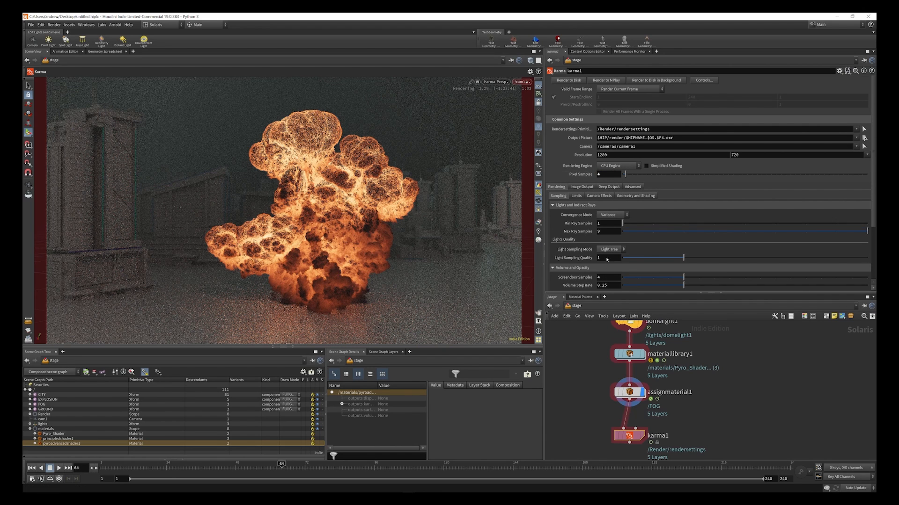
scroll(617, 210, down, 2)
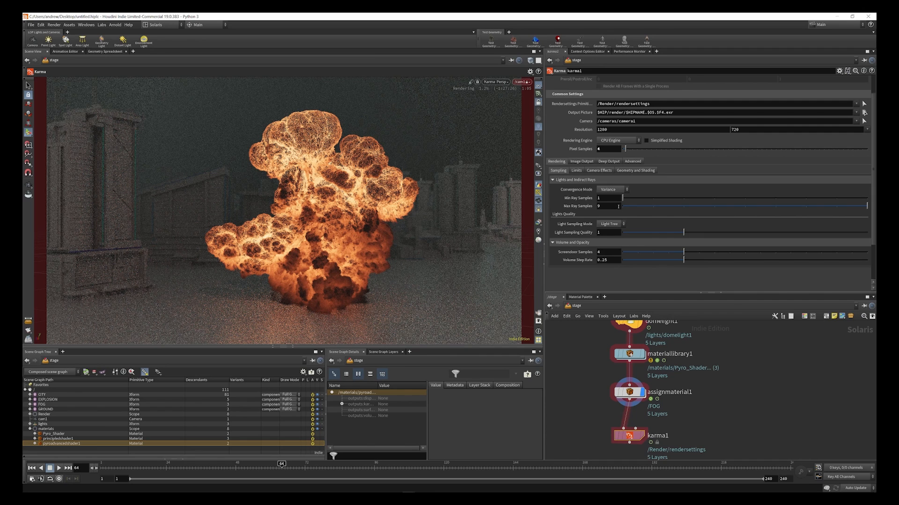
click(582, 171)
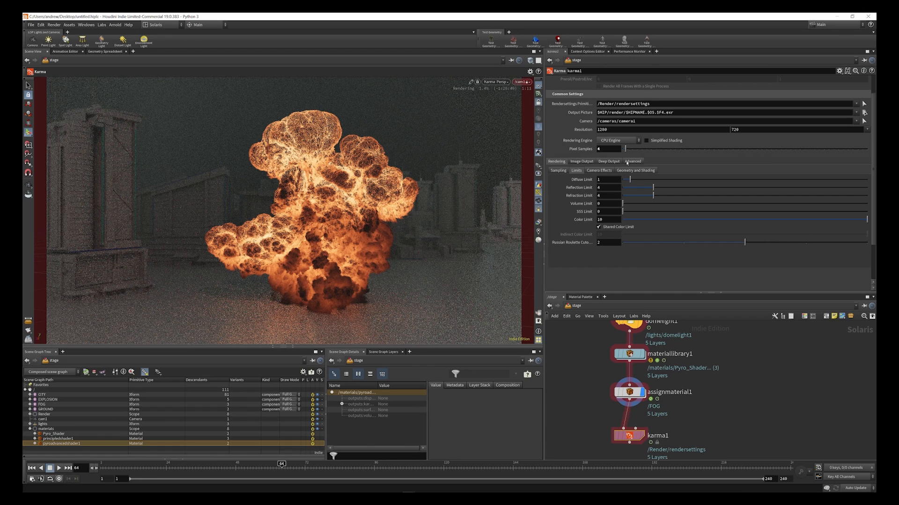
- Enable the Combined Diffuse, Direct Emission and Indirect Emission AOVs in karma1's image output
click(581, 161)
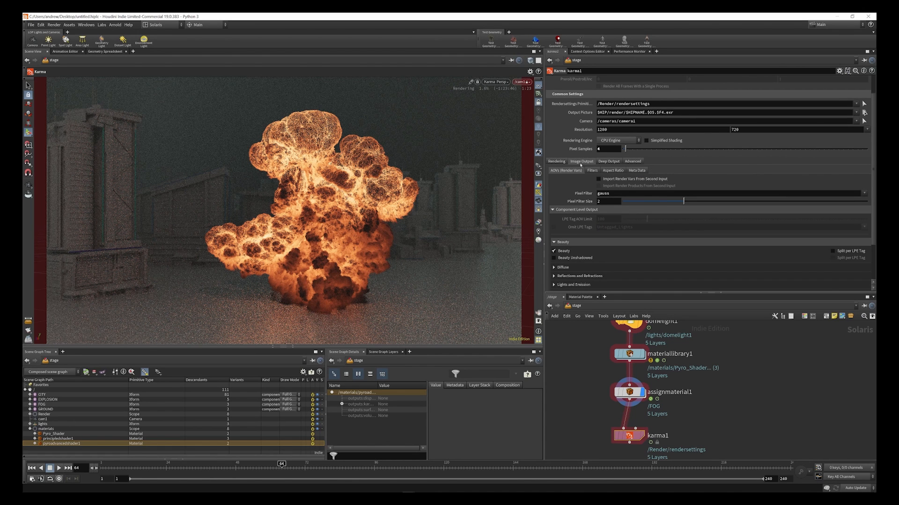
scroll(568, 241, down, 2)
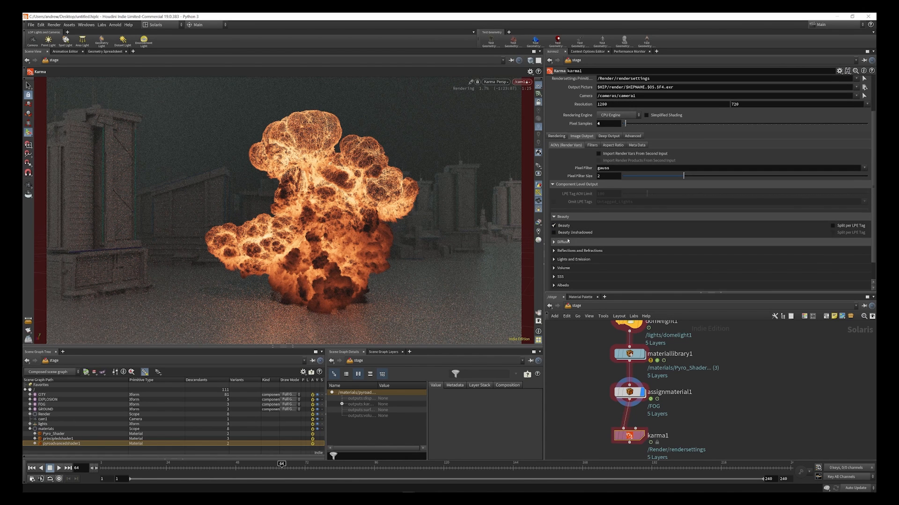
click(553, 242)
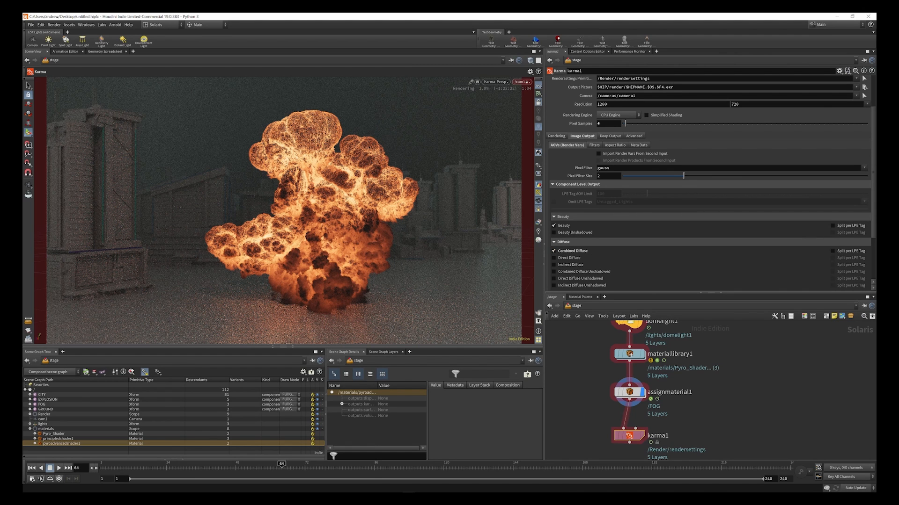
scroll(564, 242, down, 5)
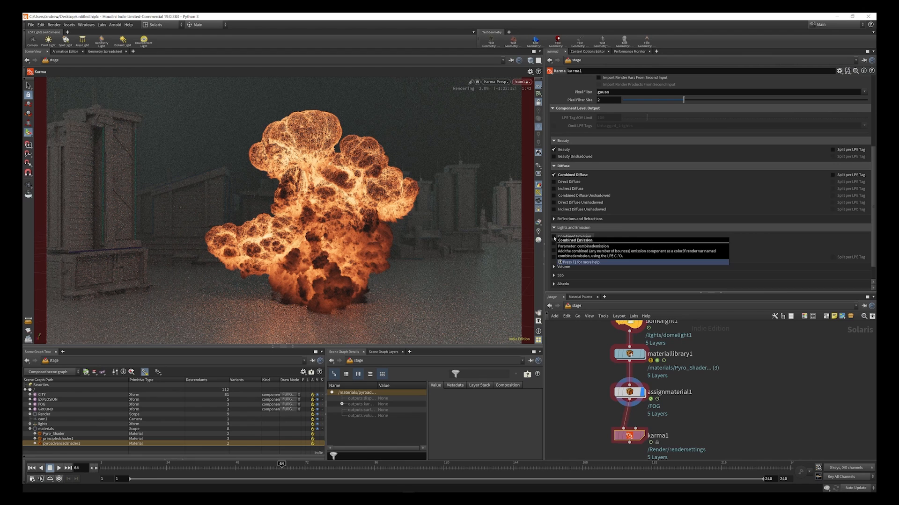
click(554, 244)
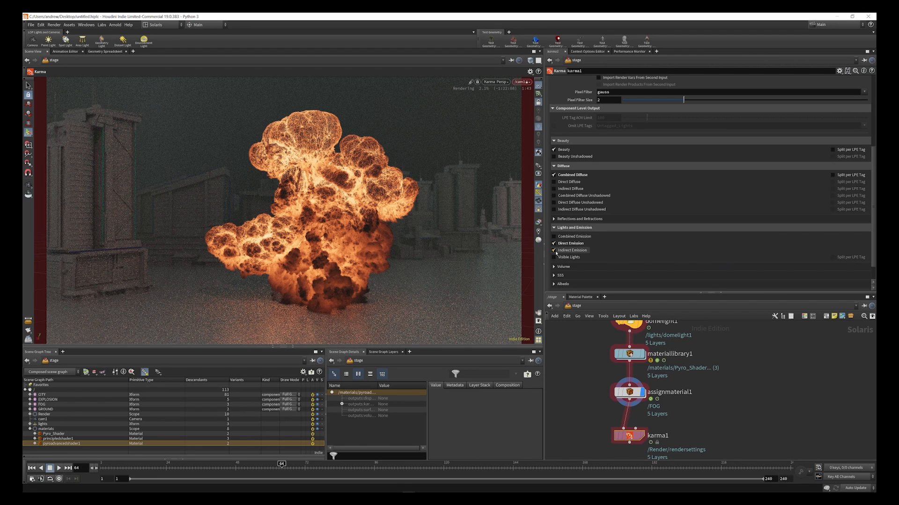
- Enable the Combined Volume and Albedo AOVs in karma1's image output
scroll(556, 254, down, 3)
click(563, 228)
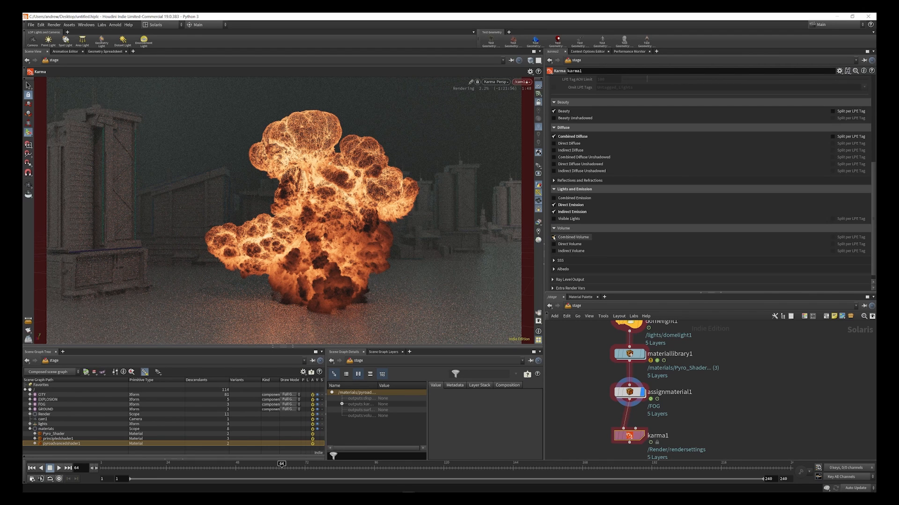
click(553, 237)
click(562, 269)
scroll(562, 268, down, 2)
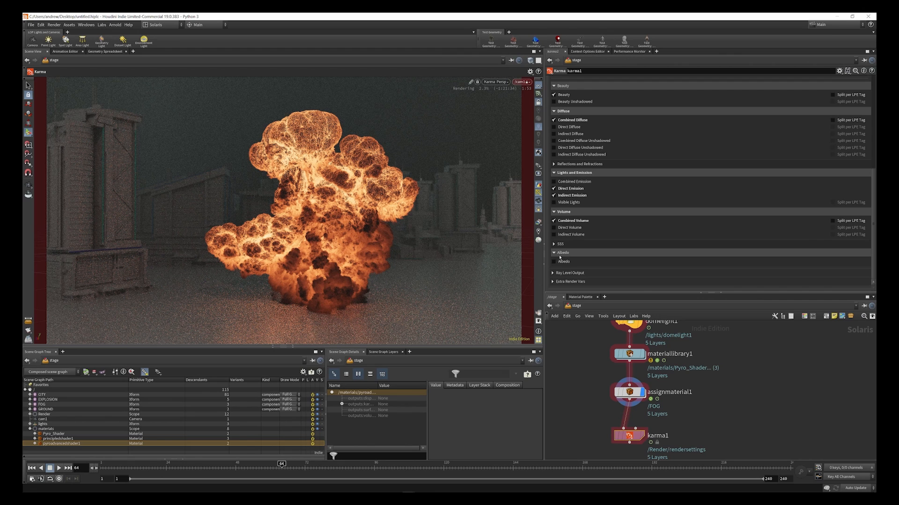
click(555, 262)
- Enable karma1's ray-level outputs P (World Space), Depth (Camera Space) and N (Smooth Normal)
click(561, 271)
scroll(562, 244, down, 5)
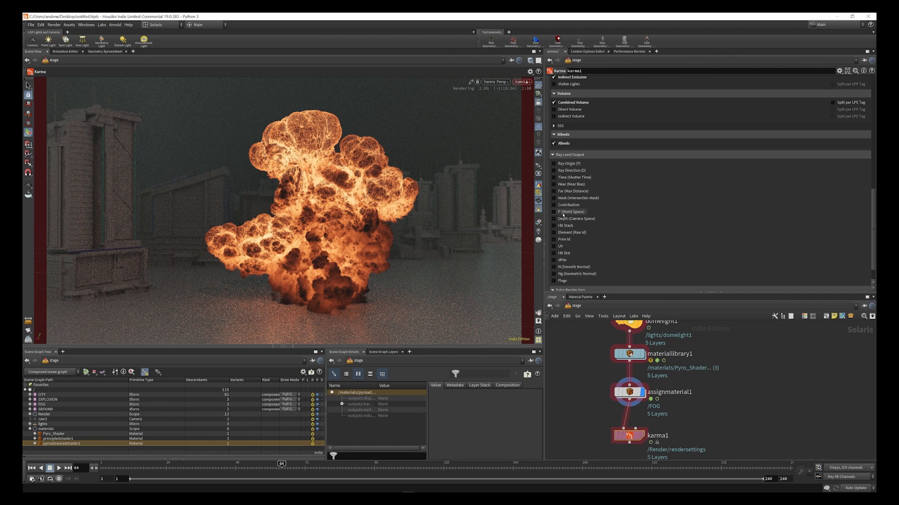
click(563, 212)
click(563, 218)
click(561, 267)
scroll(565, 253, down, 1)
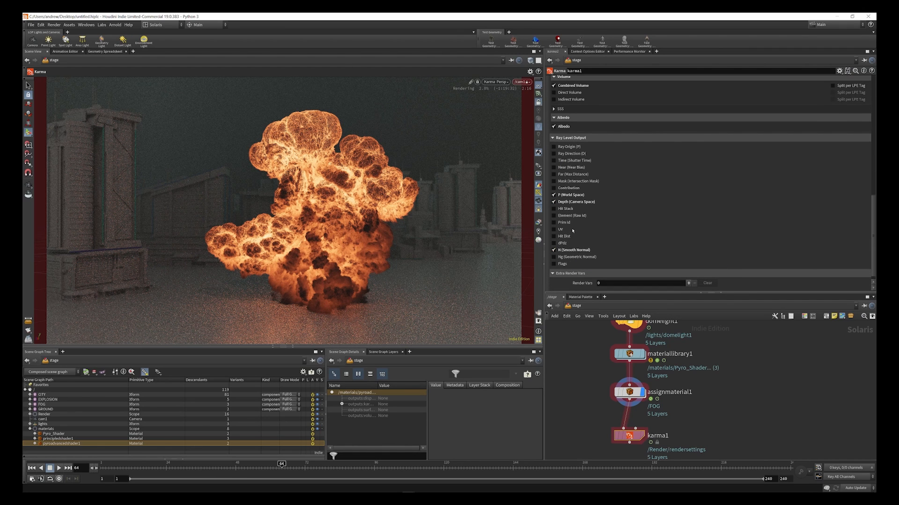
scroll(572, 229, down, 1)
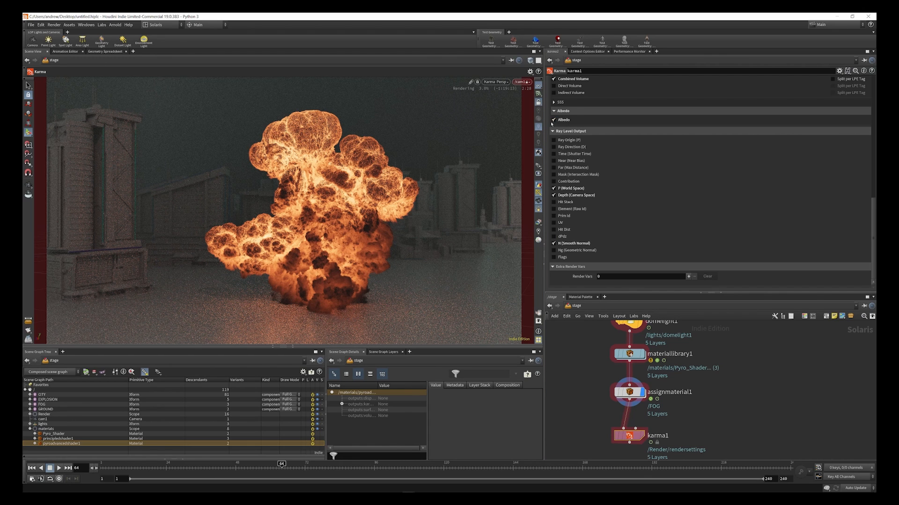
scroll(647, 403, down, 5)
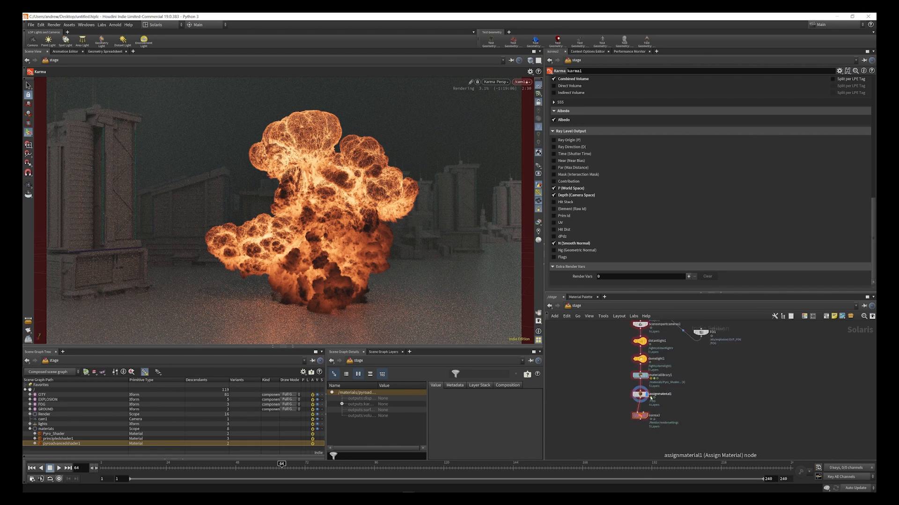
scroll(647, 403, down, 4)
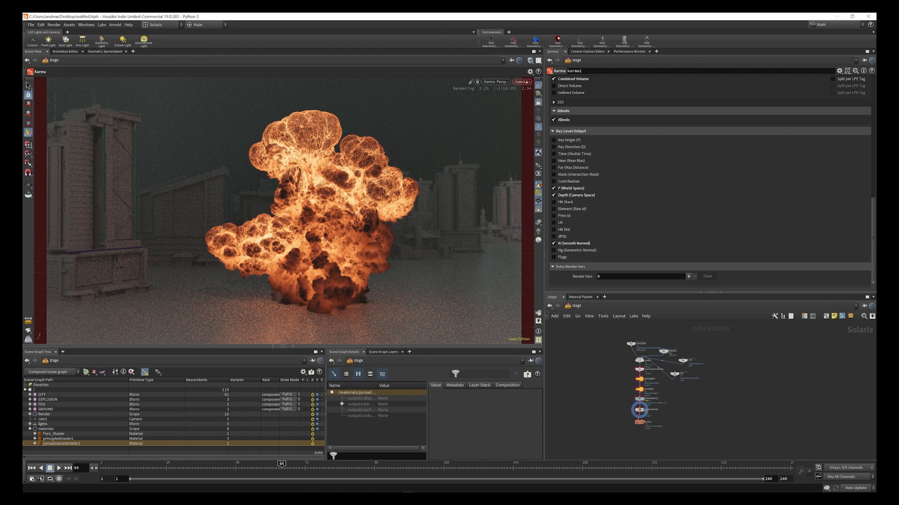
- Add a Render Geometry Settings node and insert it between the EXPLOSION node and merge1
scroll(634, 355, up, 3)
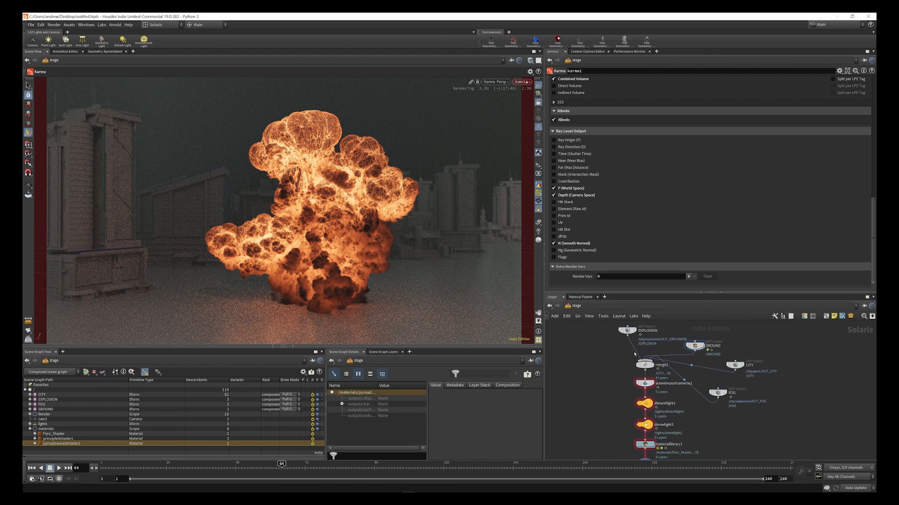
scroll(607, 350, up, 2)
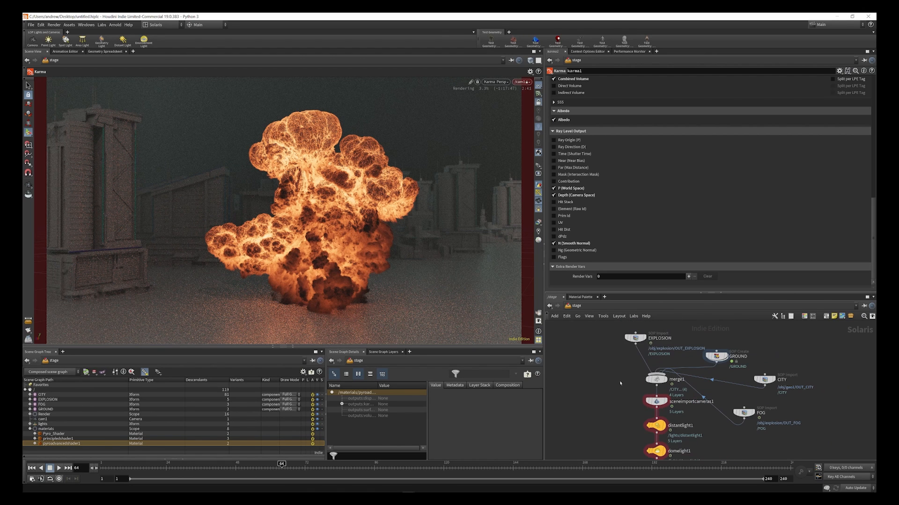
key(Tab)
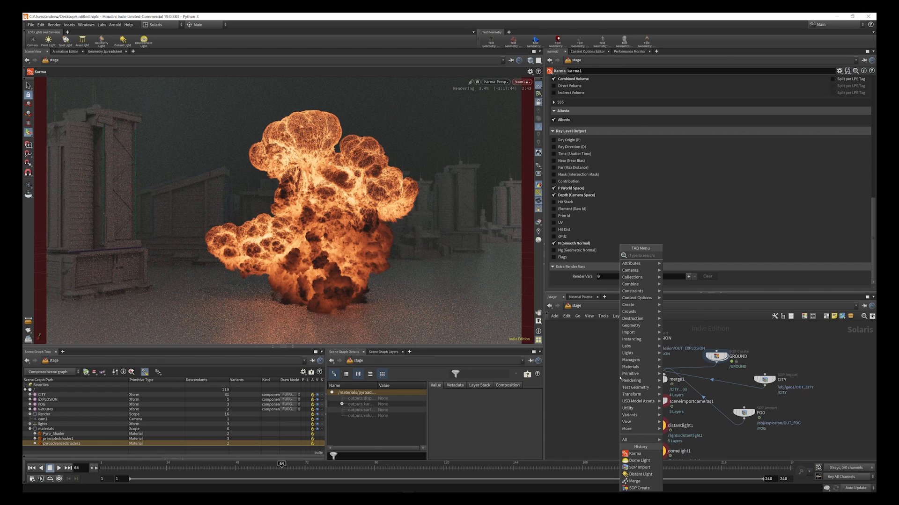
text(RENDER)
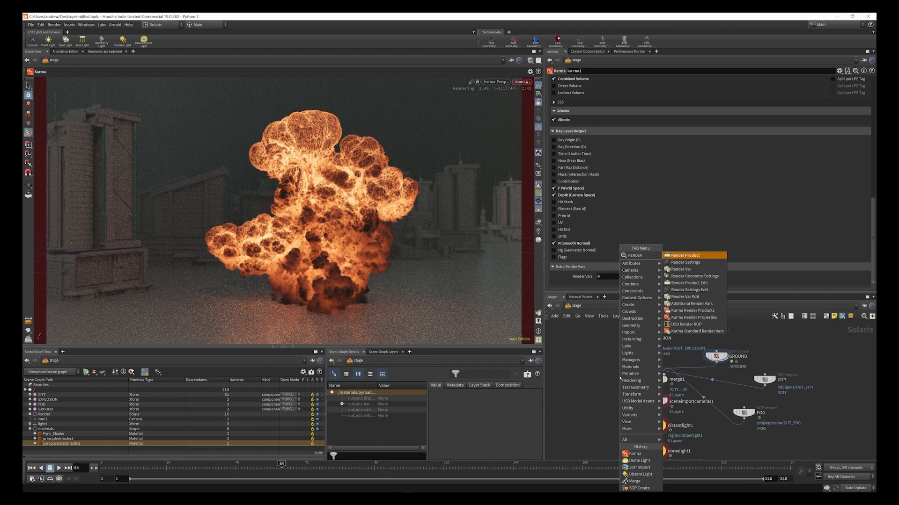
text( GE)
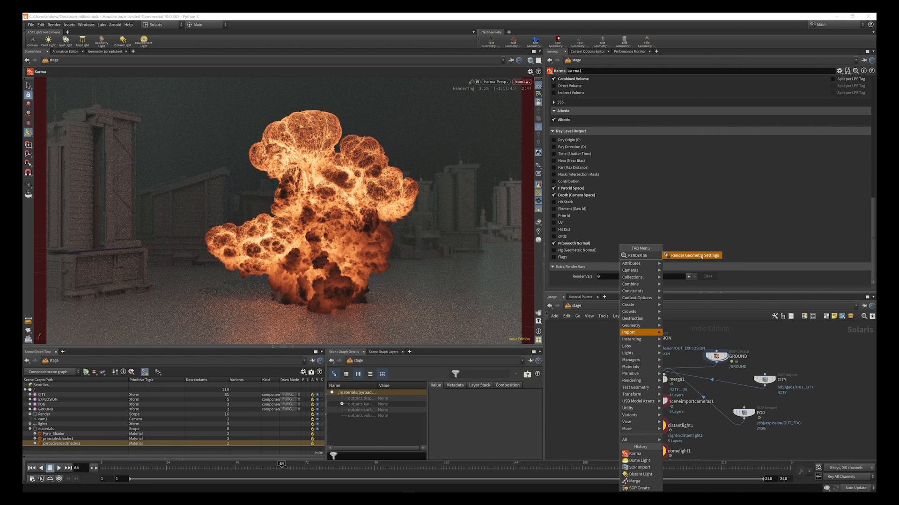
key(Return)
click(644, 359)
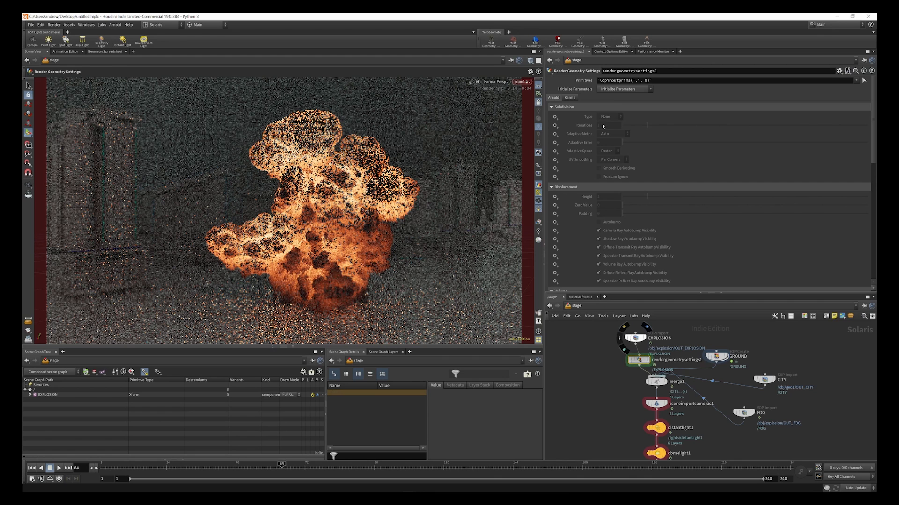
- Make the explosion a holdout for Karma by switching Holdout Mode to Set or Create and choosing Matte
click(570, 98)
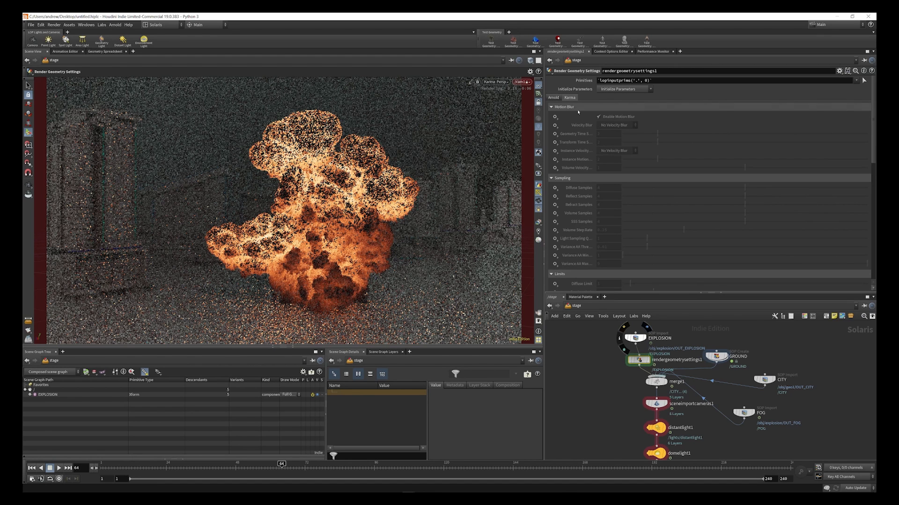
scroll(589, 124, down, 10)
scroll(589, 125, down, 4)
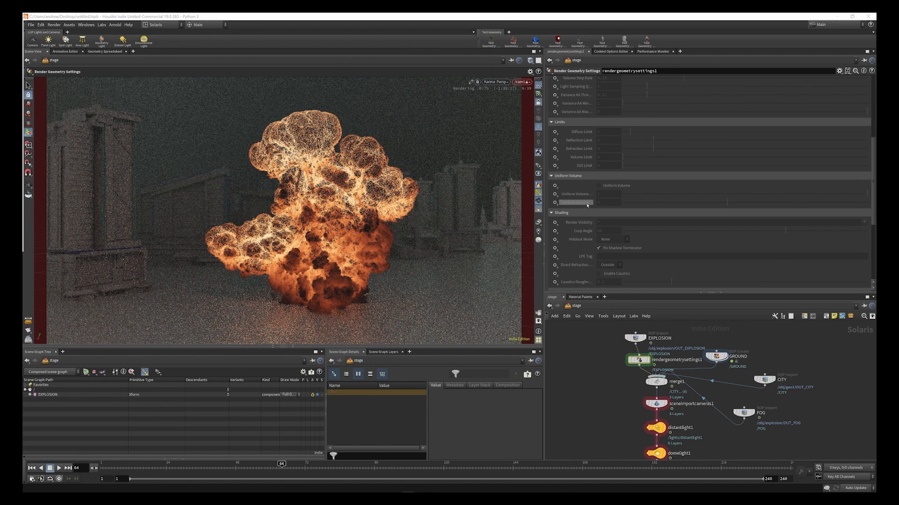
right_click(576, 241)
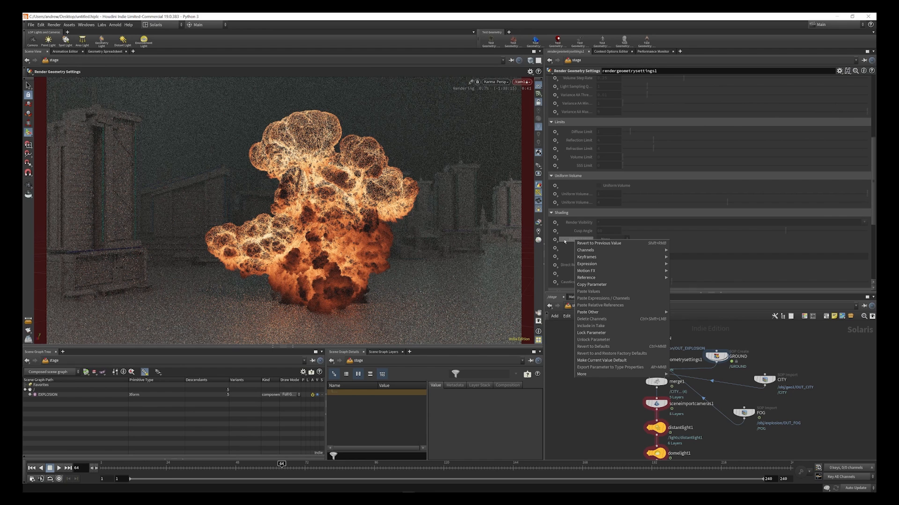
key(Escape)
click(555, 239)
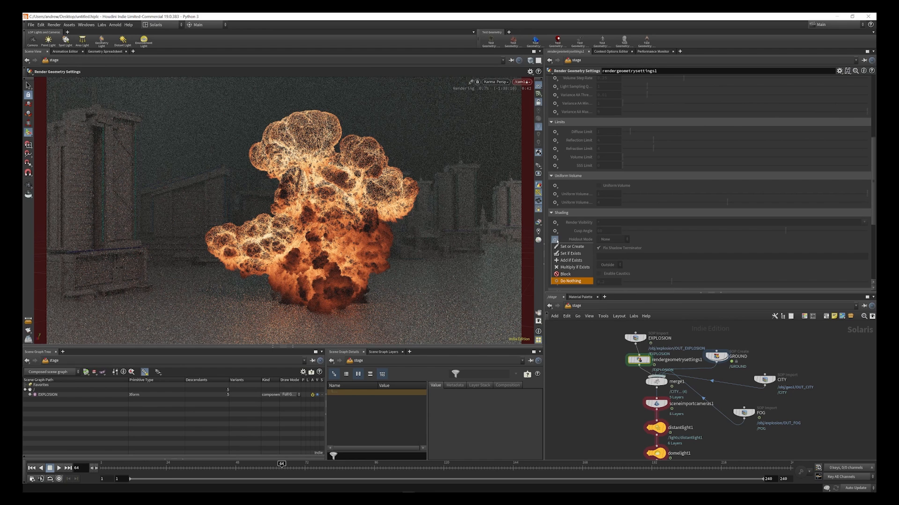
click(568, 247)
click(609, 240)
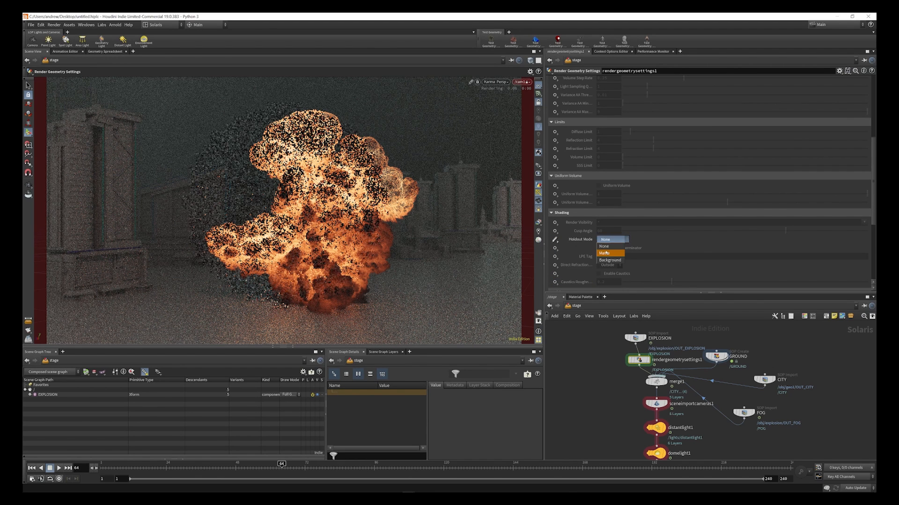
click(606, 253)
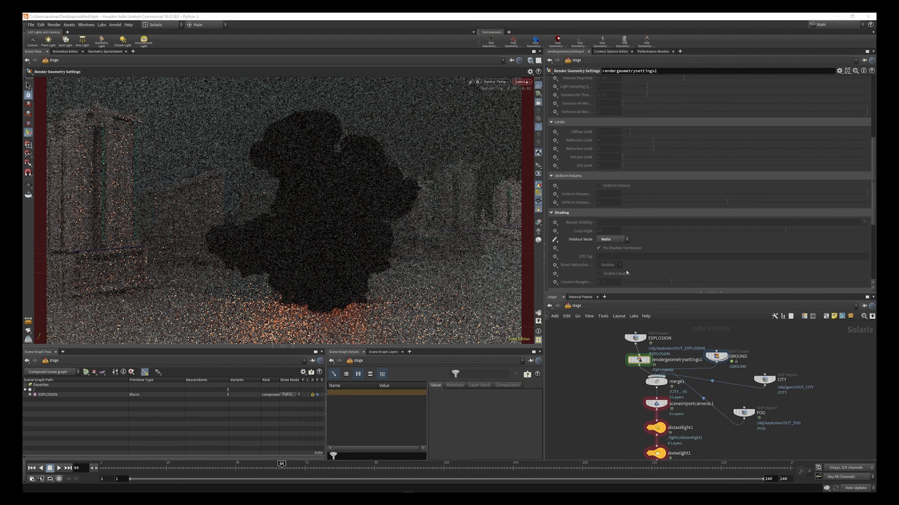
- Spread out the four merge inputs and copy the Matte Render Geometry Settings node onto the GROUND and CITY branches
drag(635, 338, 636, 323)
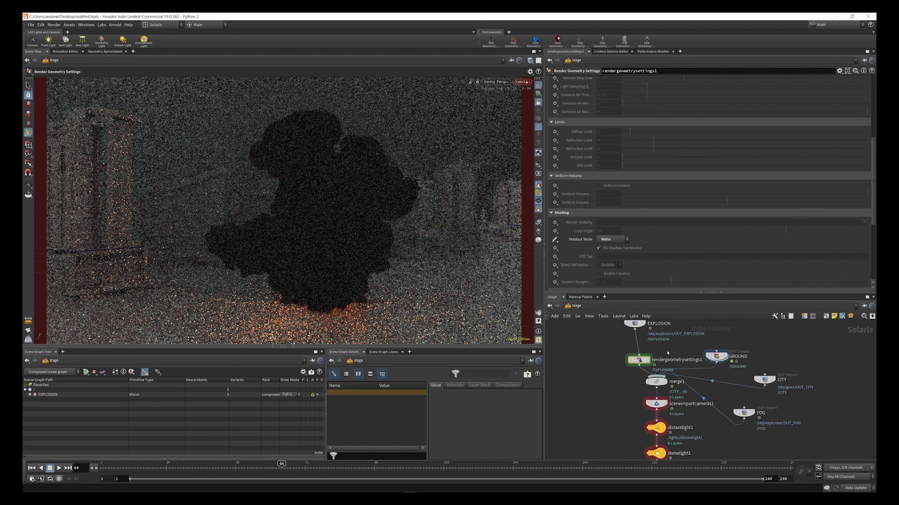
drag(716, 357, 721, 328)
drag(764, 380, 780, 357)
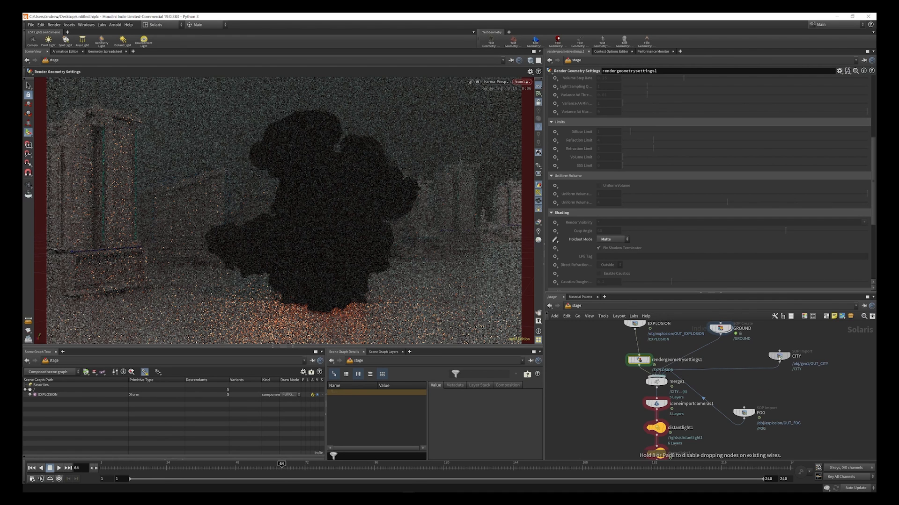
drag(744, 413, 766, 406)
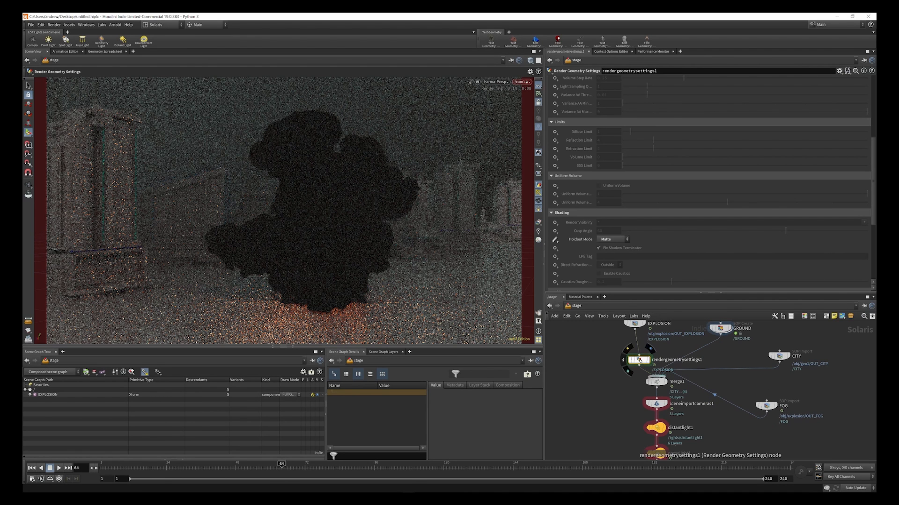
alt+drag(640, 361, 723, 368)
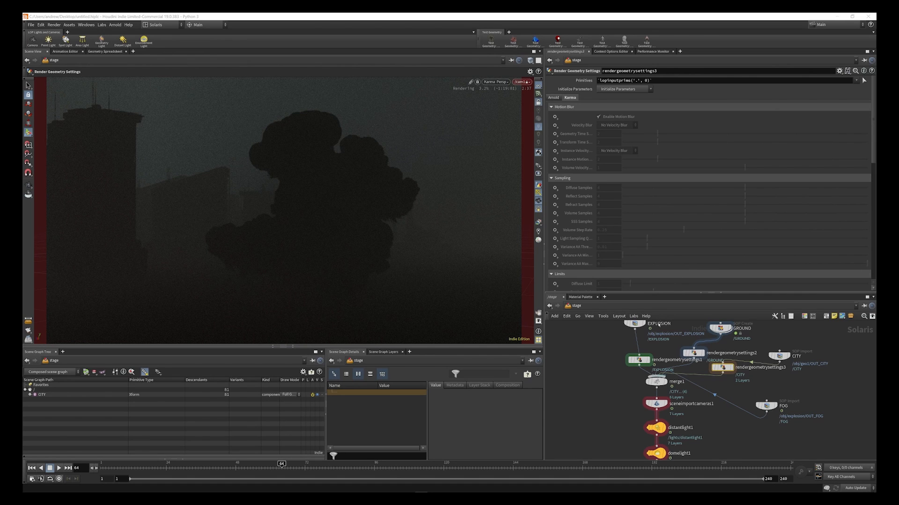
scroll(660, 337, down, 2)
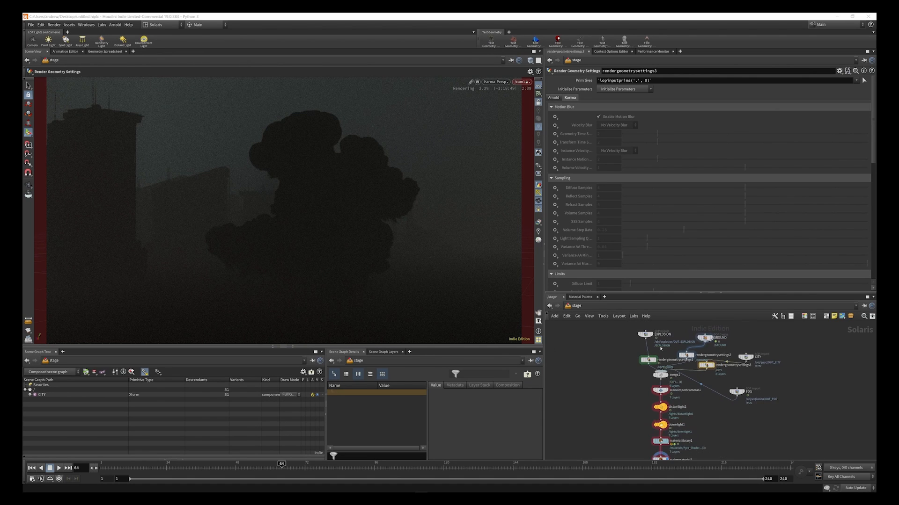
middle_drag(660, 349, 657, 335)
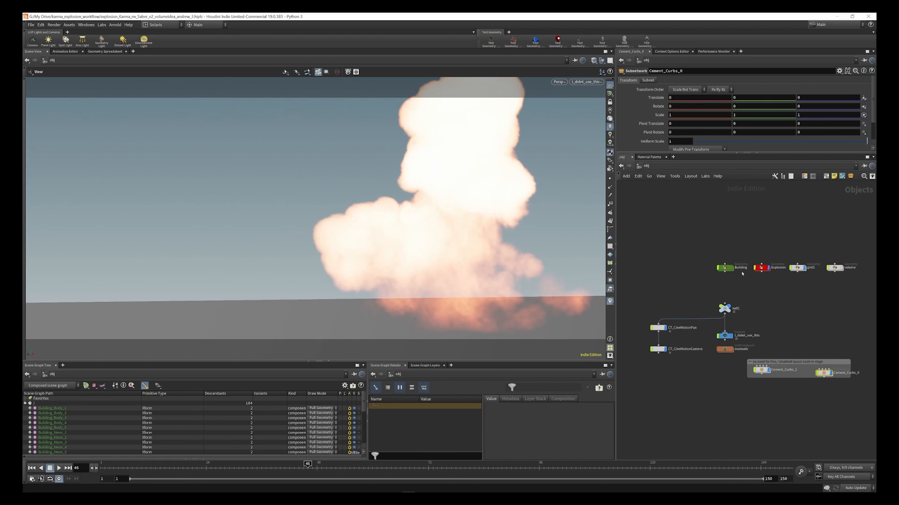
- Open the Explosion object in the finished project and examine its VDB file, Pyro Bake Volume and switch nodes
scroll(761, 274, up, 3)
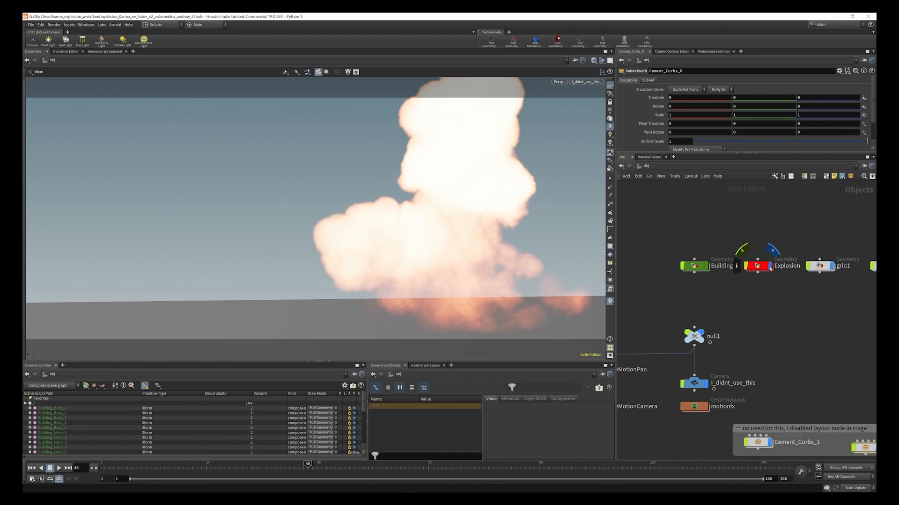
click(761, 268)
double_click(762, 268)
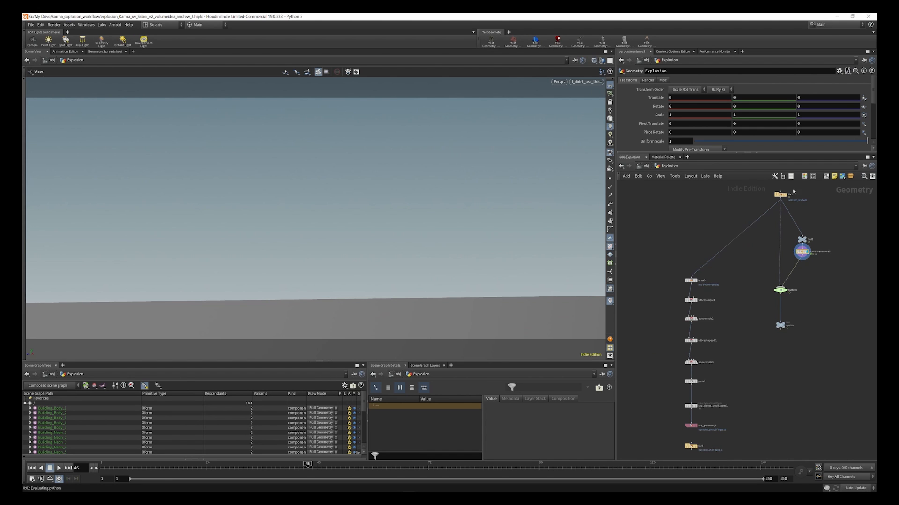
scroll(746, 236, up, 5)
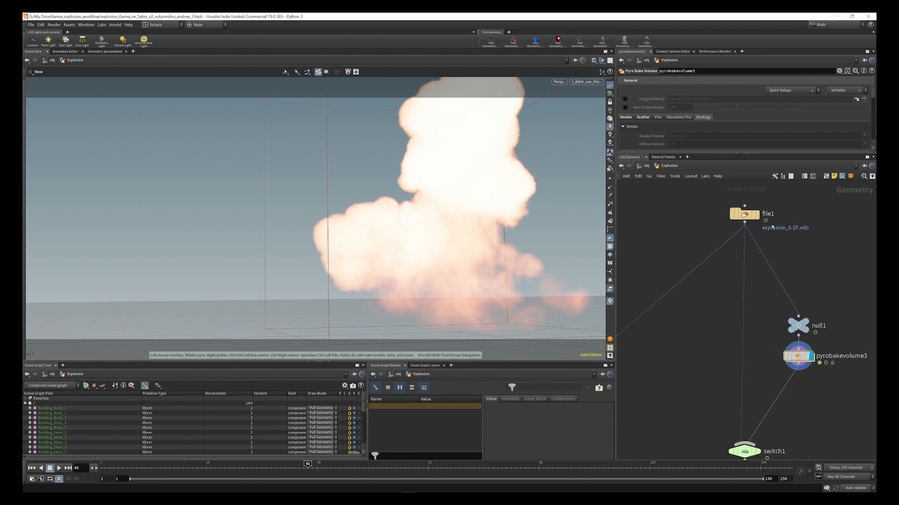
scroll(746, 236, down, 3)
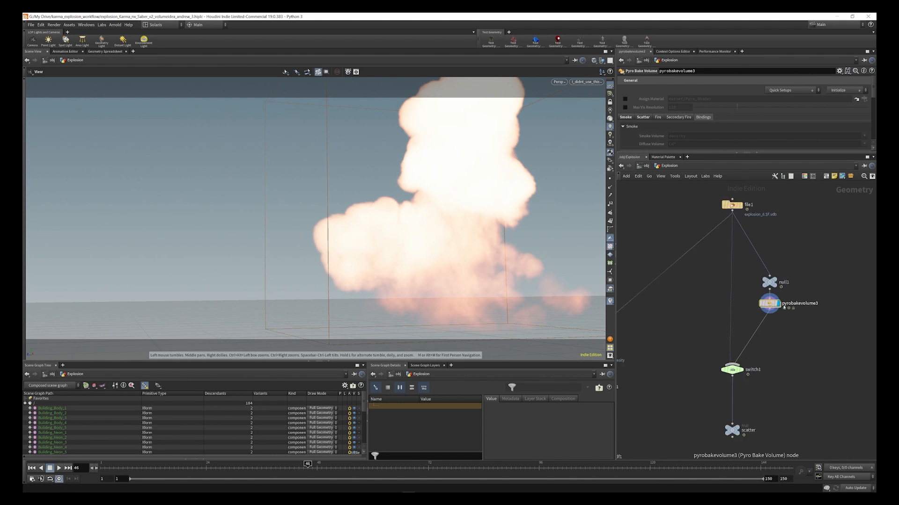
scroll(755, 303, up, 4)
scroll(755, 303, down, 3)
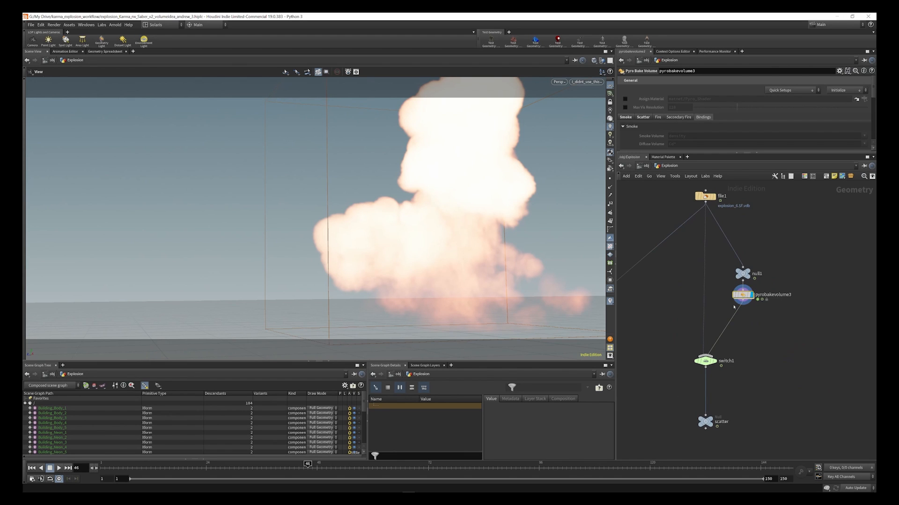
- Return to the object level and hide the Explosion and grid1 objects
key(u)
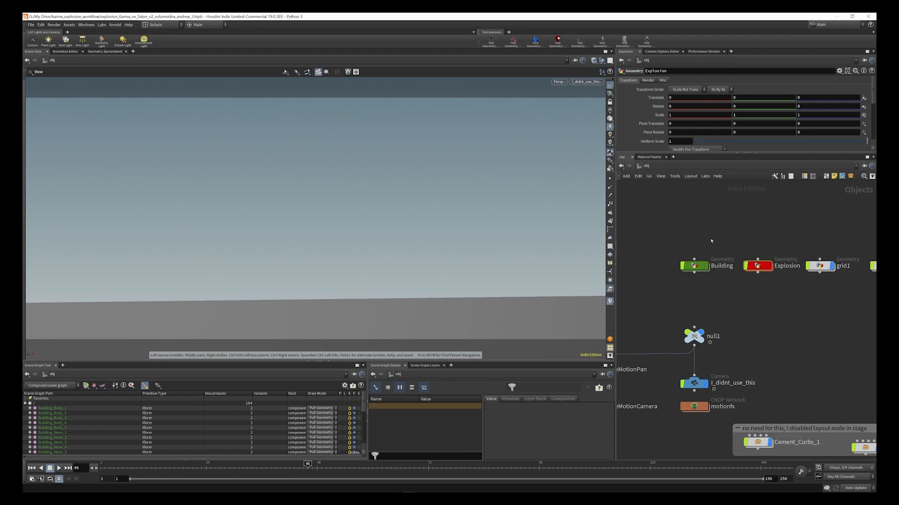
scroll(710, 241, down, 3)
scroll(759, 252, up, 4)
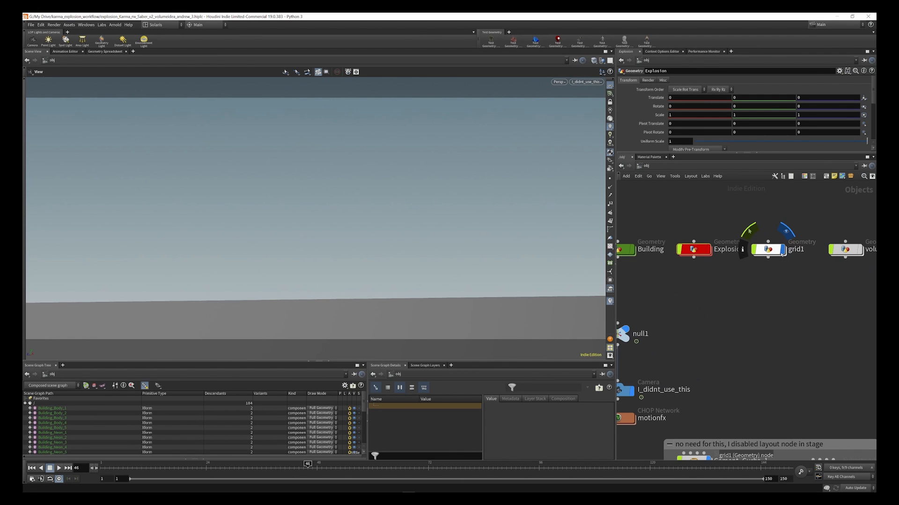
click(782, 253)
click(782, 254)
click(781, 254)
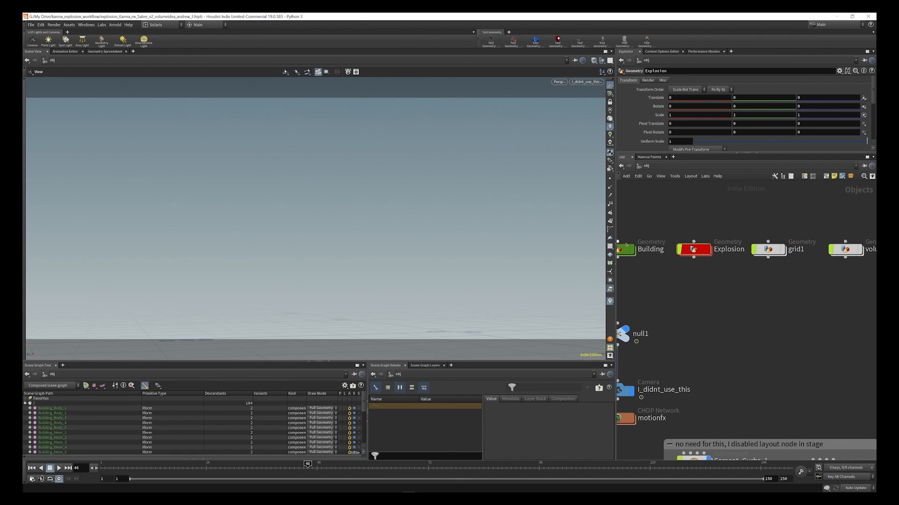
- Open the Building network and display the file1 building geometry to inspect it from another angle
scroll(677, 242, down, 2)
scroll(645, 243, up, 2)
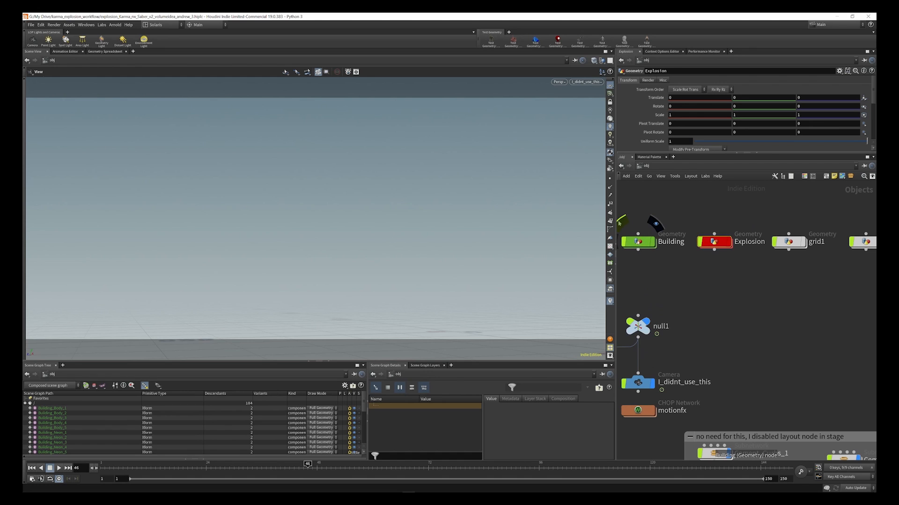
double_click(639, 241)
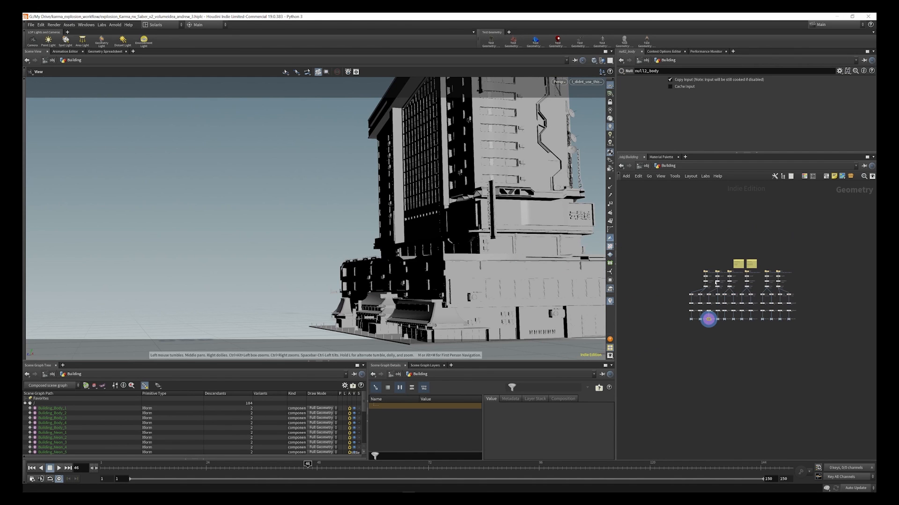
scroll(751, 306, up, 5)
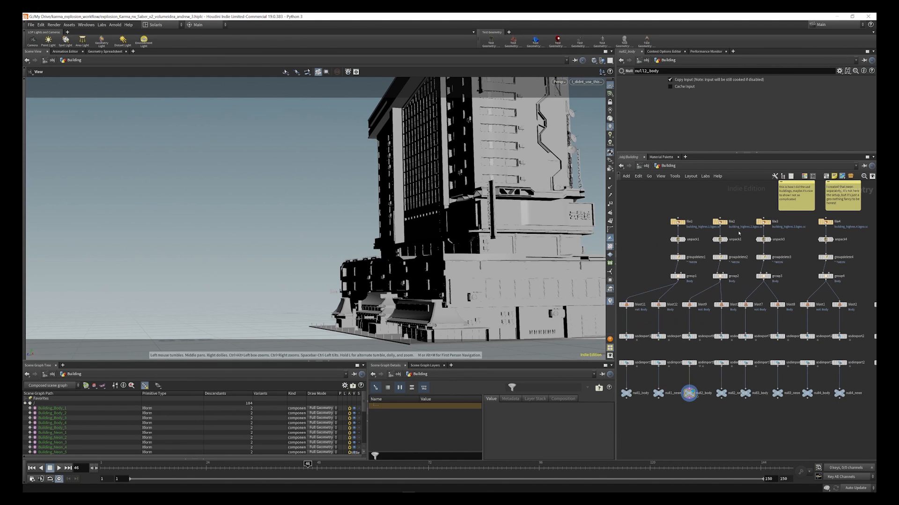
scroll(674, 224, up, 5)
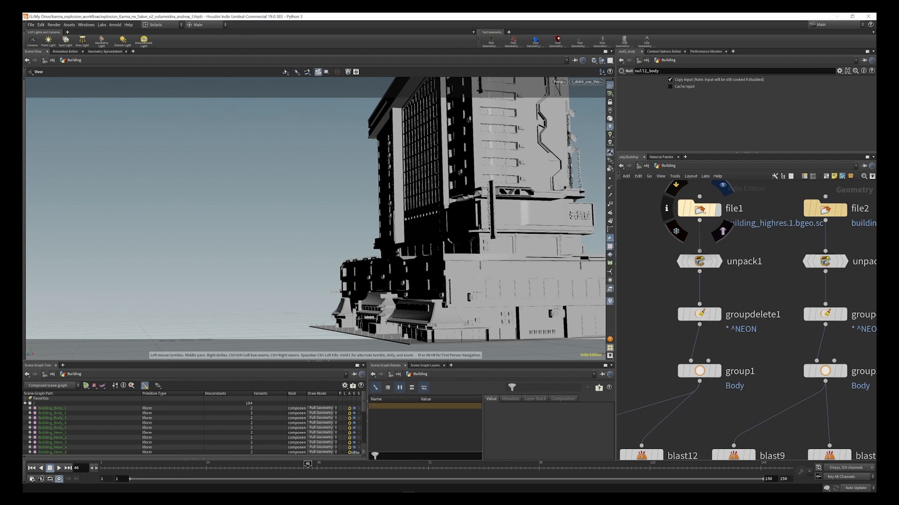
click(718, 209)
click(699, 211)
scroll(670, 233, down, 4)
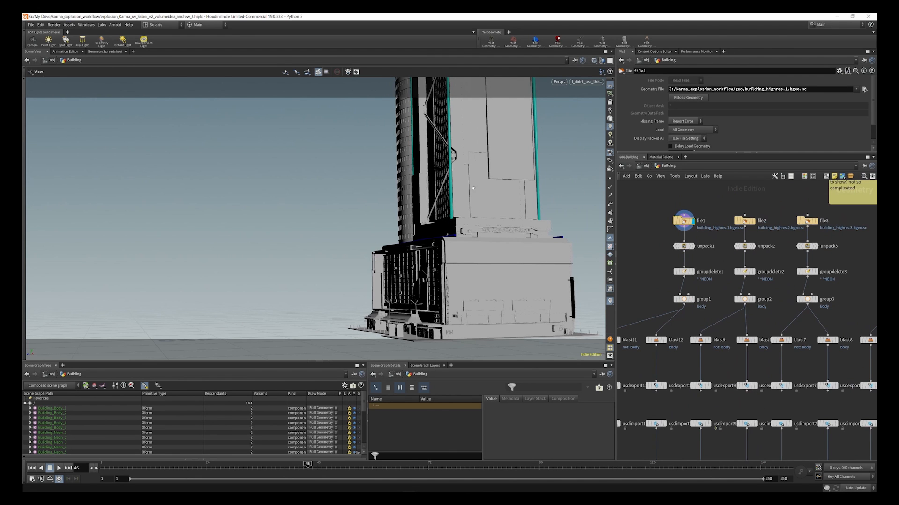
alt+drag(458, 187, 430, 241)
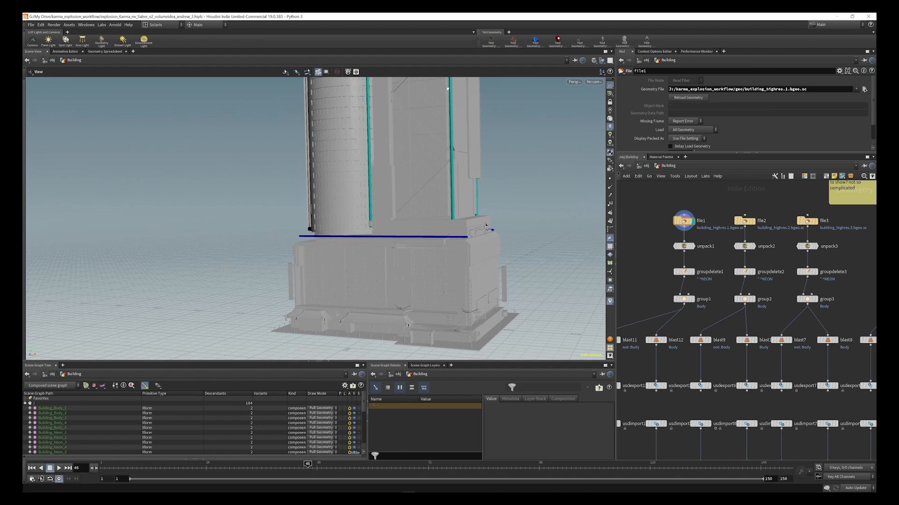
- Display the file2 building geometry and inspect the whole building from farther away
scroll(674, 282, down, 3)
scroll(696, 248, up, 8)
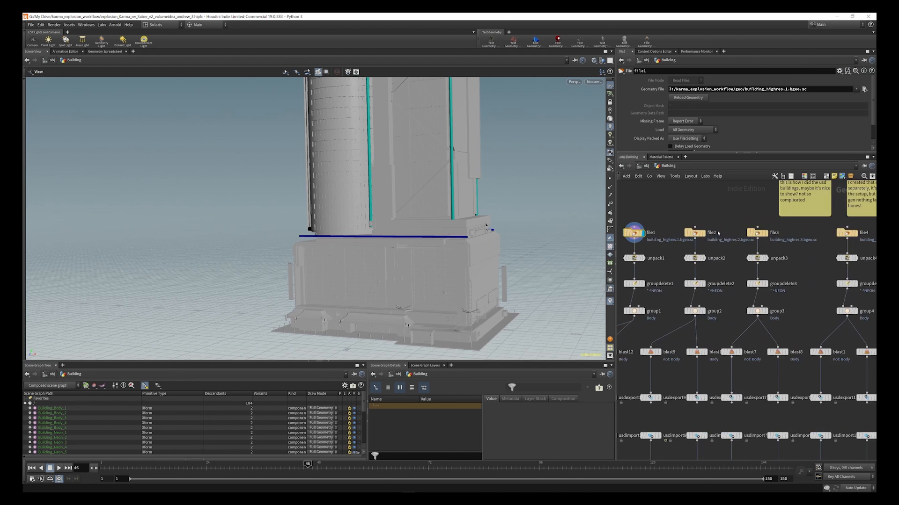
click(699, 221)
scroll(696, 248, down, 3)
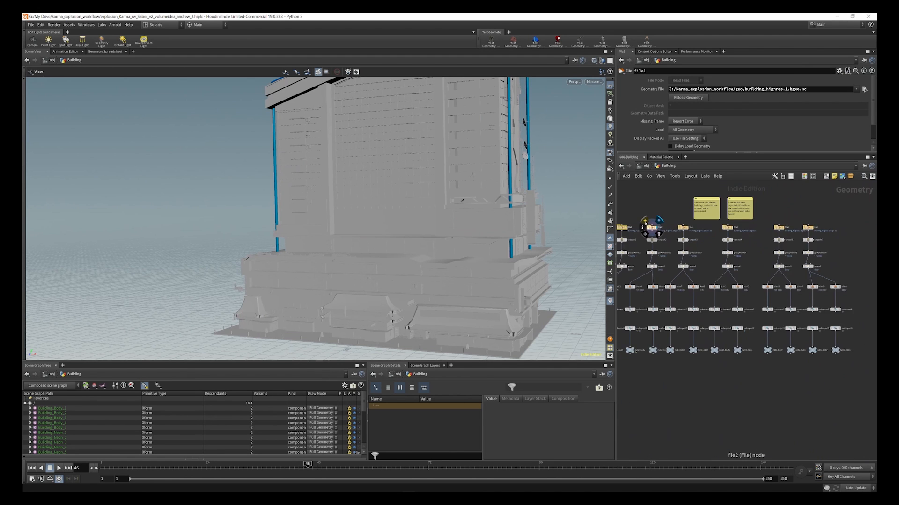
scroll(696, 249, up, 2)
right_drag(236, 229, 355, 302)
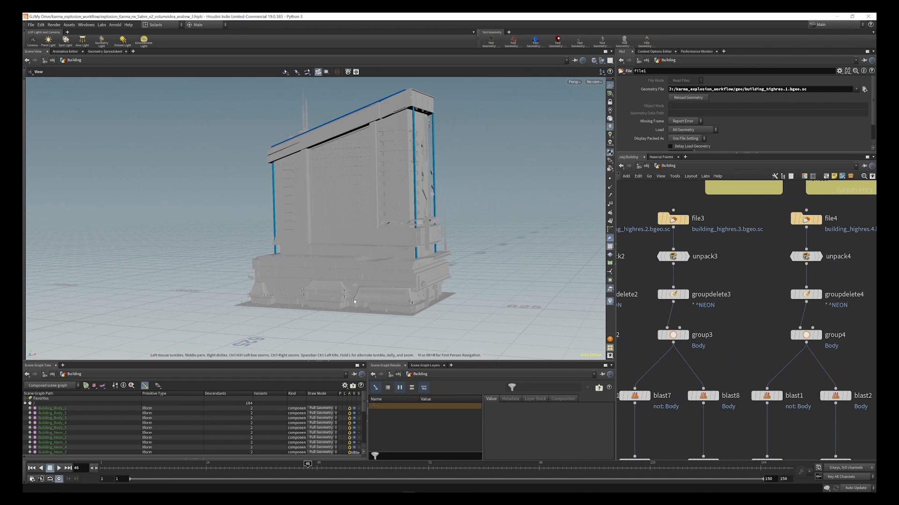
- Display the unpack1 node of the first building and examine the file1 settings in an enlarged parameter area
scroll(725, 269, down, 4)
scroll(670, 253, up, 4)
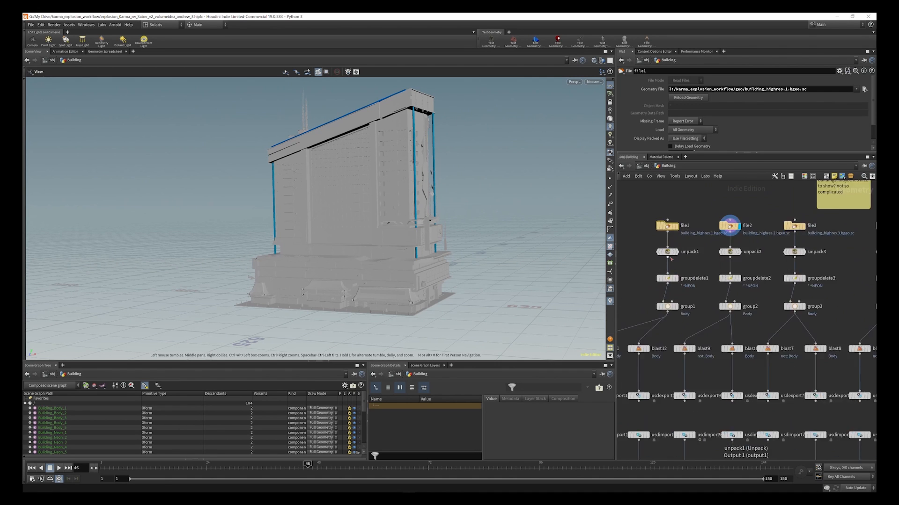
click(670, 253)
click(681, 248)
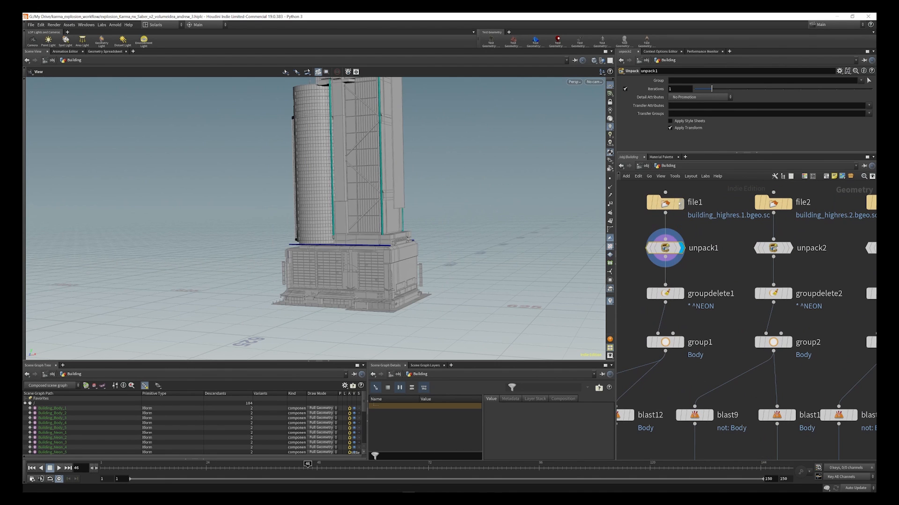
click(665, 201)
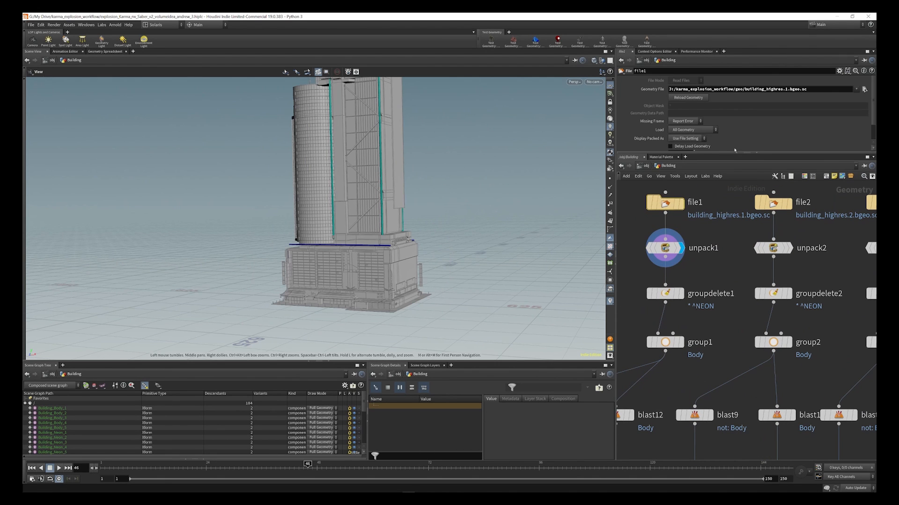
drag(734, 152, 730, 200)
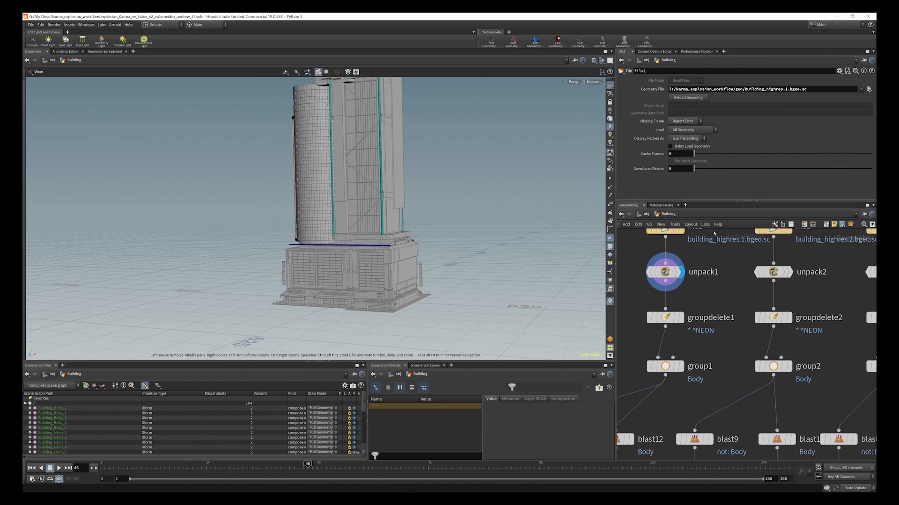
- Display the groupdelete1 node and examine its NEON group name pattern
scroll(714, 232, down, 2)
scroll(700, 299, up, 2)
click(686, 284)
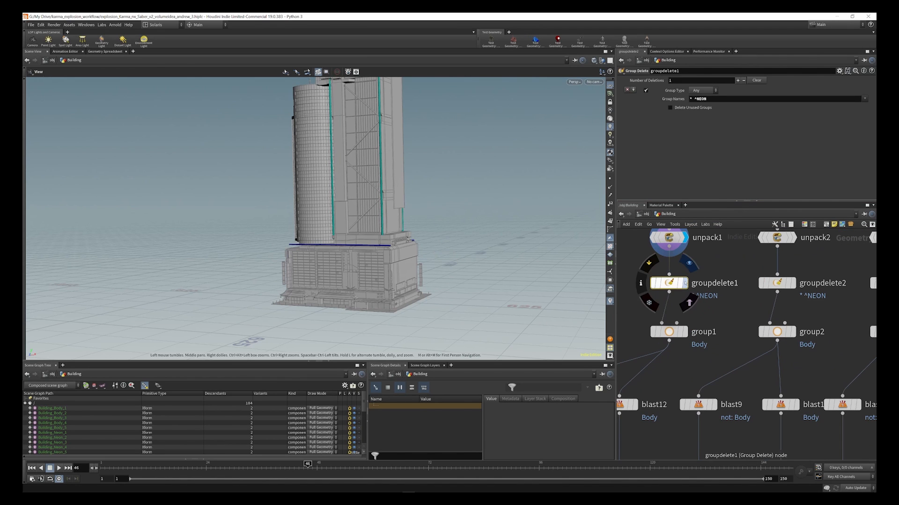
click(685, 284)
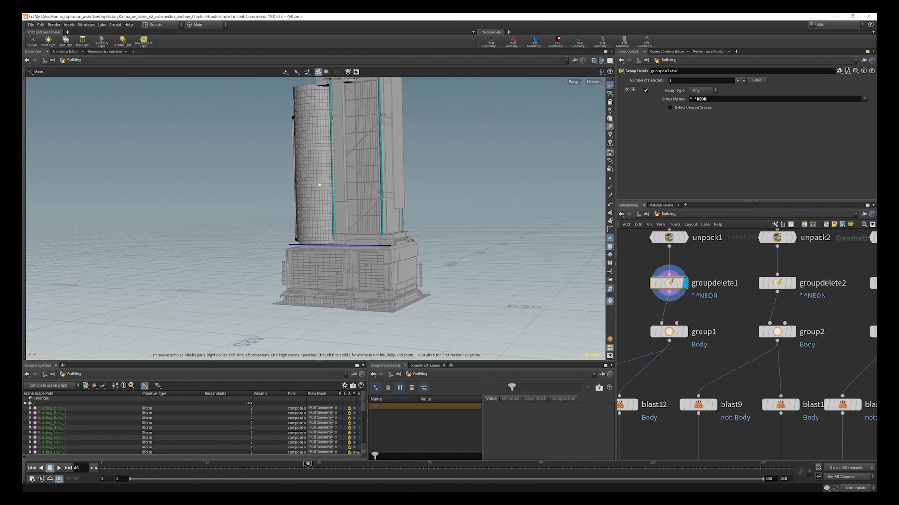
mouse_move(671, 285)
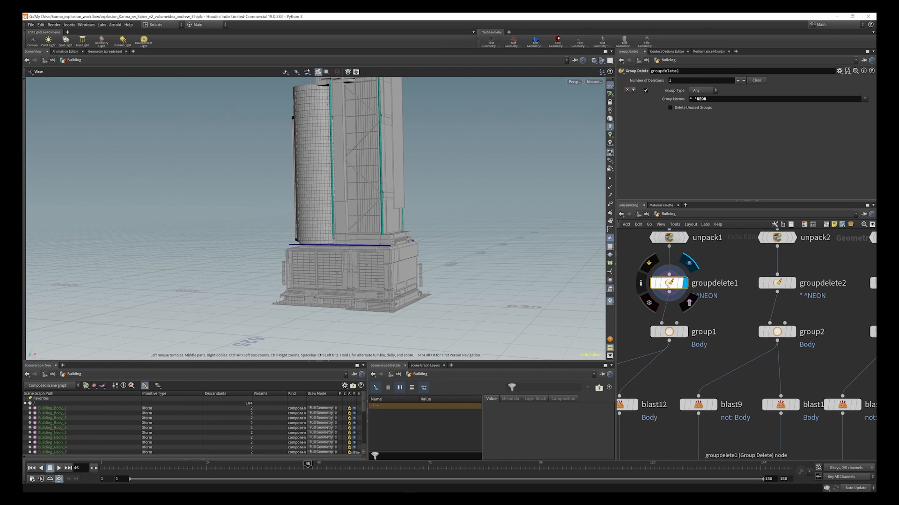
- Display the group1 node to check which part of the building belongs to the Body group
scroll(701, 256, down, 2)
scroll(685, 314, up, 3)
mouse_move(677, 303)
click(695, 284)
scroll(701, 262, down, 2)
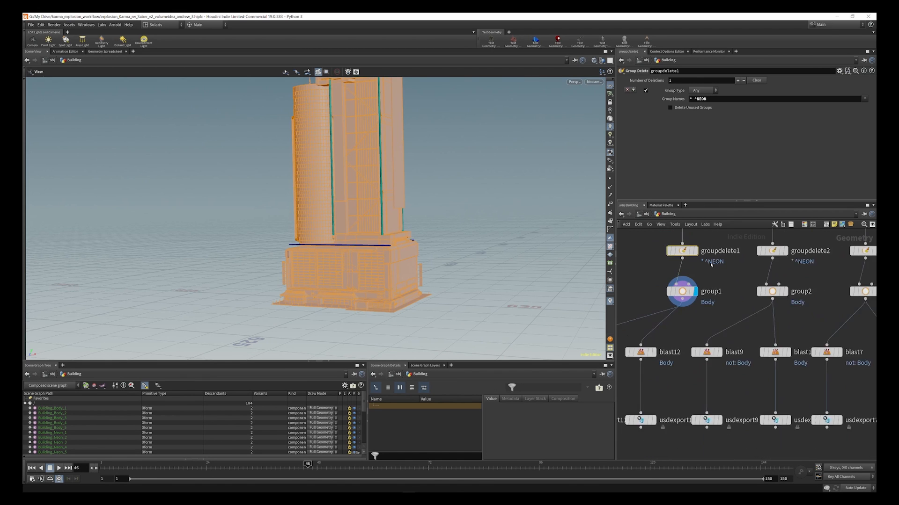
- Display blast11 and blast12 in turn to inspect the building body and its neon parts separately
scroll(710, 265, down, 3)
scroll(653, 309, up, 4)
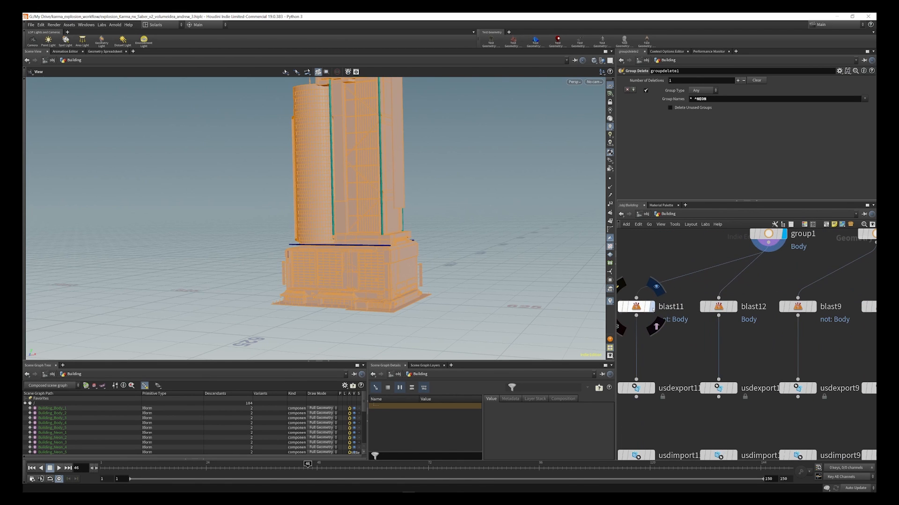
click(652, 309)
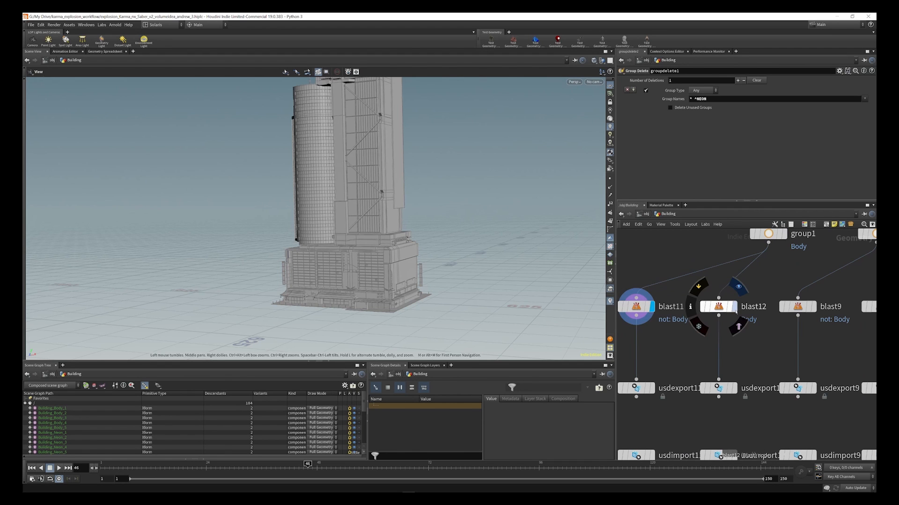
click(734, 307)
scroll(707, 266, down, 3)
scroll(693, 336, up, 3)
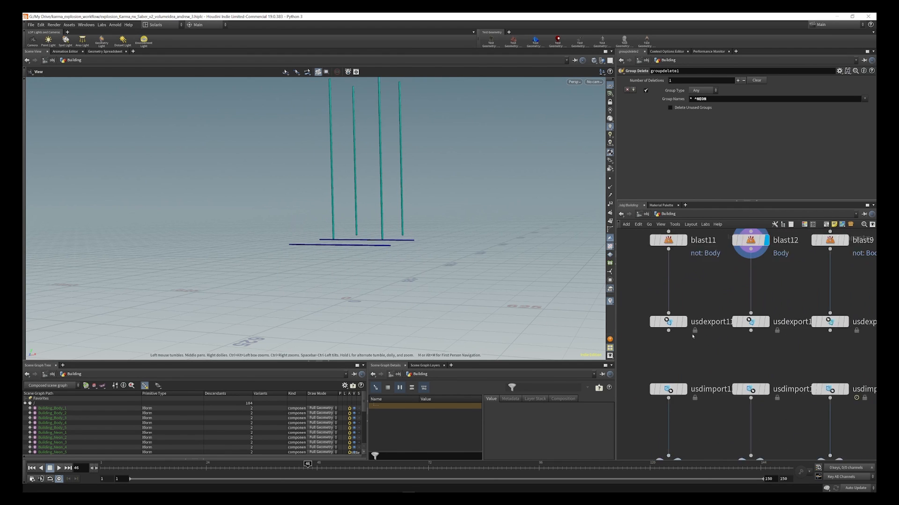
- Move the usdexport11 node aside, examine its USD export settings and view the whole Building network
scroll(692, 336, up, 1)
drag(692, 336, 676, 314)
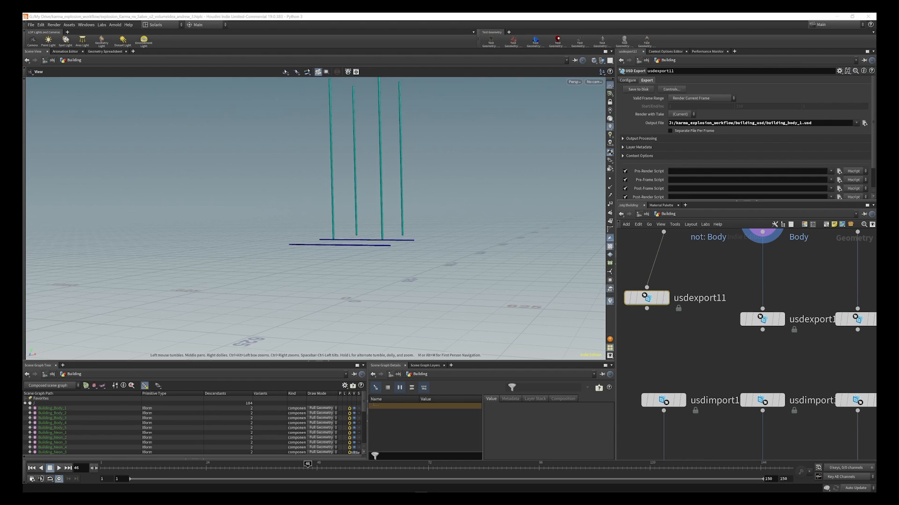
key(h)
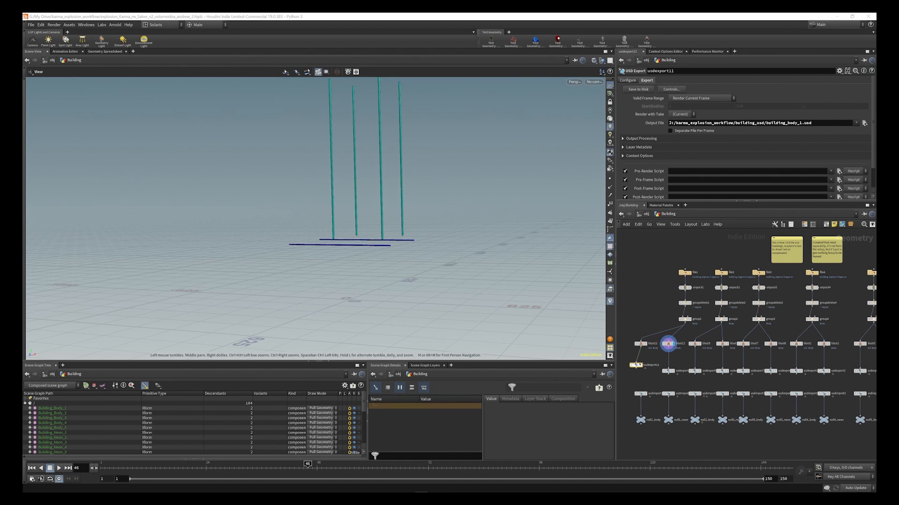
- Leave the Building network for the object level and switch to the stage network's building reference nodes
click(648, 215)
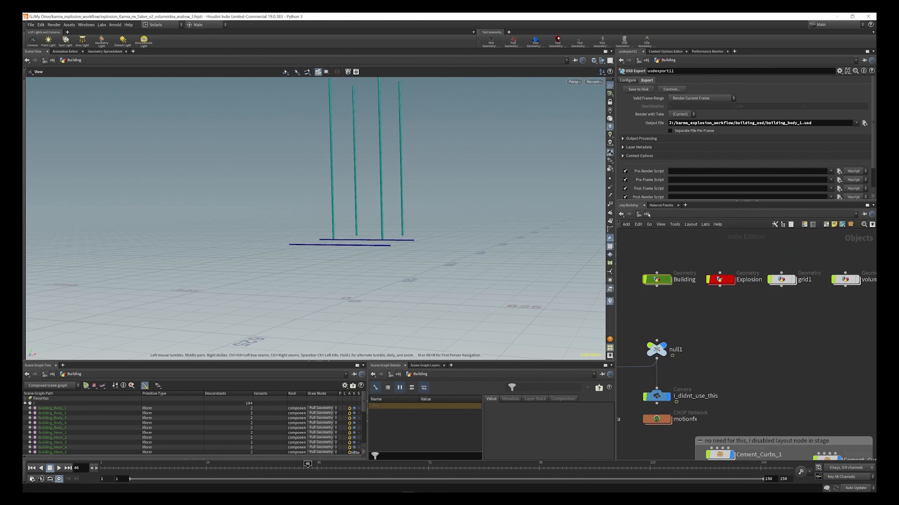
click(649, 215)
click(672, 265)
scroll(692, 267, up, 5)
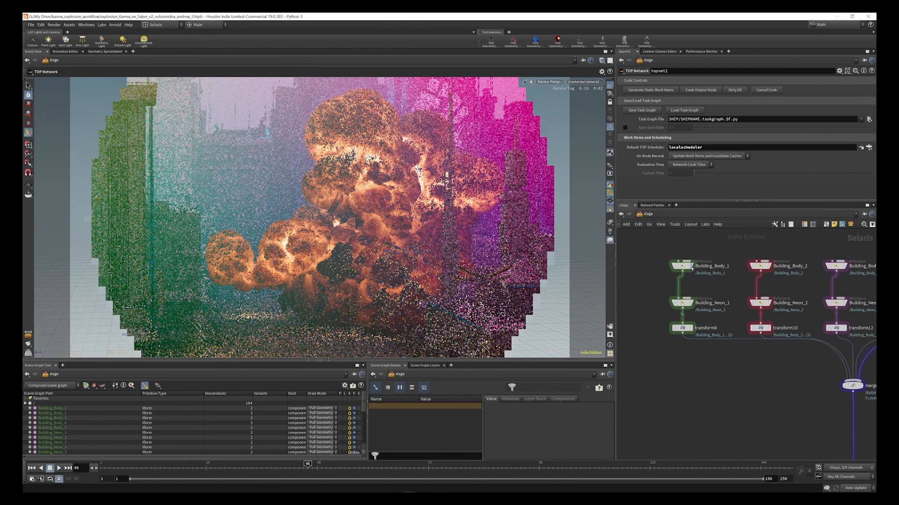
- Examine the Building_Body_1 and Building_Neon_1 reference nodes and the transform8 node that follows them
scroll(686, 255, up, 5)
click(674, 265)
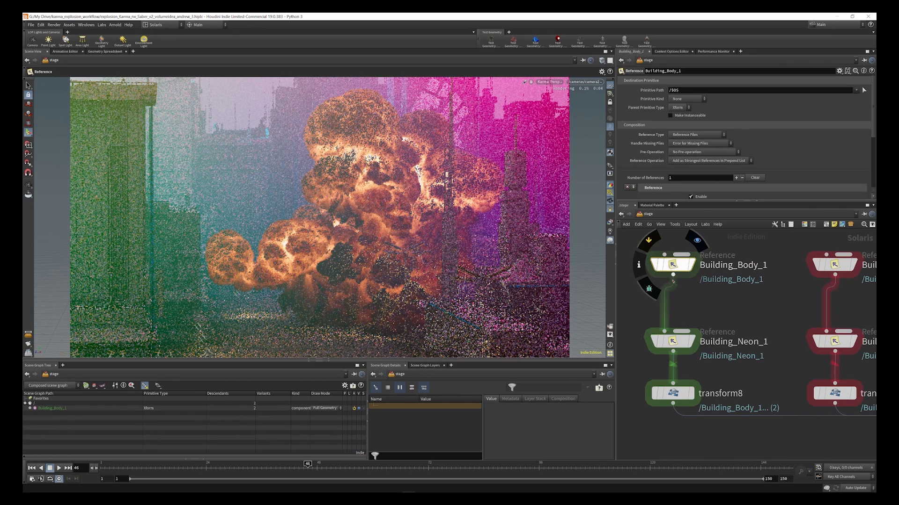
scroll(674, 272, down, 5)
click(672, 313)
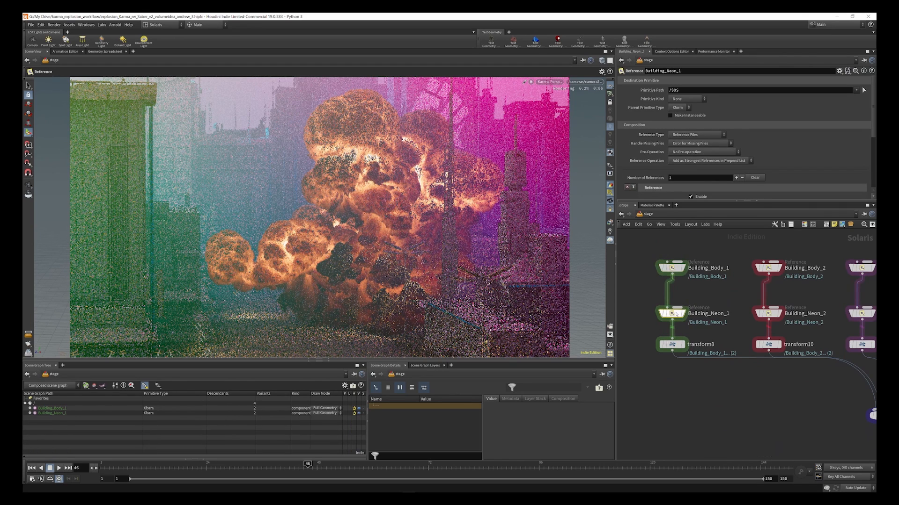
scroll(674, 316, down, 5)
click(668, 323)
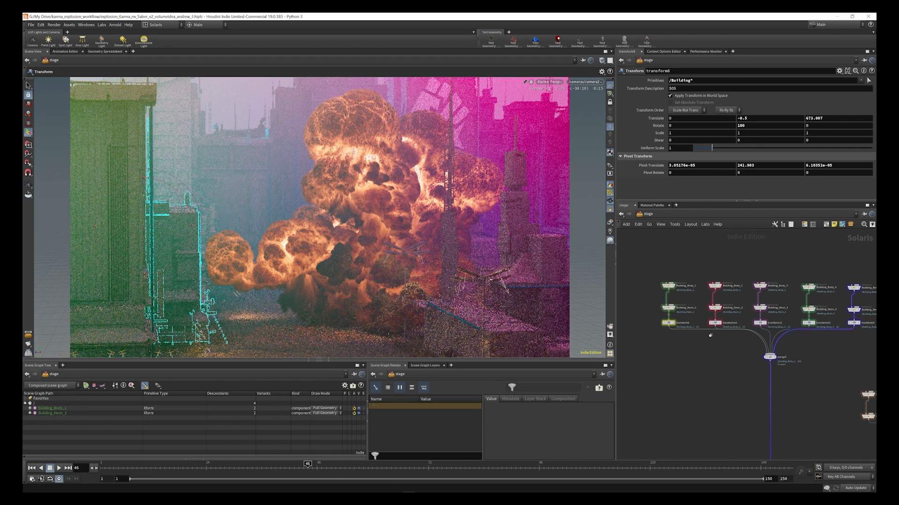
scroll(710, 335, down, 5)
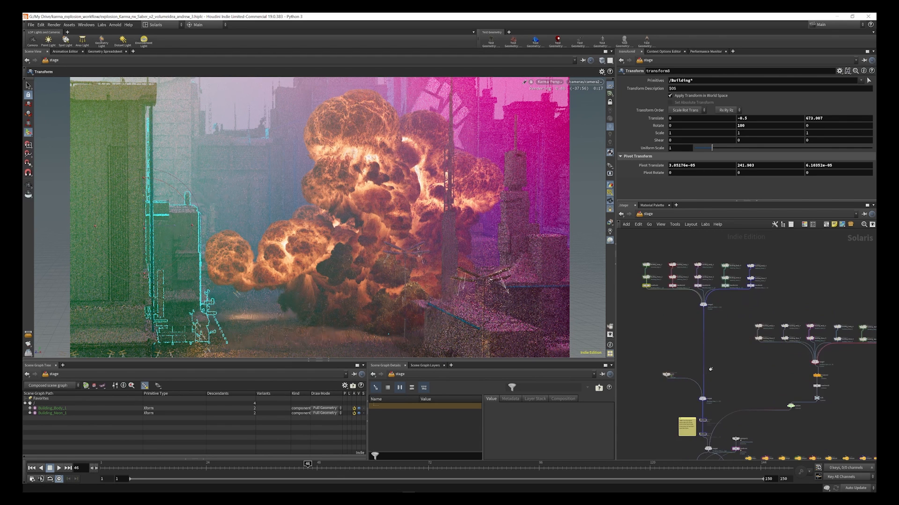
- Check the USD reference file paths of Building_Body_1 and Building_Neon_1
scroll(711, 370, up, 1)
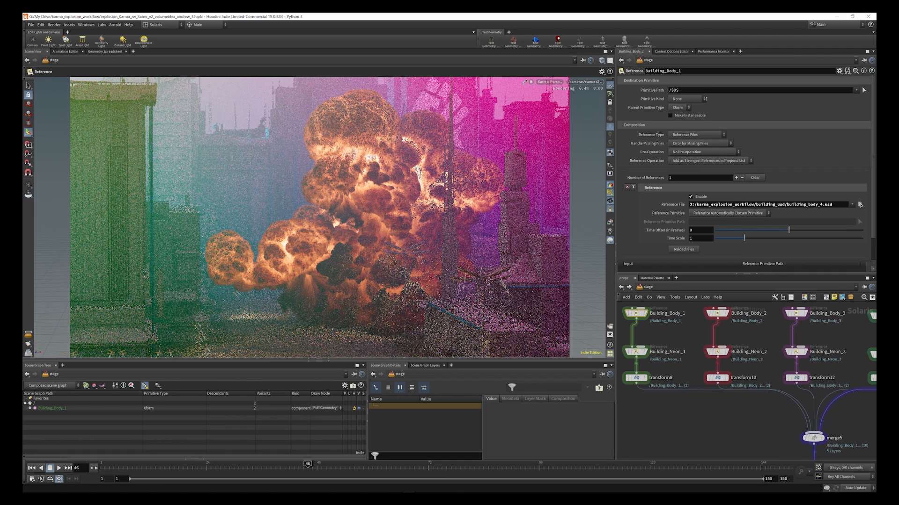
scroll(679, 196, down, 2)
click(636, 353)
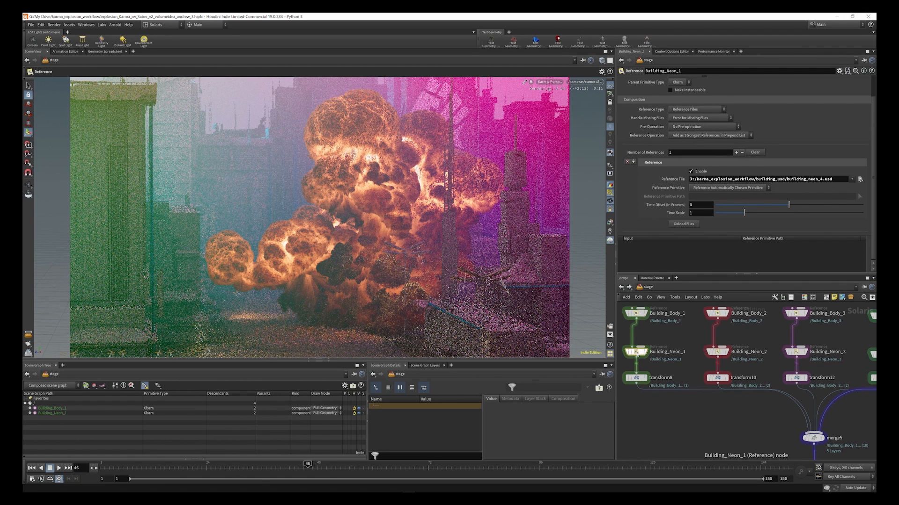
mouse_move(637, 355)
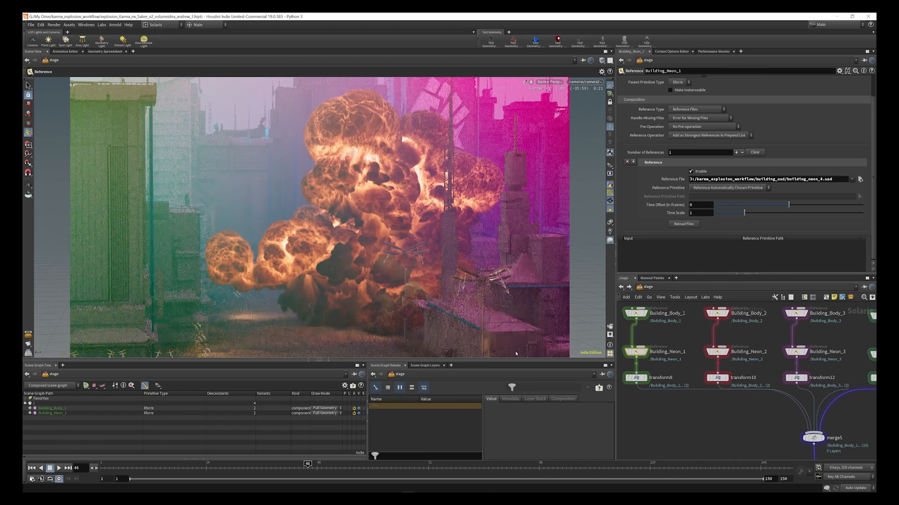
- Select the transform nodes of the five foreground buildings in turn to compare their placement in the scene
scroll(656, 354, up, 2)
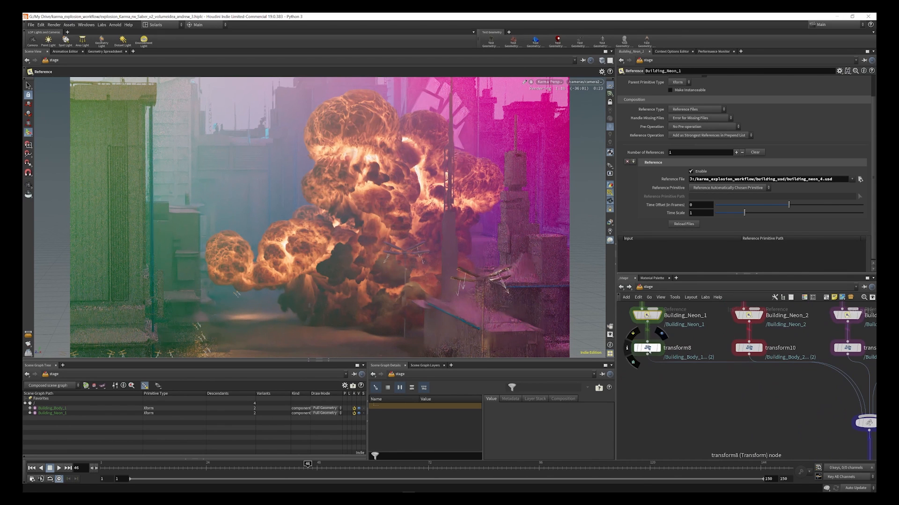
click(648, 348)
scroll(649, 353, down, 5)
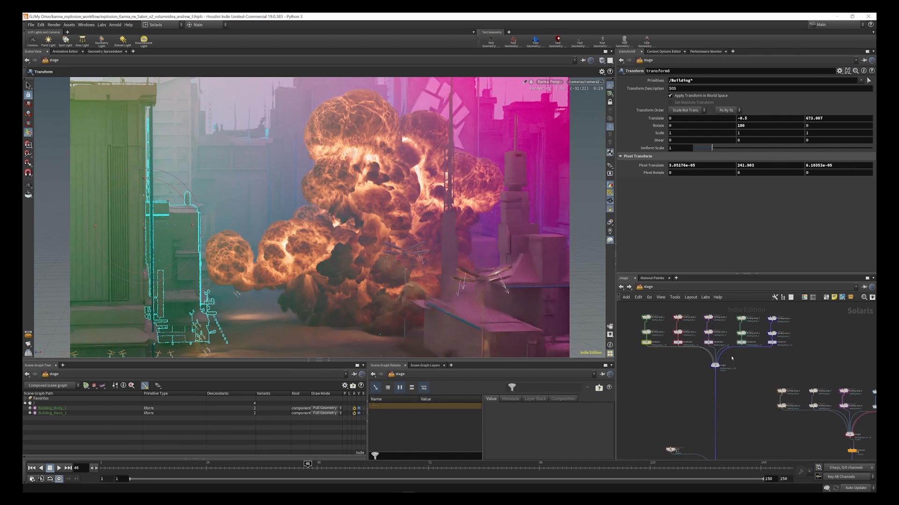
scroll(681, 341, up, 5)
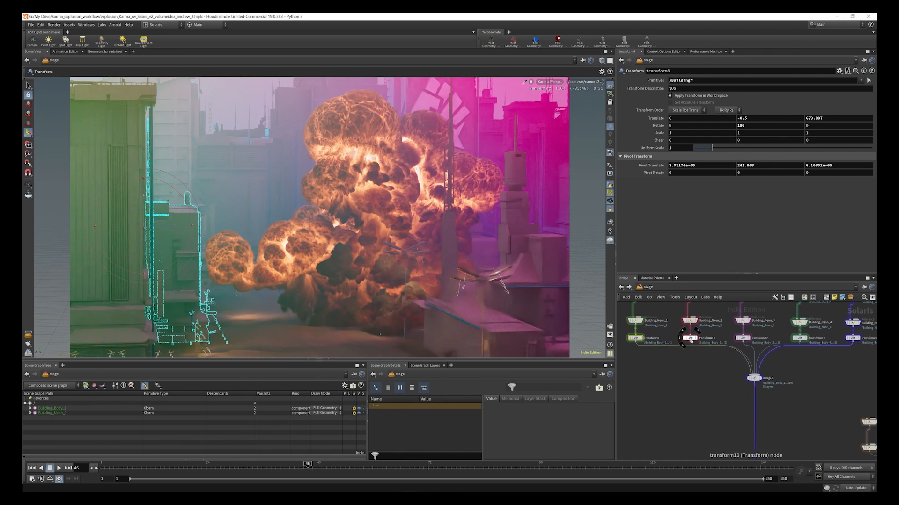
click(690, 338)
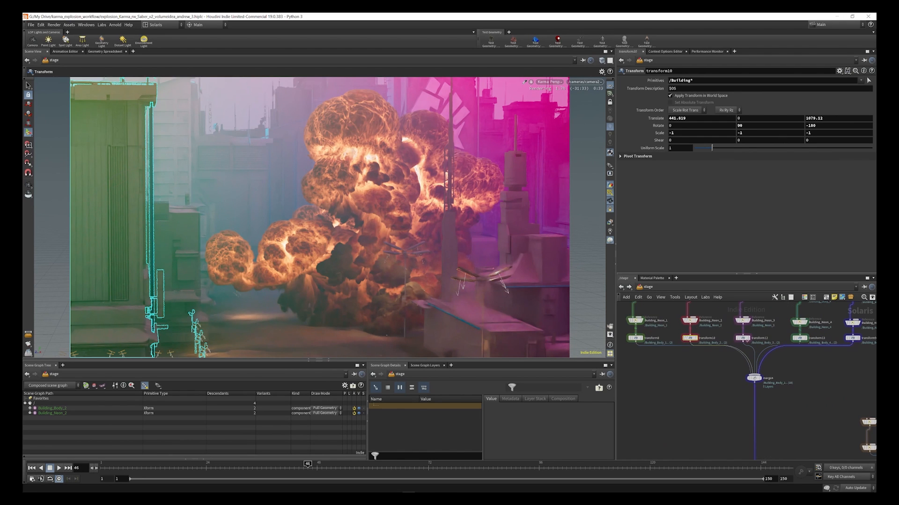
click(743, 338)
scroll(767, 345, down, 4)
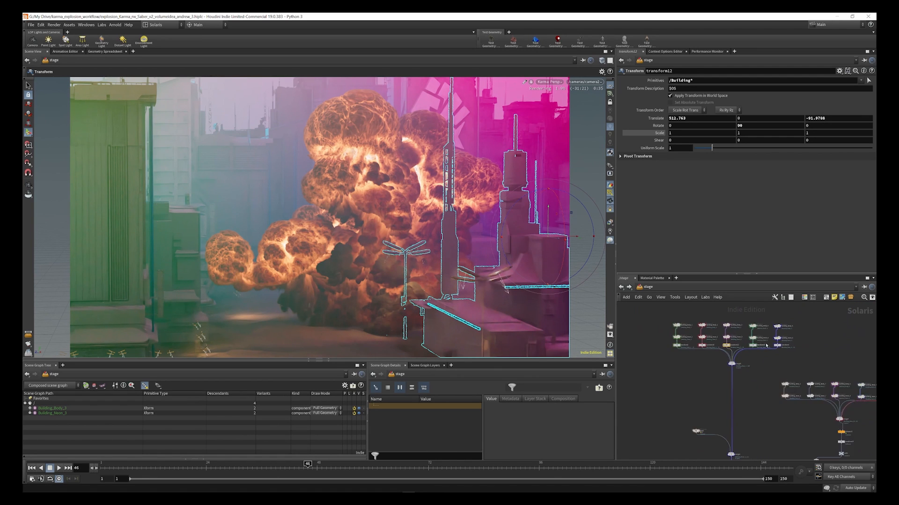
scroll(766, 345, up, 4)
click(744, 346)
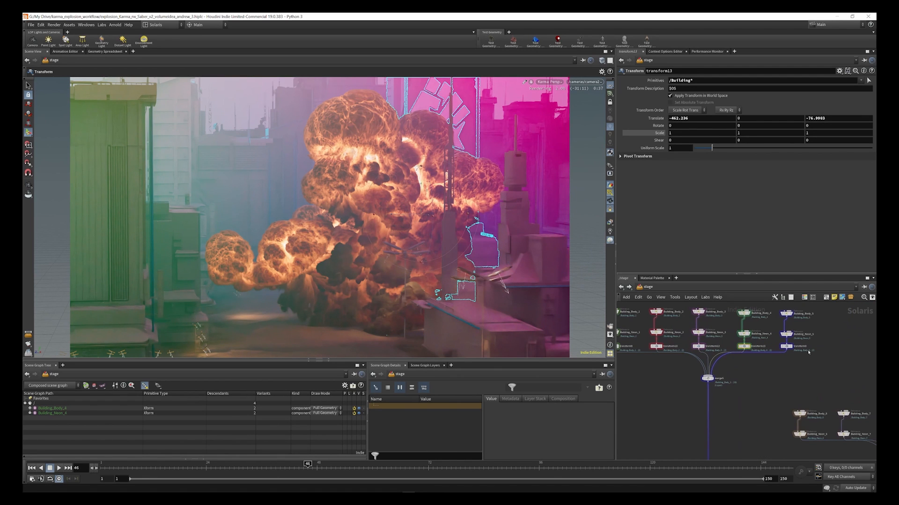
click(786, 347)
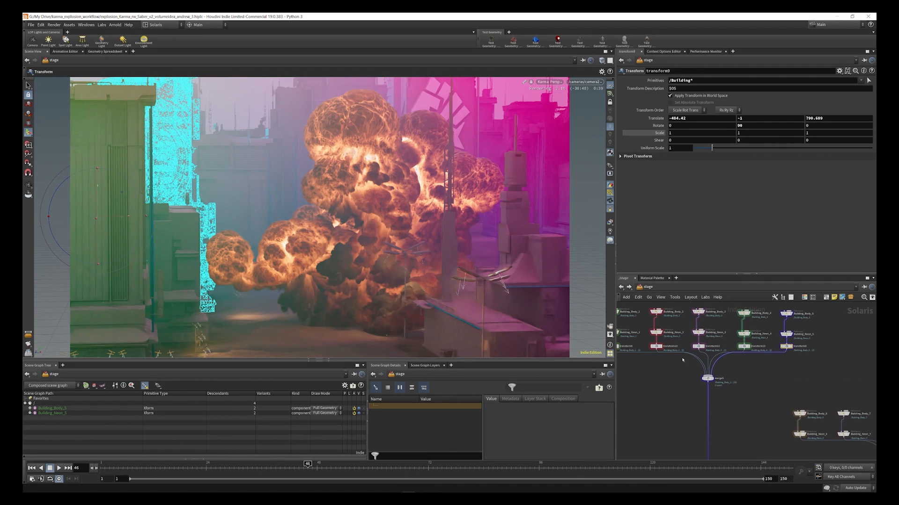
- Select the grid3 ground node, review its import and transform settings, and open its internal geometry network
scroll(713, 333, down, 5)
scroll(717, 356, up, 4)
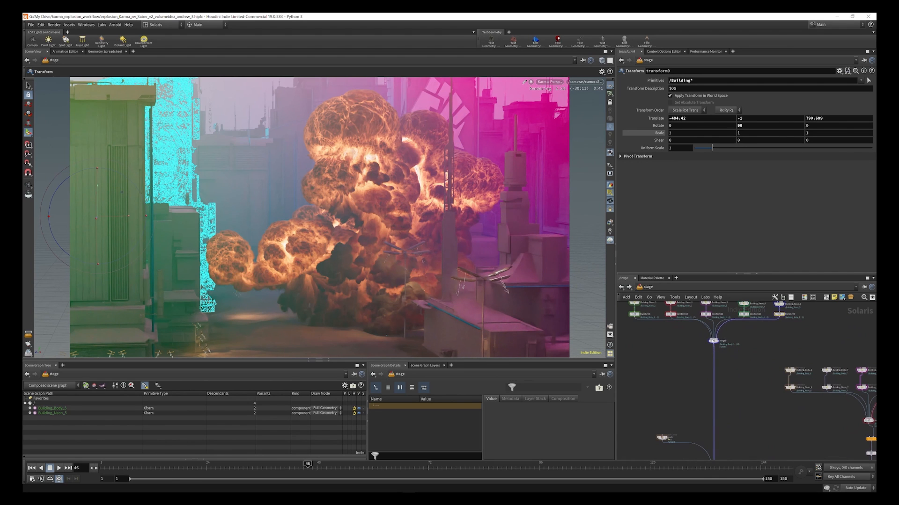
scroll(712, 340, down, 3)
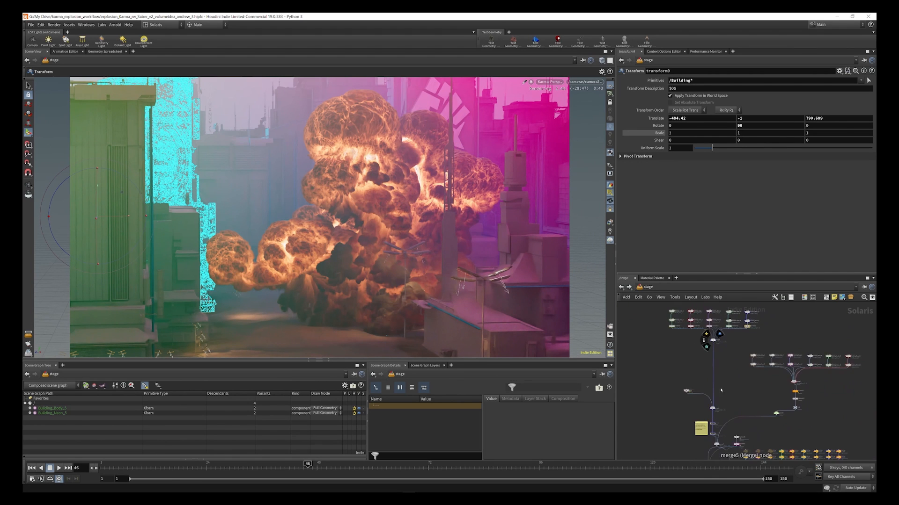
scroll(714, 403, up, 5)
click(635, 330)
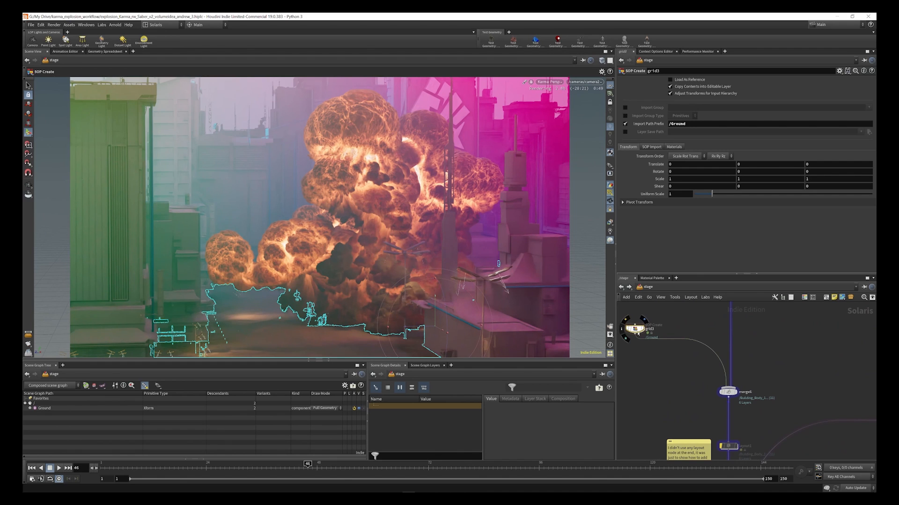
scroll(740, 374, down, 2)
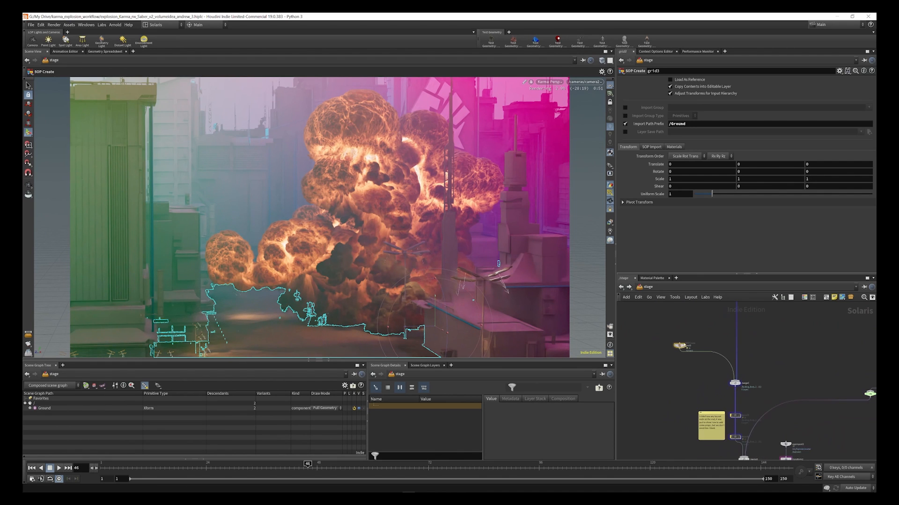
scroll(678, 328, up, 5)
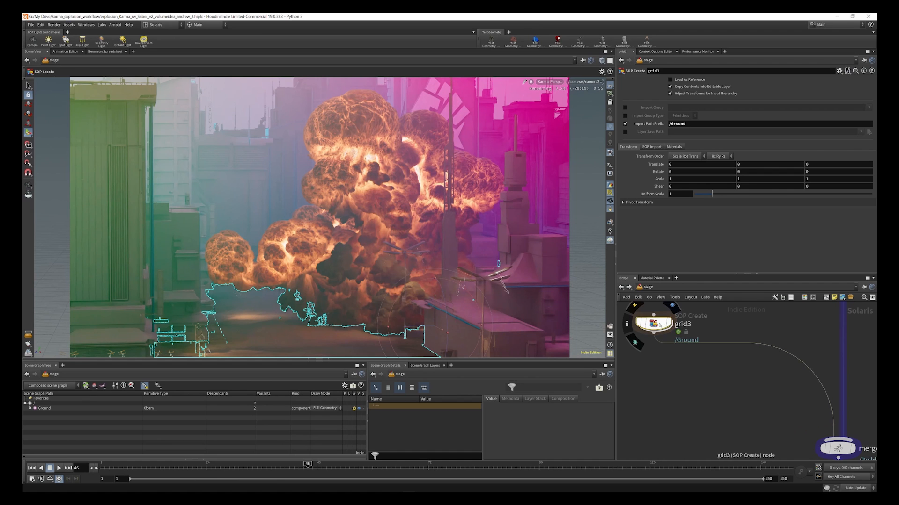
double_click(657, 324)
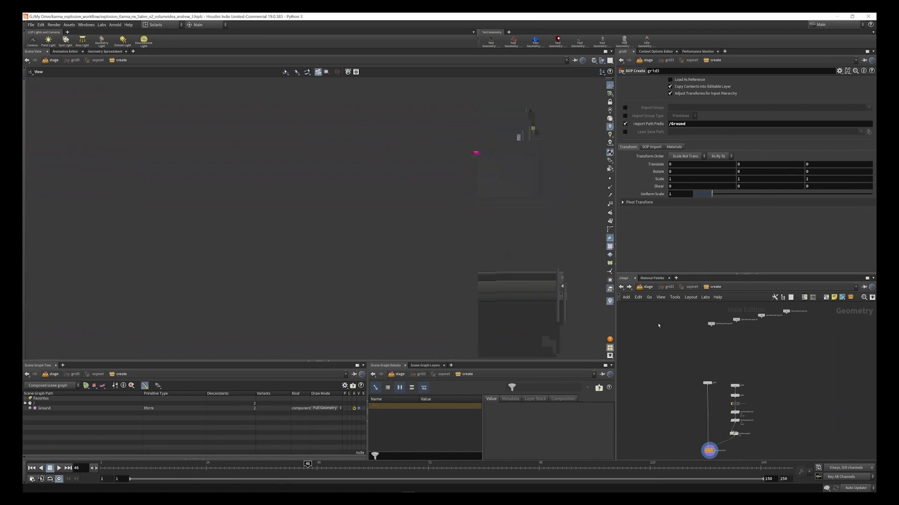
- Look over the node chains feeding copytopoints1 in the ground network and shift the grid1 node slightly down
scroll(696, 346, up, 9)
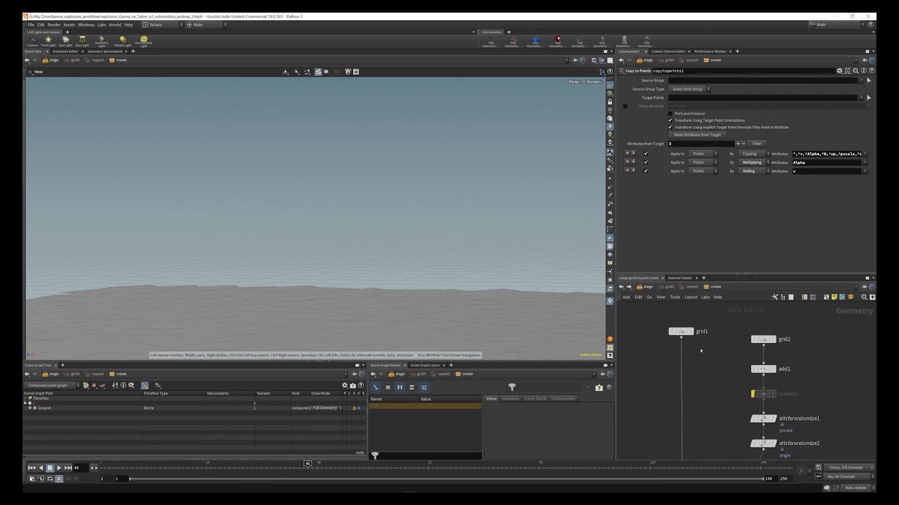
scroll(696, 331, down, 3)
scroll(693, 329, down, 4)
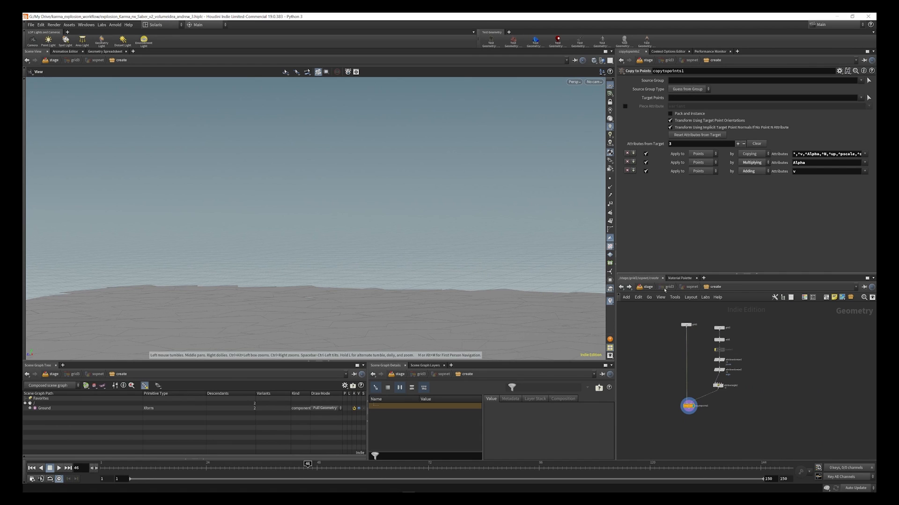
drag(686, 324, 685, 335)
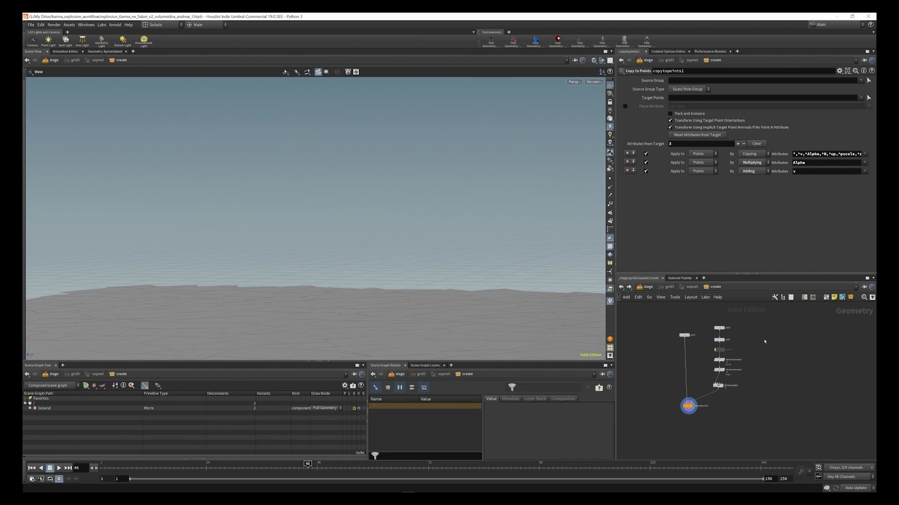
key(Tab)
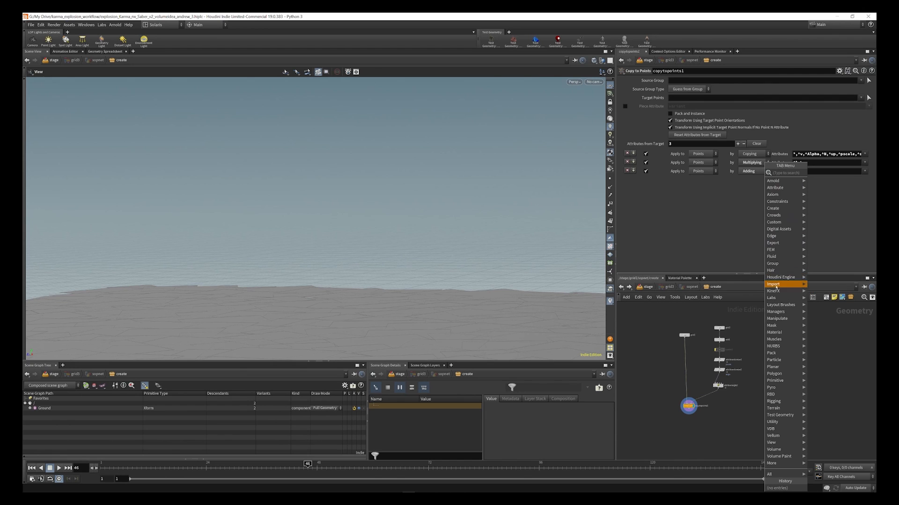
click(679, 322)
scroll(752, 359, up, 3)
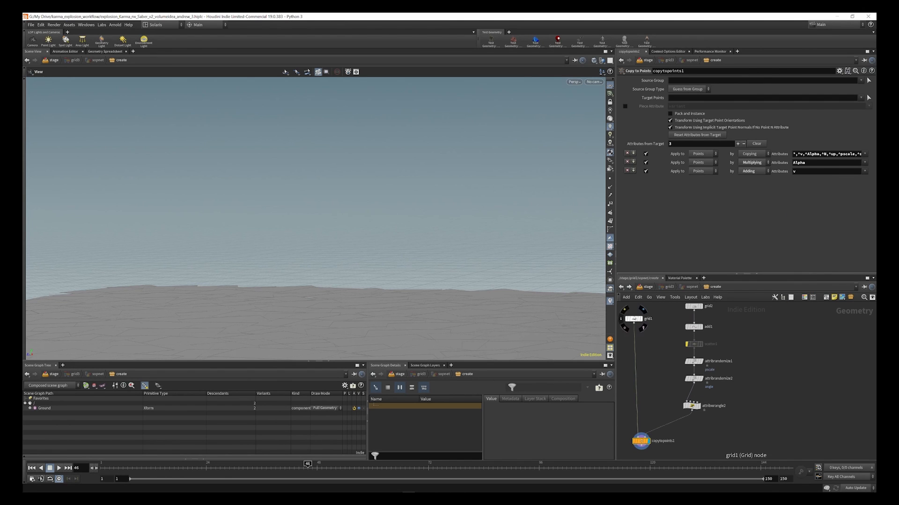
- Select the grid2 node and check its size, row and column settings
scroll(655, 394, down, 2)
scroll(687, 330, up, 4)
click(671, 337)
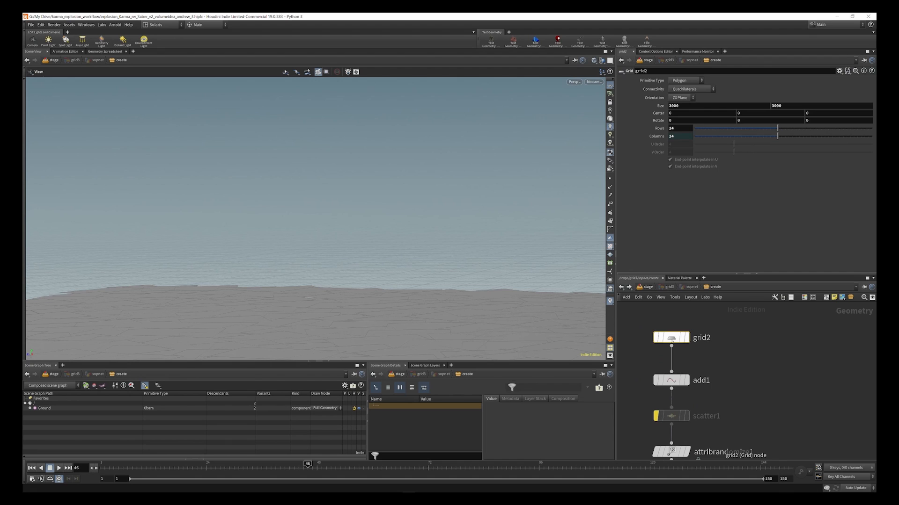
scroll(690, 326, down, 1)
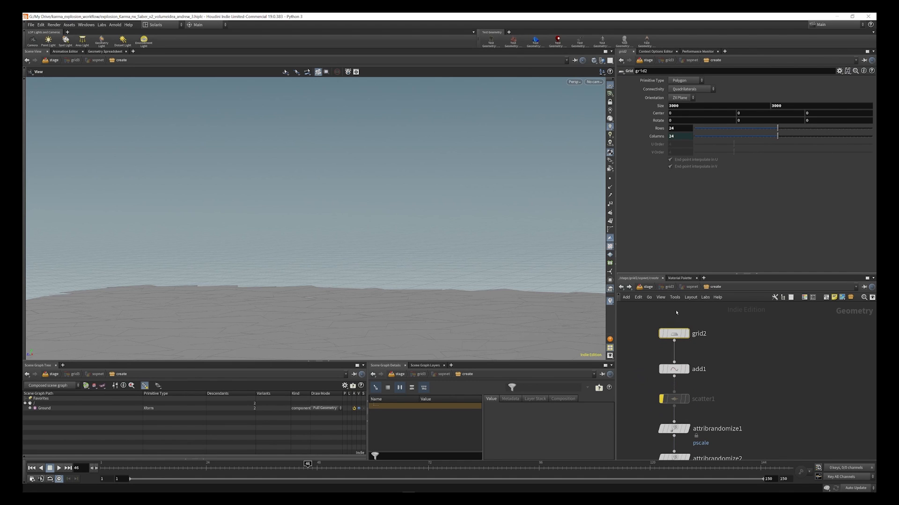
- Display the output of the add1 node as points in the viewport and review its point settings
scroll(675, 313, down, 3)
scroll(682, 346, up, 4)
click(682, 344)
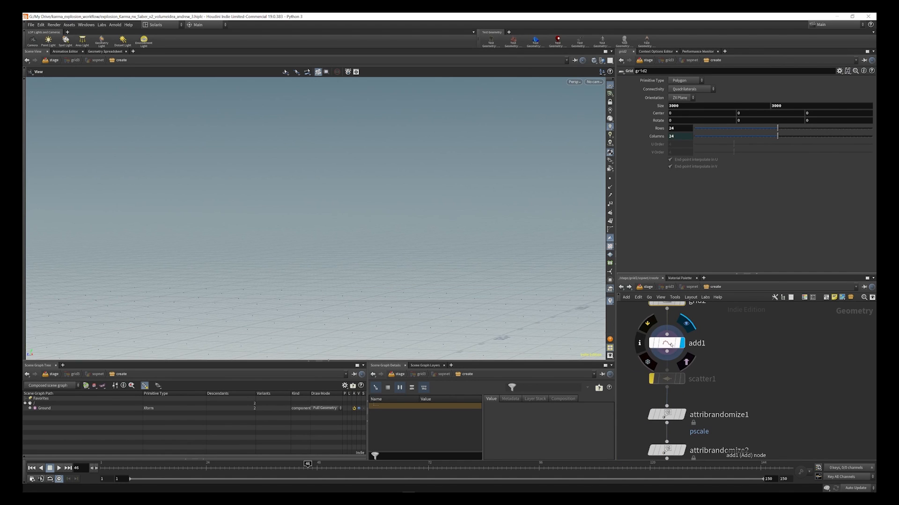
click(669, 344)
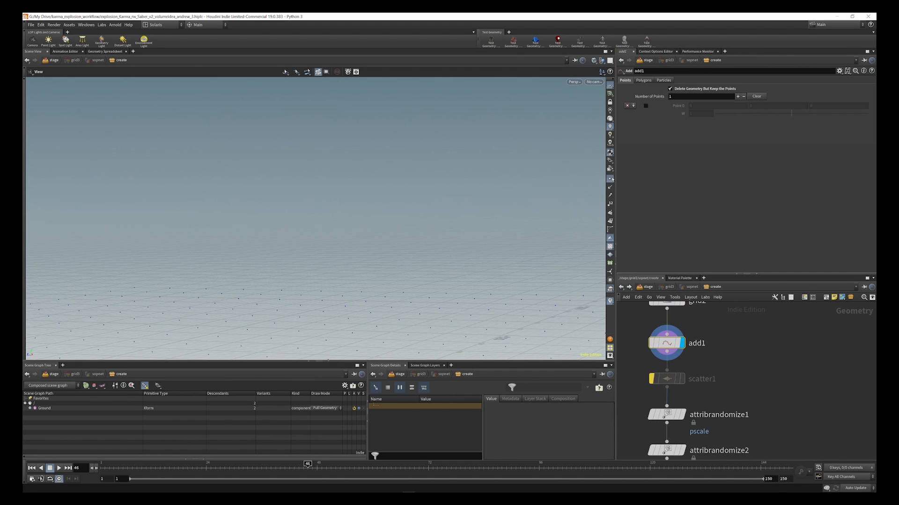
scroll(680, 379, down, 2)
scroll(680, 379, up, 2)
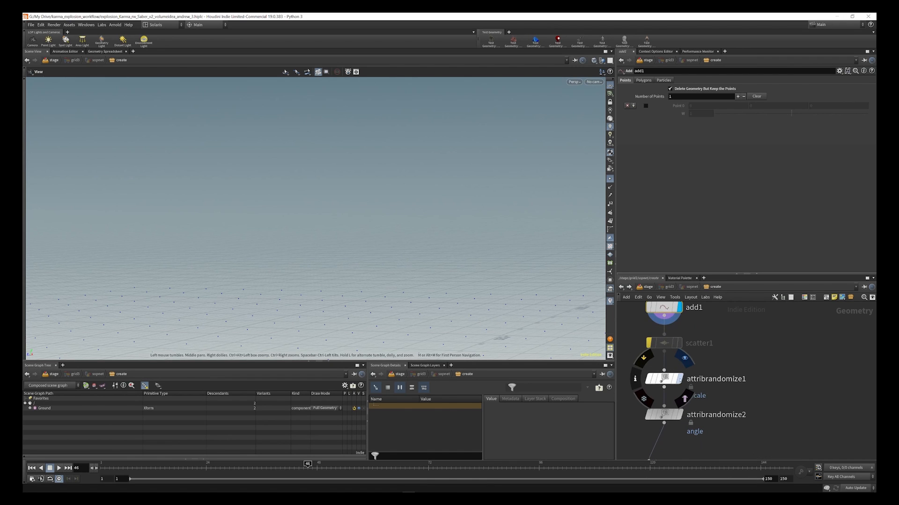
- Display the pscale and angle Attribute Randomize nodes in turn and review their distribution ranges
click(663, 378)
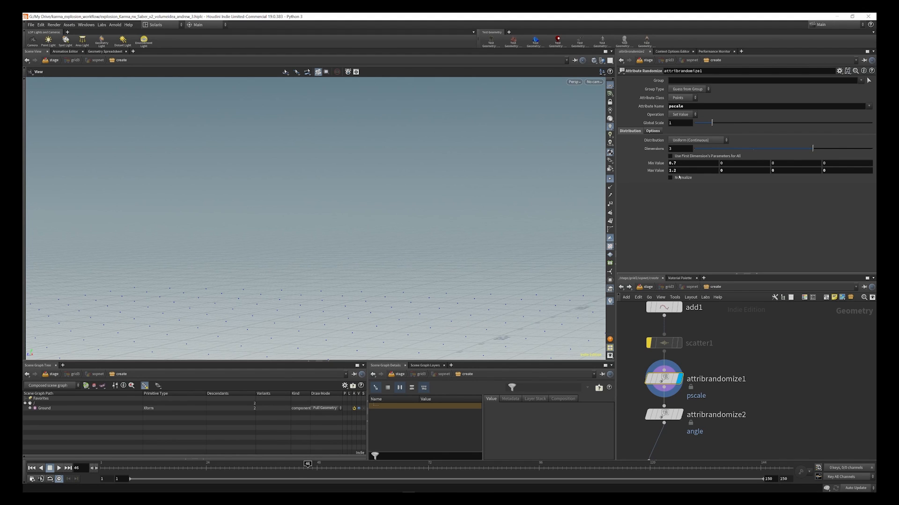
scroll(706, 323, down, 2)
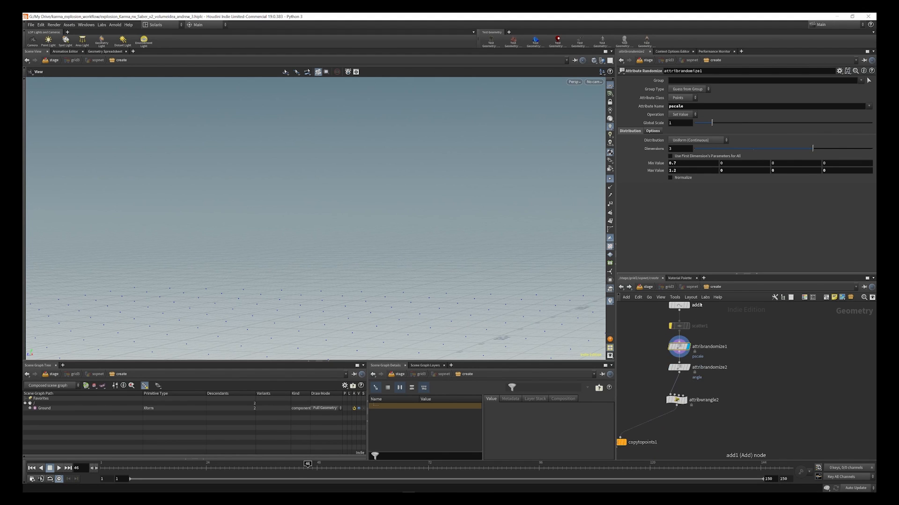
scroll(689, 375, up, 2)
click(674, 368)
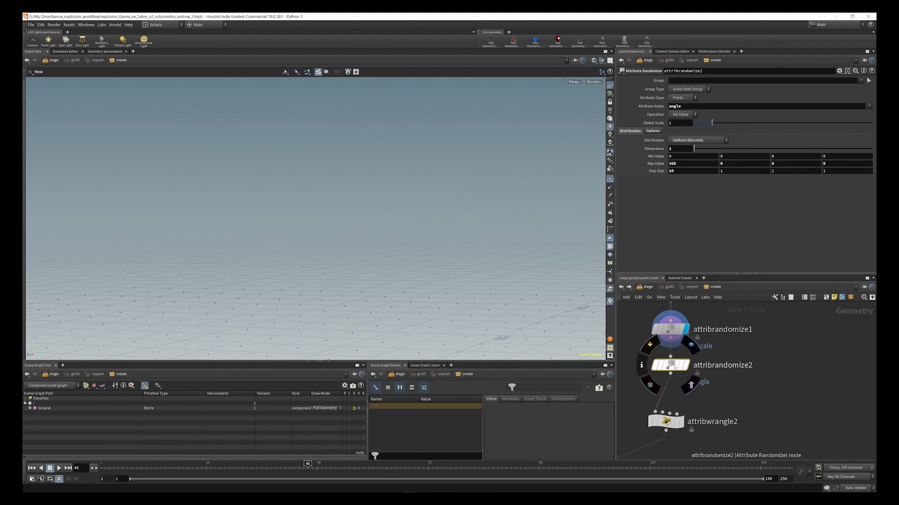
click(686, 365)
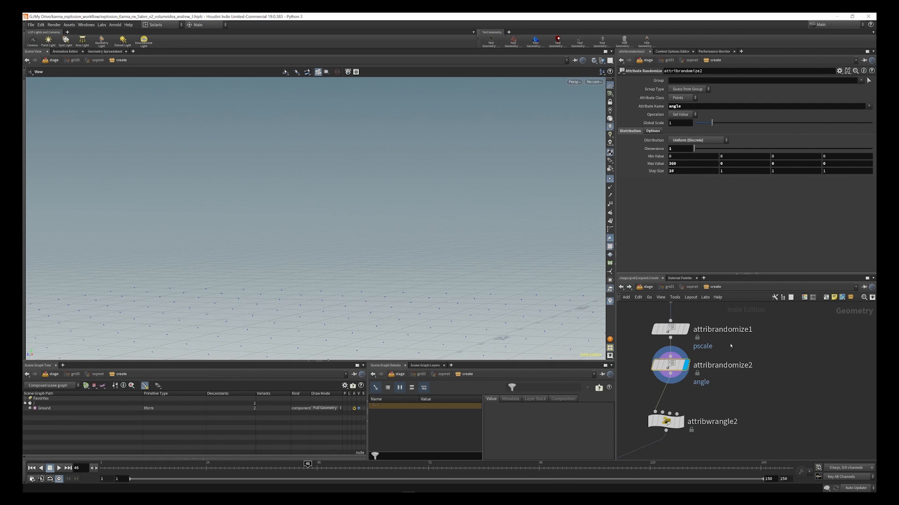
- Examine the VEX code in attribwrangle2 that converts the random angle into an orient quaternion
scroll(730, 344, down, 3)
scroll(708, 393, up, 4)
click(681, 376)
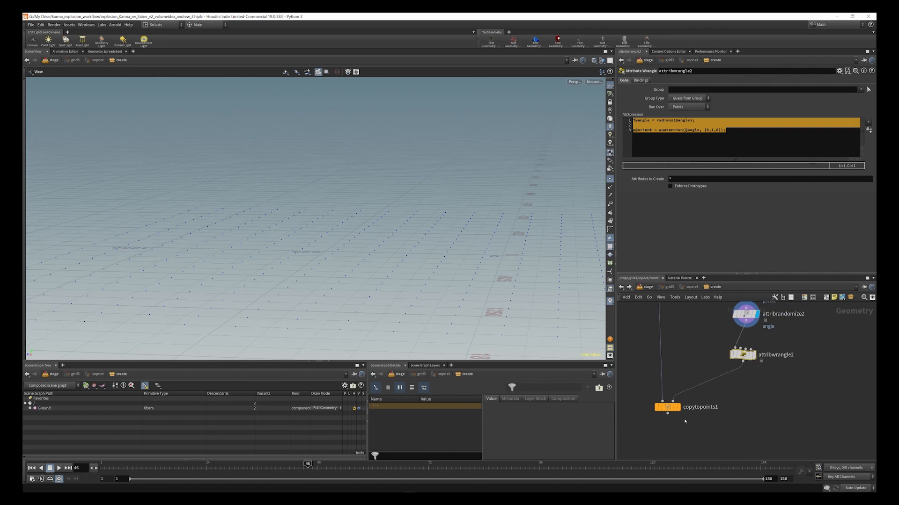
- Display copytopoints1 and inspect the copied ground tiles up close
scroll(684, 419, down, 2)
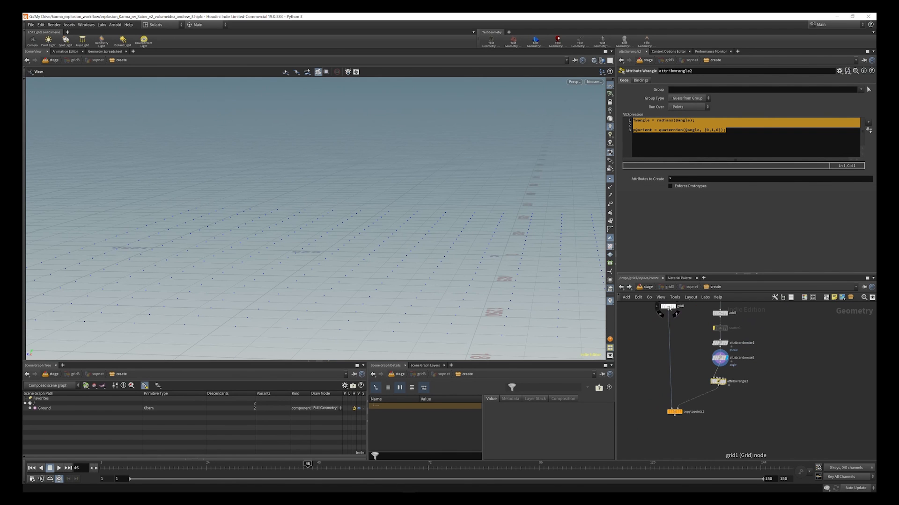
click(683, 414)
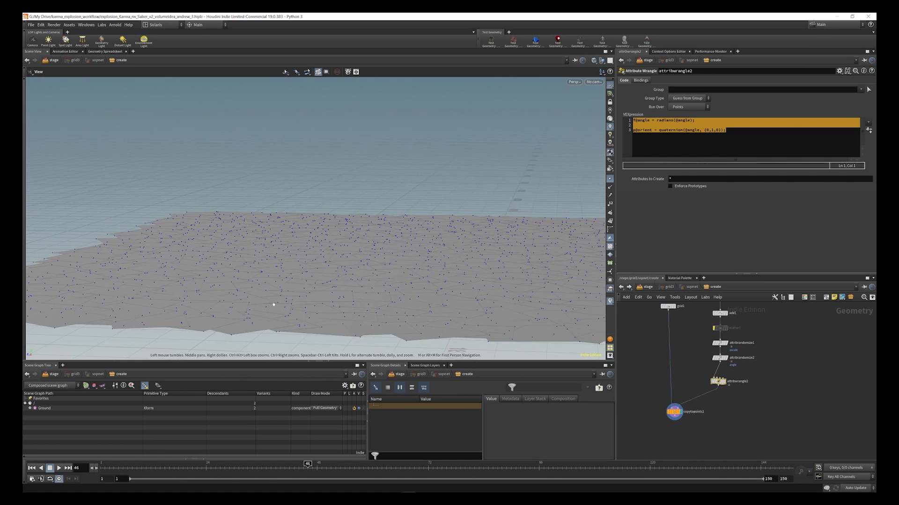
scroll(440, 292, up, 3)
drag(329, 237, 82, 106)
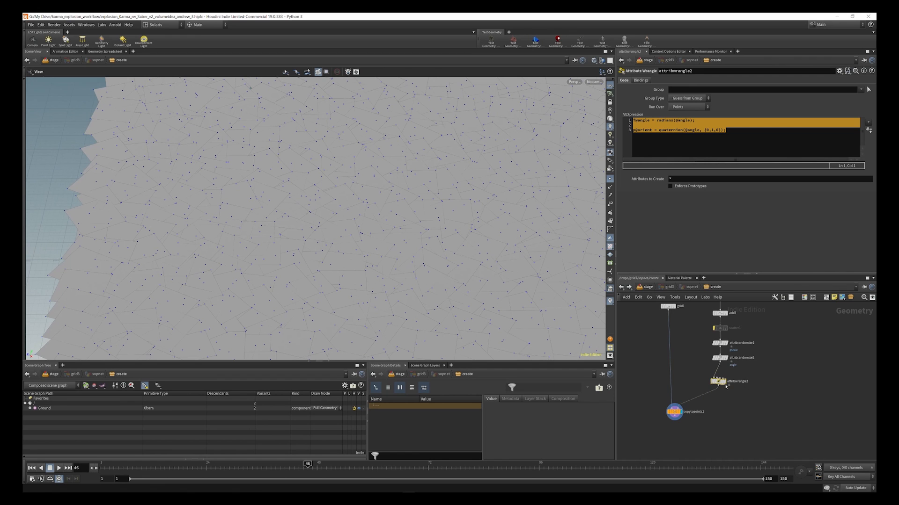
- Bypass attribwrangle2 and inspect the whole ground without the random tile orientation
scroll(718, 381, up, 4)
click(691, 357)
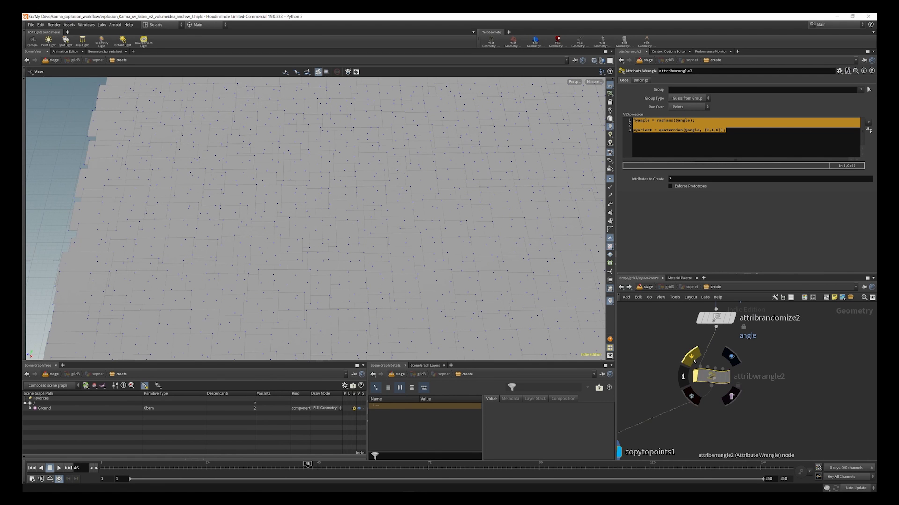
right_drag(139, 222, 307, 202)
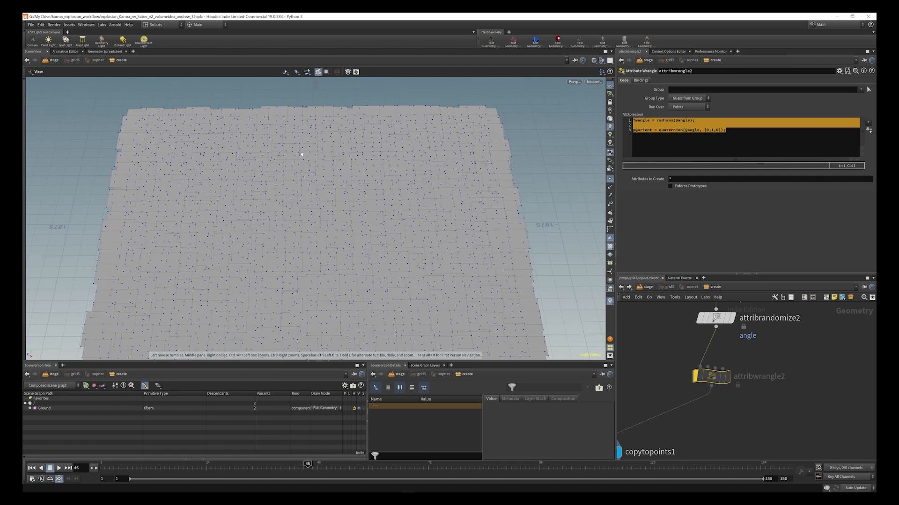
drag(302, 154, 296, 123)
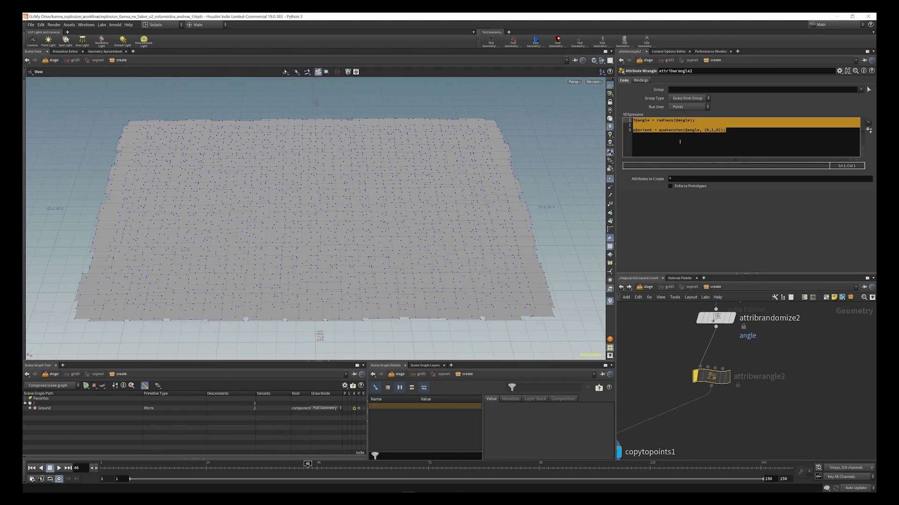
- Re-enable attribwrangle2 and inspect the ground with its randomly rotated tiles from several angles
click(683, 130)
mouse_move(708, 375)
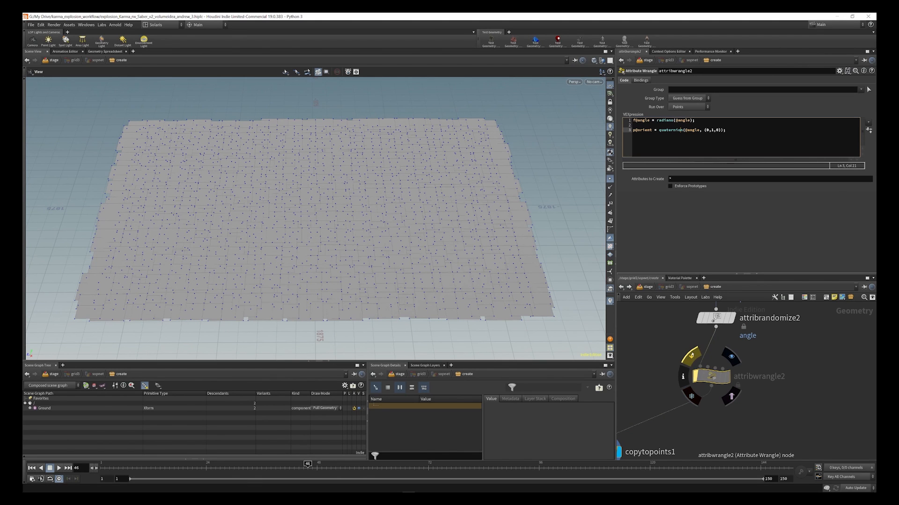
click(691, 356)
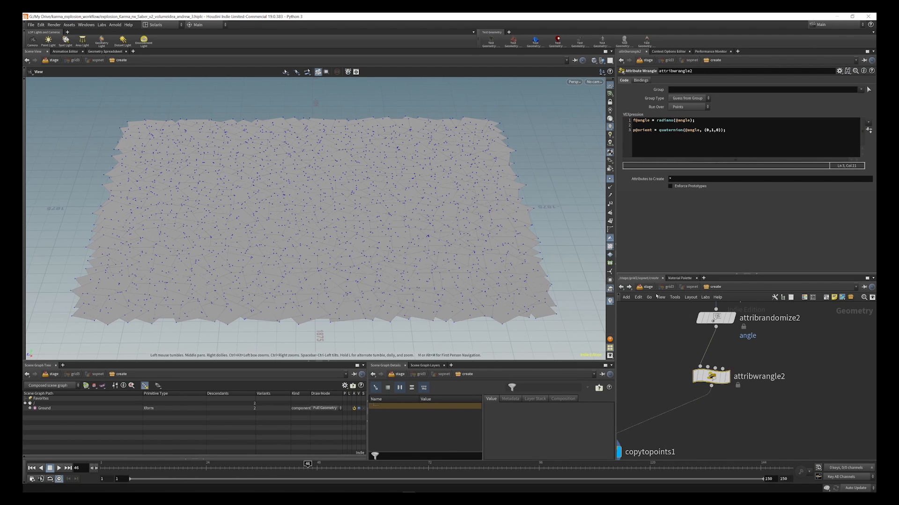
drag(359, 243, 290, 180)
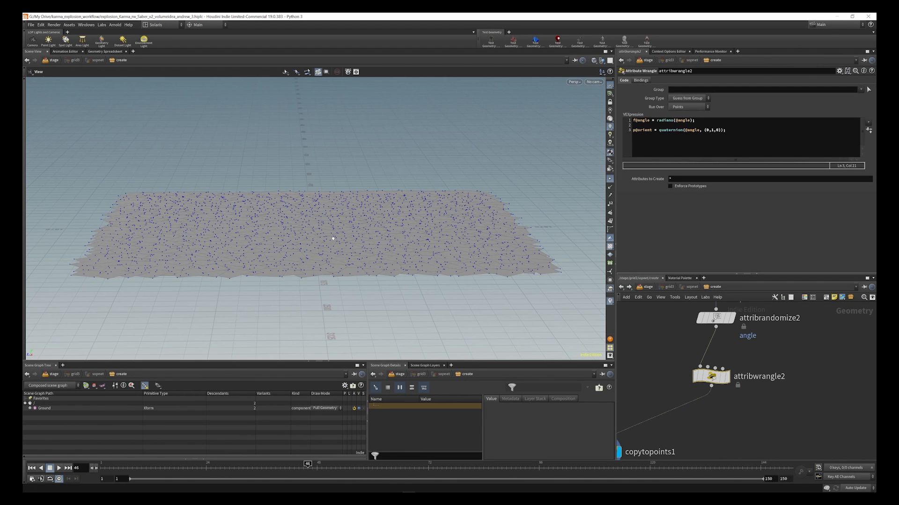
drag(333, 239, 329, 228)
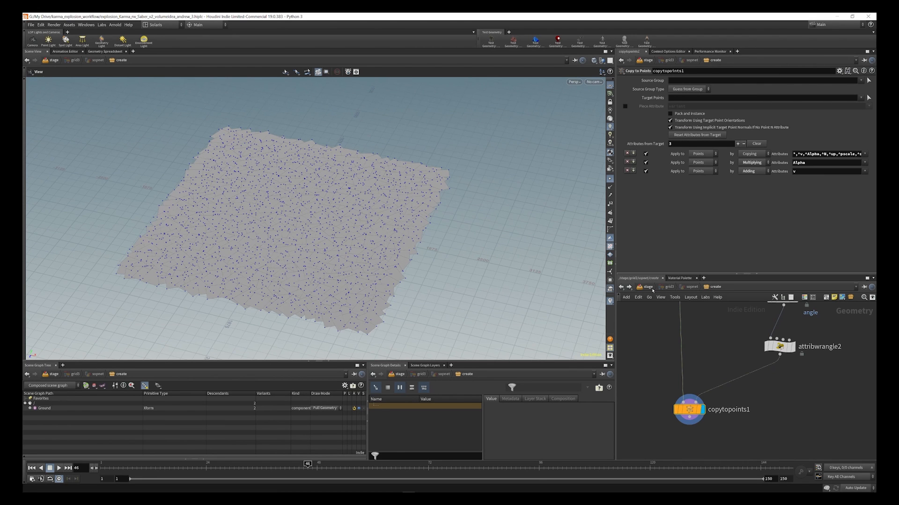
- Return to the stage network and show the reference settings of Building_Body_6
click(646, 287)
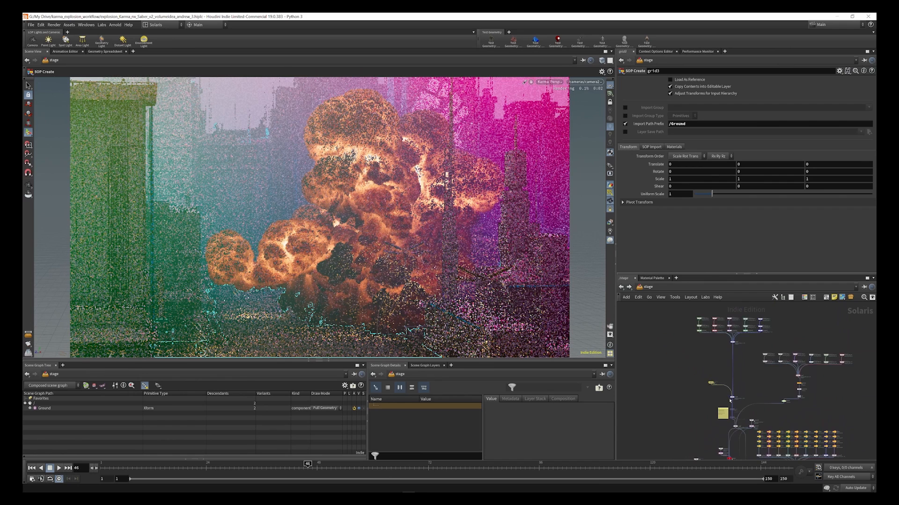
scroll(738, 399, up, 2)
scroll(719, 390, down, 5)
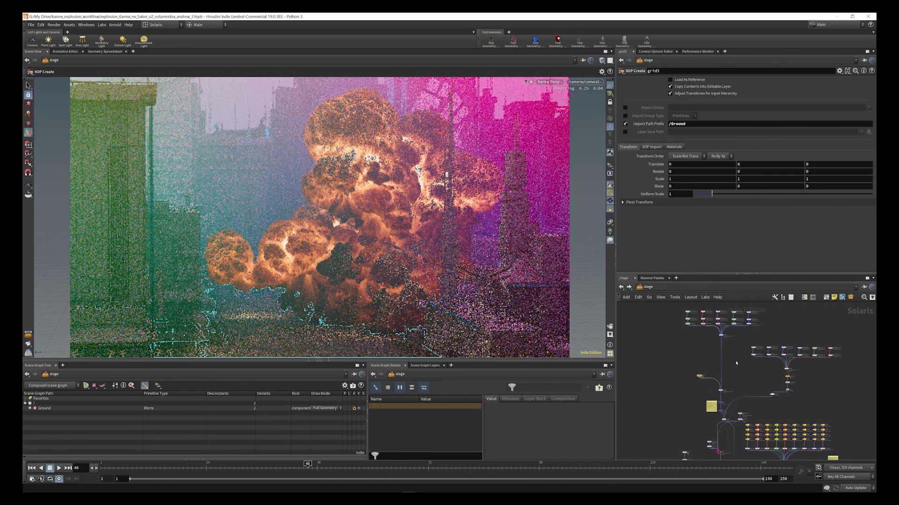
scroll(763, 354, up, 3)
scroll(764, 356, up, 1)
middle_drag(764, 356, 714, 355)
click(696, 347)
scroll(703, 359, up, 4)
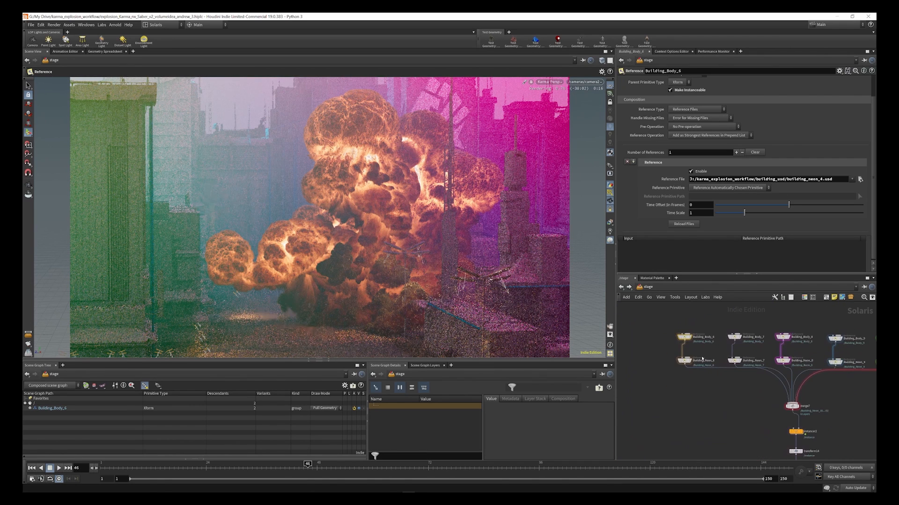
- Trace the building references into merge7 and show the settings of instancer2
scroll(702, 355, up, 1)
scroll(701, 354, down, 2)
scroll(718, 360, down, 5)
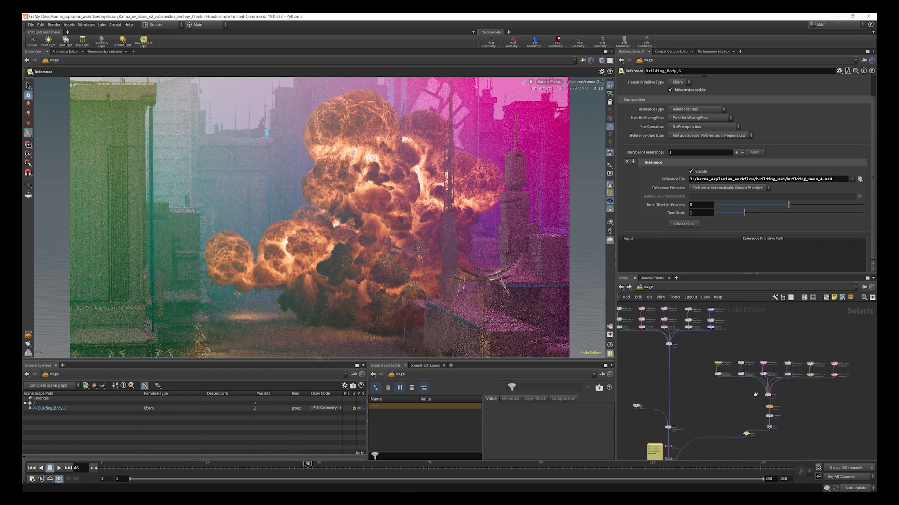
scroll(775, 405, up, 6)
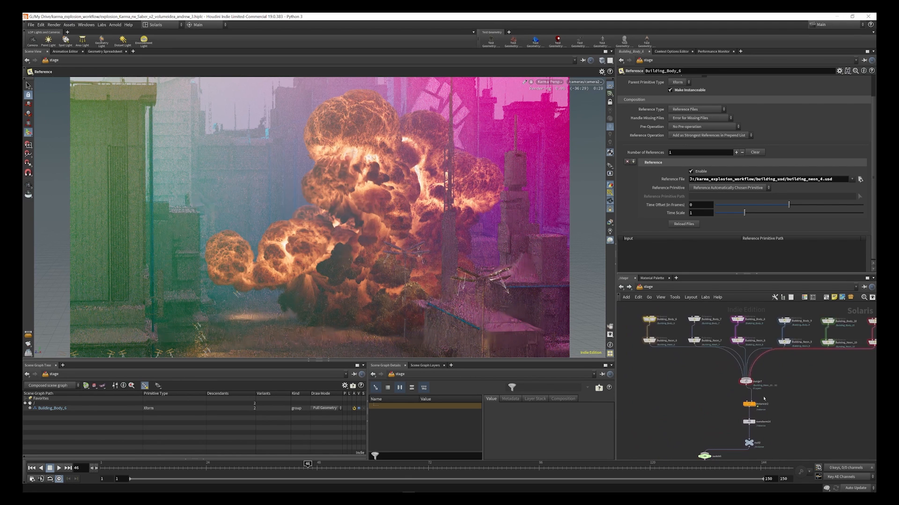
scroll(737, 390, down, 5)
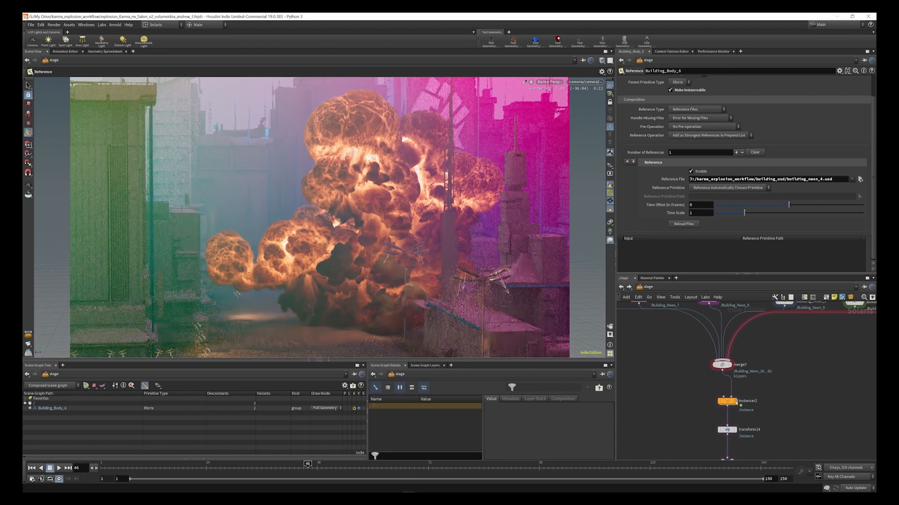
scroll(737, 396, up, 4)
click(723, 405)
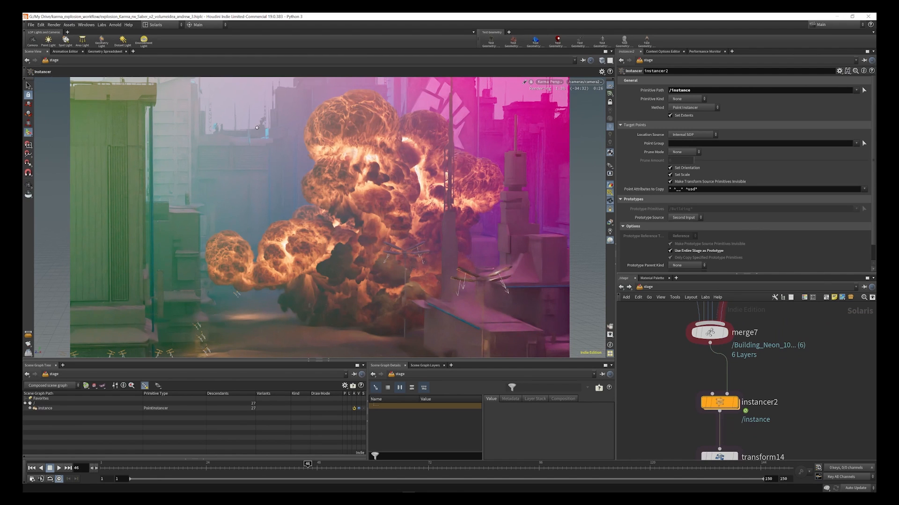
- Follow the instanced buildings branch down to switch6 and show its input selection settings
scroll(726, 348, down, 8)
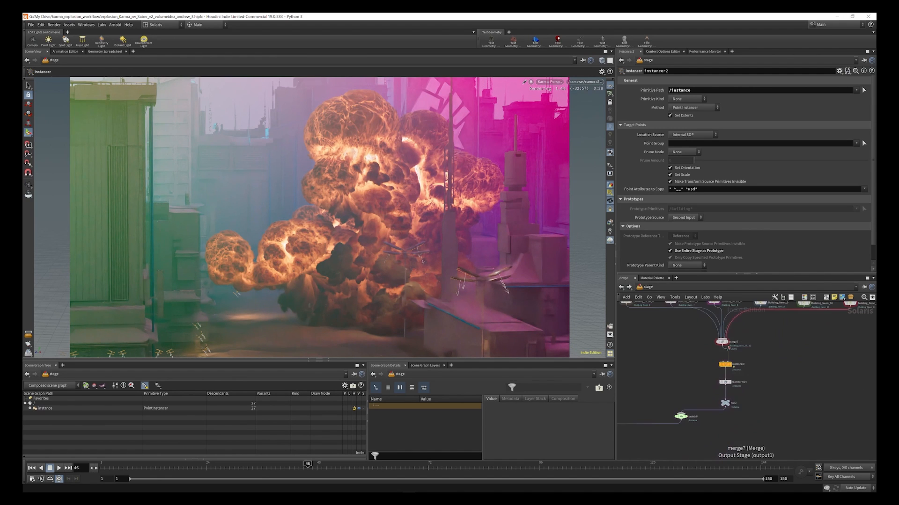
scroll(699, 403, up, 3)
scroll(700, 402, up, 4)
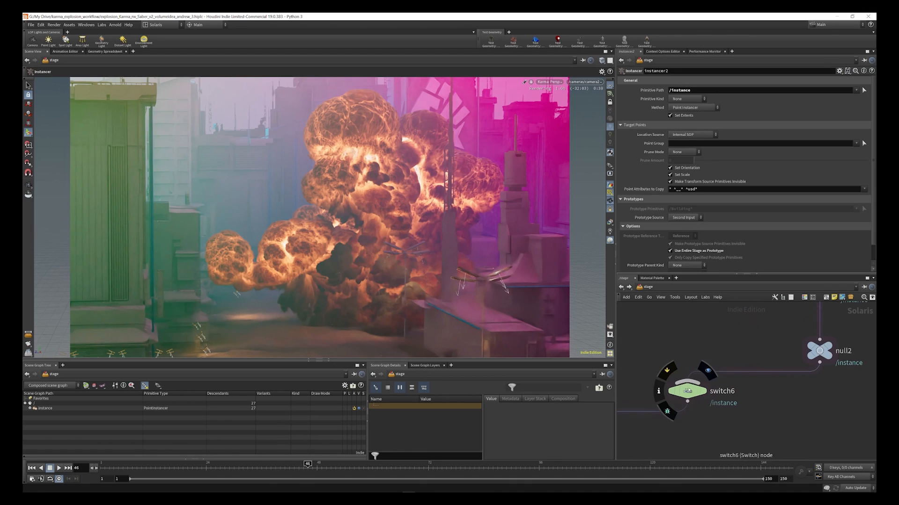
click(687, 391)
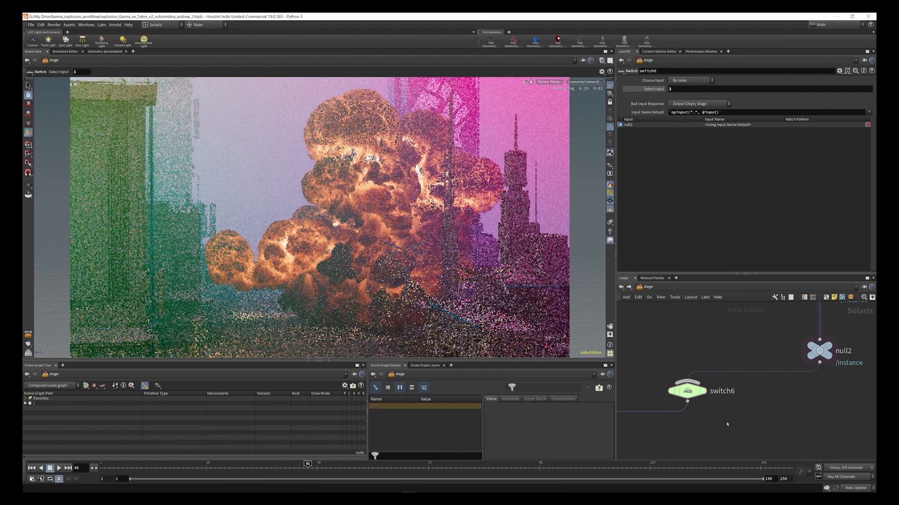
- Look briefly inside the instancer2 network and return to the stage
scroll(712, 423, down, 4)
scroll(712, 423, down, 2)
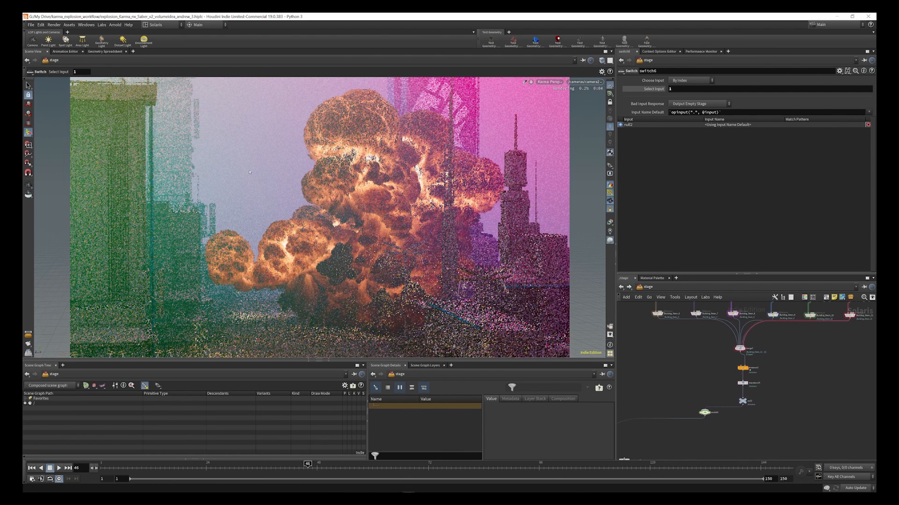
scroll(736, 379, up, 3)
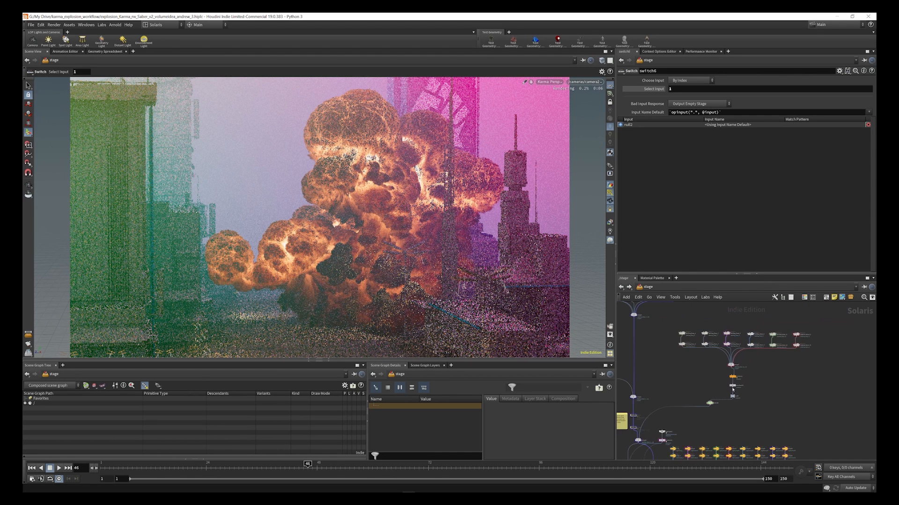
scroll(736, 379, up, 2)
double_click(728, 348)
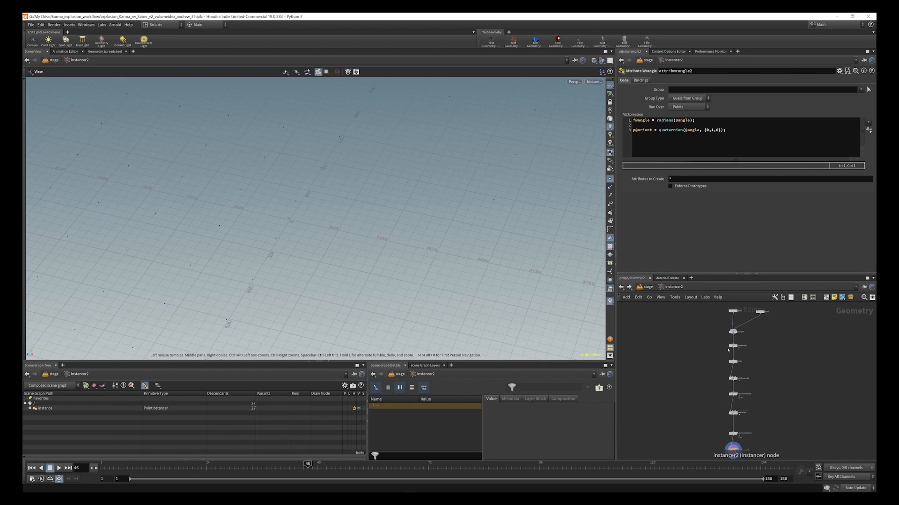
click(647, 287)
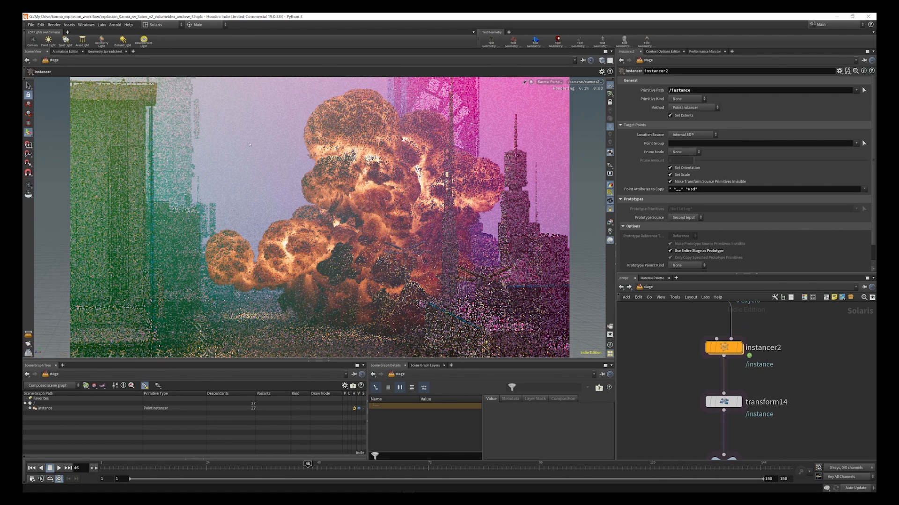
- Review the connections around instancer2, then enter its network and examine how grid1 and grid2 feed merge1
scroll(733, 339, up, 2)
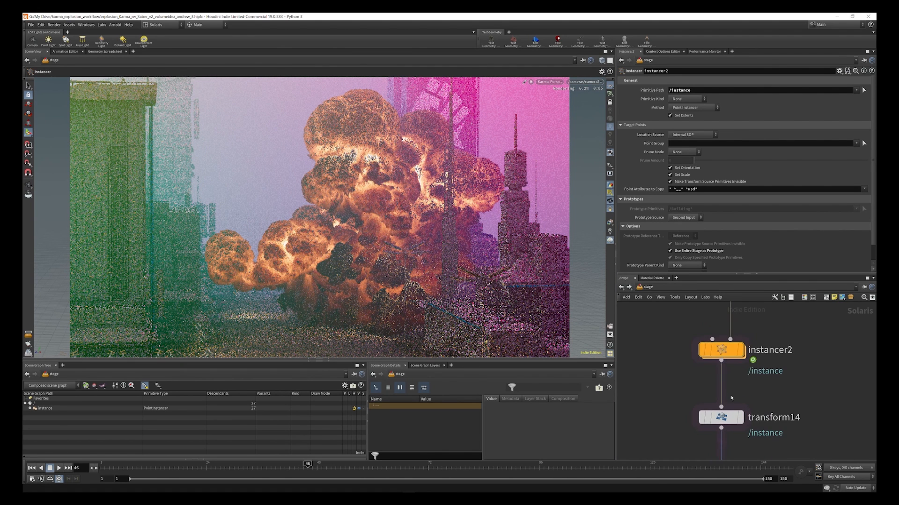
scroll(730, 396, down, 4)
scroll(728, 384, up, 2)
scroll(709, 408, down, 3)
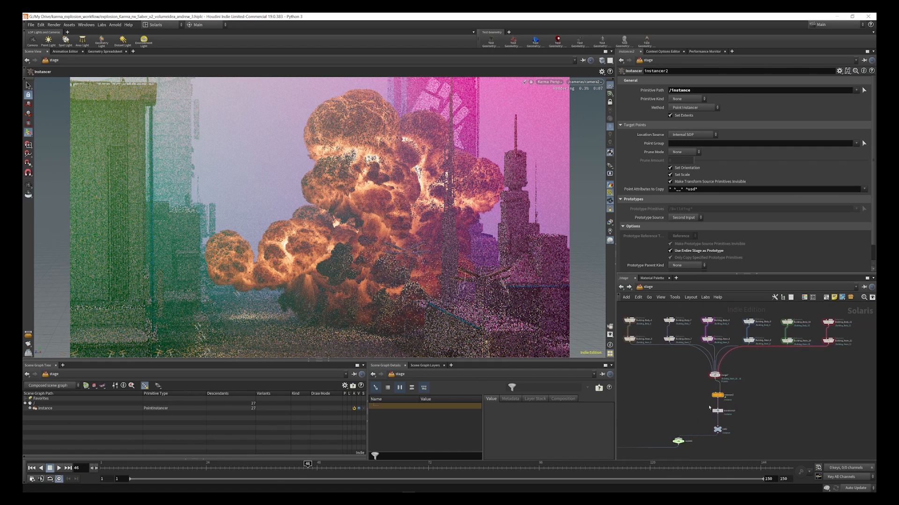
scroll(665, 344, up, 4)
scroll(702, 374, down, 3)
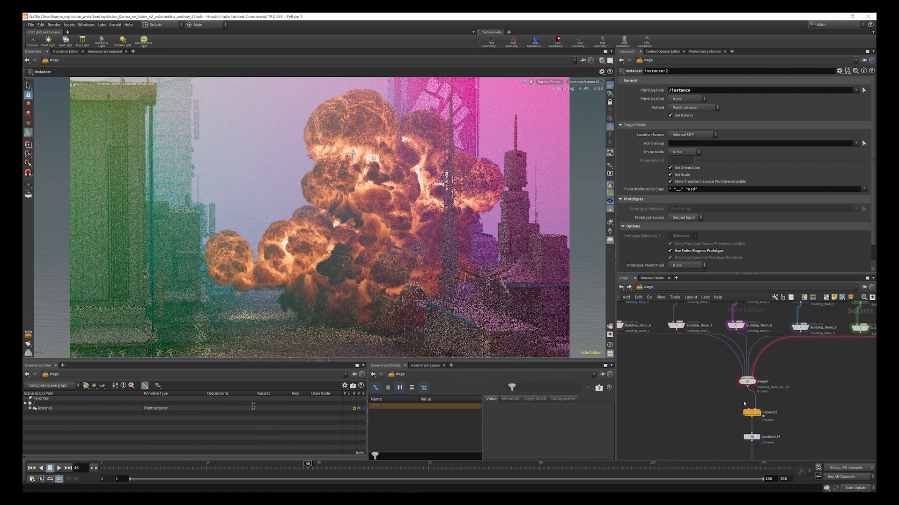
scroll(753, 392, up, 4)
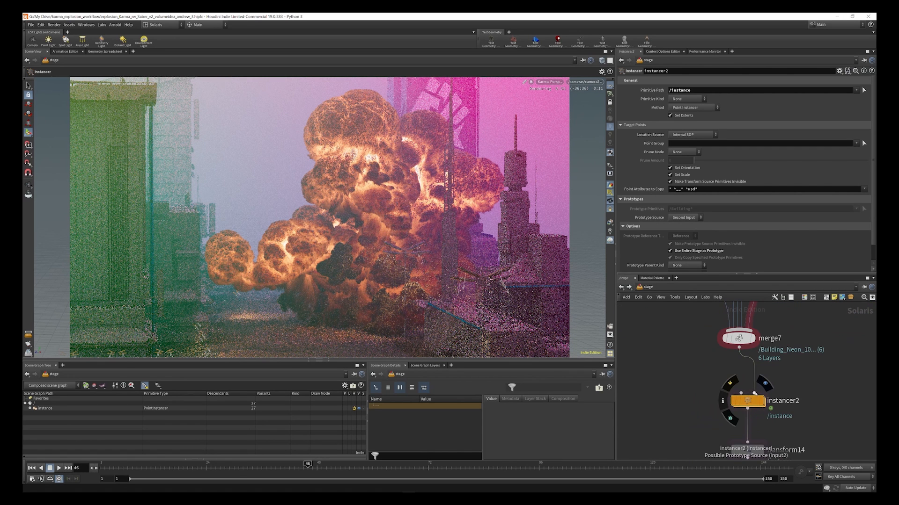
double_click(749, 402)
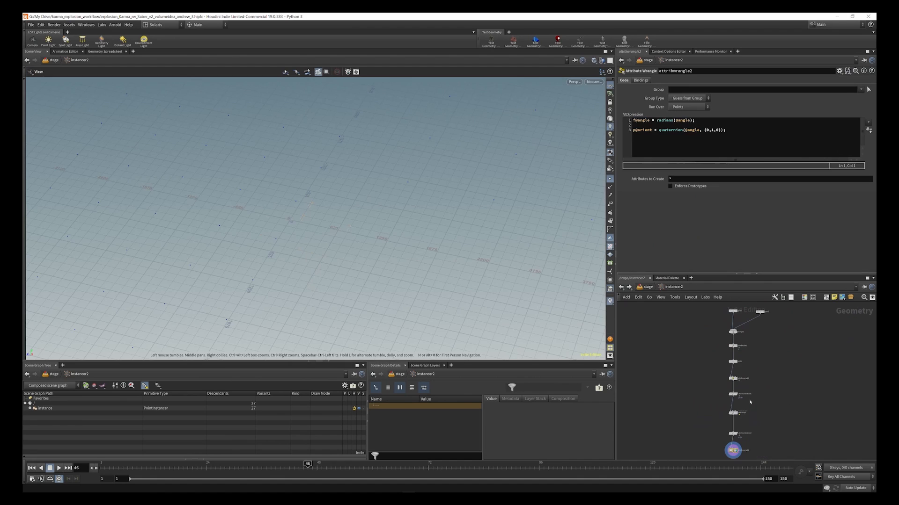
scroll(734, 347, up, 5)
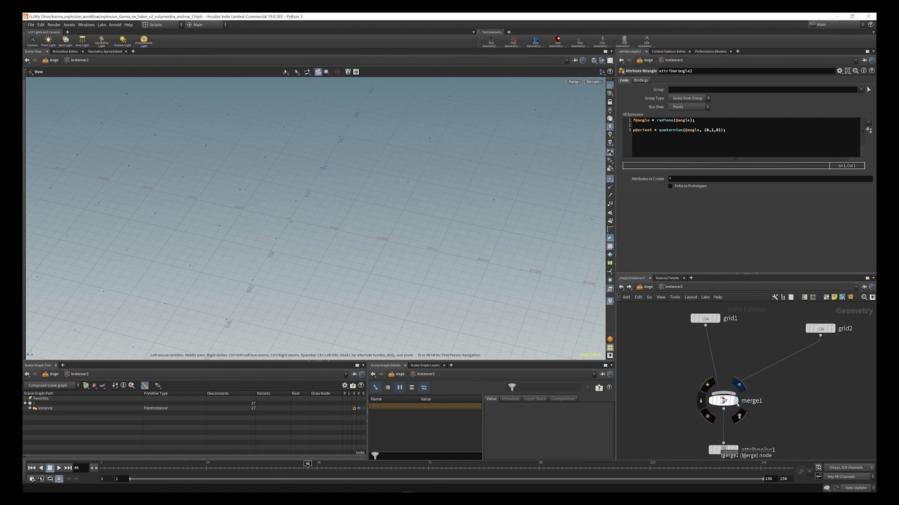
- Display the combined grids at merge1 and the noise-displaced result of attribnoise1, and show the noise node's settings
click(742, 389)
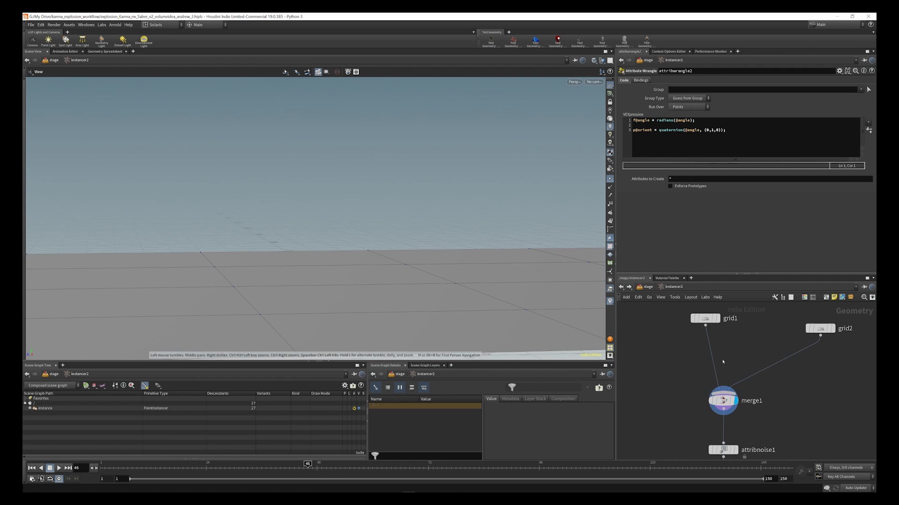
scroll(722, 362, down, 5)
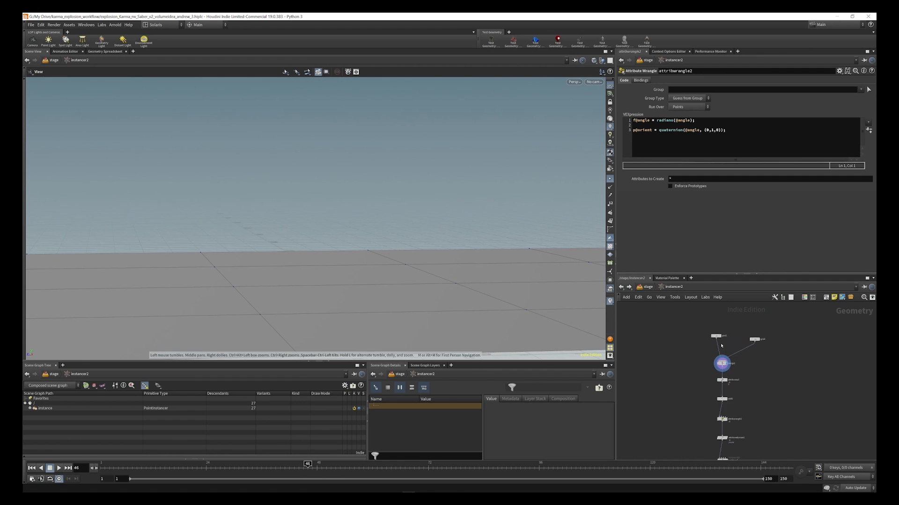
middle_drag(724, 360, 722, 348)
scroll(725, 365, up, 6)
click(707, 358)
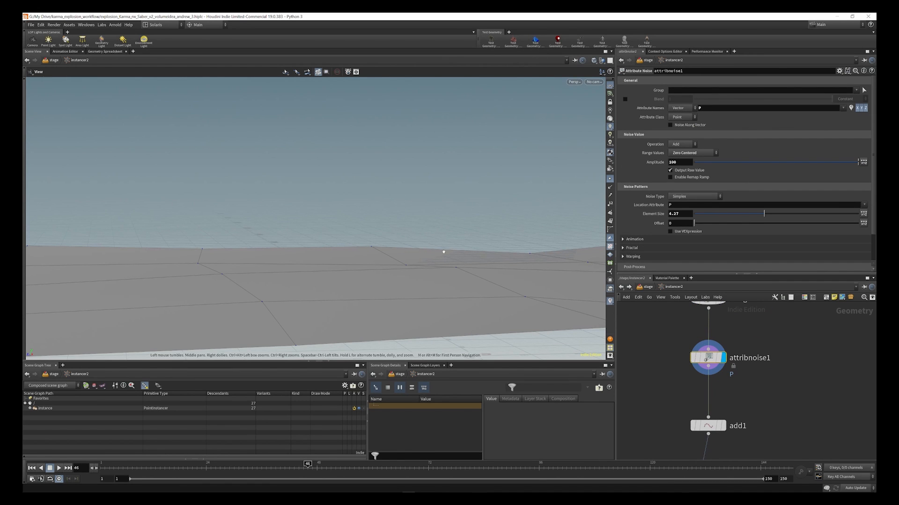
drag(387, 253, 305, 229)
scroll(283, 200, down, 6)
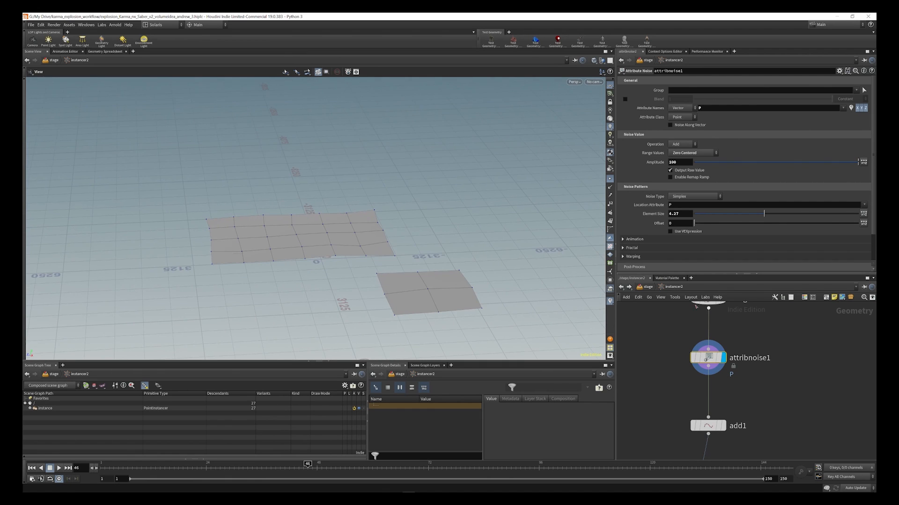
scroll(714, 414, down, 3)
scroll(721, 430, up, 4)
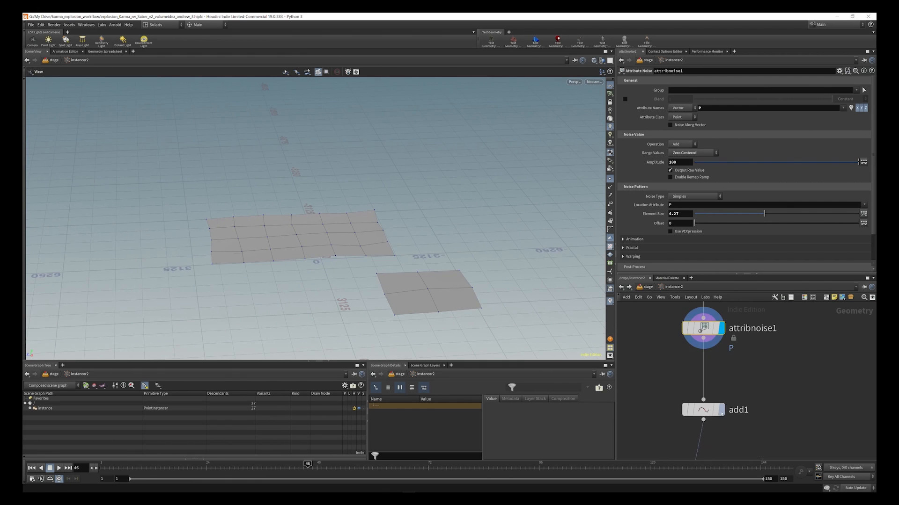
- Display the points output by add1 and the flattened points from attribwrangle1, and show the wrangle's code
click(722, 410)
scroll(754, 354, down, 4)
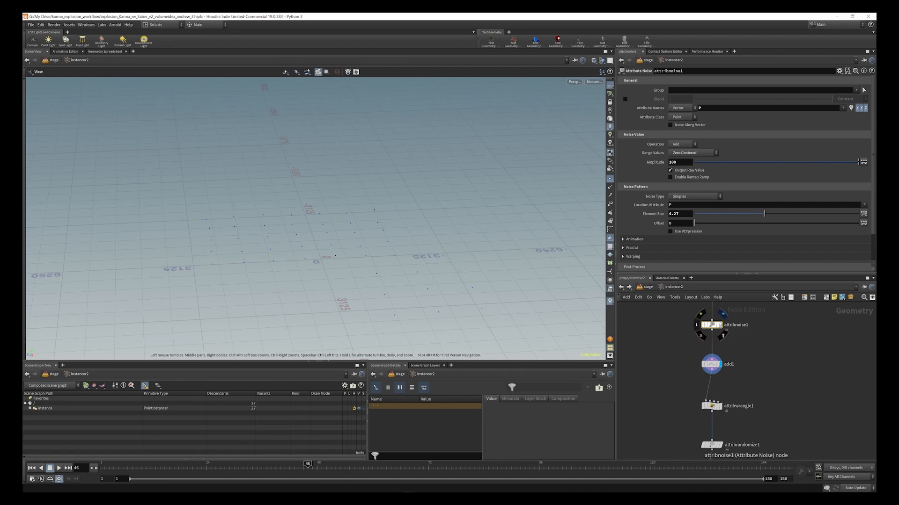
scroll(705, 366, up, 4)
click(702, 365)
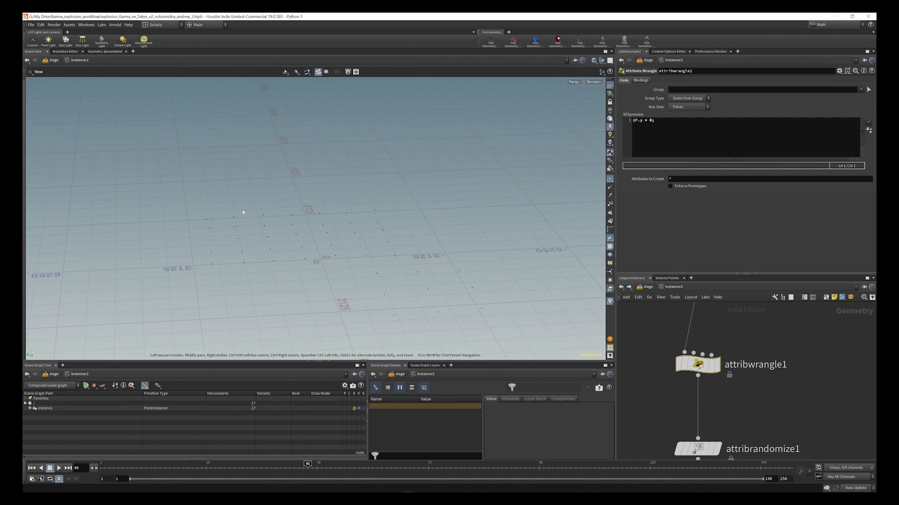
drag(243, 213, 243, 180)
click(719, 366)
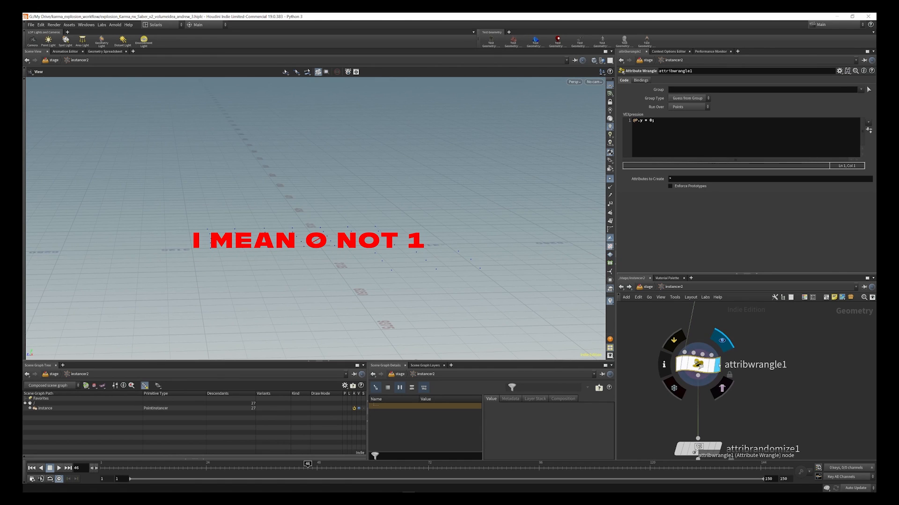
- Display attribrandomize1 and review the distribution settings that randomize the points' pscale
scroll(718, 368, down, 3)
scroll(717, 384, up, 3)
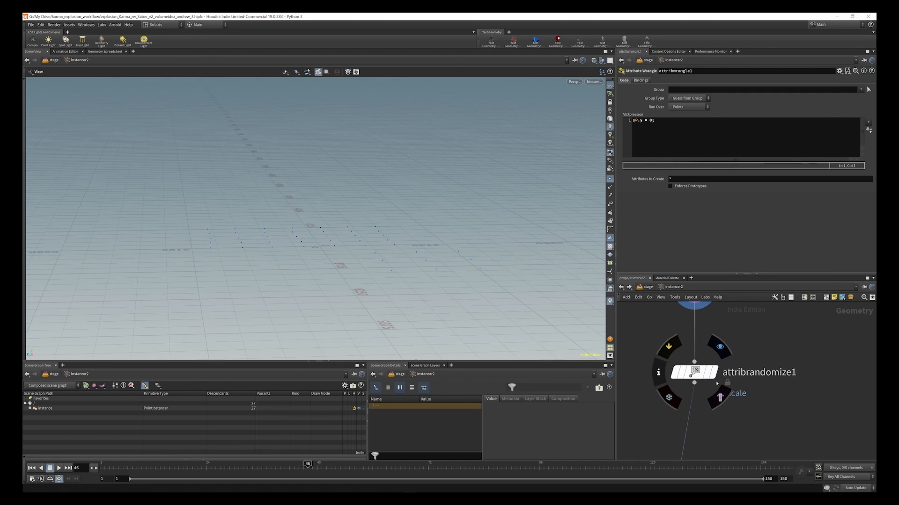
click(694, 373)
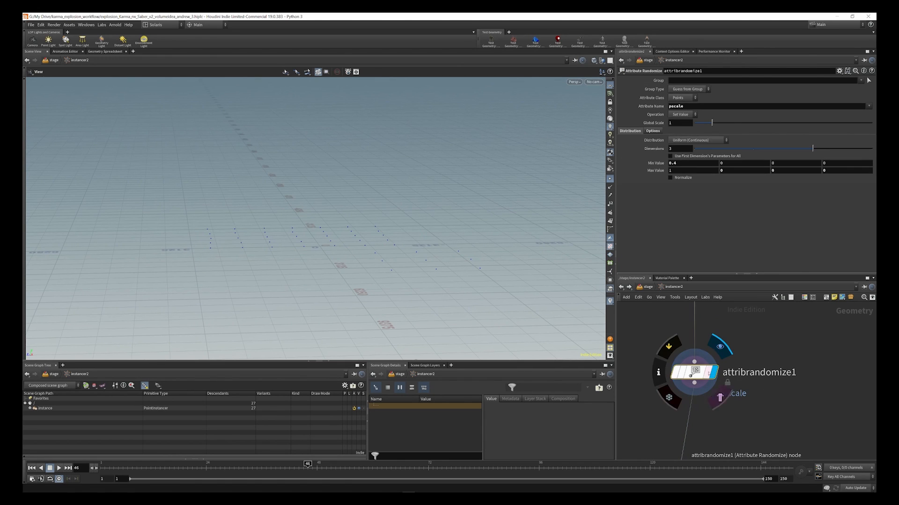
scroll(707, 377, down, 3)
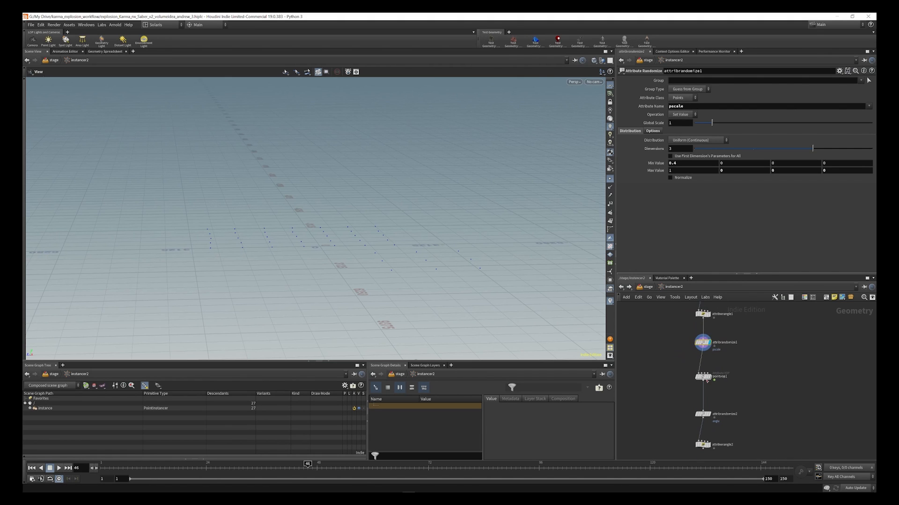
scroll(707, 380, up, 4)
scroll(707, 383, down, 3)
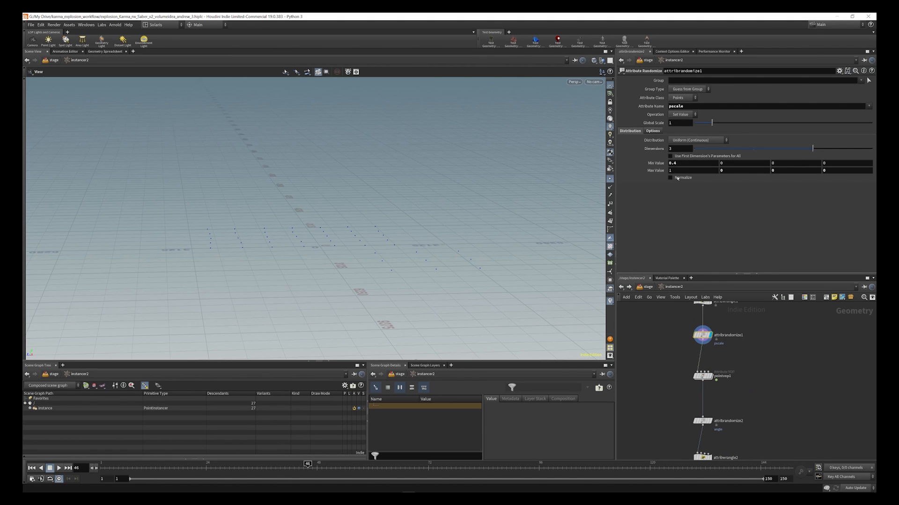
- Inspect the ramp1 parameter inside pointvop1 and return to the instancer2 network
double_click(697, 377)
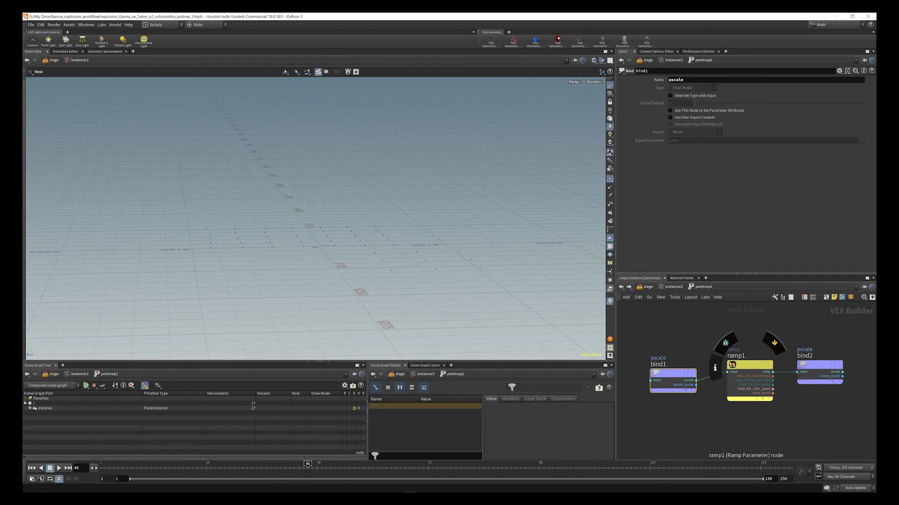
click(743, 365)
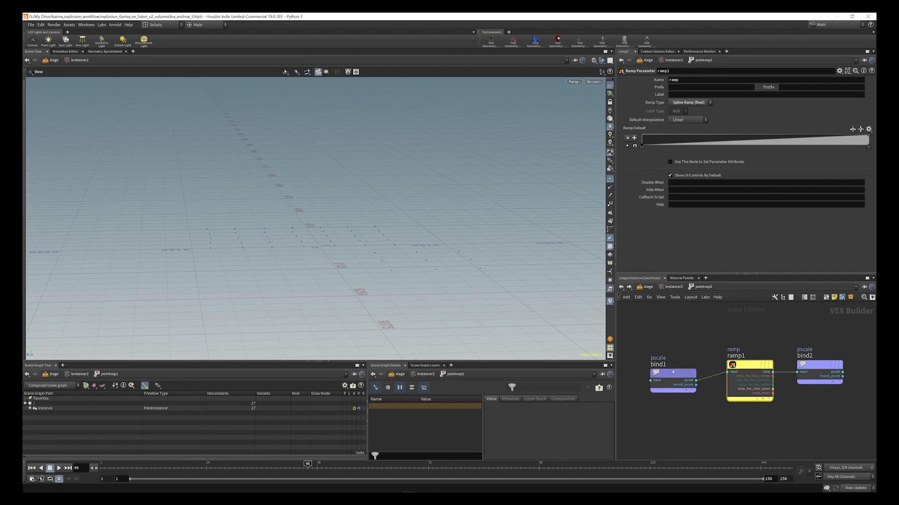
click(672, 288)
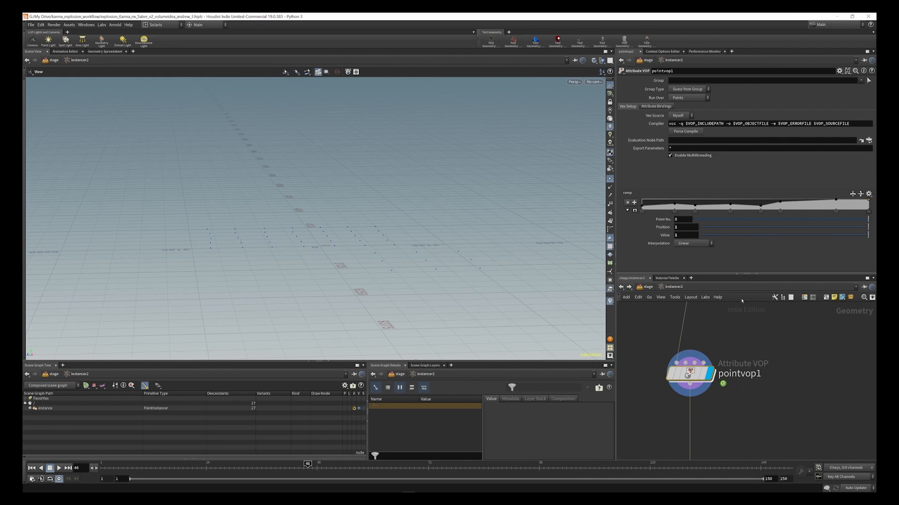
- Display attribrandomize2 with its angle randomization settings, and attribwrangle2, which converts the angle to an orientation
scroll(740, 305, down, 4)
scroll(723, 384, up, 4)
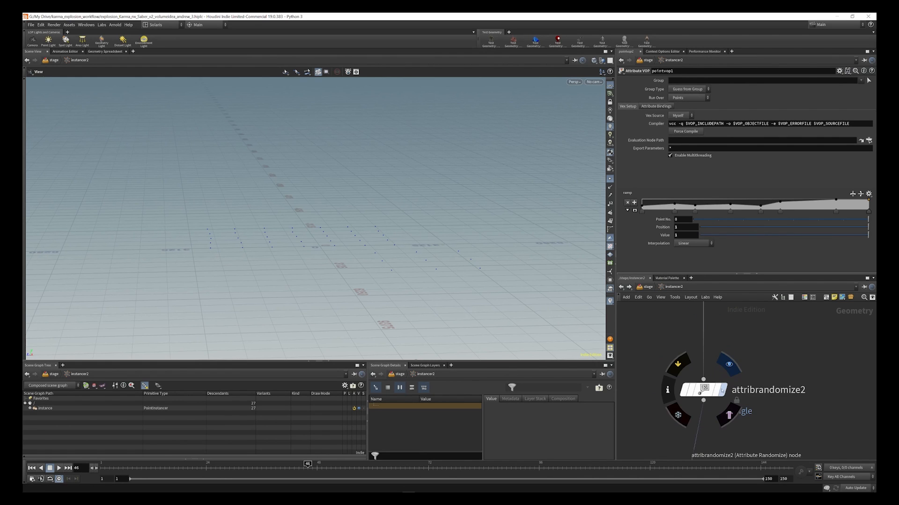
click(722, 390)
scroll(725, 381, down, 3)
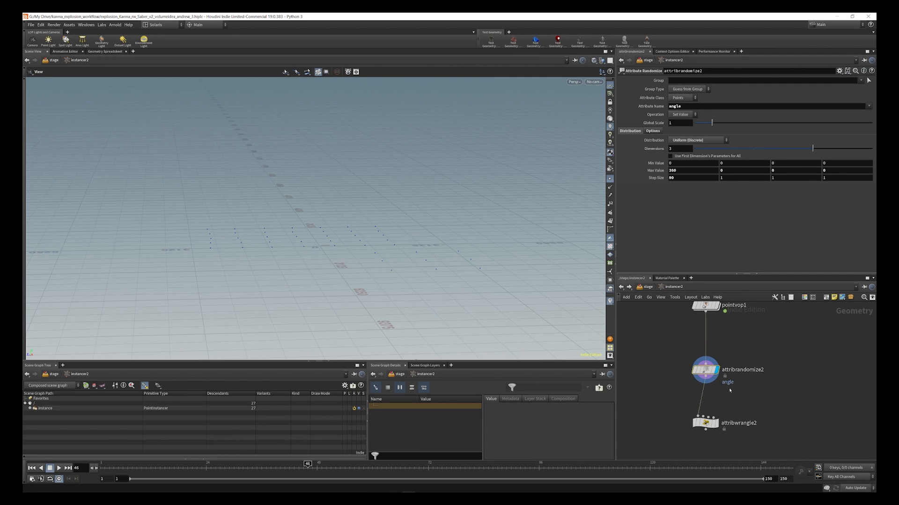
scroll(730, 390, down, 2)
scroll(697, 403, up, 4)
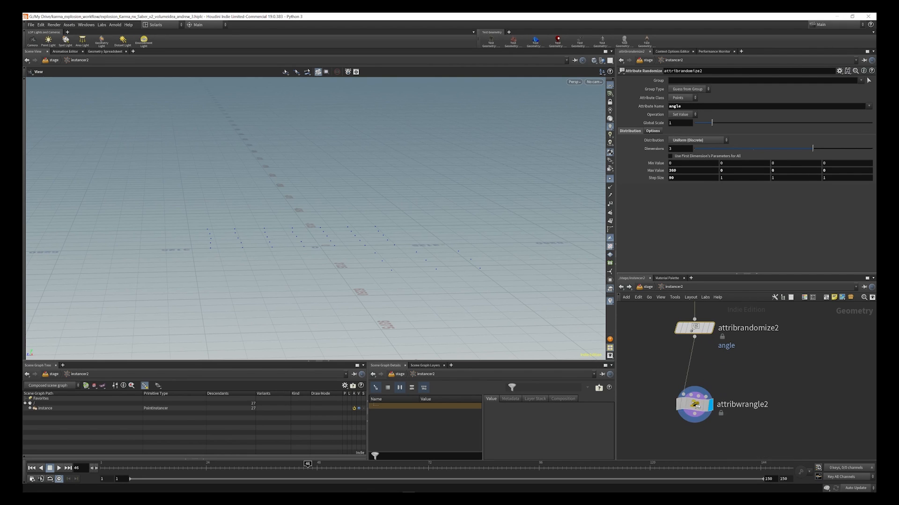
click(697, 404)
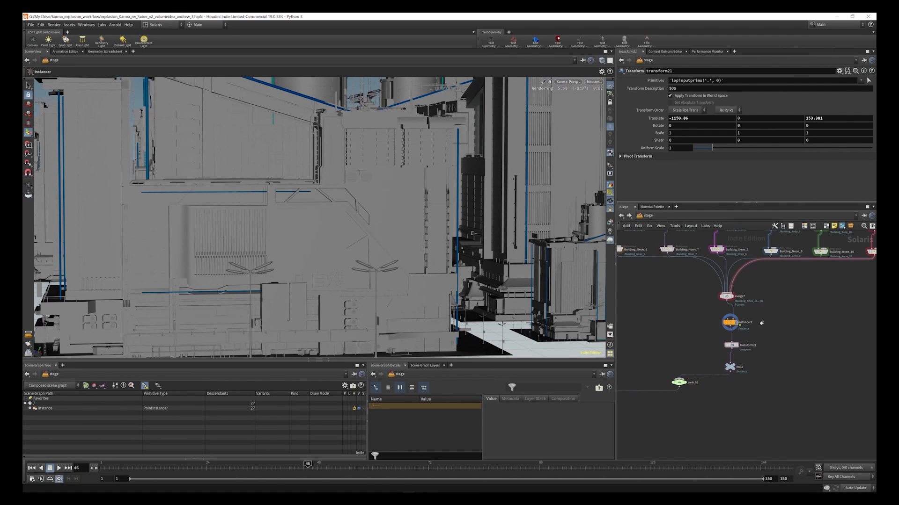
- Display the instanced buildings in the stage network at transform21 and at null2
scroll(744, 356, up, 3)
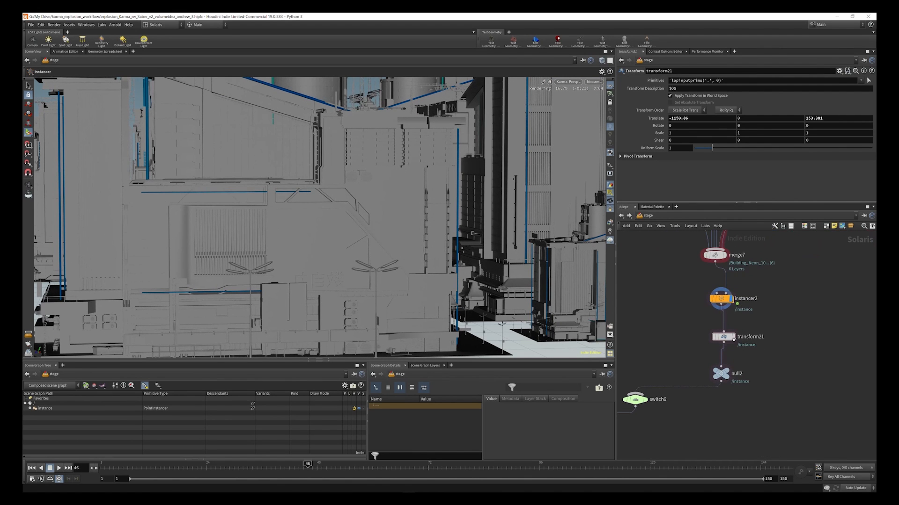
click(733, 338)
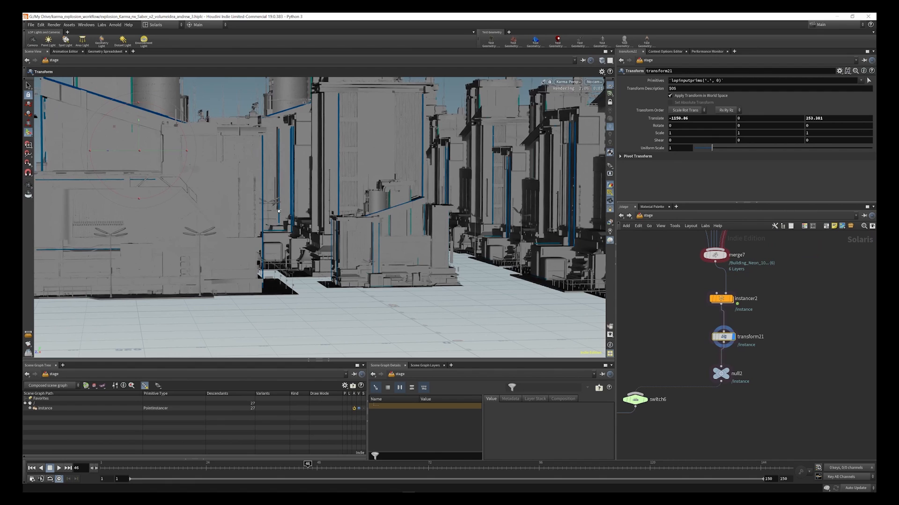
scroll(788, 339, down, 3)
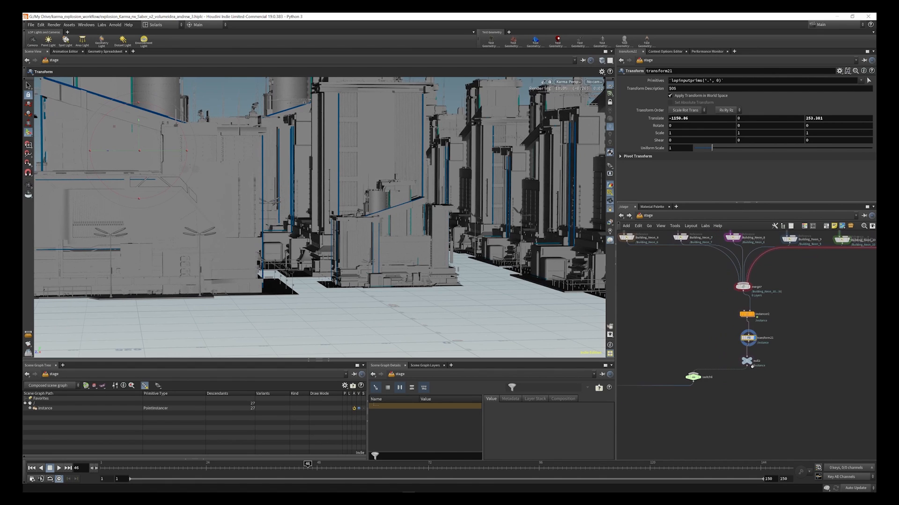
scroll(750, 367, up, 3)
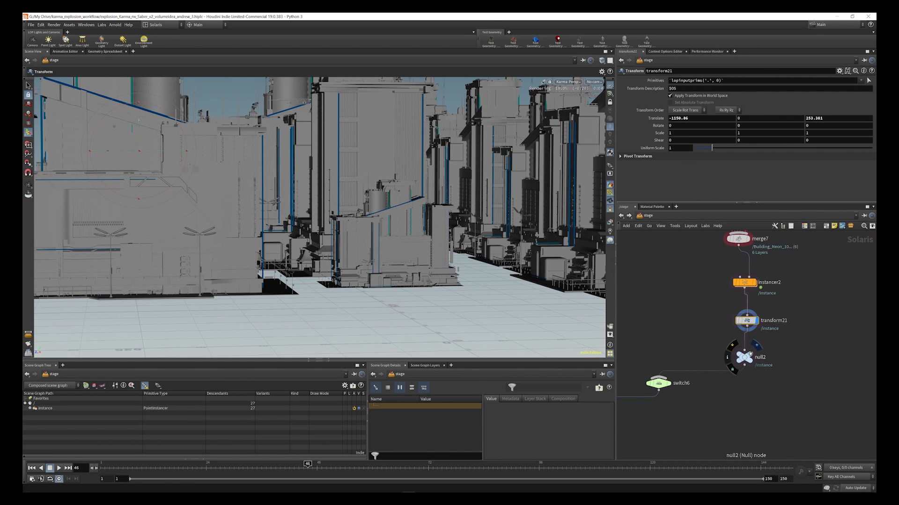
right_drag(752, 356, 784, 325)
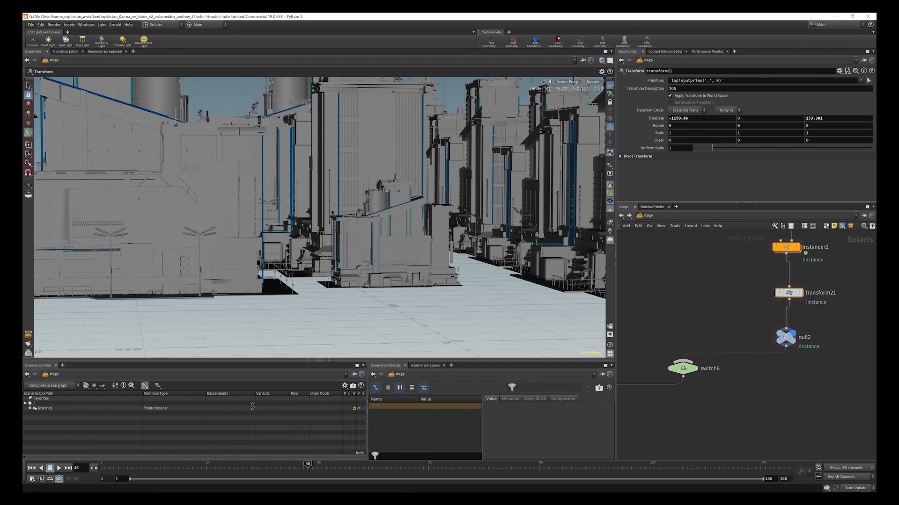
- Show switch6's input settings and examine how its branch relates to the main building branch around merge6
click(683, 368)
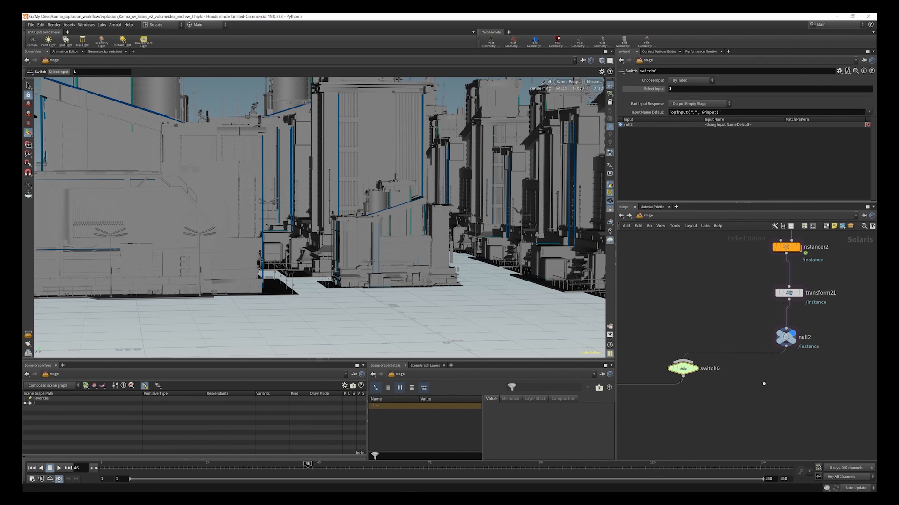
scroll(764, 384, down, 3)
scroll(796, 375, down, 3)
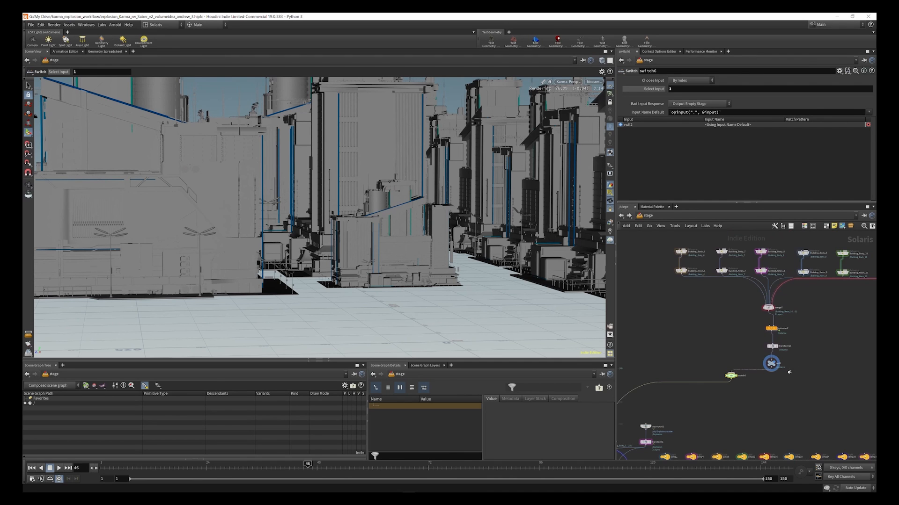
scroll(753, 377, down, 3)
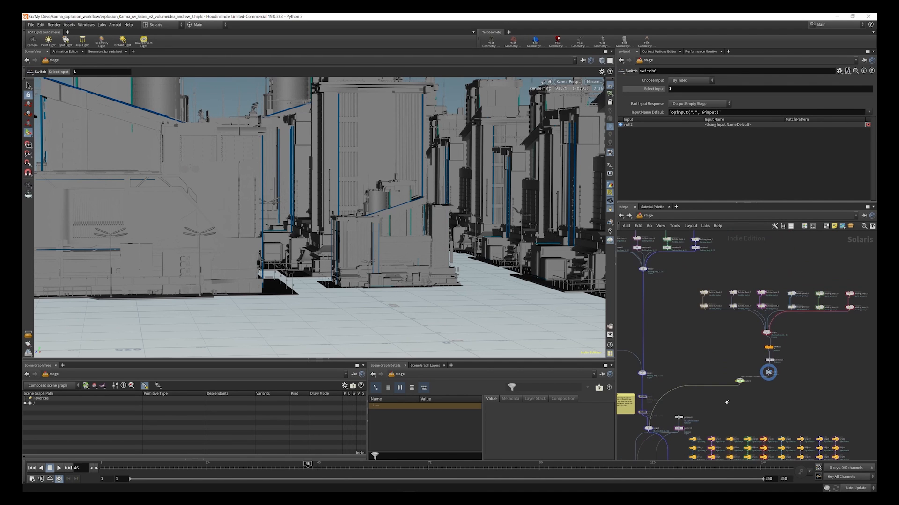
scroll(744, 396, down, 2)
scroll(686, 390, up, 6)
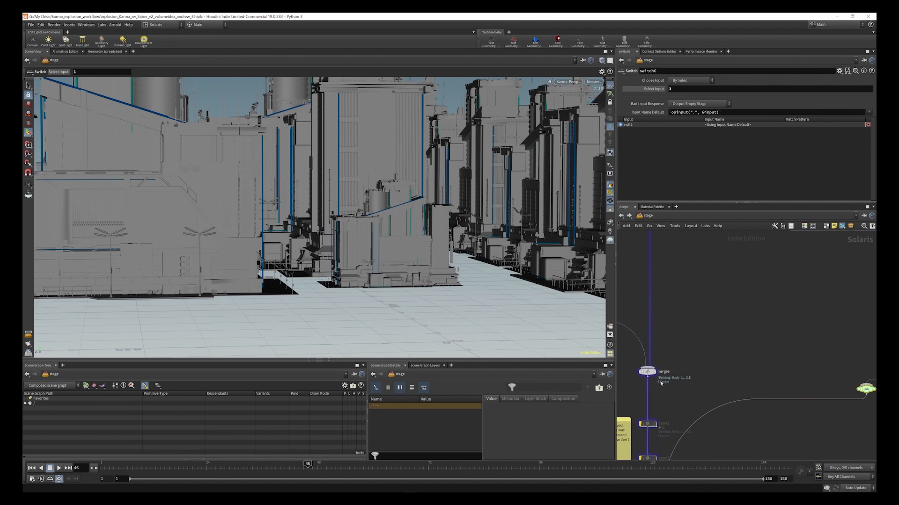
scroll(684, 387, down, 6)
scroll(650, 372, up, 6)
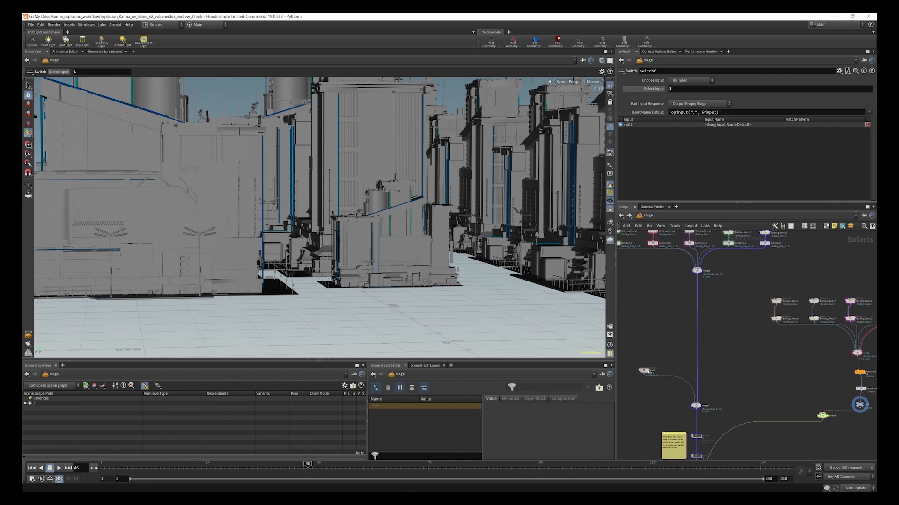
scroll(701, 402, down, 4)
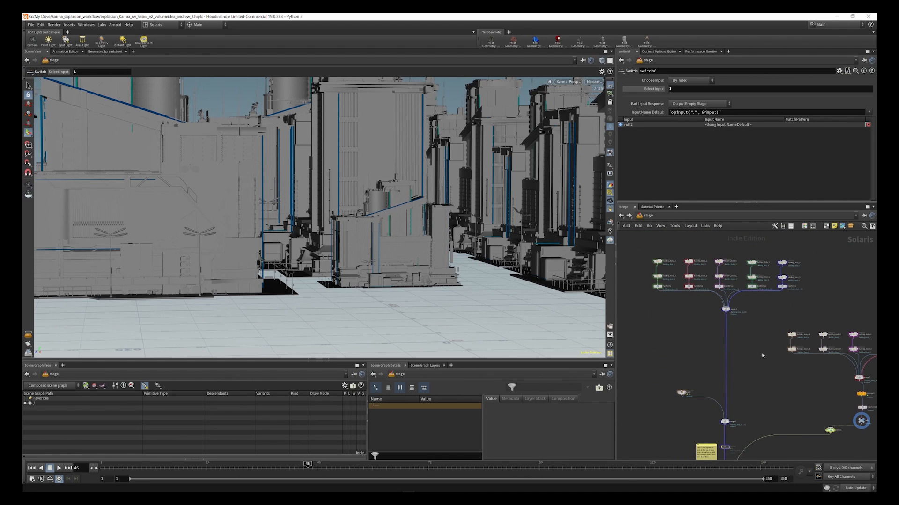
scroll(762, 356, down, 2)
scroll(794, 419, up, 5)
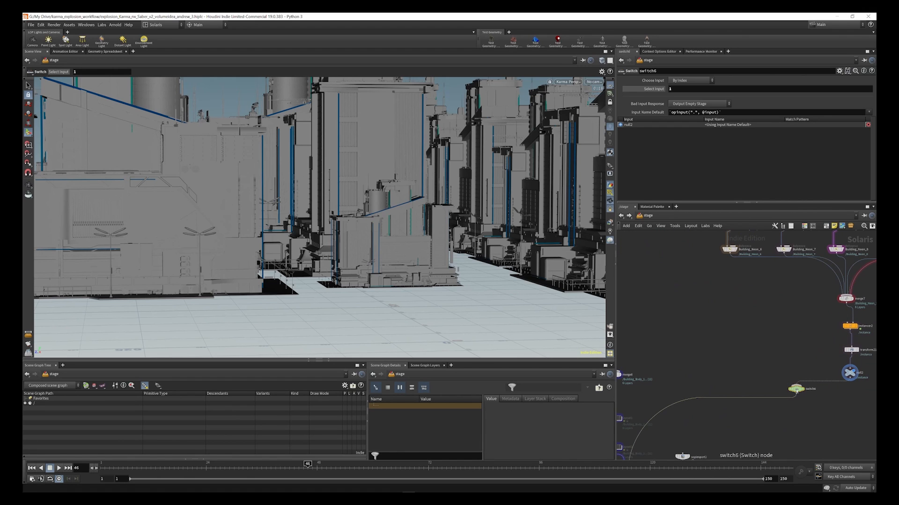
- Set switch6's Select Input to 0 to include the instanced buildings, and display the combined city at merge8
click(653, 89)
click(702, 89)
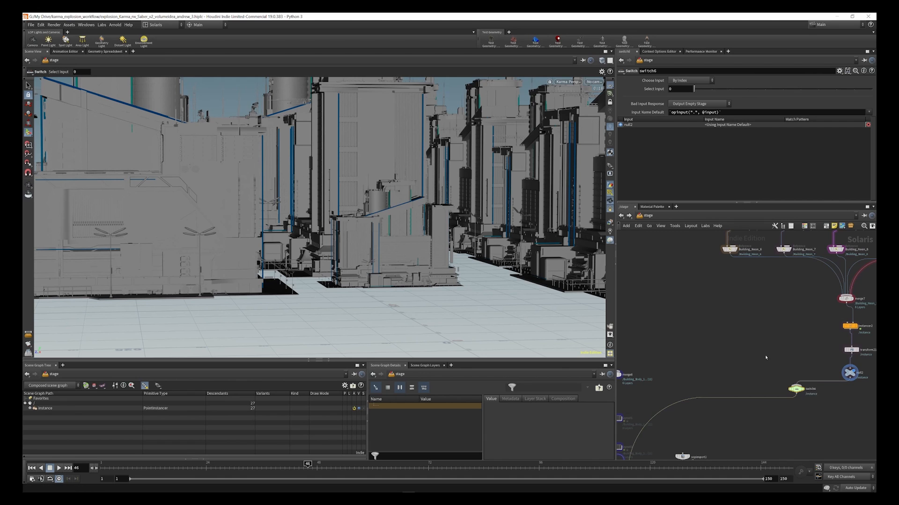
scroll(794, 370, down, 4)
scroll(711, 437, up, 5)
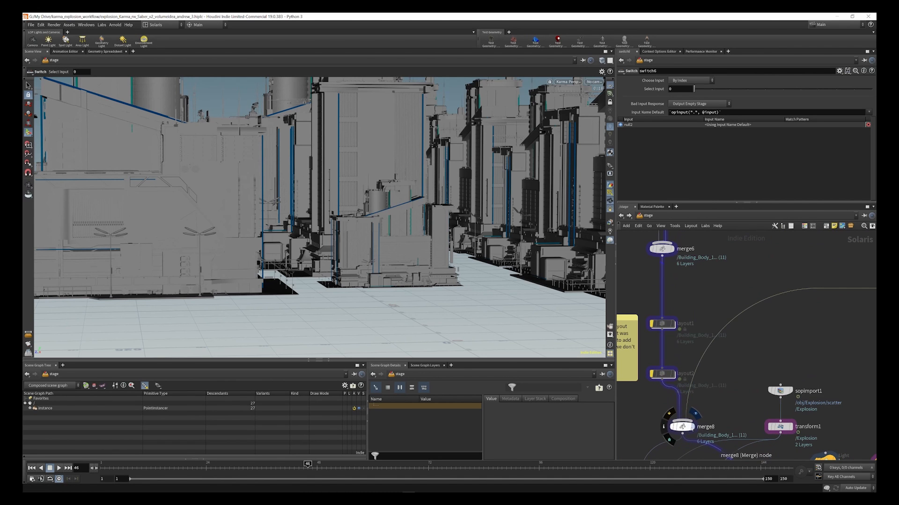
click(696, 414)
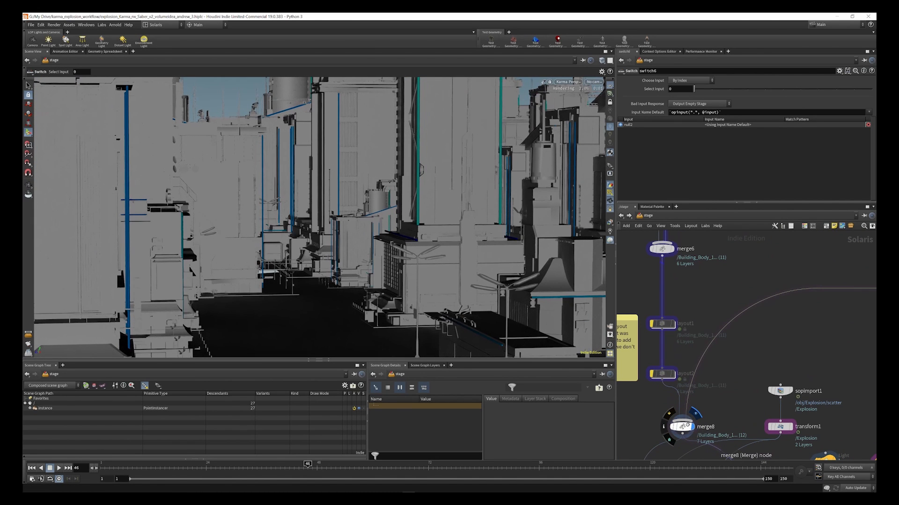
scroll(688, 333, down, 4)
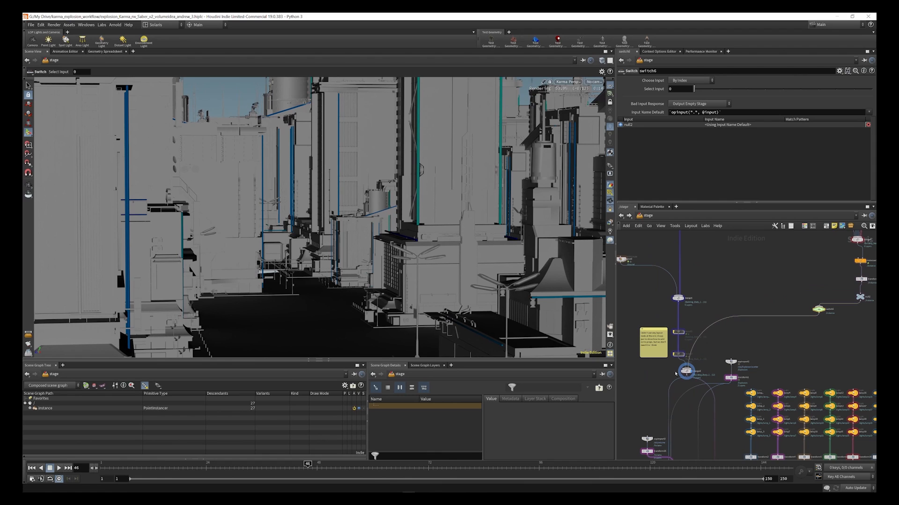
- Display the side branch that feeds merge6 on its own, and return the display to the combined city at merge8
scroll(698, 376, down, 4)
scroll(663, 318, up, 4)
middle_drag(663, 318, 647, 313)
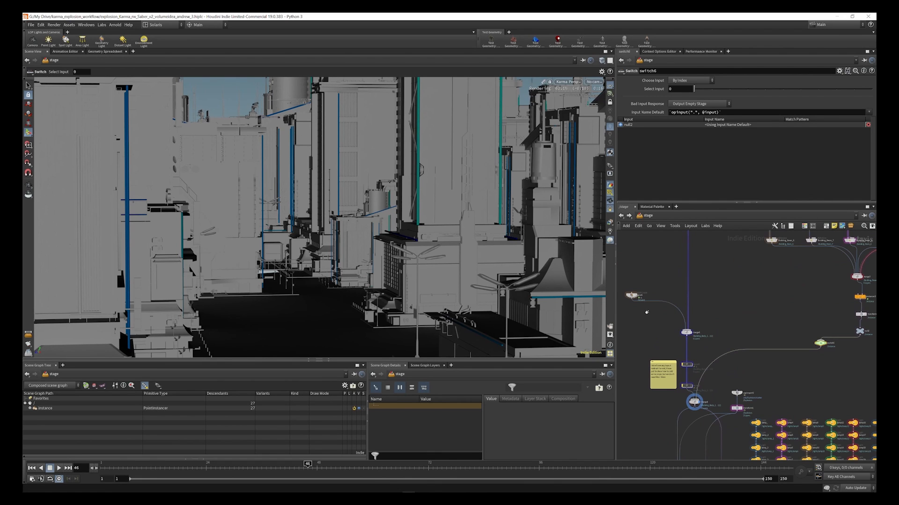
click(637, 295)
click(691, 333)
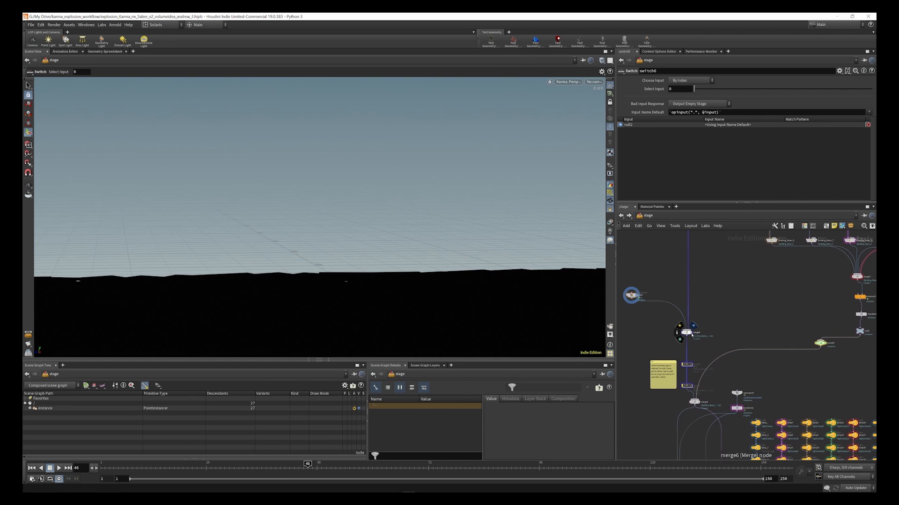
click(699, 402)
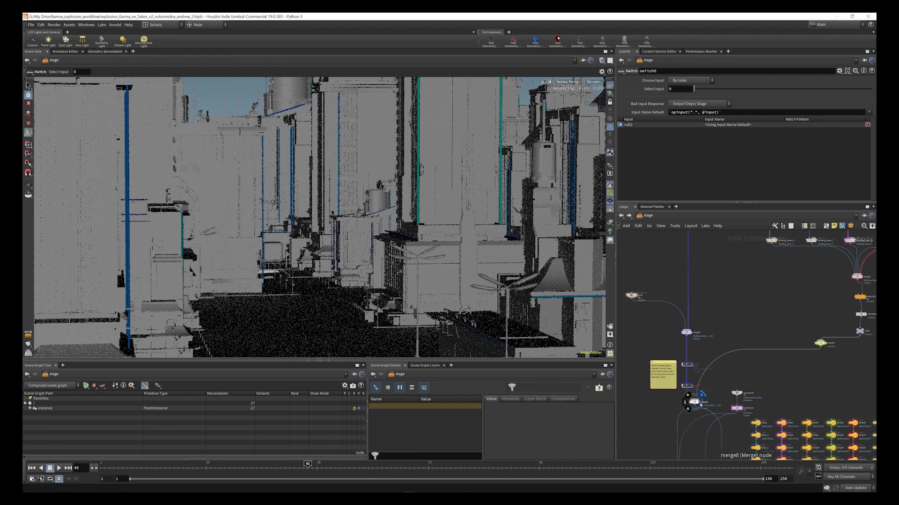
- Examine how merge8, the explosion import sopimport1 with transform1, and the volume import sopimport3 with transform26 lead towards merge10
scroll(704, 328, down, 6)
scroll(703, 377, up, 6)
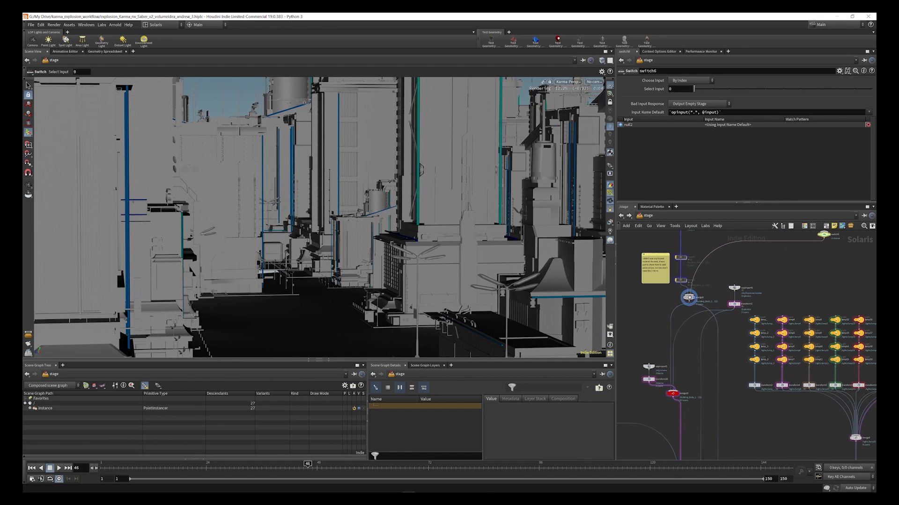
drag(689, 298, 688, 294)
scroll(734, 296, up, 5)
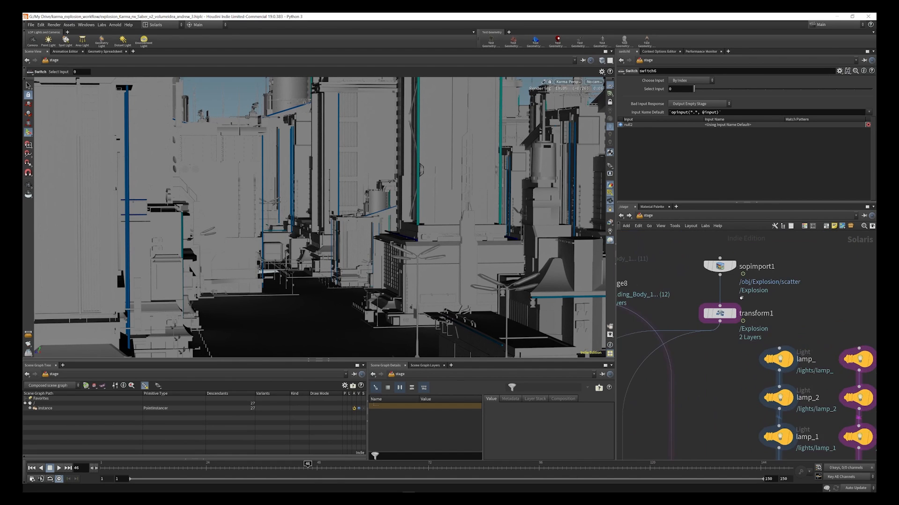
scroll(749, 288, down, 6)
scroll(704, 343, up, 3)
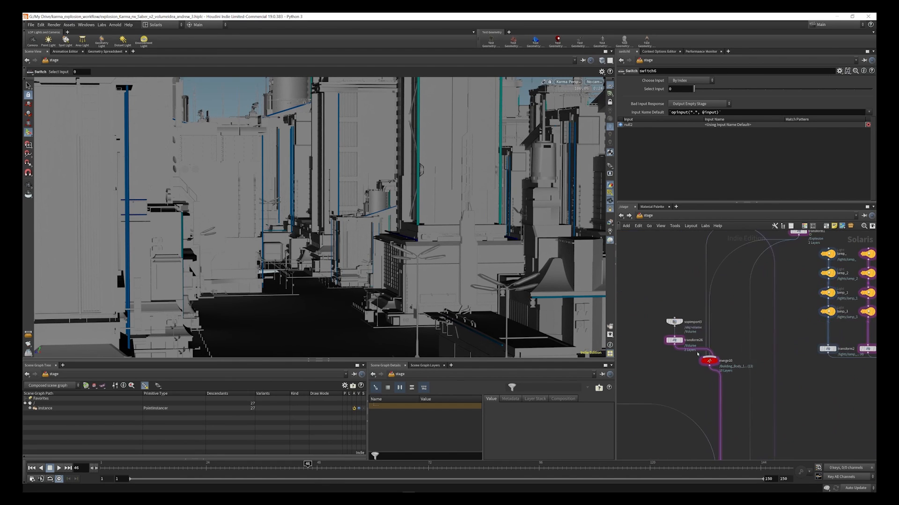
scroll(655, 340, down, 3)
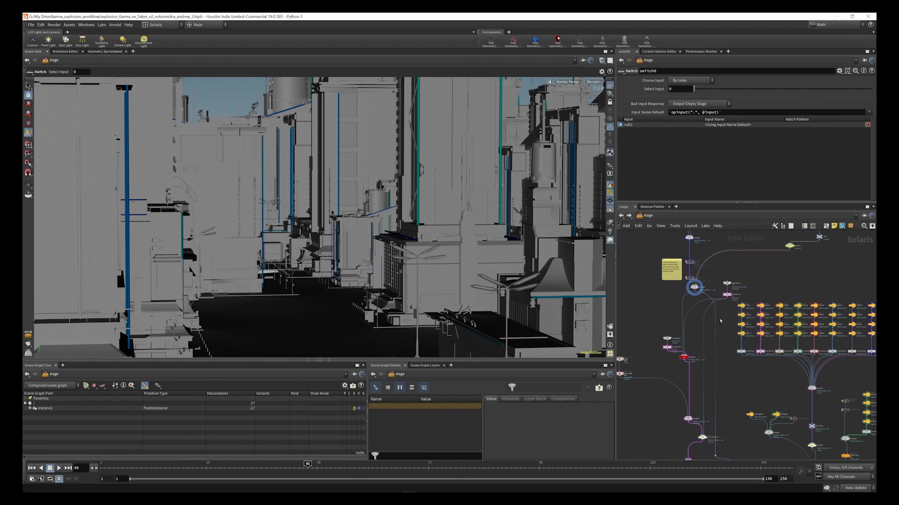
scroll(676, 347, up, 2)
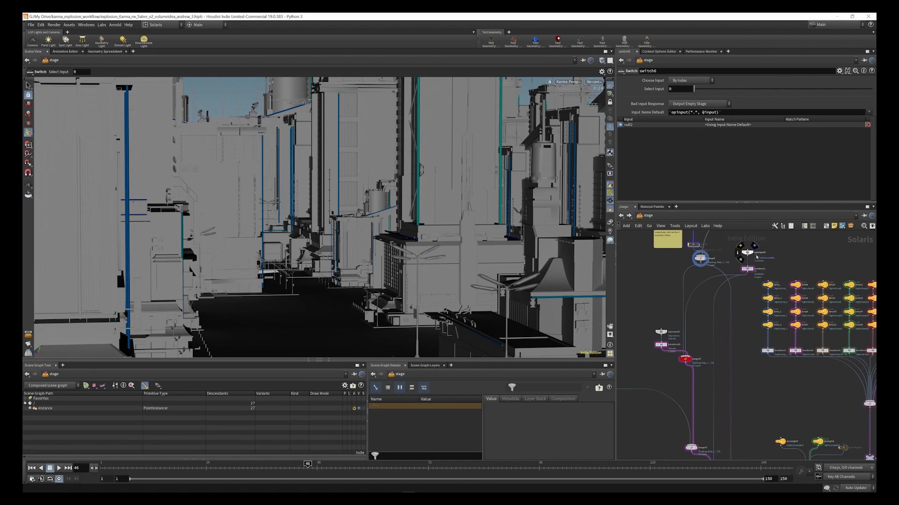
scroll(756, 264, up, 2)
scroll(752, 271, down, 3)
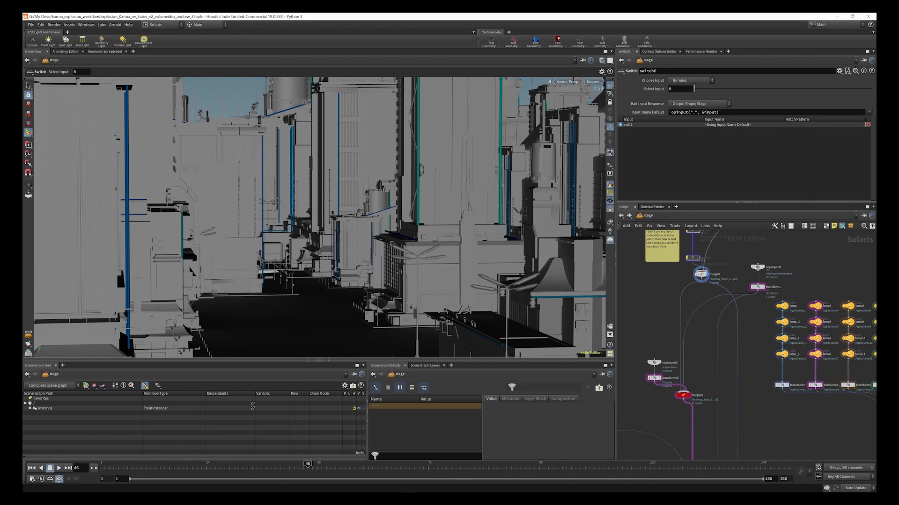
scroll(668, 360, up, 3)
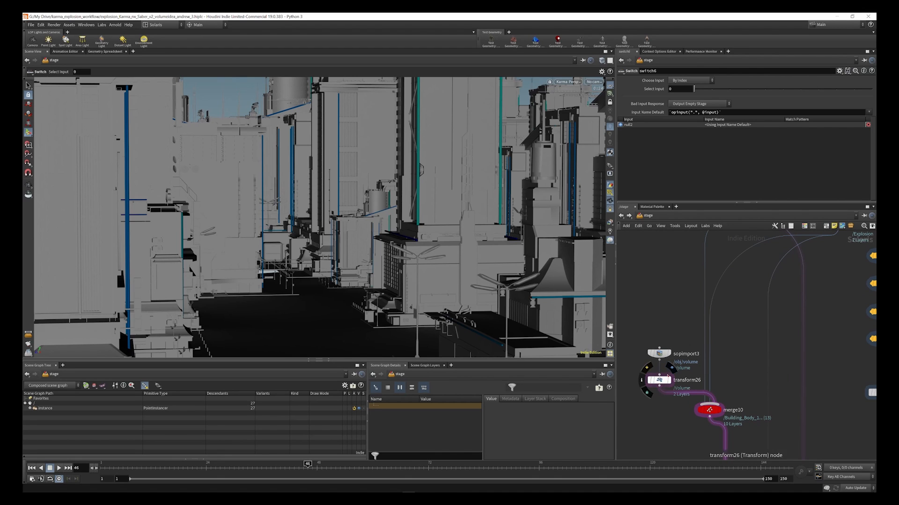
- Show the SOP paths of the volume import sopimport3 and the explosion import sopimport1
click(660, 354)
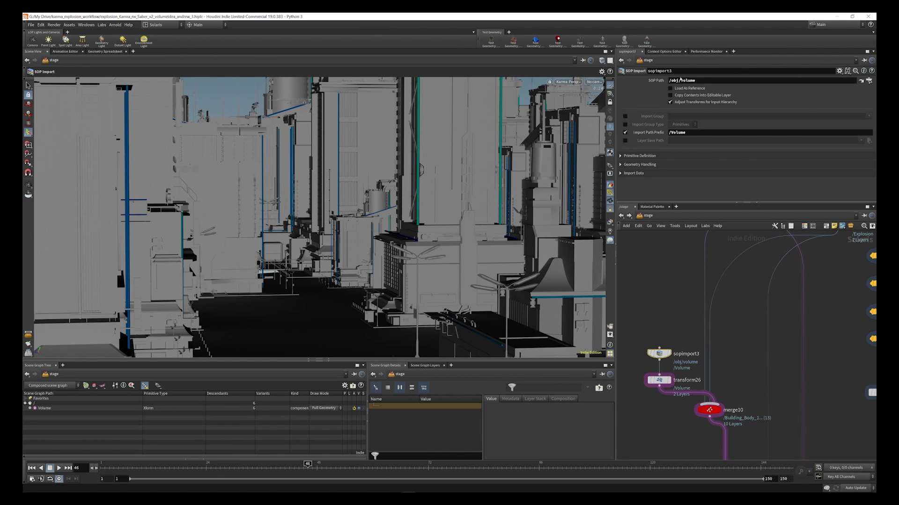
scroll(660, 301, down, 5)
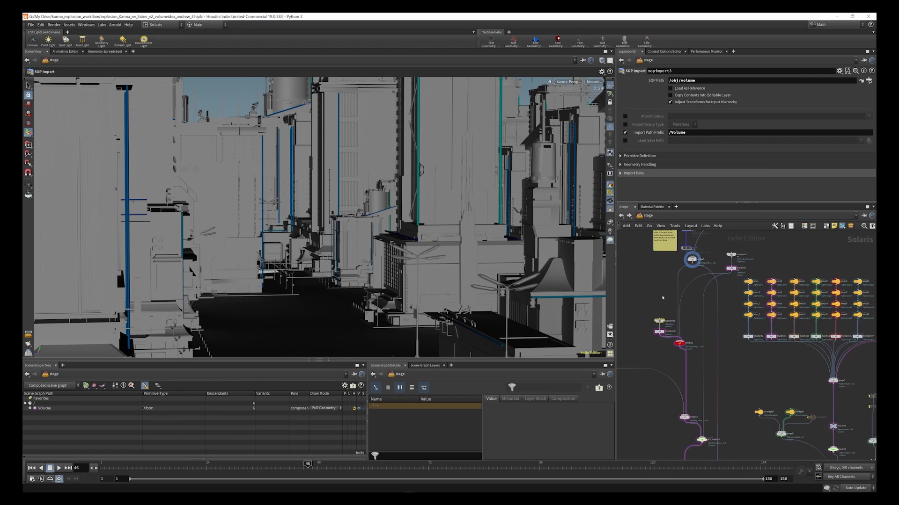
scroll(731, 255, up, 6)
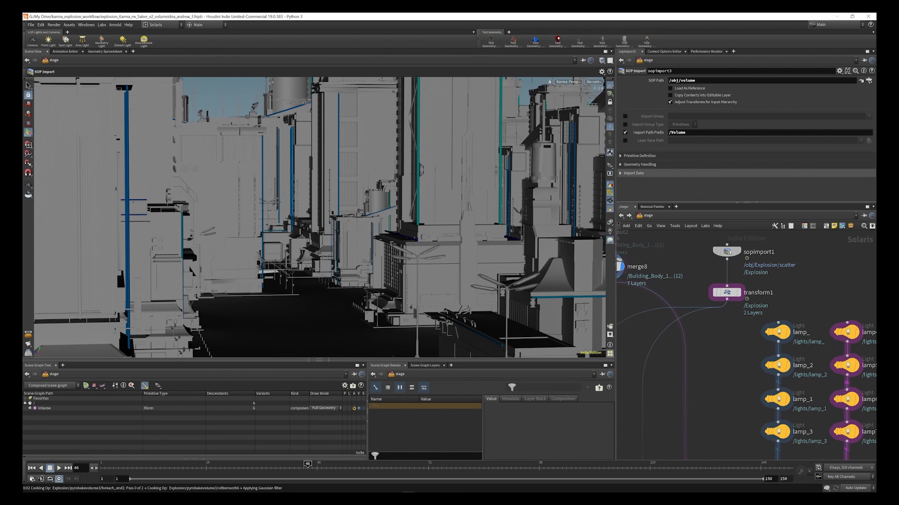
click(726, 251)
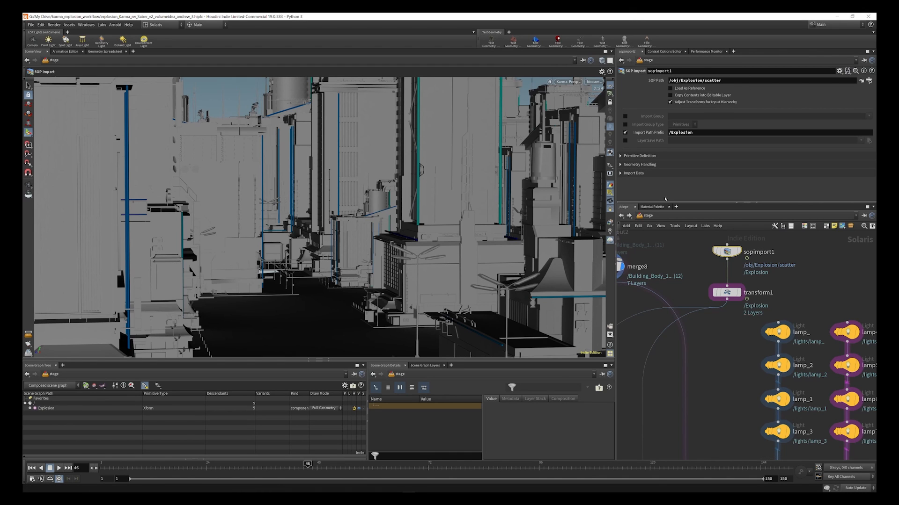
- Switch the network view to the obj level and open the Explosion geometry's network
click(664, 218)
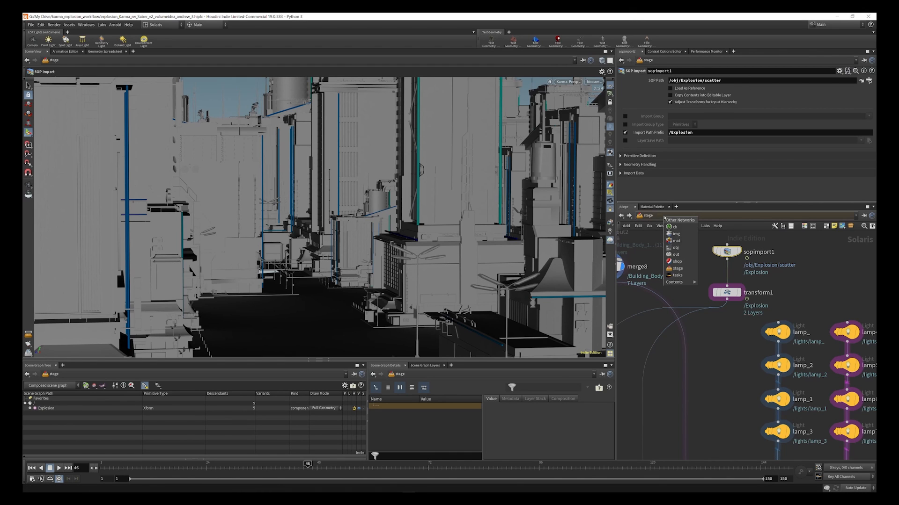
click(679, 248)
scroll(681, 282, up, 2)
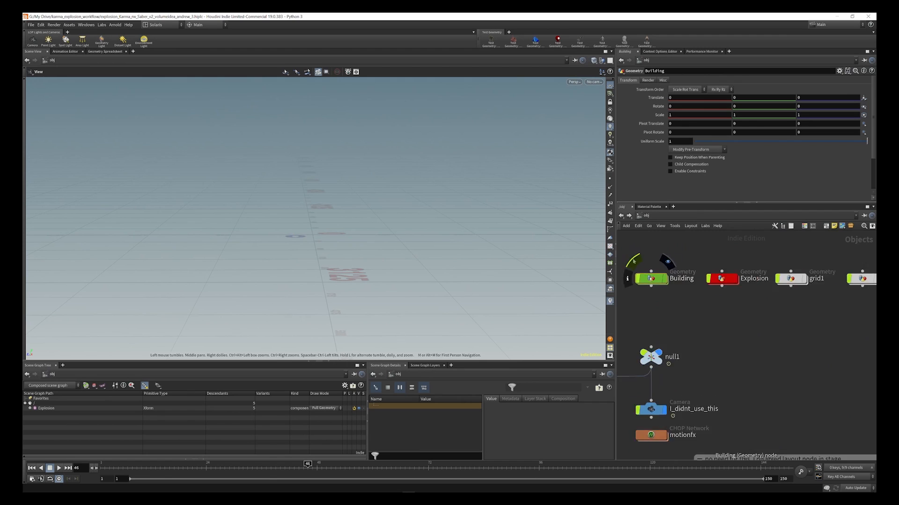
scroll(660, 279, down, 3)
scroll(711, 283, up, 5)
double_click(697, 278)
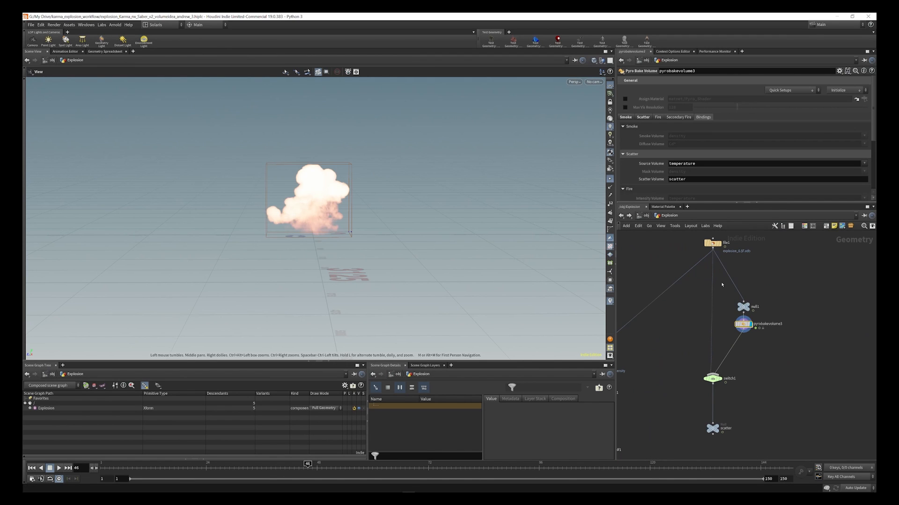
- Examine the explosion chain from the file1 VDB import through null1 to pyrobakevolume3
scroll(712, 301, down, 2)
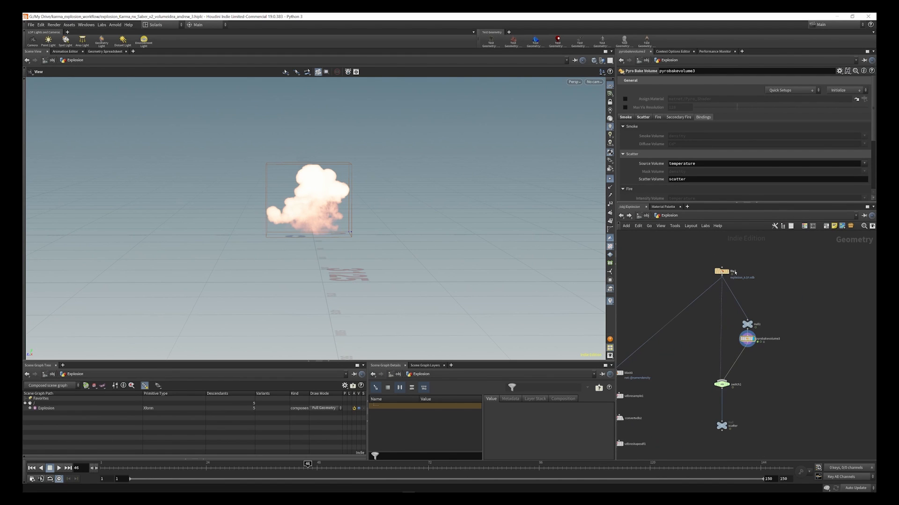
scroll(734, 272, up, 3)
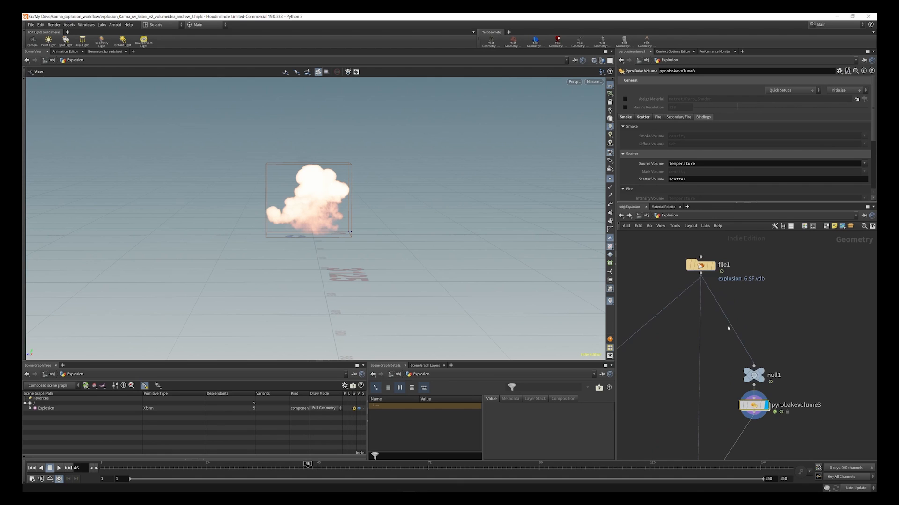
scroll(727, 328, down, 2)
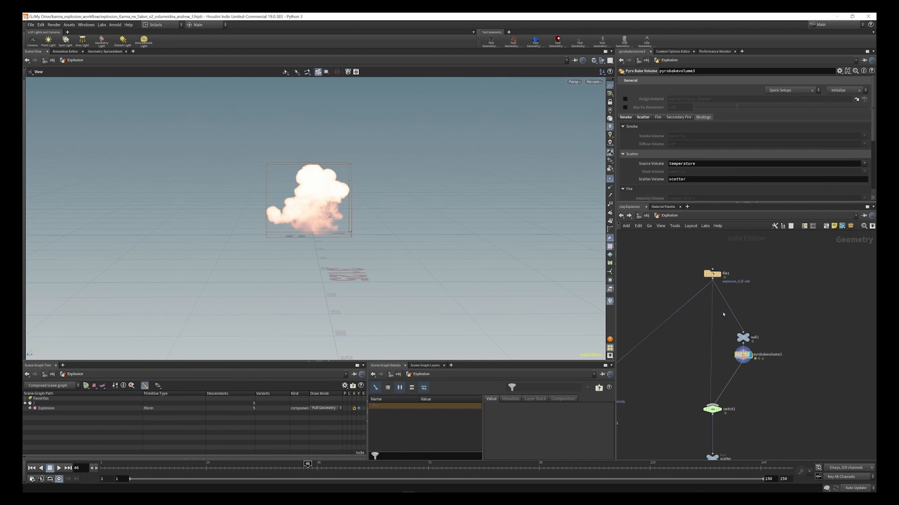
scroll(714, 418, down, 2)
scroll(716, 443, up, 2)
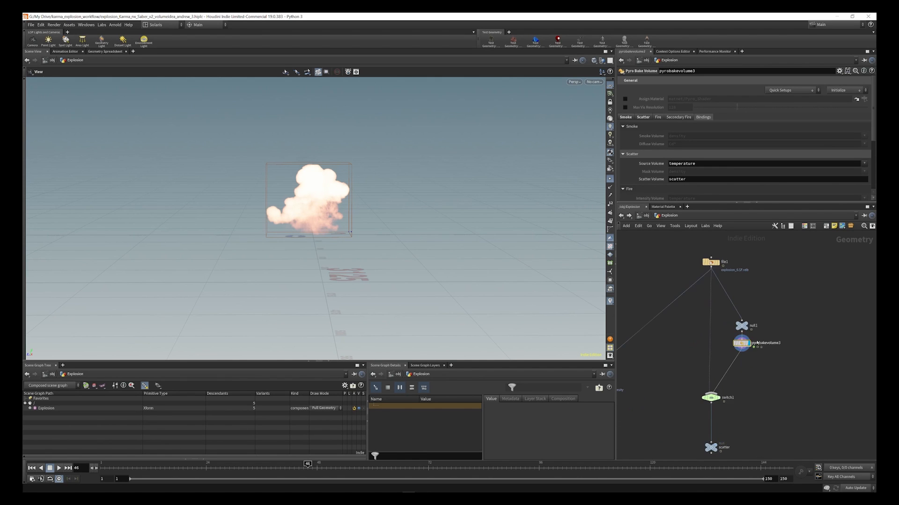
scroll(757, 344, up, 3)
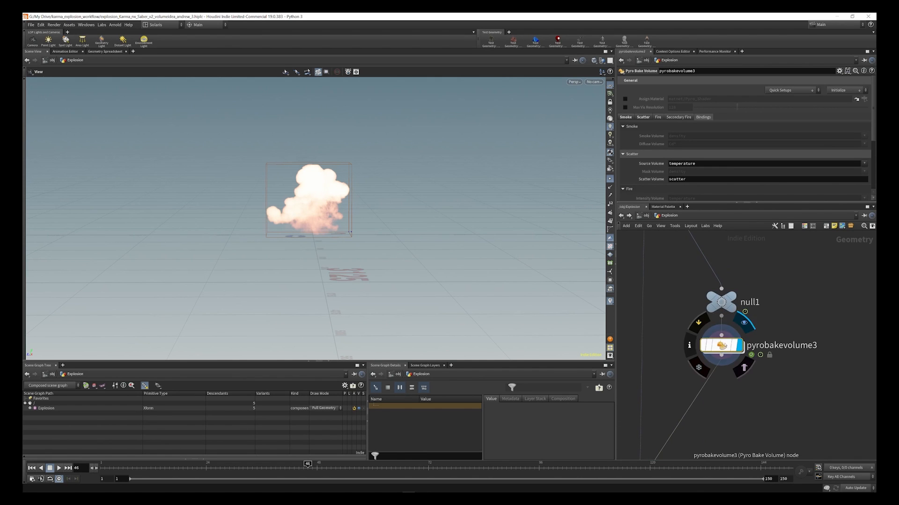
- Review pyrobakevolume3's Fire, Scatter and Smoke settings in an enlarged parameter area
double_click(721, 346)
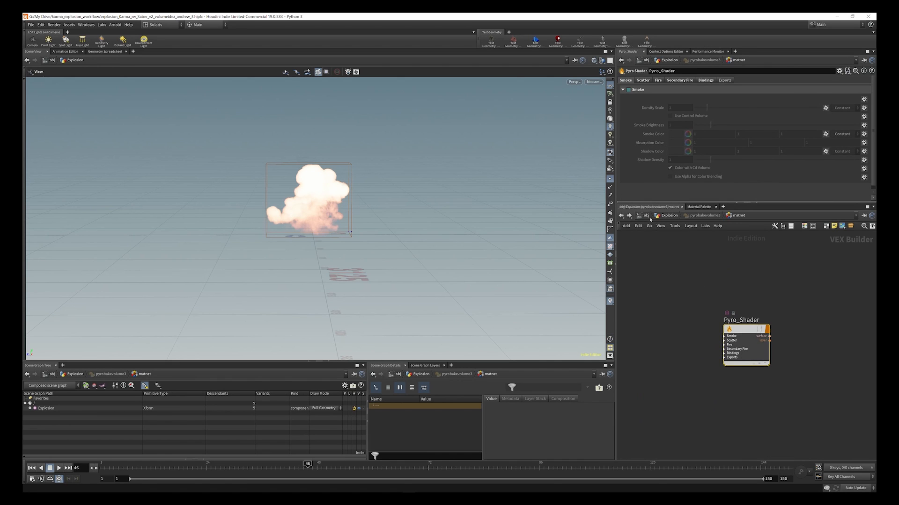
click(628, 216)
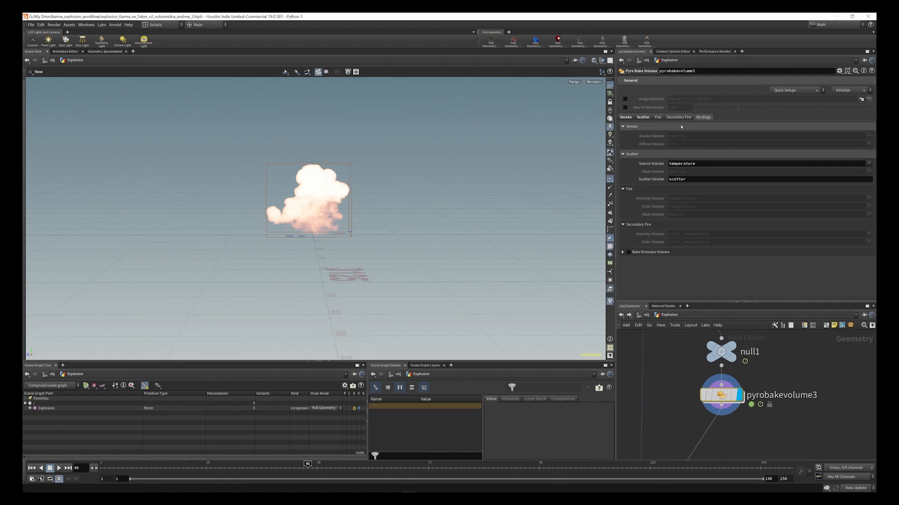
click(658, 117)
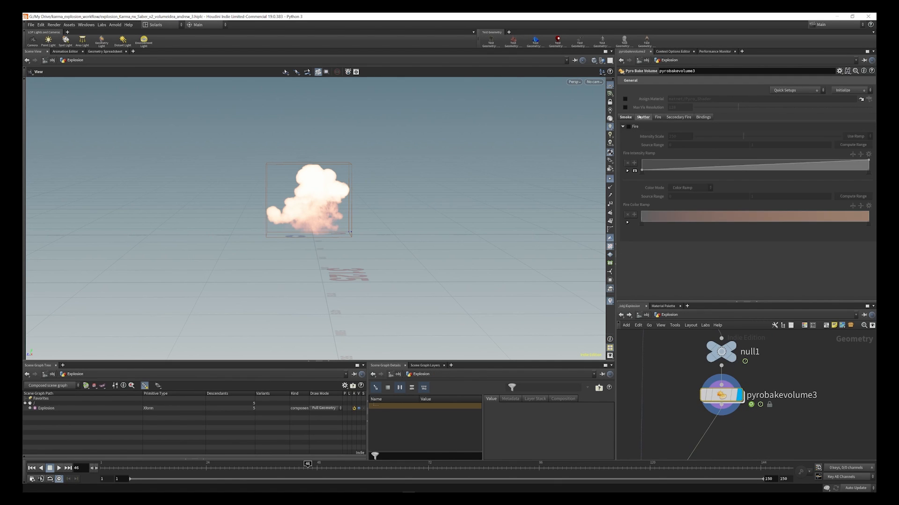
click(640, 117)
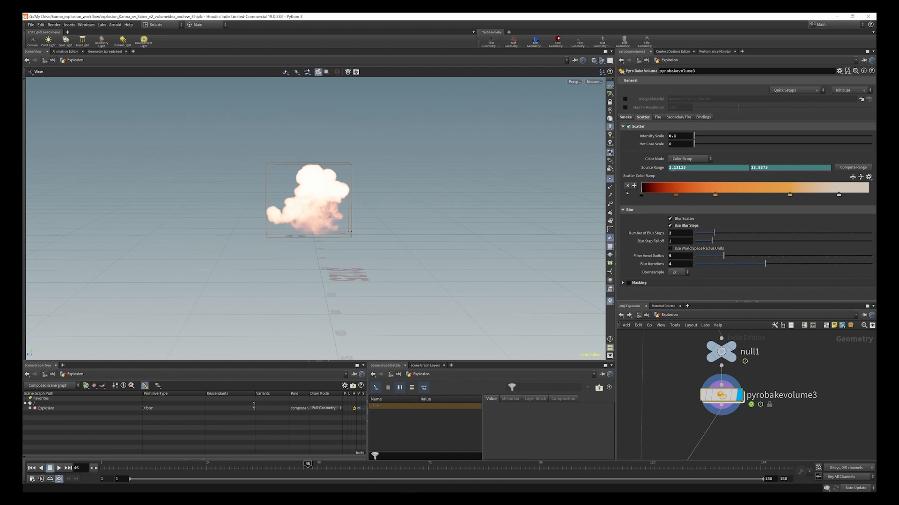
click(625, 118)
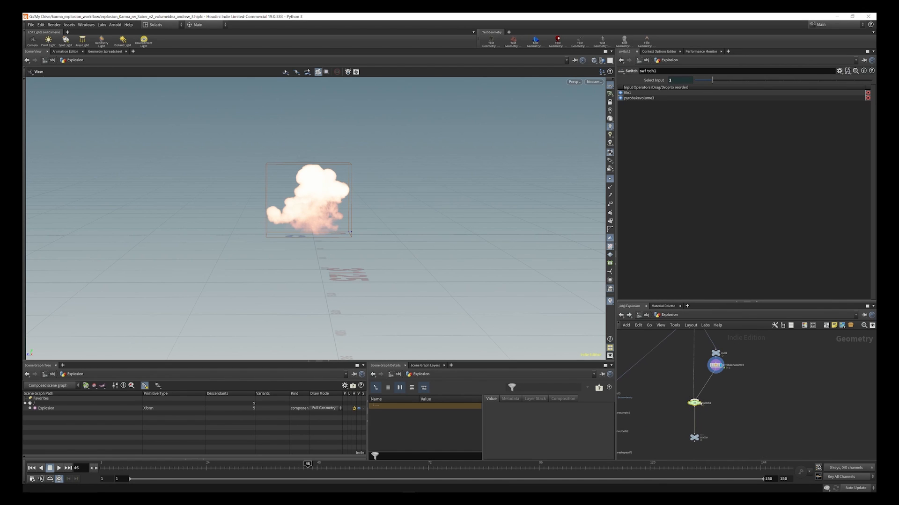
- Check switch1's inputs and locate the scatter null at the end of the explosion chain
scroll(710, 413, down, 2)
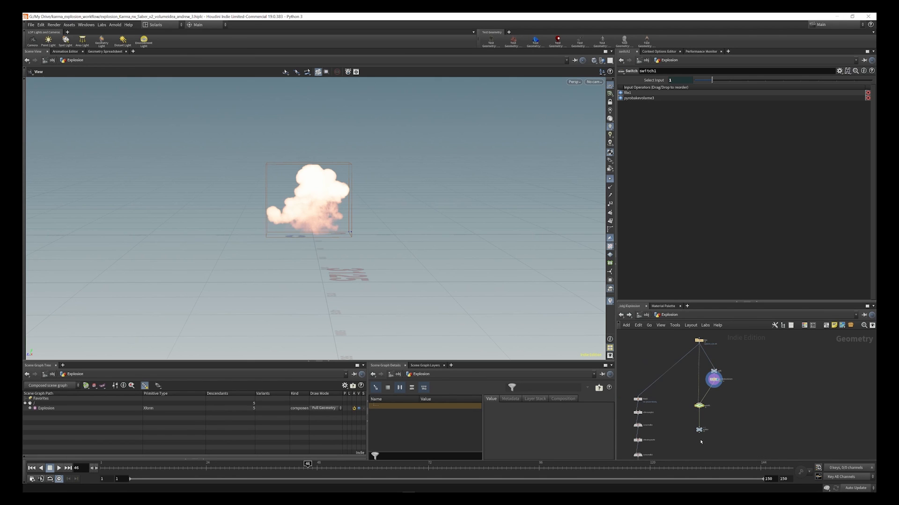
scroll(700, 442, up, 5)
mouse_move(702, 395)
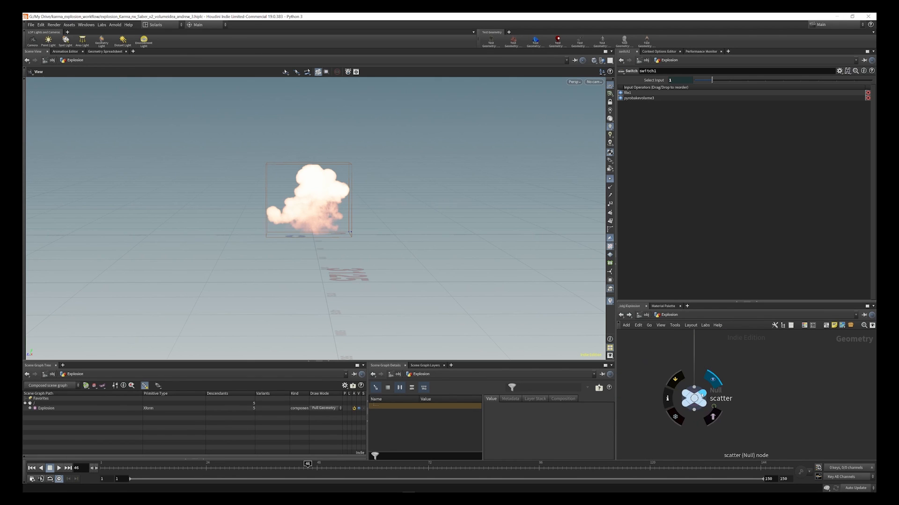
- Leave the Explosion geometry and return to the stage network at sopimport1 and transform1
click(645, 315)
scroll(702, 395, down, 5)
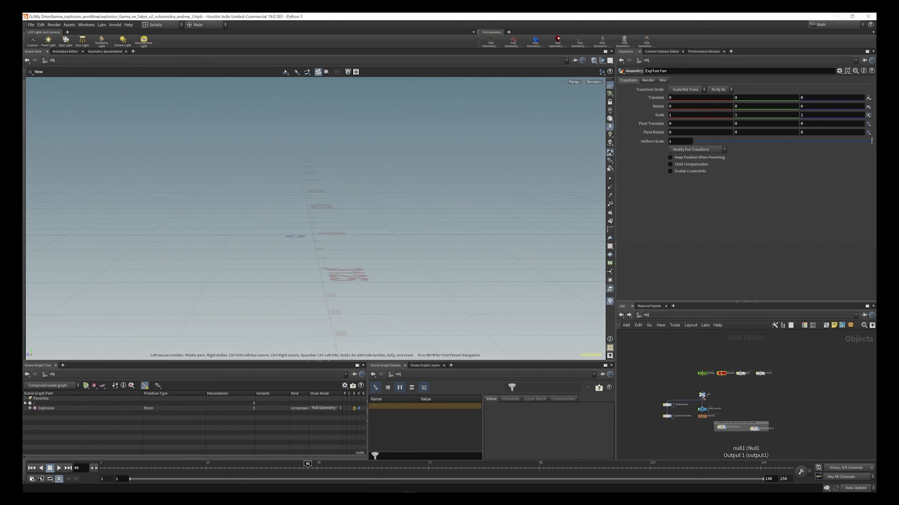
scroll(703, 398, up, 5)
click(680, 316)
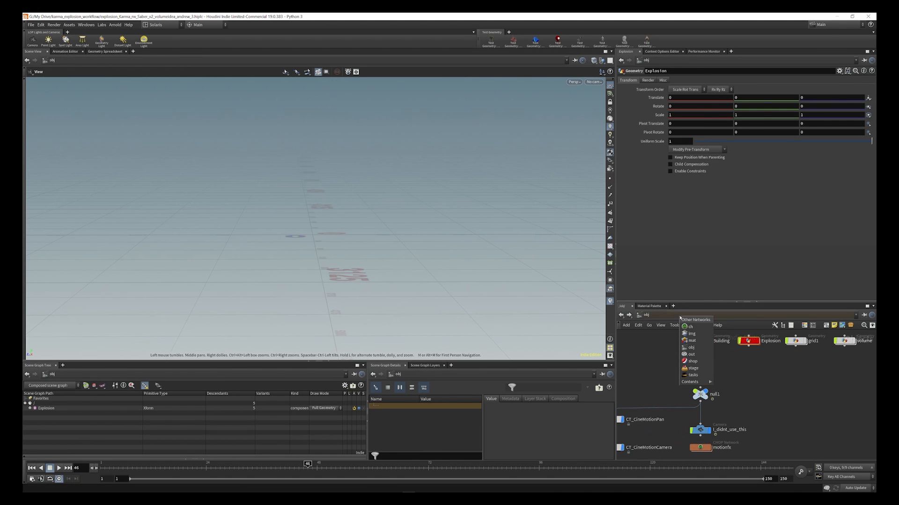
click(697, 368)
scroll(739, 369, up, 3)
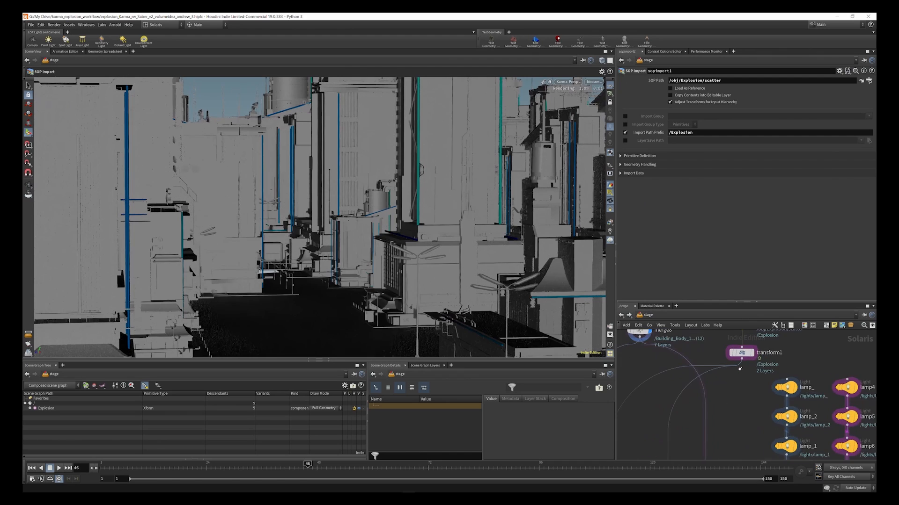
- Display the explosion at transform1, show its transform settings, and trace its connection to merge10
scroll(751, 365, down, 3)
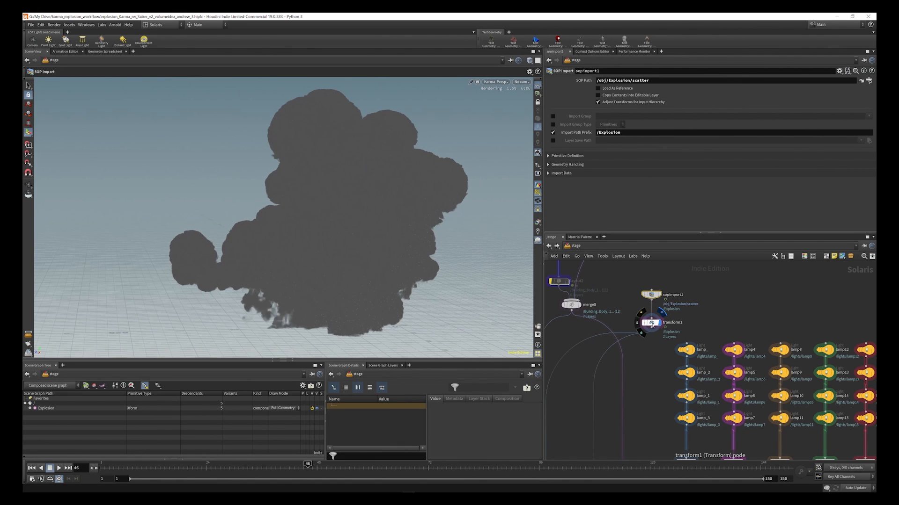
click(661, 326)
scroll(661, 326, down, 4)
scroll(615, 393, up, 3)
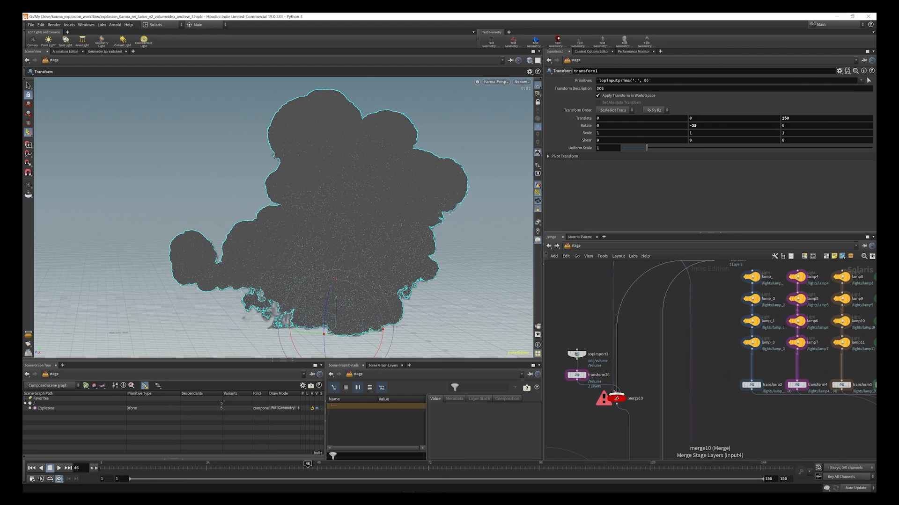
scroll(614, 393, down, 4)
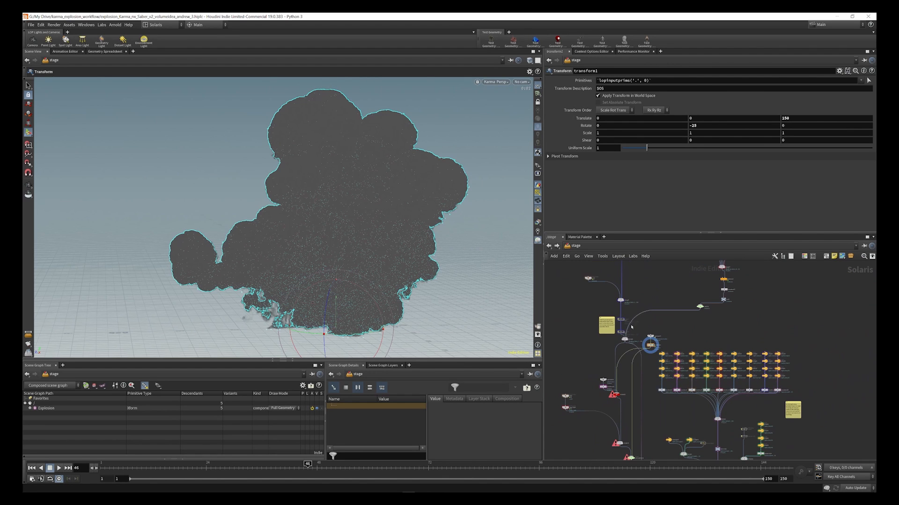
- Show the settings of the volume import sopimport3 and of transform26 feeding merge10
scroll(591, 413, up, 6)
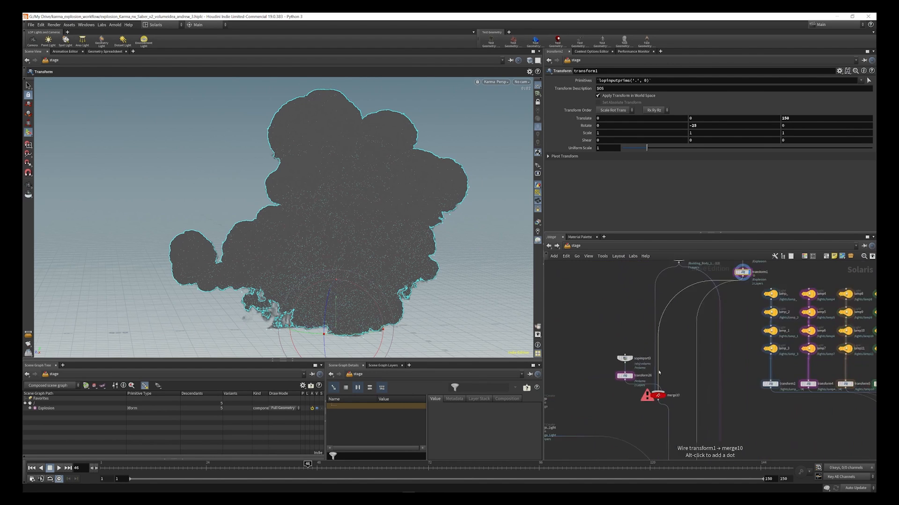
click(565, 334)
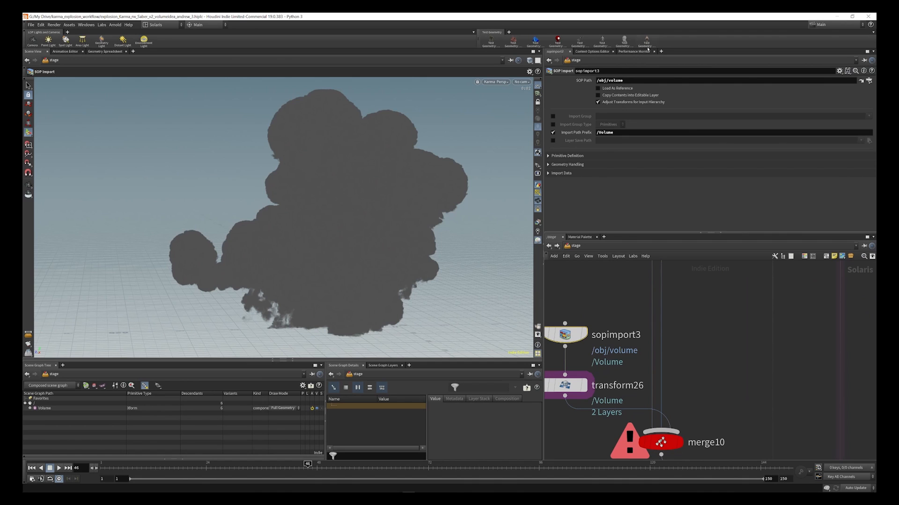
scroll(611, 302, down, 3)
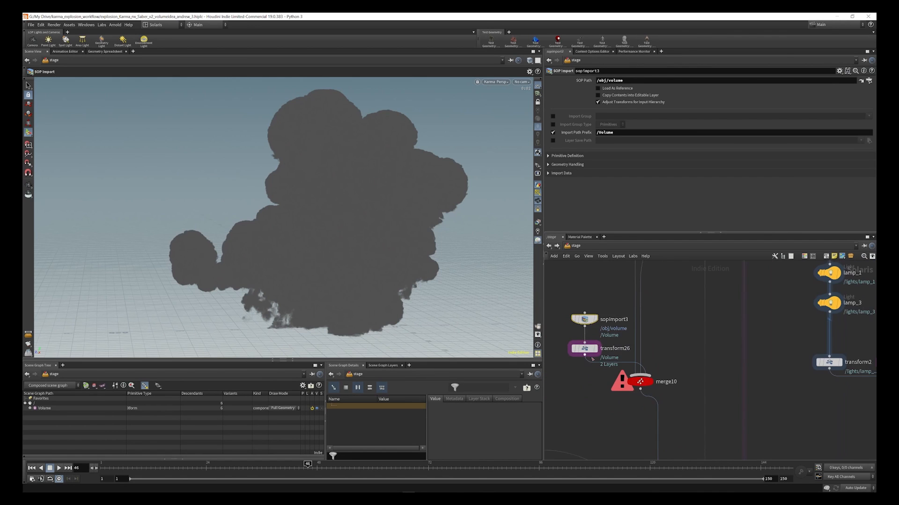
scroll(589, 354, up, 3)
click(595, 347)
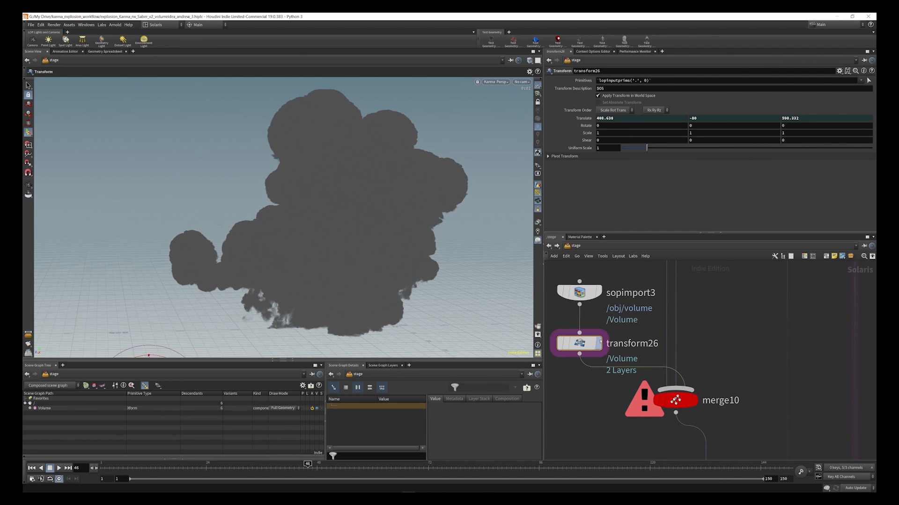
click(597, 343)
- Display the merged scene at merge10 and bypass the volume nodes sopimport3 and transform26
scroll(628, 340, down, 3)
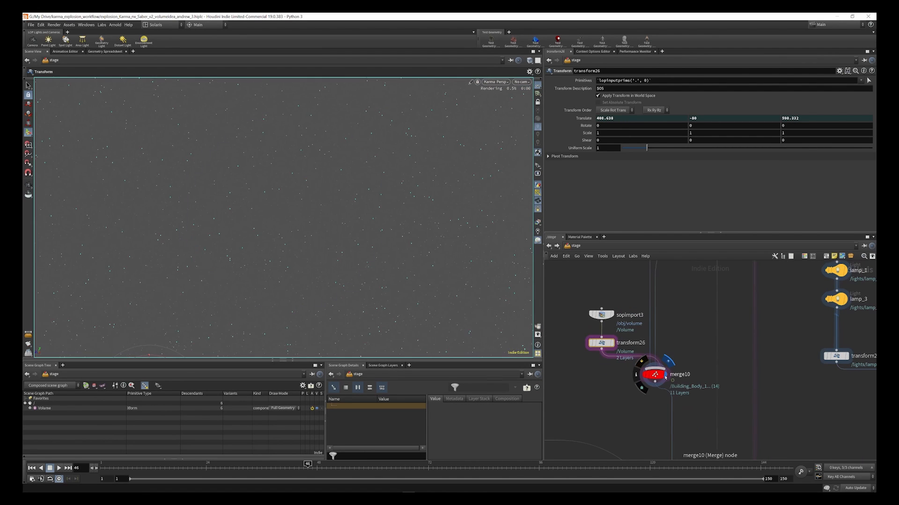
scroll(641, 365, down, 3)
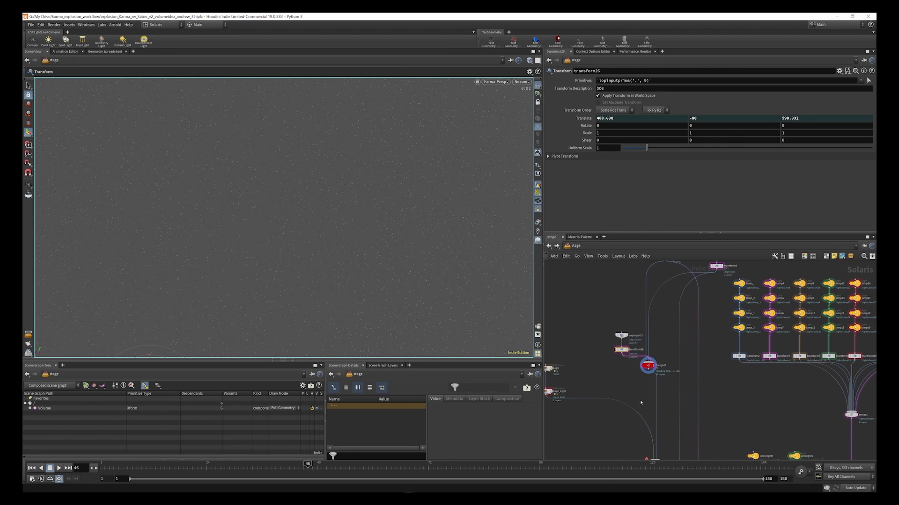
scroll(624, 306, down, 3)
scroll(625, 333, up, 3)
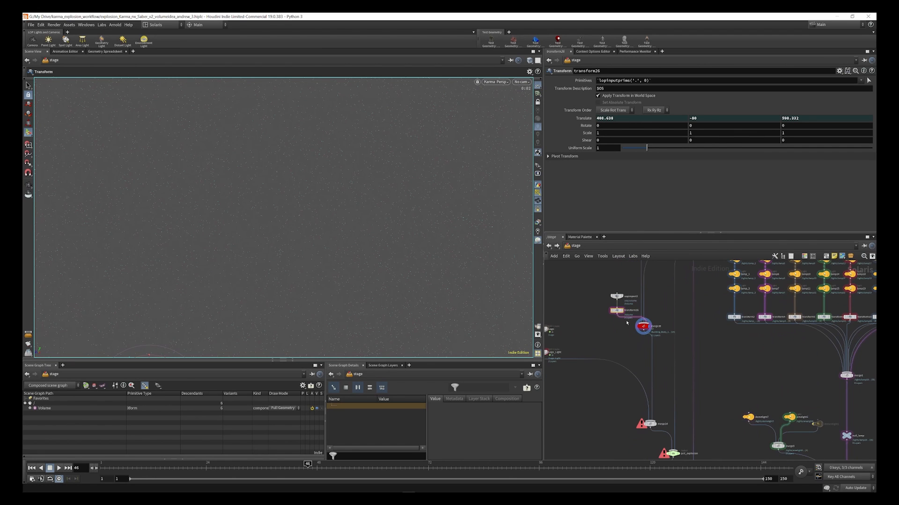
drag(627, 283, 609, 327)
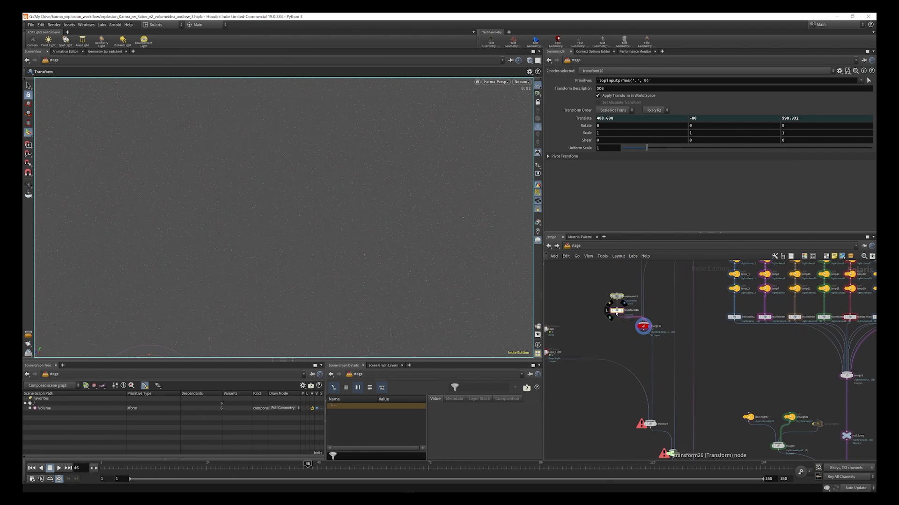
click(611, 304)
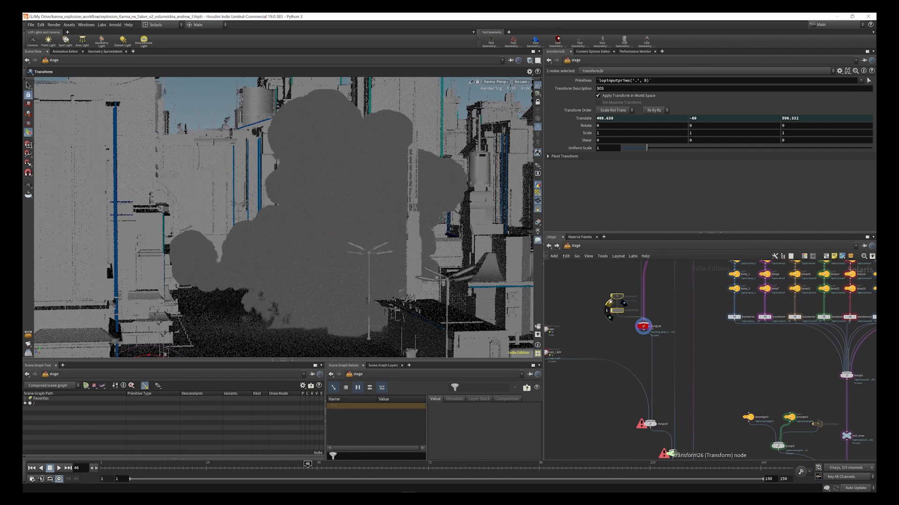
scroll(592, 296, down, 3)
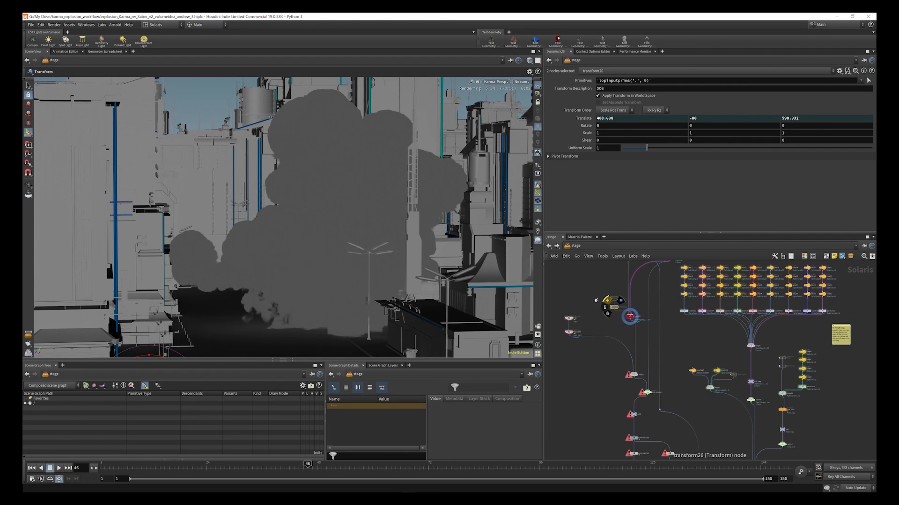
- Jump from sopimport3 to its source object /obj/volume and open the volume geometry network
scroll(568, 332, up, 5)
click(574, 297)
scroll(616, 373, down, 2)
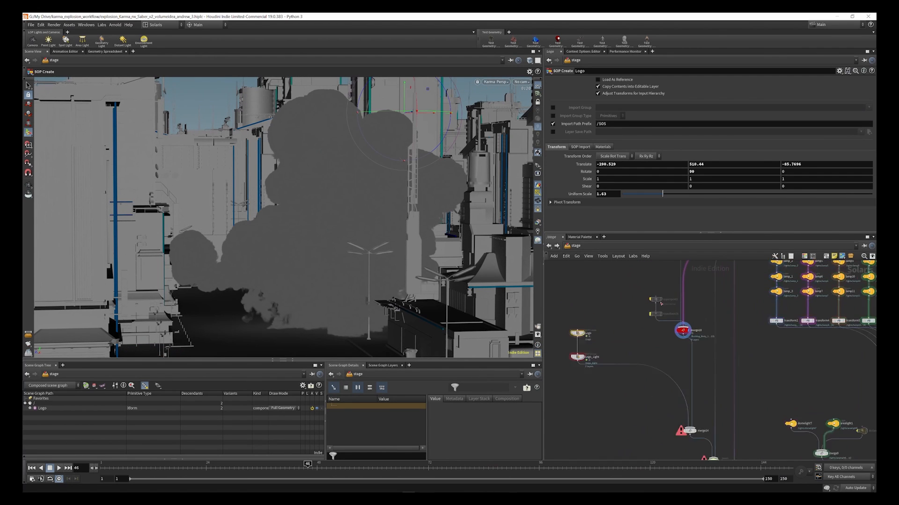
scroll(673, 281, up, 4)
click(644, 295)
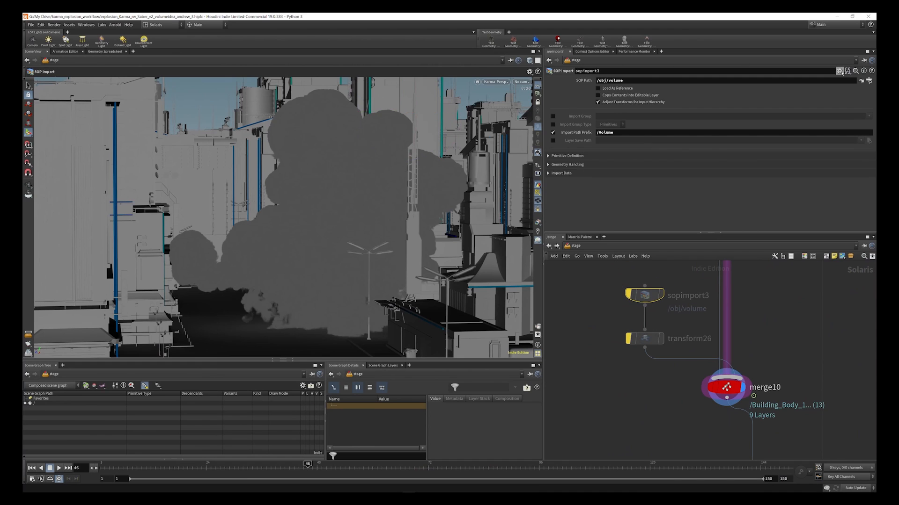
click(861, 81)
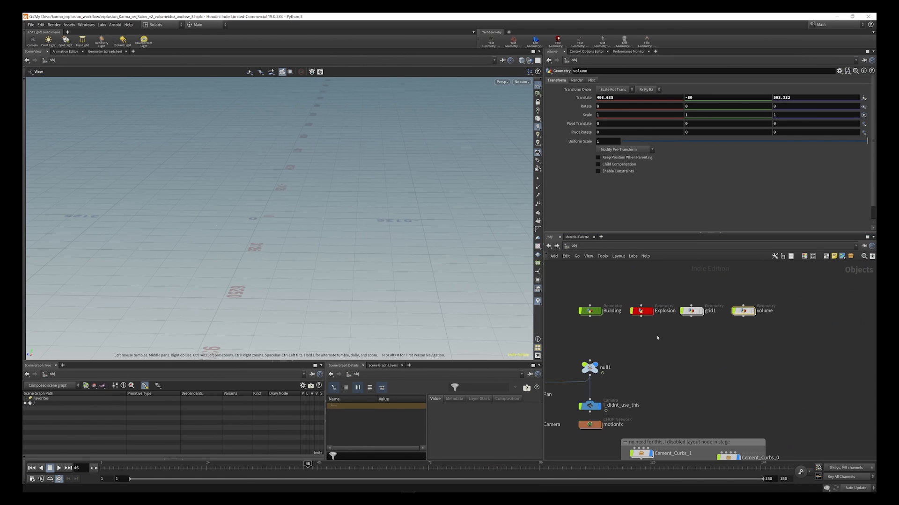
double_click(745, 311)
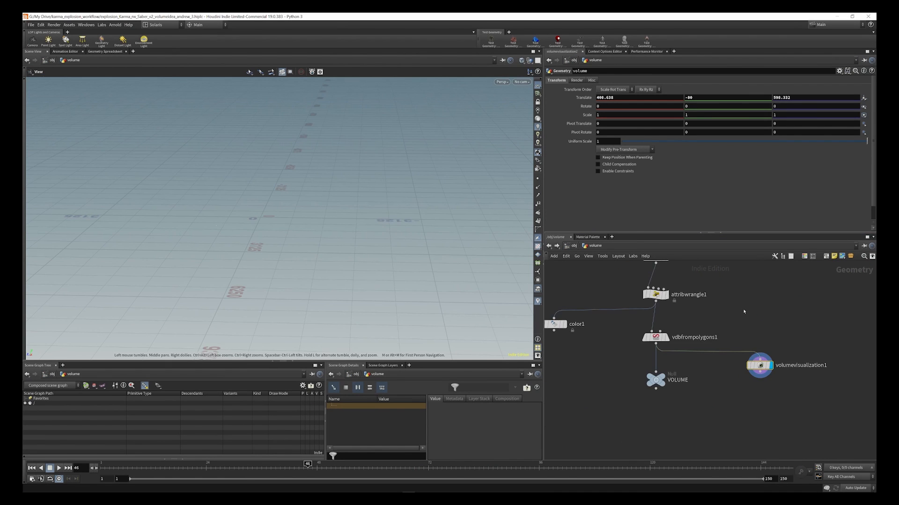
- Display box1 at the start of the volume network, and show attribwrangle1's ramp expression
scroll(678, 398, down, 3)
scroll(673, 327, up, 8)
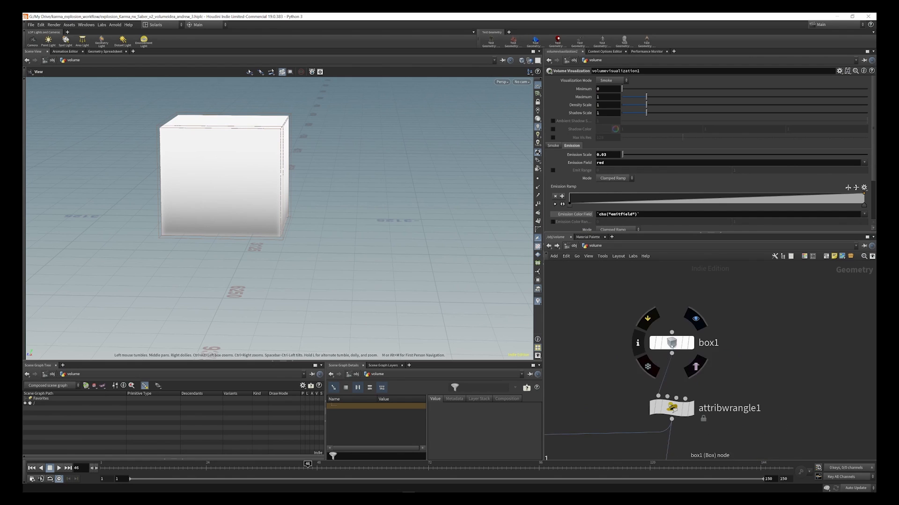
click(696, 286)
scroll(688, 304, down, 3)
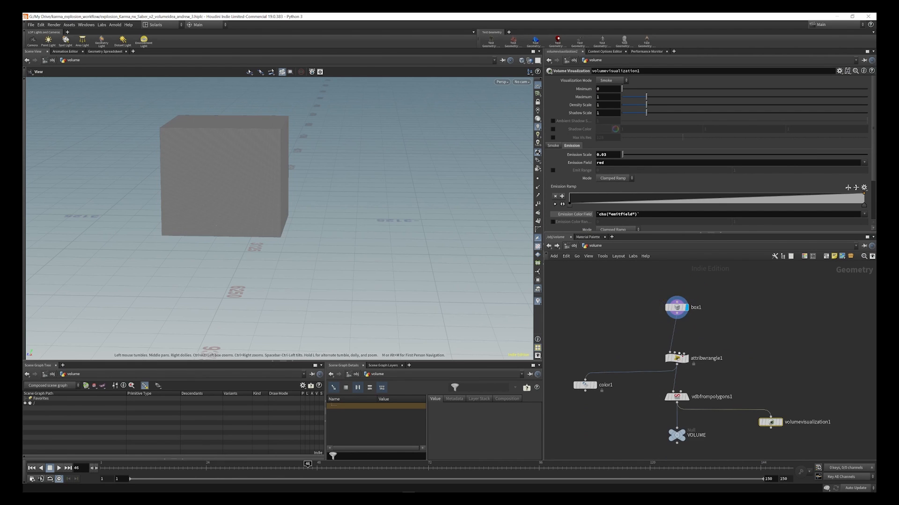
scroll(675, 355, up, 3)
click(676, 354)
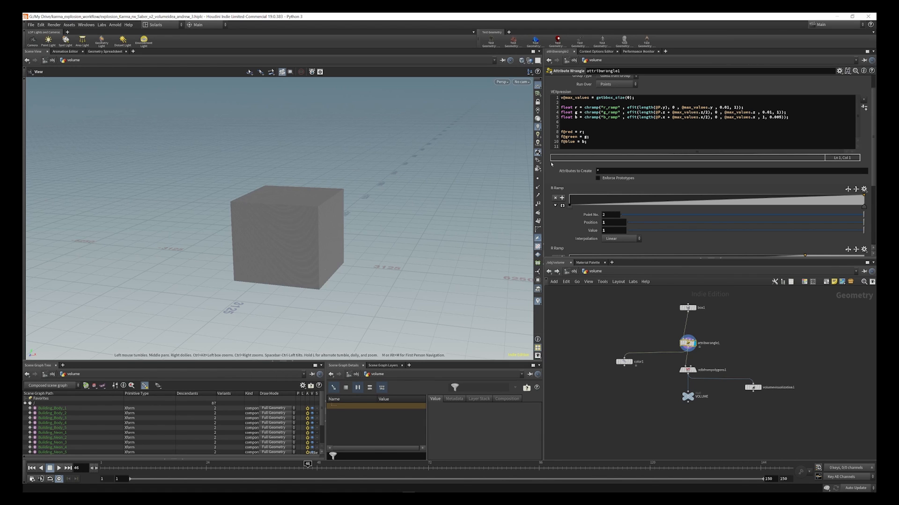
- Display vdbfrompolygons1 and review its fog VDB and red, green and blue surface attributes
scroll(692, 388, up, 3)
click(696, 361)
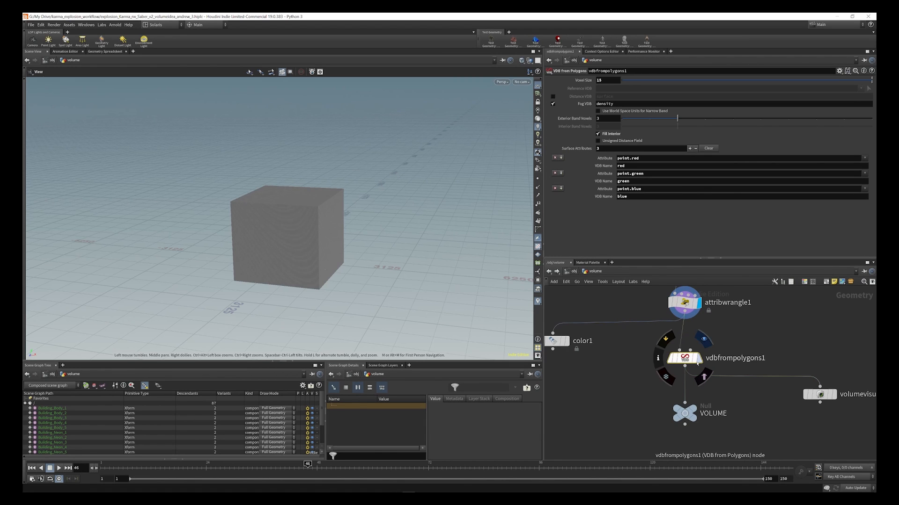
click(701, 363)
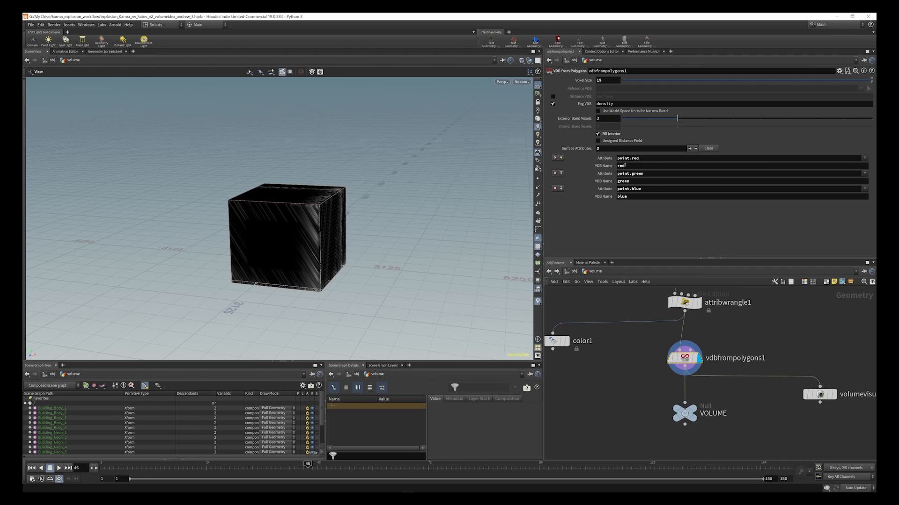
- Go back to attribwrangle1, display the box there and examine its red, green and blue code
scroll(690, 387, down, 3)
scroll(694, 328, up, 5)
click(695, 338)
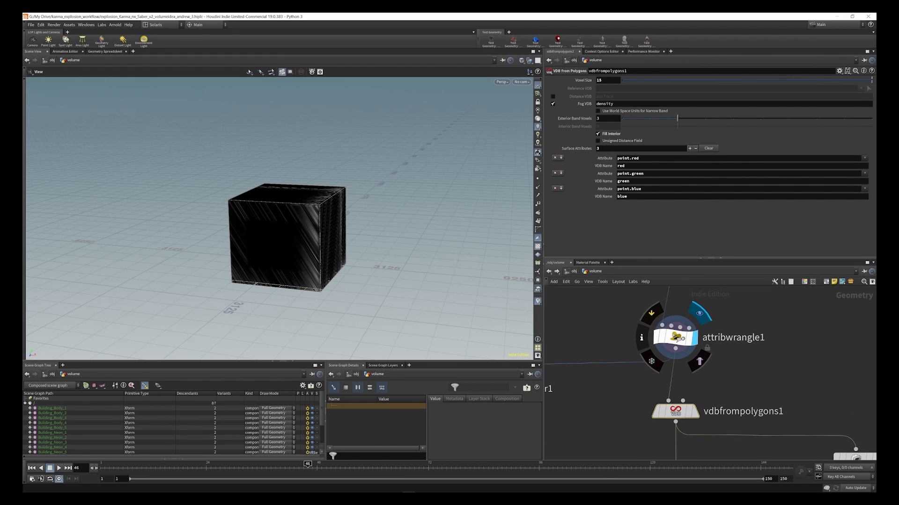
click(676, 341)
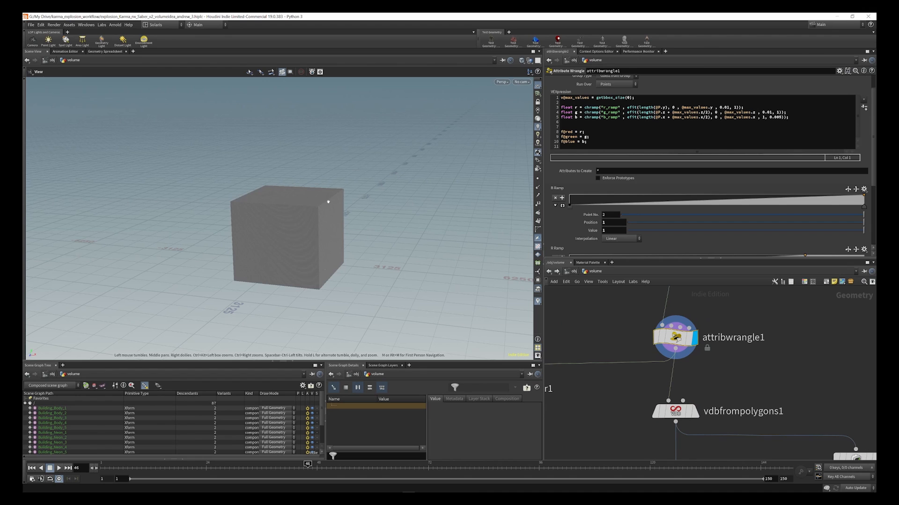
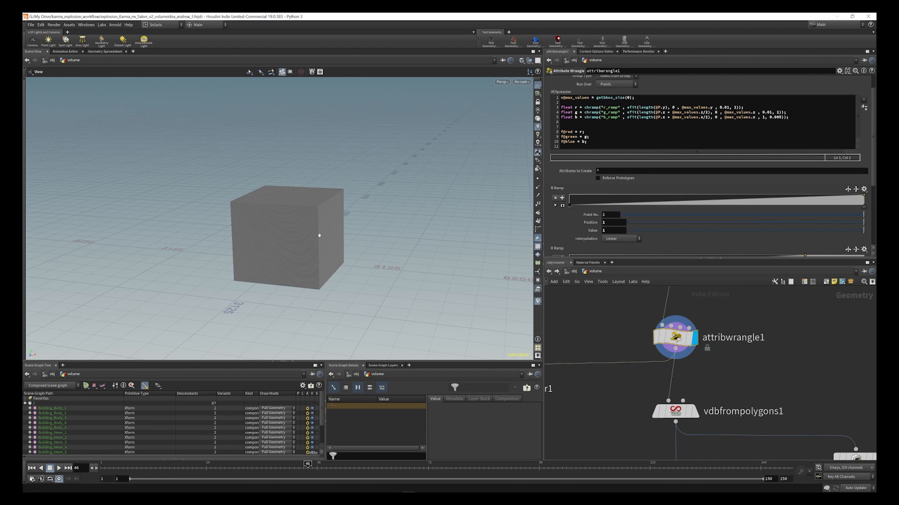
- Display the VDB conversion at vdbfrompolygons1 and check the density and colour fields in its node info
scroll(641, 324, down, 3)
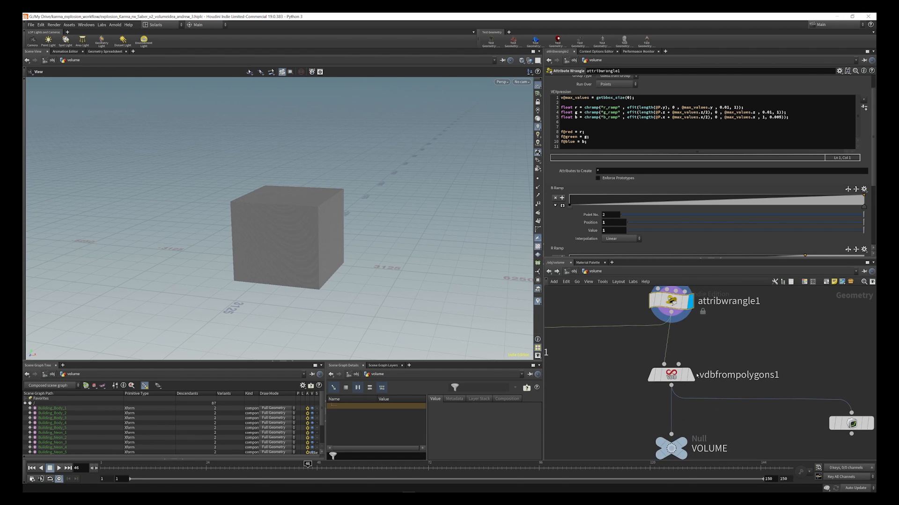
scroll(662, 359, up, 3)
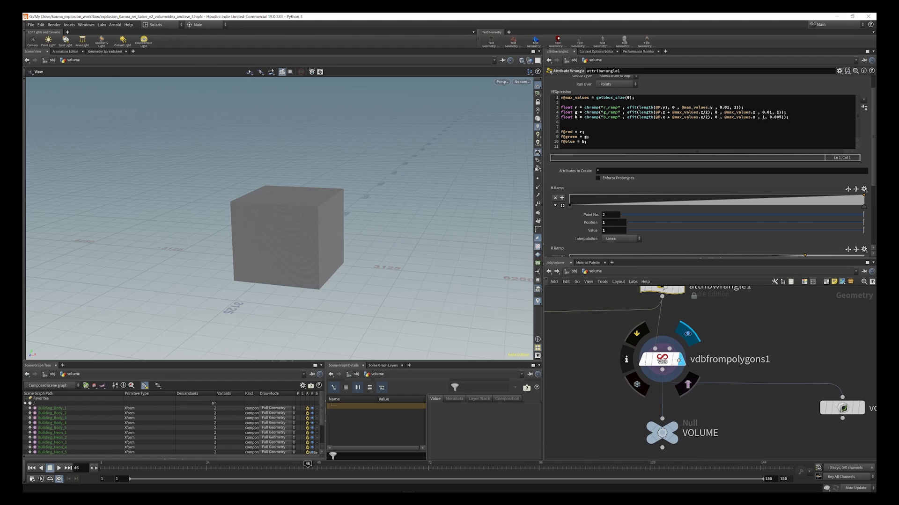
click(688, 333)
click(662, 360)
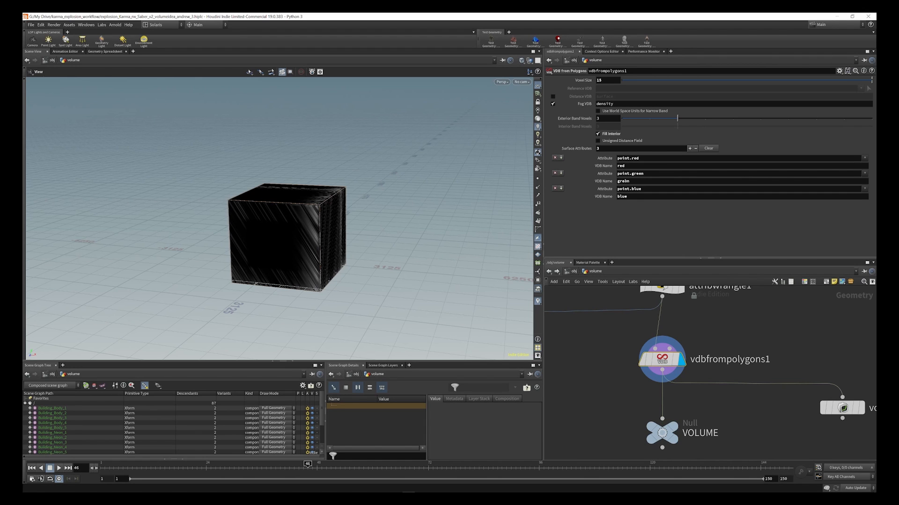
click(622, 339)
click(628, 359)
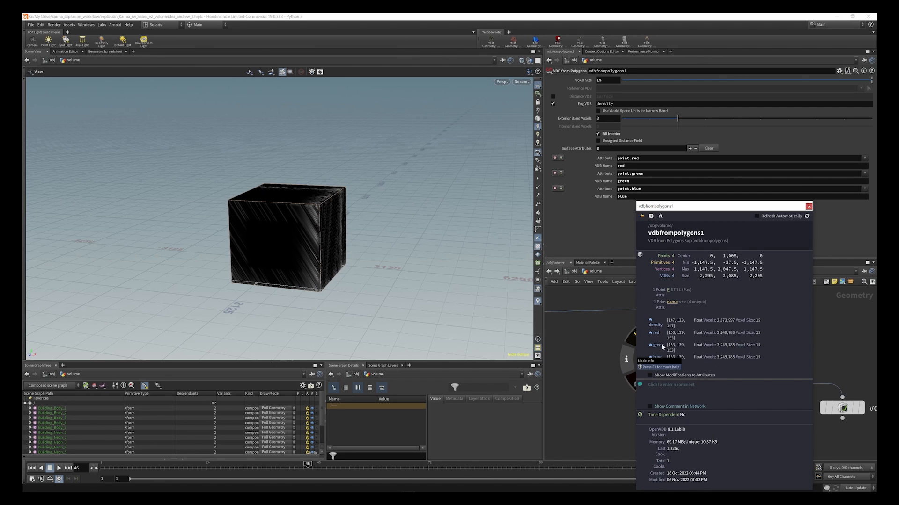
click(618, 356)
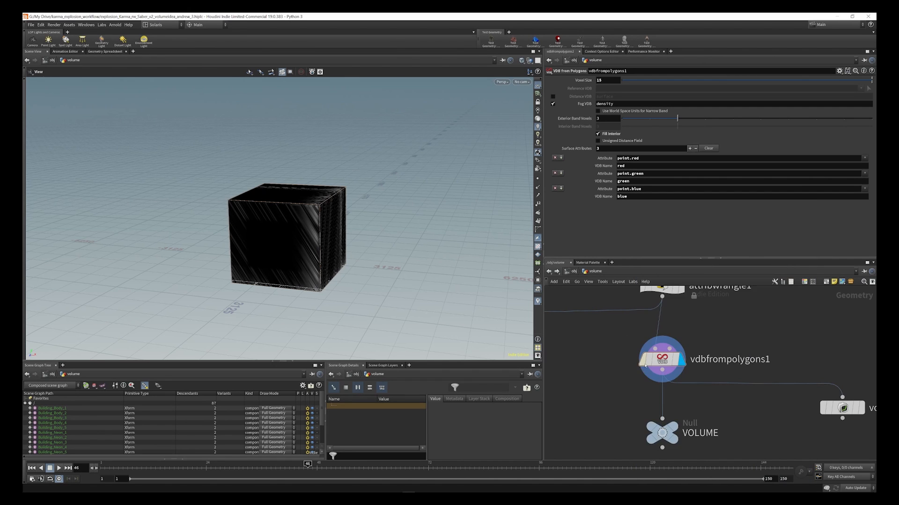
- Leave the volume geometry and switch from the object level to the stage network
scroll(646, 361, down, 4)
scroll(646, 359, down, 4)
click(573, 271)
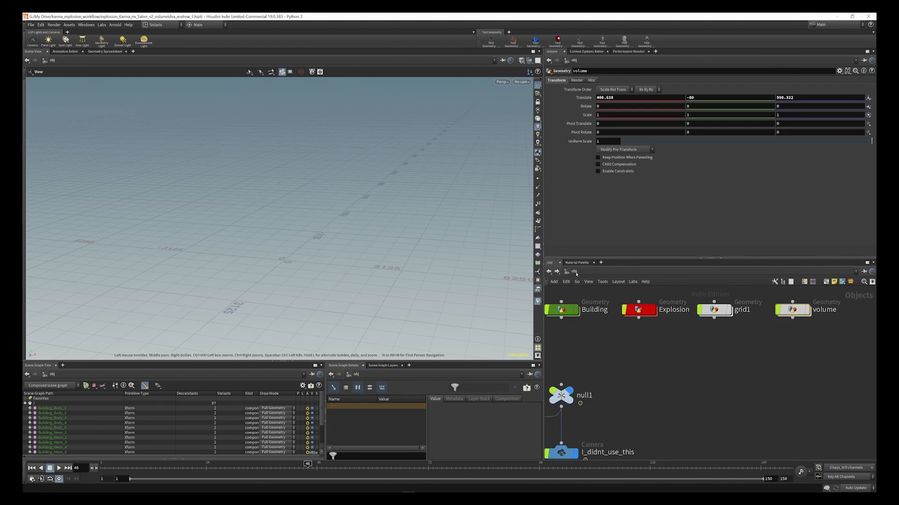
scroll(654, 340, down, 4)
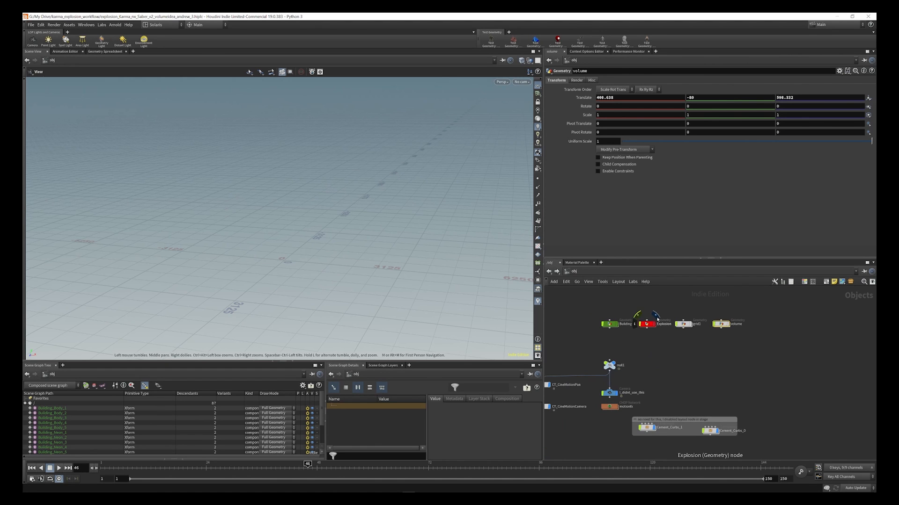
scroll(637, 319, down, 2)
click(610, 271)
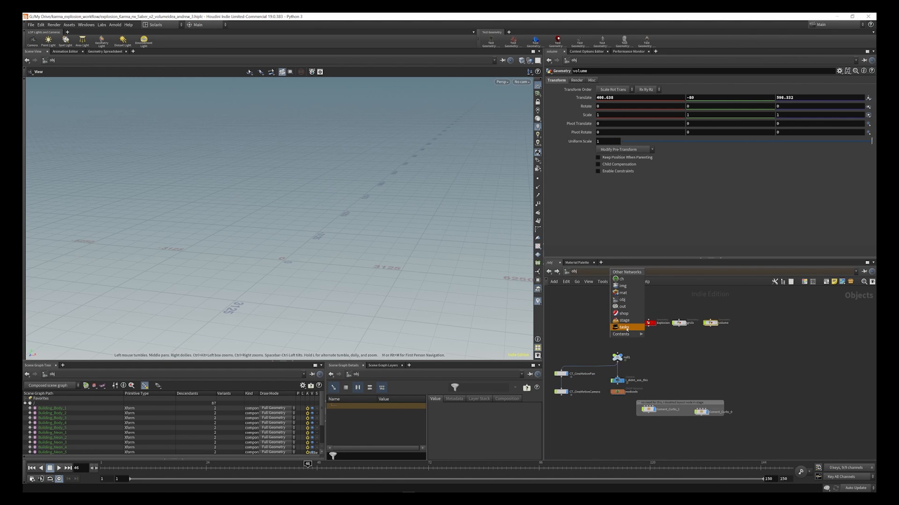
click(628, 323)
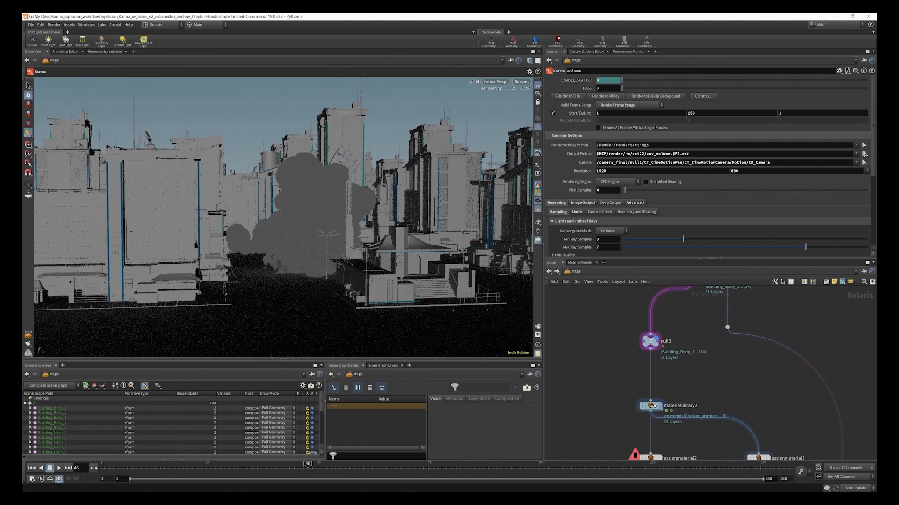
- Open the fog material inside materiallibrary2 and examine how the red, green and blue binds feed mulconst1, floattovec1 and volumeshadercore1
click(654, 406)
double_click(652, 407)
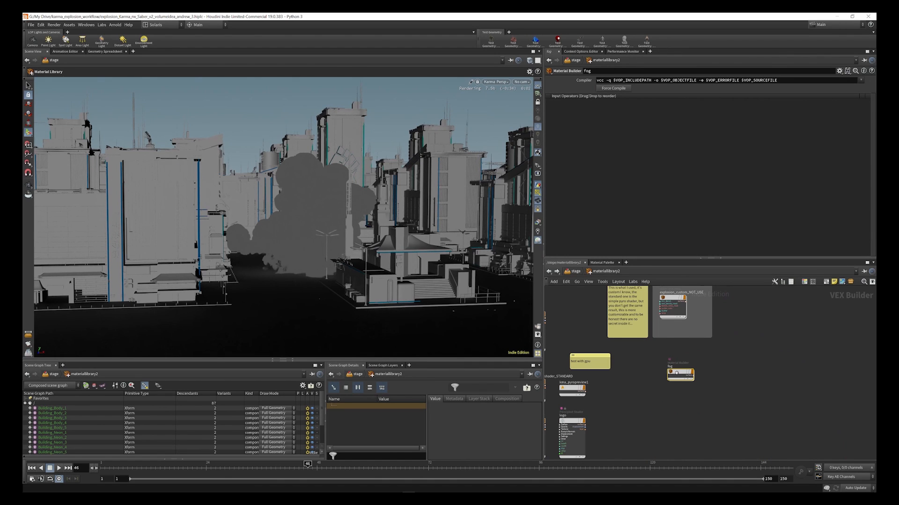
double_click(678, 374)
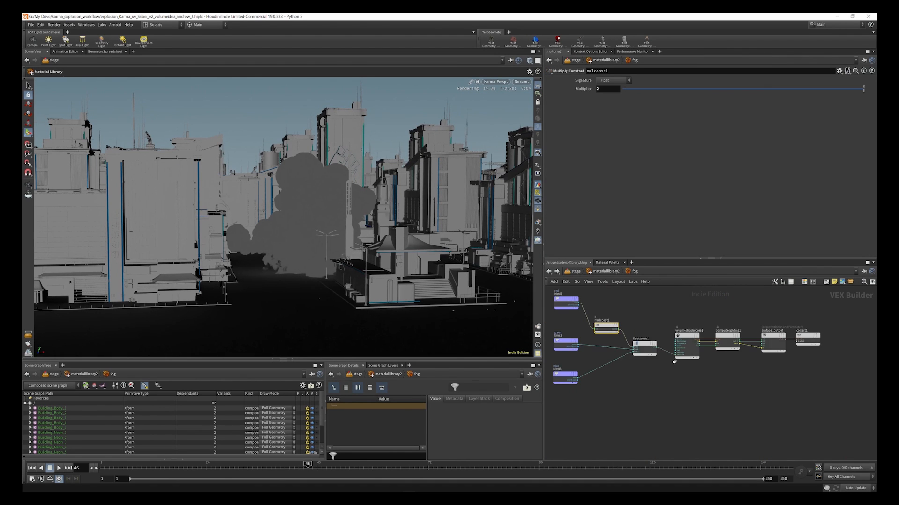
scroll(700, 380, down, 2)
scroll(611, 323, up, 4)
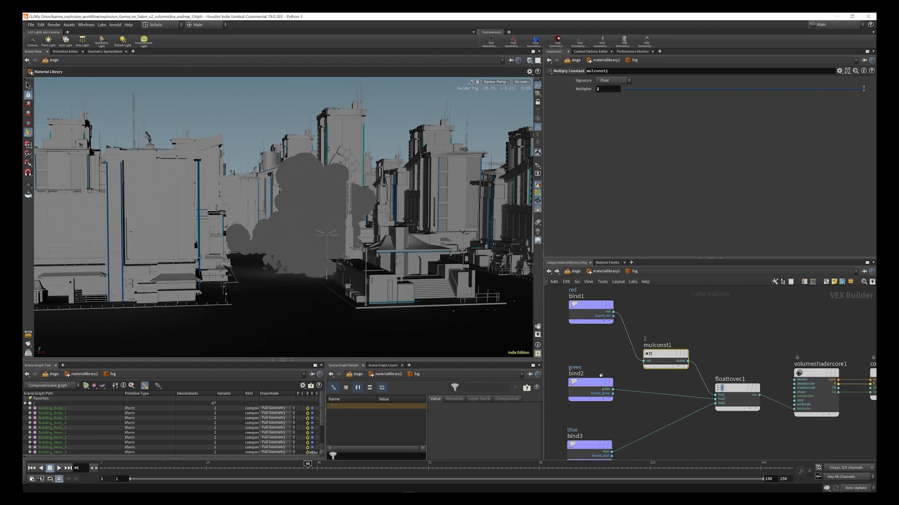
scroll(604, 377, down, 2)
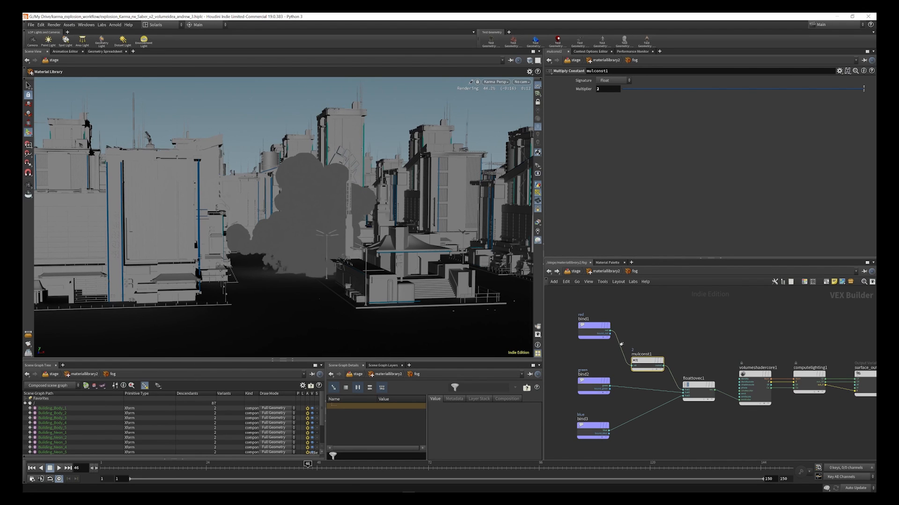
- Examine the rest of the fog material, from floattovec1 feeding the emitcolor of volumeshadercore1 through computelighting1 to the surface output
scroll(664, 370, down, 2)
scroll(677, 373, up, 2)
scroll(678, 373, up, 3)
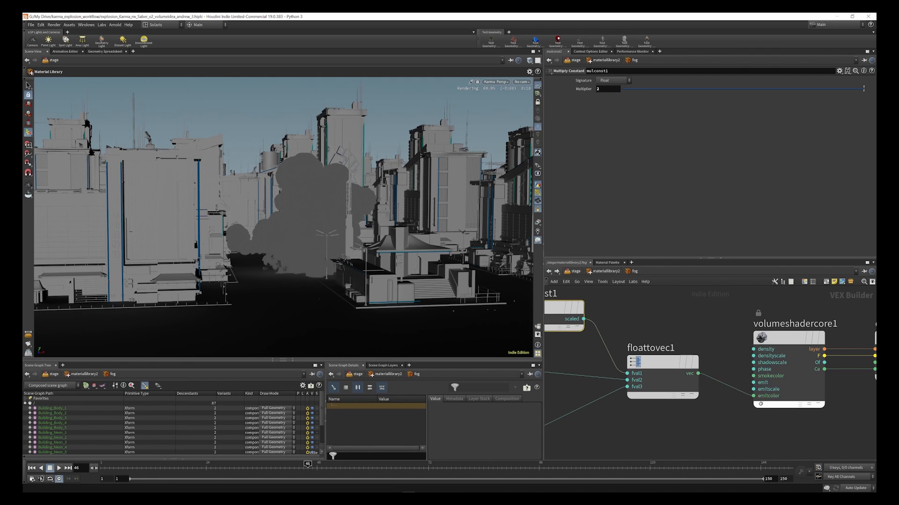
scroll(762, 405, down, 5)
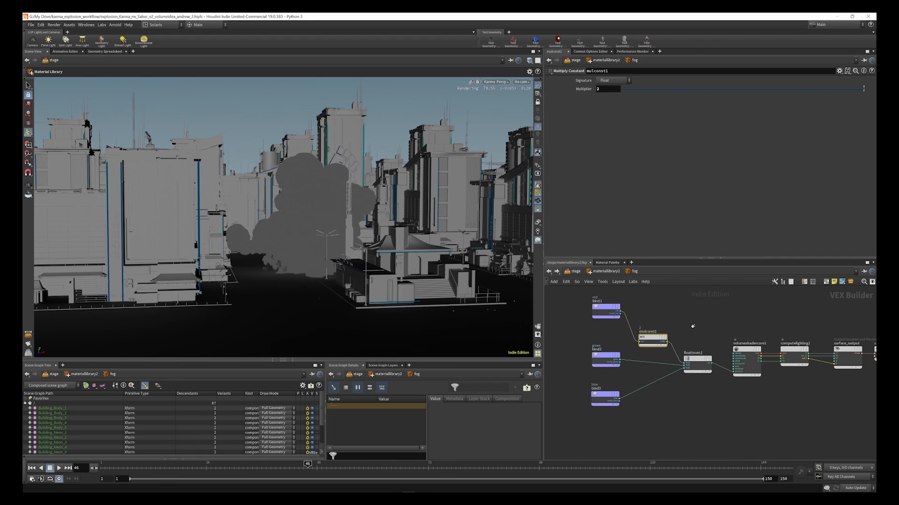
scroll(722, 340, down, 3)
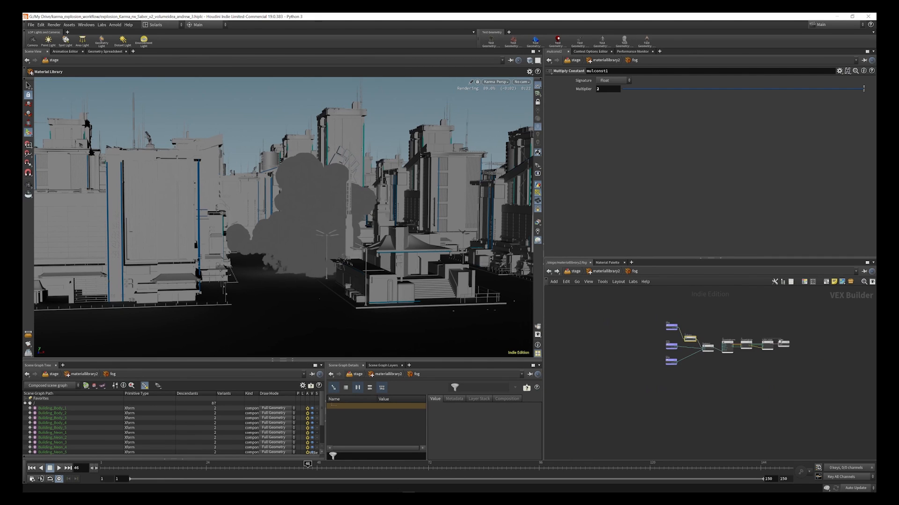
scroll(780, 342, up, 4)
scroll(756, 333, down, 1)
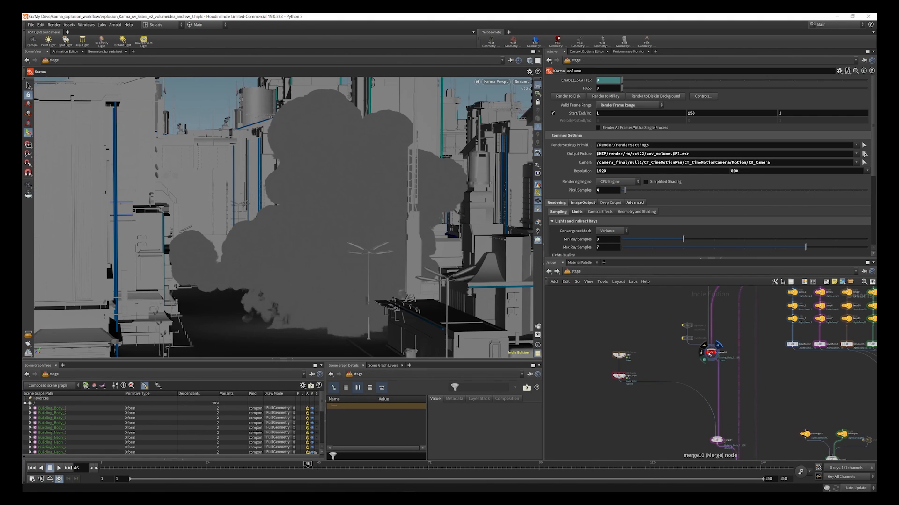
- Go back to the stage network, find the Logo SOP Create node and open its geometry network
scroll(708, 352, down, 3)
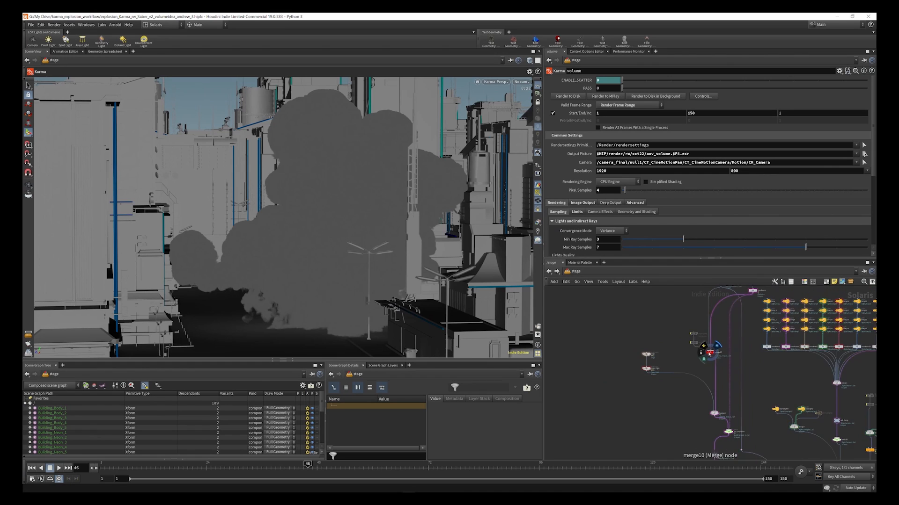
scroll(650, 354, up, 3)
scroll(649, 354, up, 5)
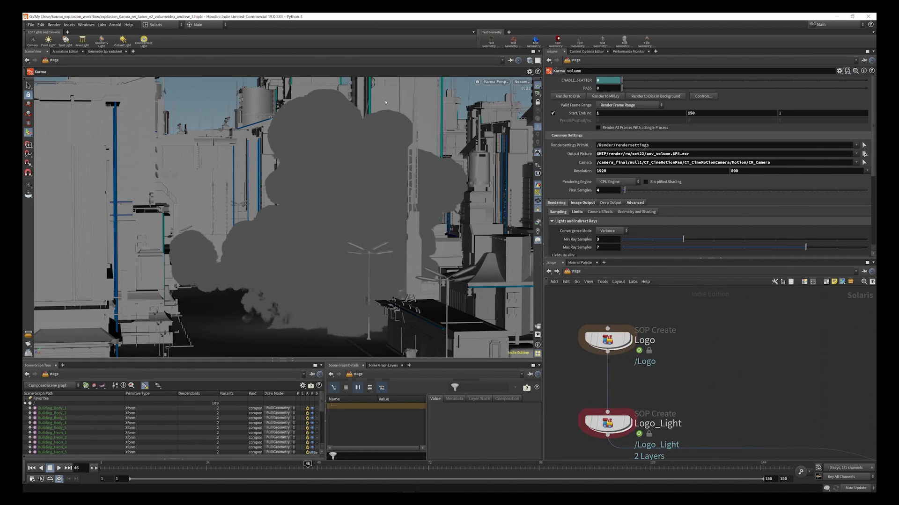
click(607, 340)
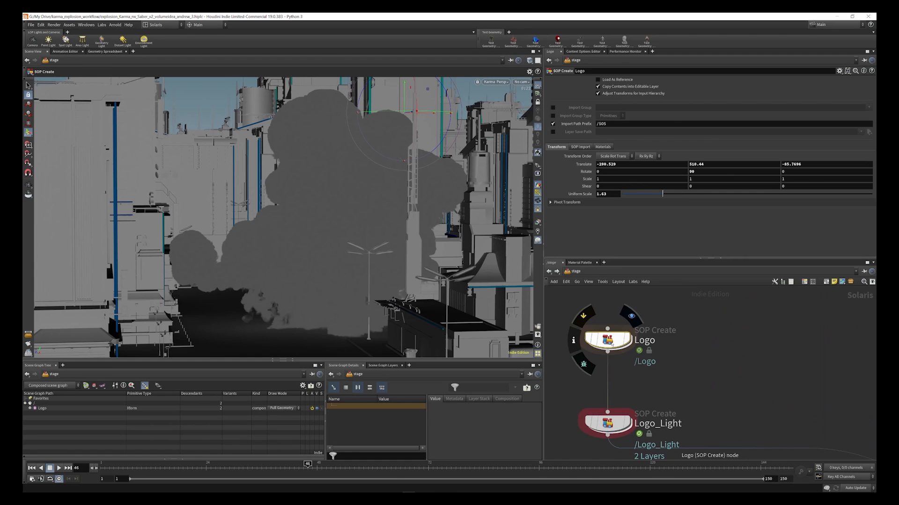
double_click(610, 340)
scroll(640, 358, up, 3)
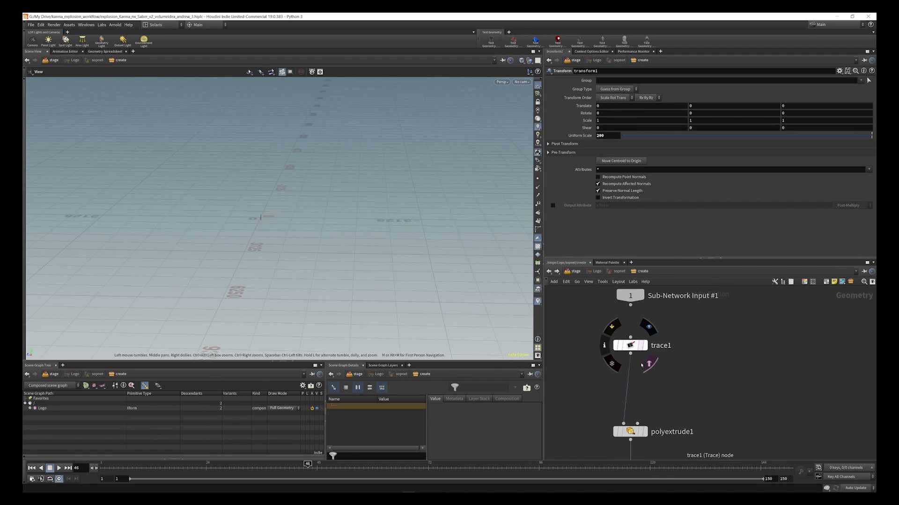
- Display trace1 in the Logo network and view its source image REBELWAY_LOGO_WHITE.jpg
drag(632, 346, 625, 348)
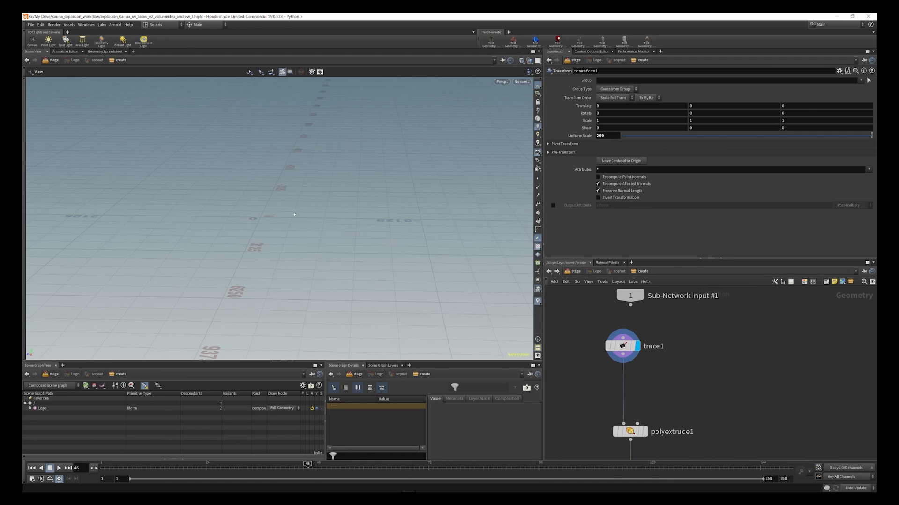
drag(271, 215, 277, 201)
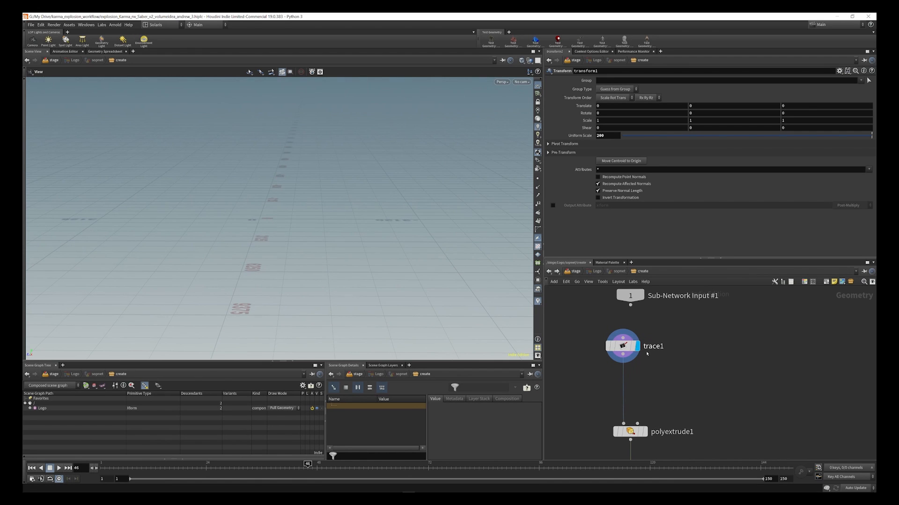
click(624, 347)
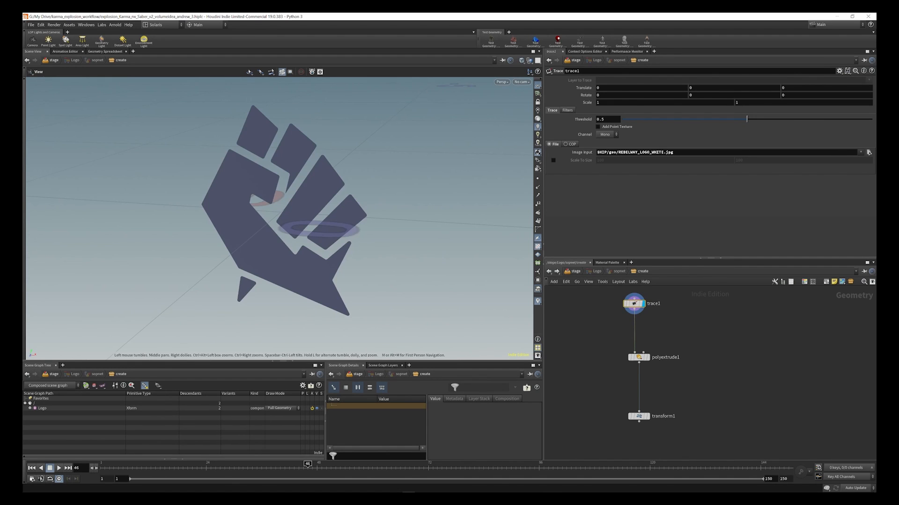
drag(23, 83, 518, 106)
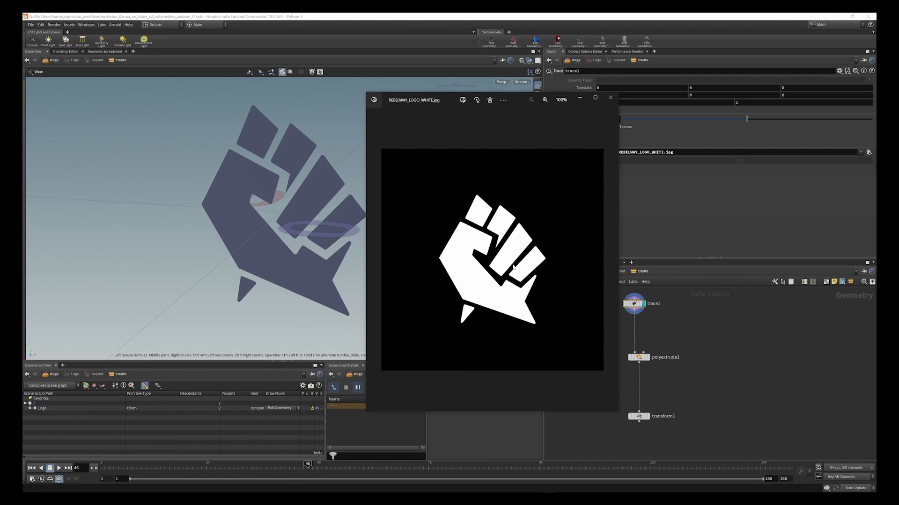
click(611, 97)
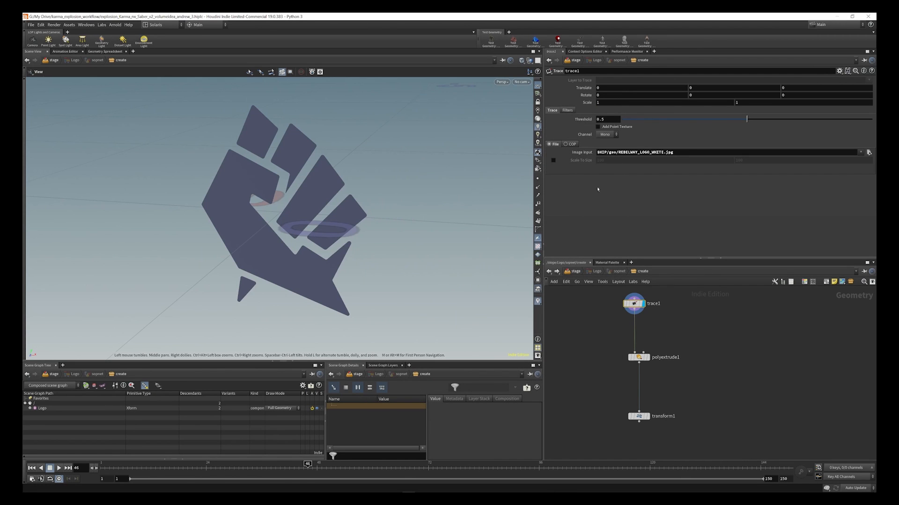
- Try COP as the input source of trace1, return to File, and test the Hole Faces filter
click(568, 144)
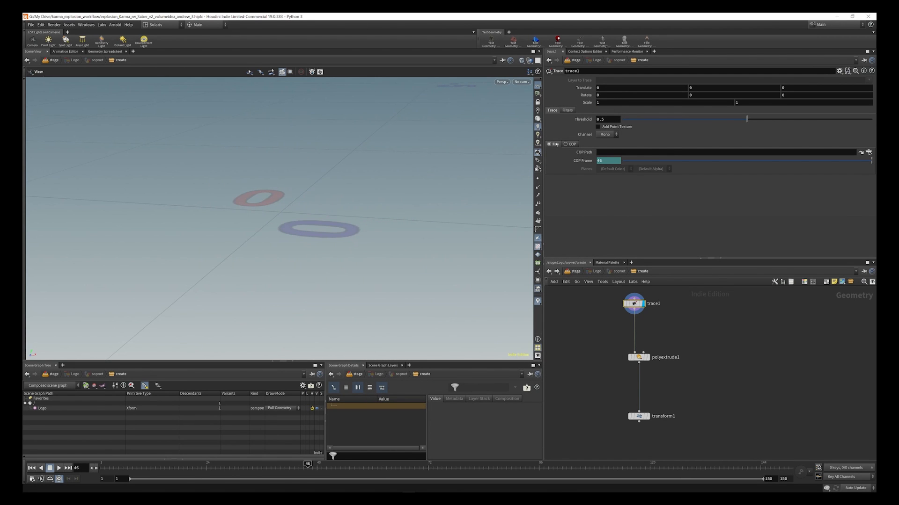
click(567, 111)
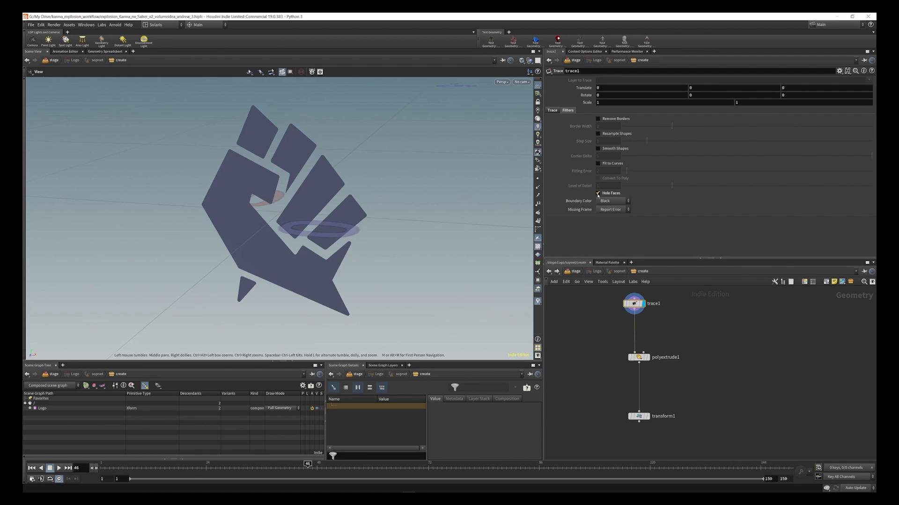
- Display polyextrude1 and examine the extrusion settings that give the logo its thickness
scroll(657, 361, up, 3)
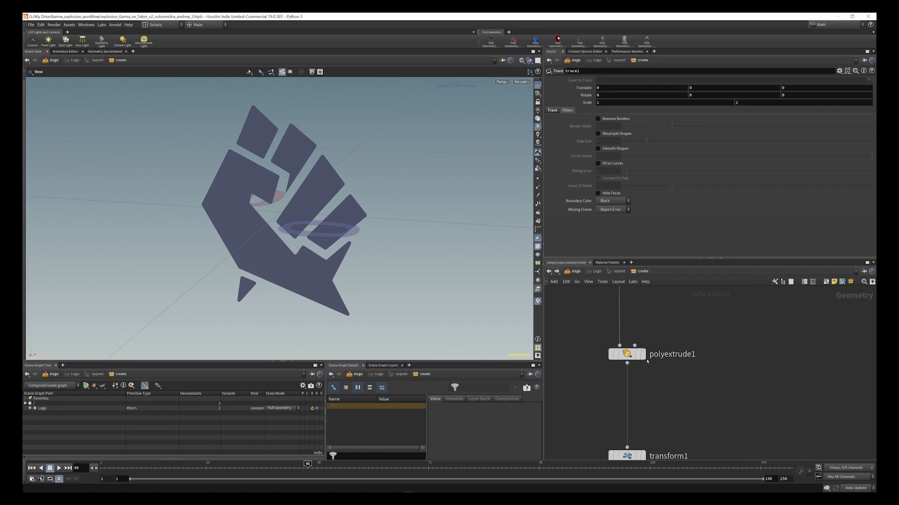
click(643, 356)
click(633, 357)
scroll(644, 358, down, 2)
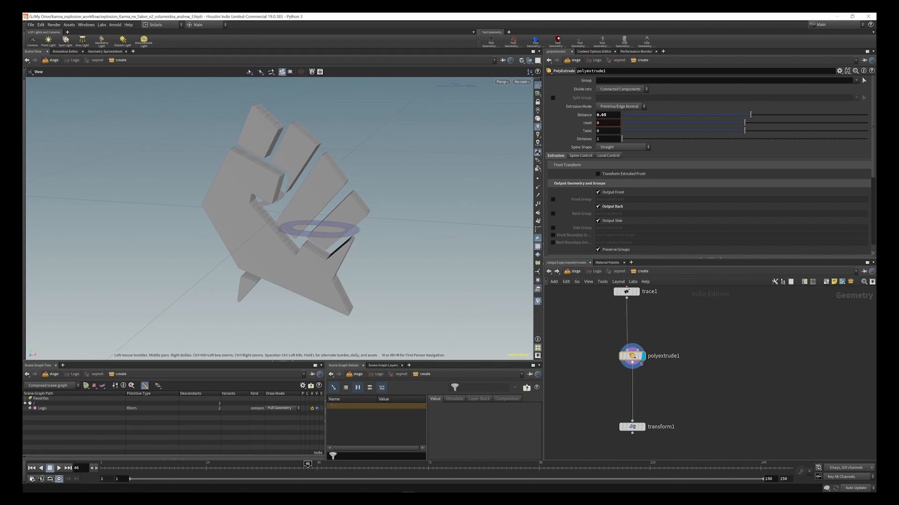
middle_drag(629, 302, 624, 270)
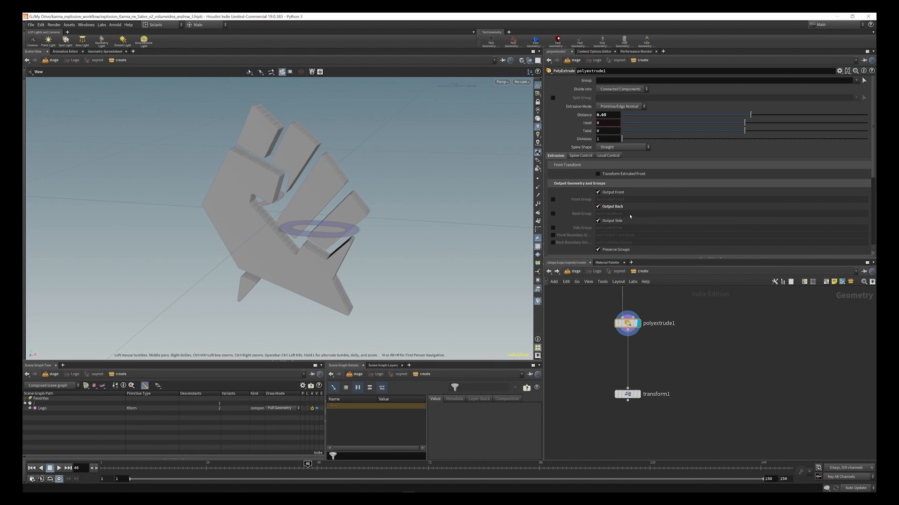
- Display transform1 in the Logo network and view the scaled logo
scroll(643, 333, up, 2)
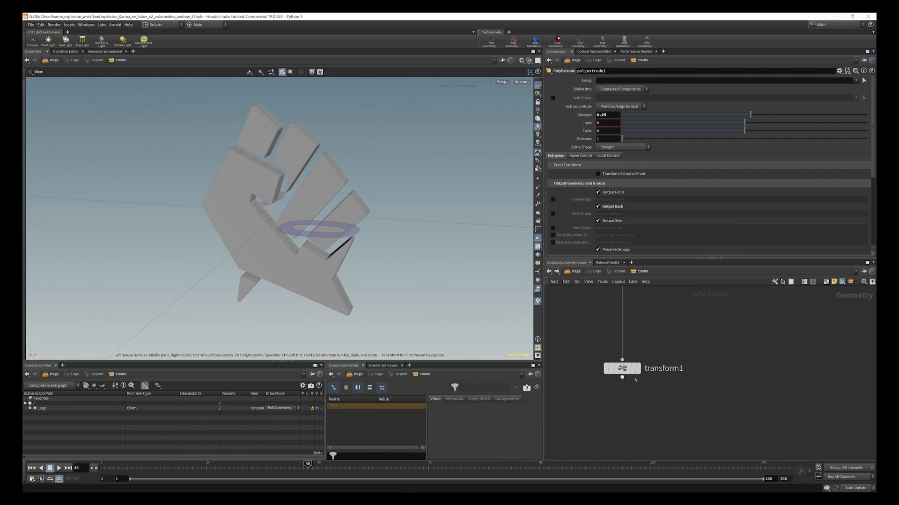
click(638, 369)
scroll(318, 216, down, 12)
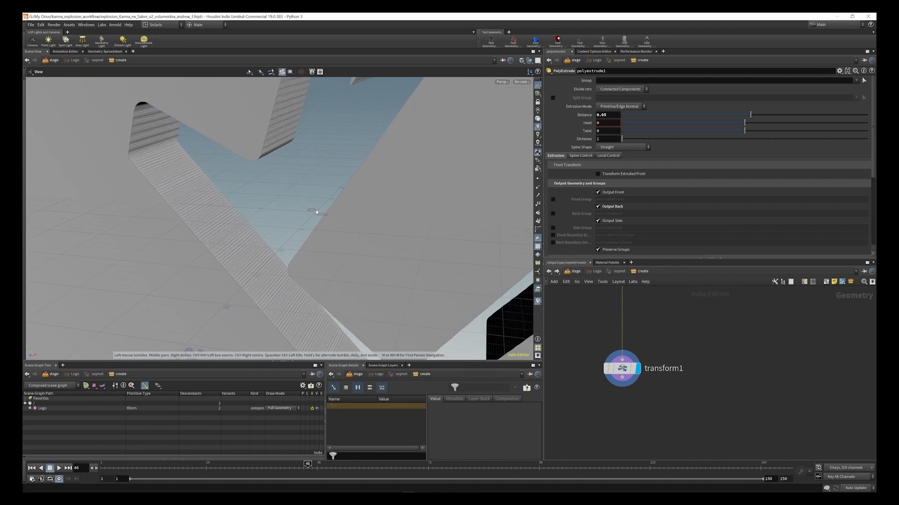
drag(281, 207, 298, 199)
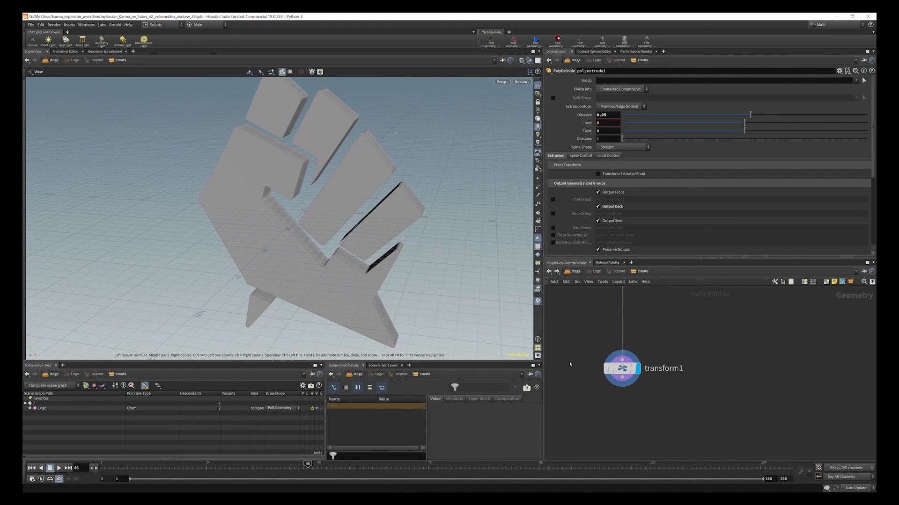
scroll(607, 336, down, 3)
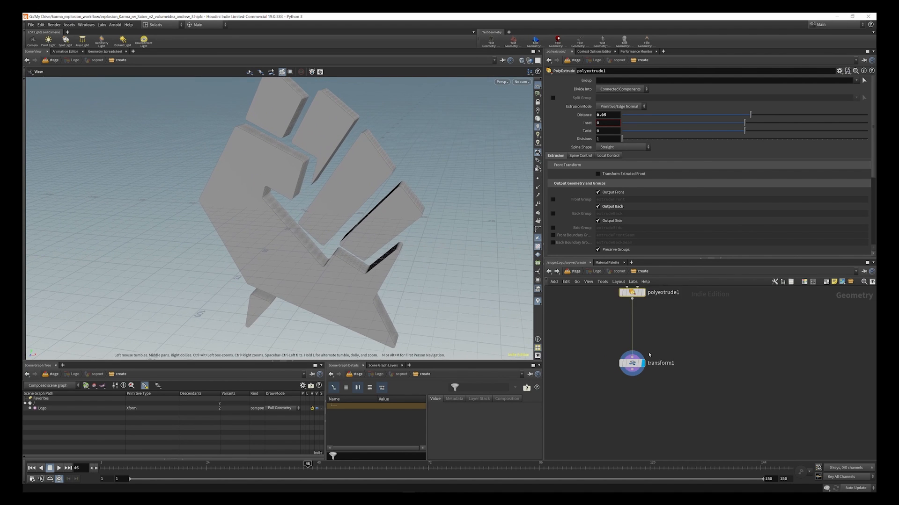
- Return to the stage network and open the geometry network of the Logo_Light node below Logo
click(574, 272)
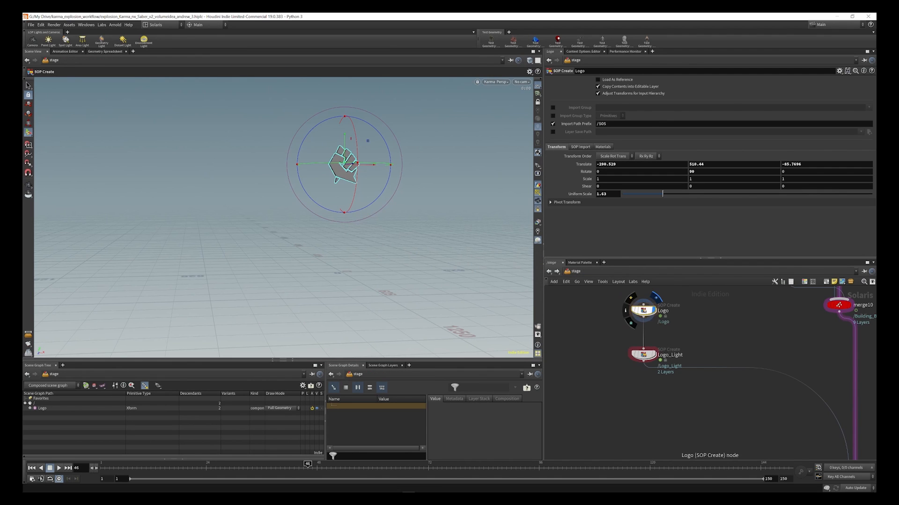
scroll(655, 330, up, 3)
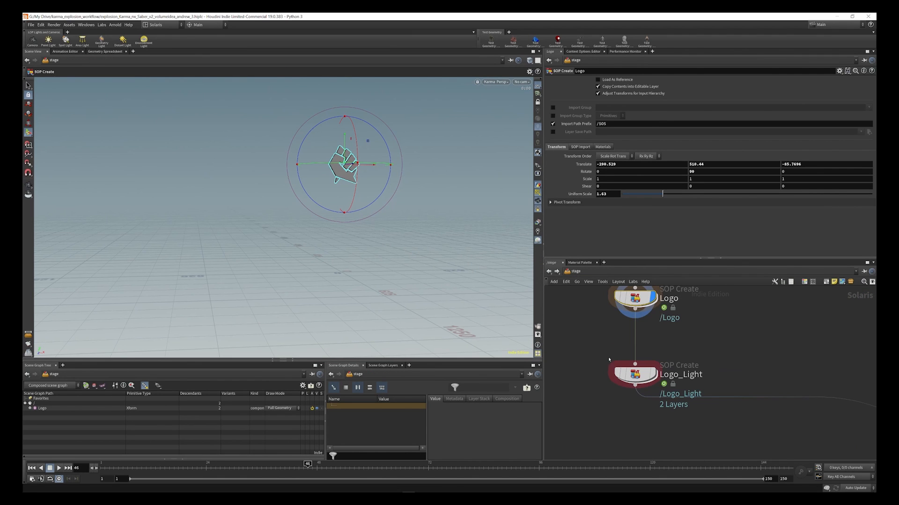
scroll(608, 356, down, 2)
scroll(608, 356, up, 2)
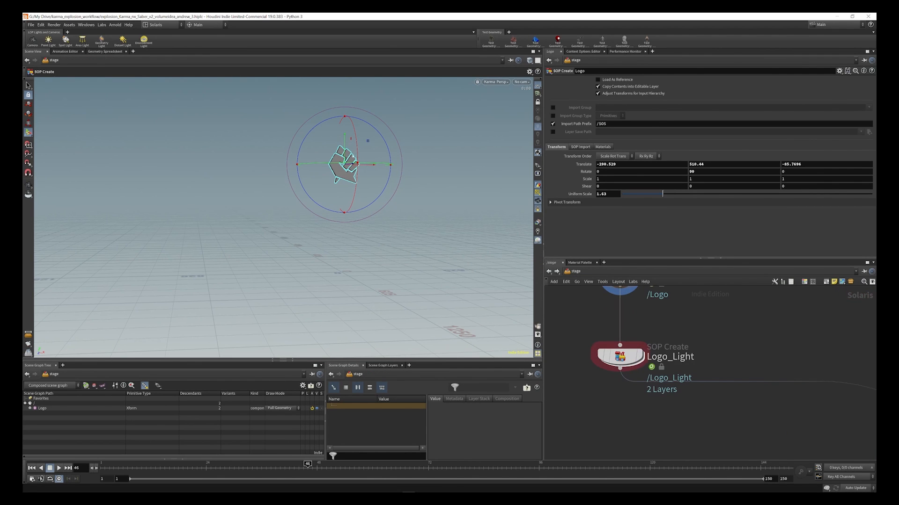
scroll(633, 344, down, 2)
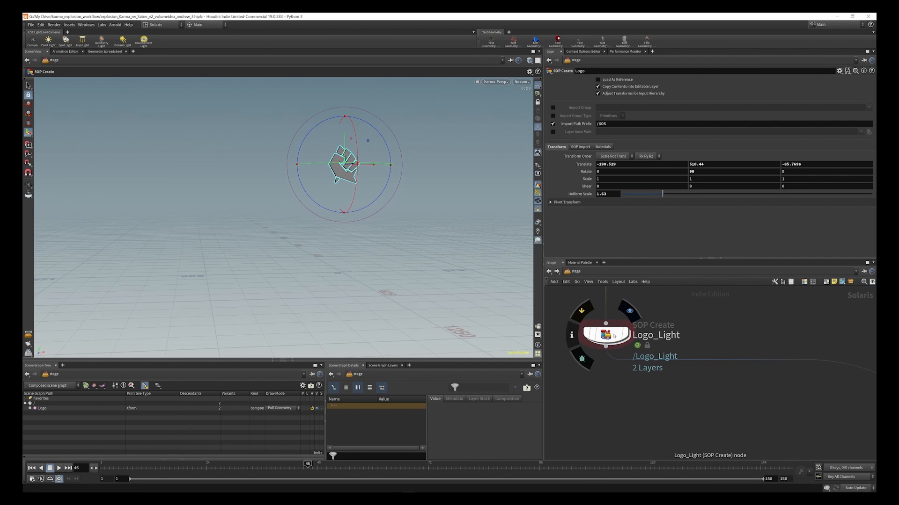
double_click(615, 335)
scroll(621, 388, down, 4)
scroll(618, 325, up, 7)
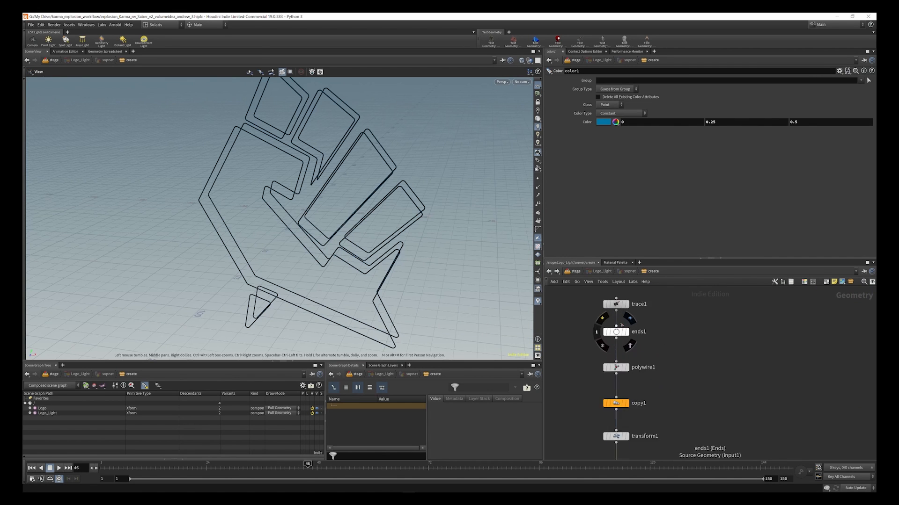
- Display trace1 and ends1 in the Logo_Light network to compare the filled logo with its open outline
click(613, 297)
click(629, 298)
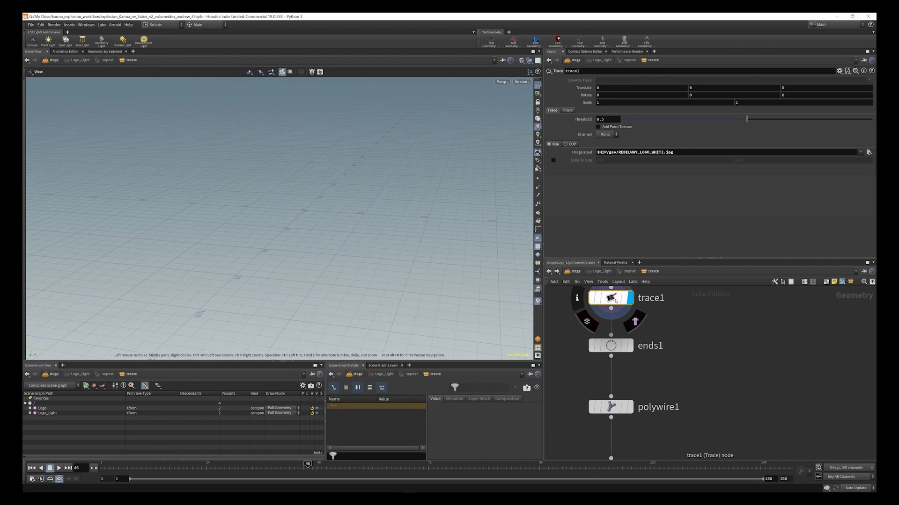
scroll(304, 210, up, 10)
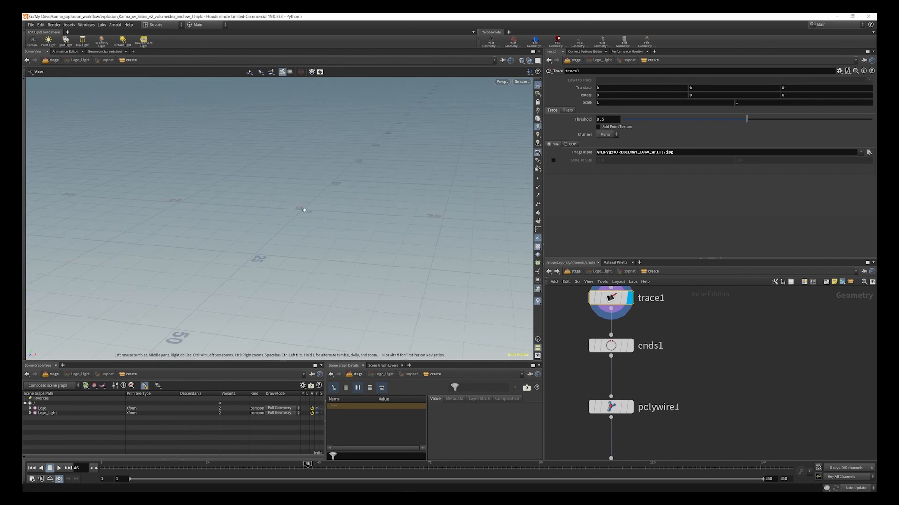
scroll(304, 211, up, 3)
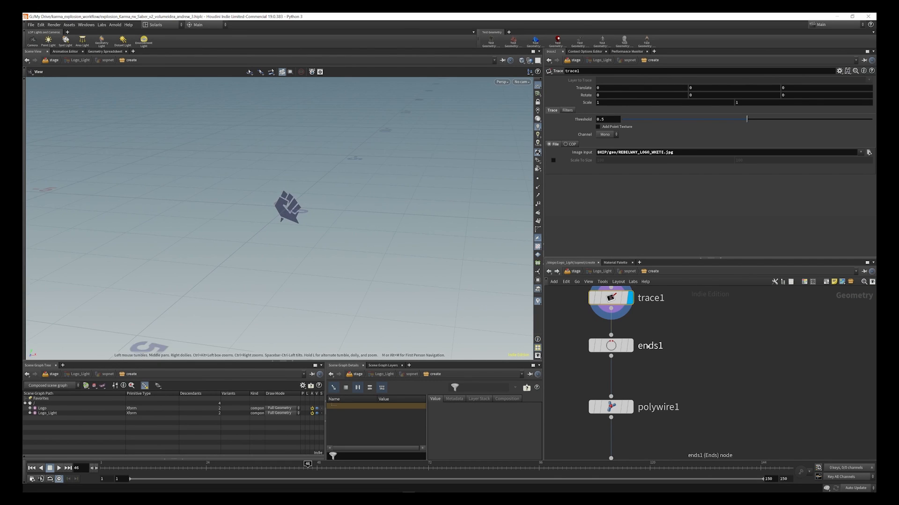
click(616, 346)
scroll(302, 125, up, 5)
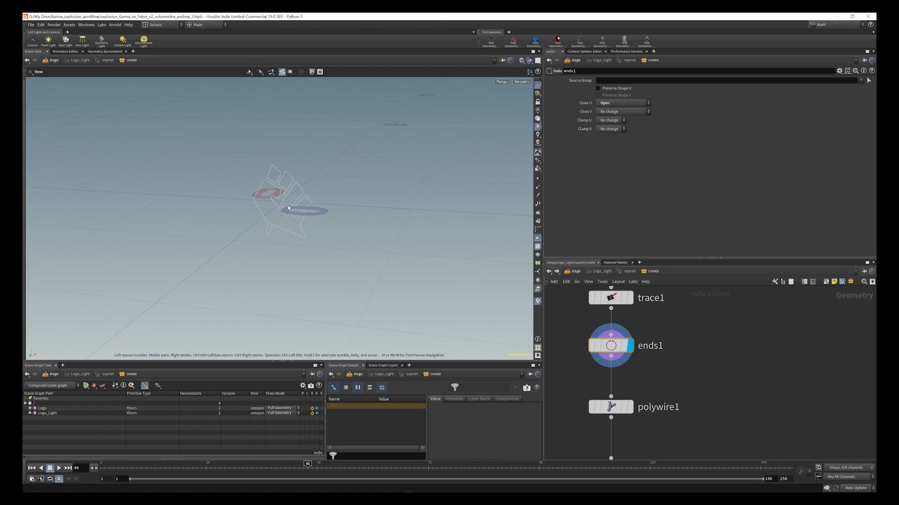
scroll(674, 365, down, 4)
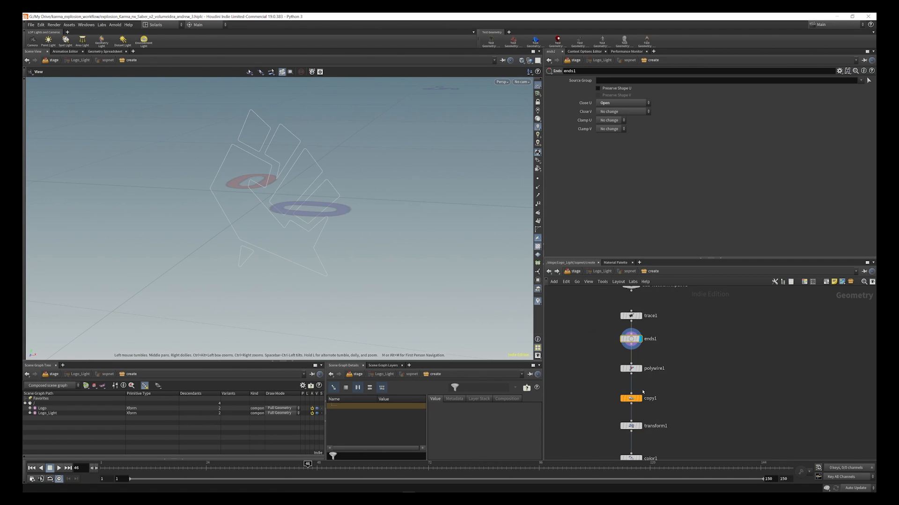
- Check the wire settings of polywire1 and display copy1 to view the duplicated logo outline
scroll(640, 391, up, 3)
key(r)
click(624, 356)
click(624, 356)
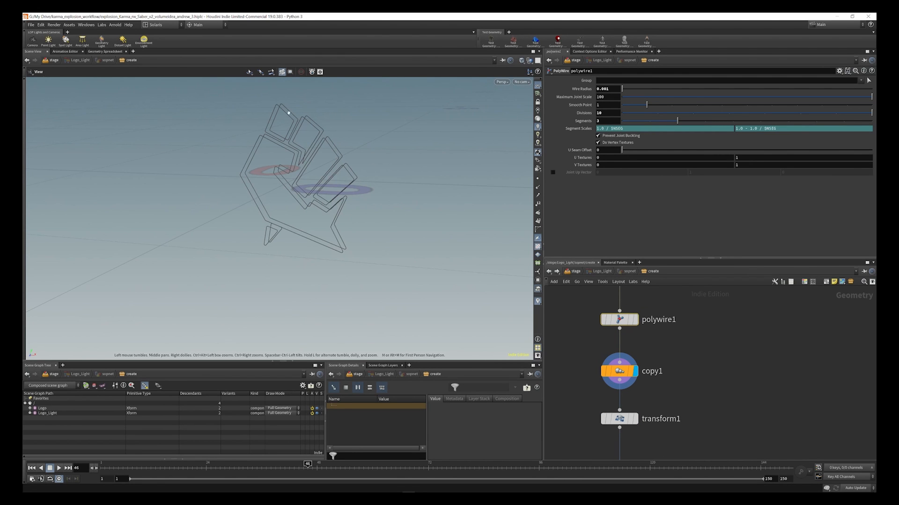
scroll(621, 340, down, 3)
scroll(636, 393, up, 4)
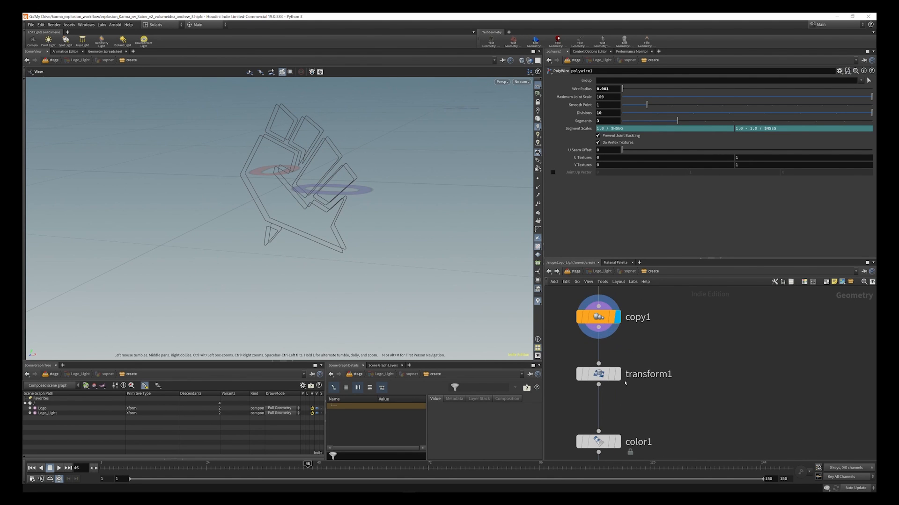
- Display transform1 in the Logo_Light network and inspect the duplicated logo outline up close and as a whole
click(616, 376)
scroll(295, 224, down, 12)
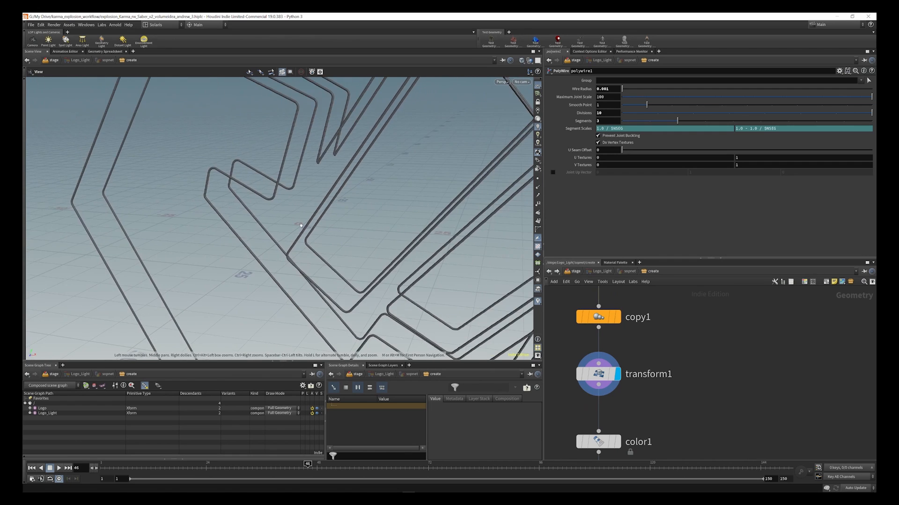
right_drag(289, 221, 249, 176)
scroll(616, 322, down, 3)
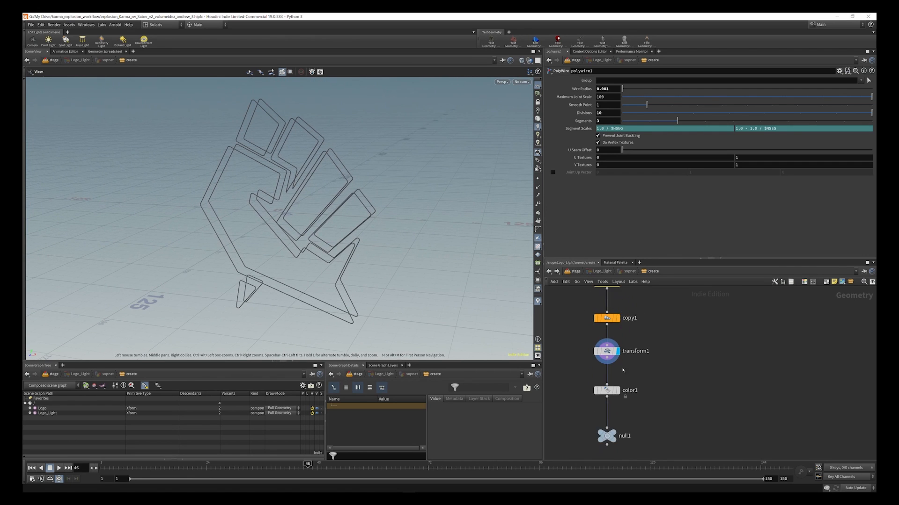
- Check the constant point colour set on color1 and display null1 at the end of the Logo_Light network
scroll(618, 398, up, 3)
click(615, 384)
click(595, 383)
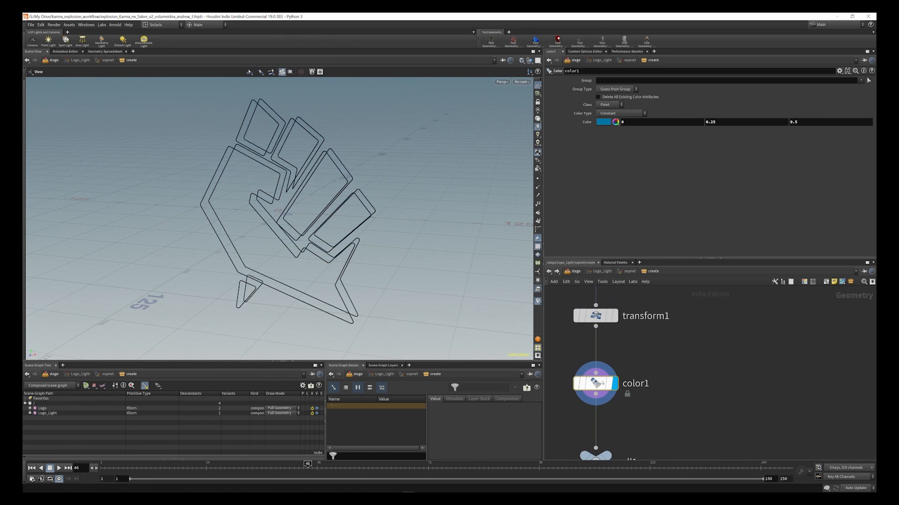
scroll(622, 328, down, 3)
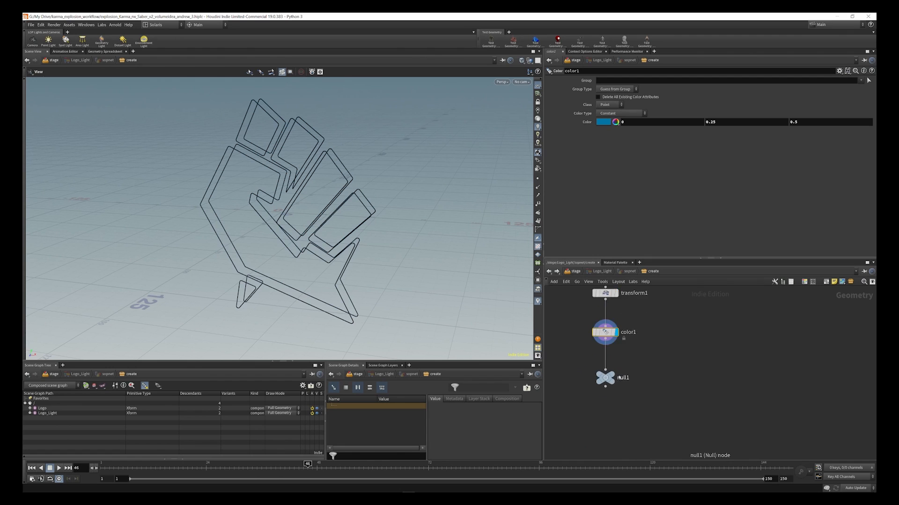
scroll(594, 366, up, 3)
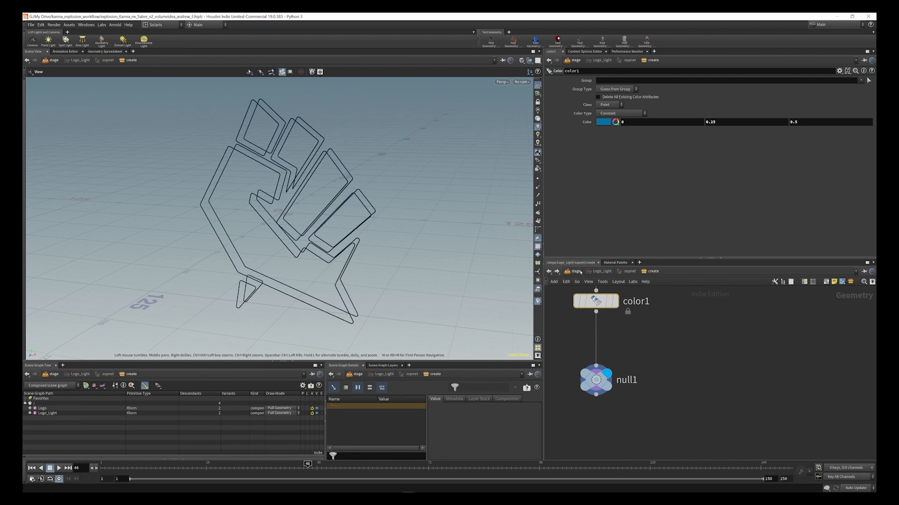
- Return to the stage network and display merge14 to view the logo combined with the city and explosion
click(575, 272)
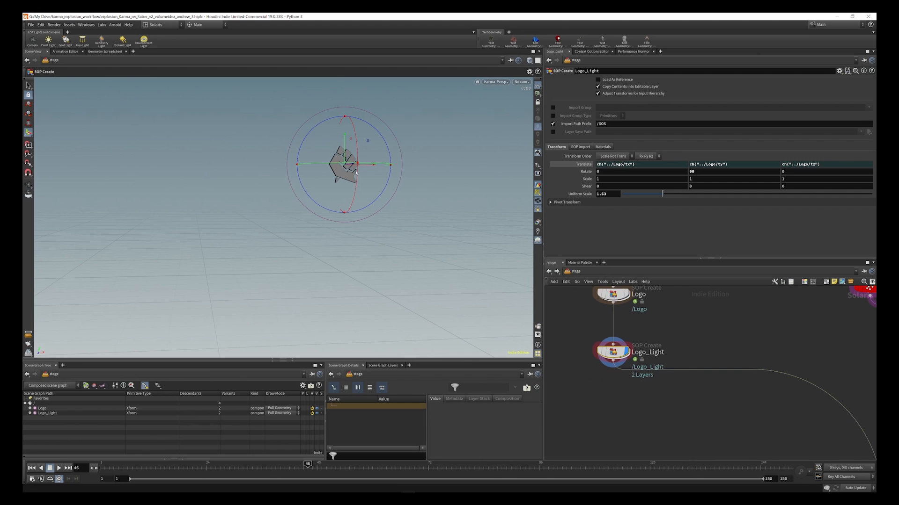
scroll(632, 315, down, 5)
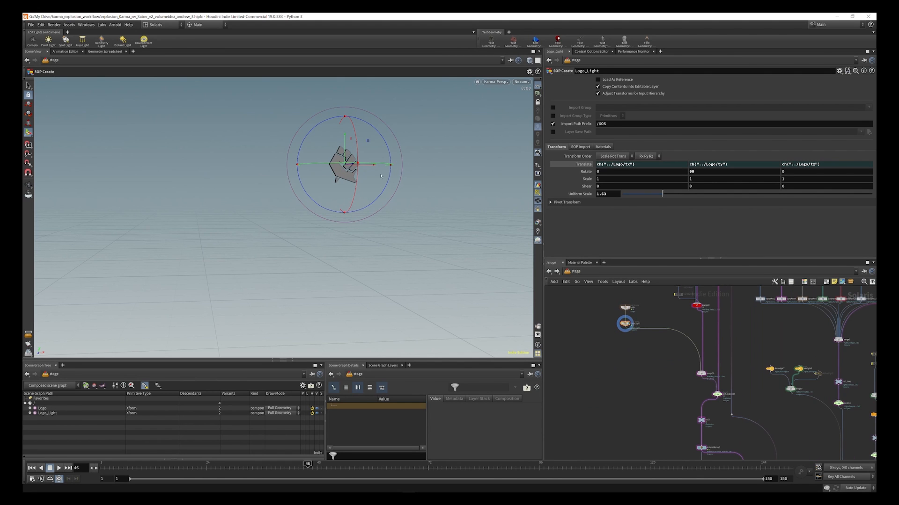
scroll(679, 361, up, 5)
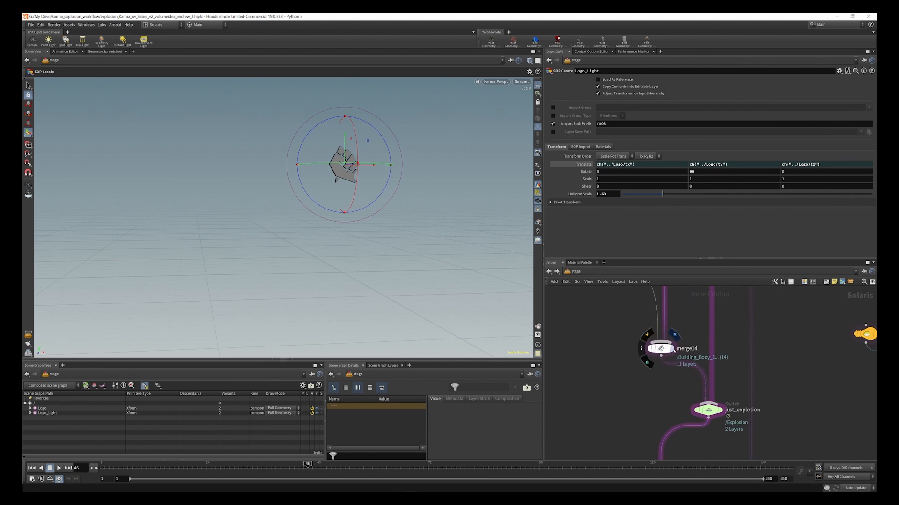
click(671, 349)
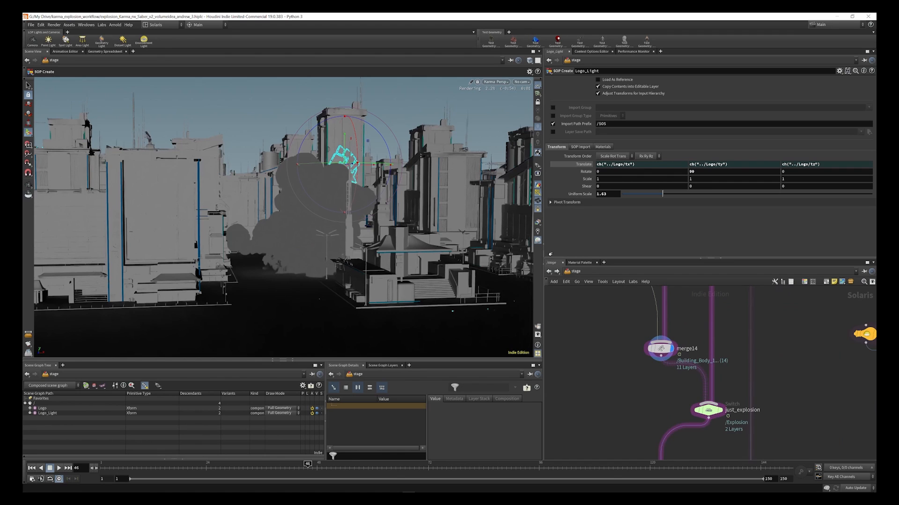
- Display the just_explosion switch and set its selected input to merge14, the full scene
scroll(650, 391, down, 2)
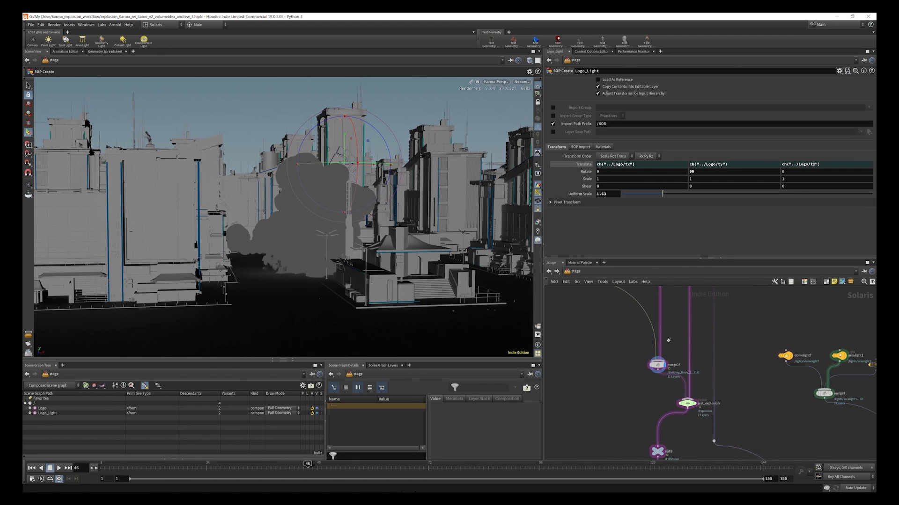
scroll(651, 382, down, 2)
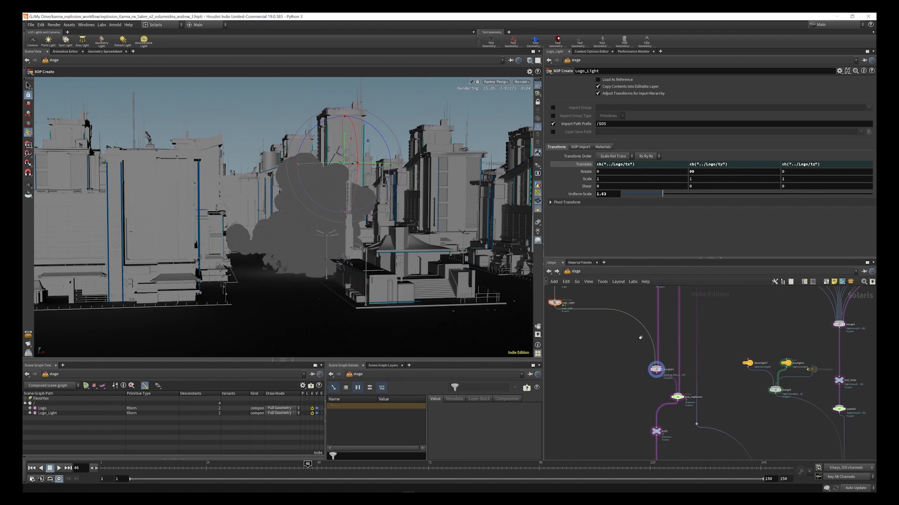
scroll(664, 372, down, 2)
scroll(664, 371, up, 4)
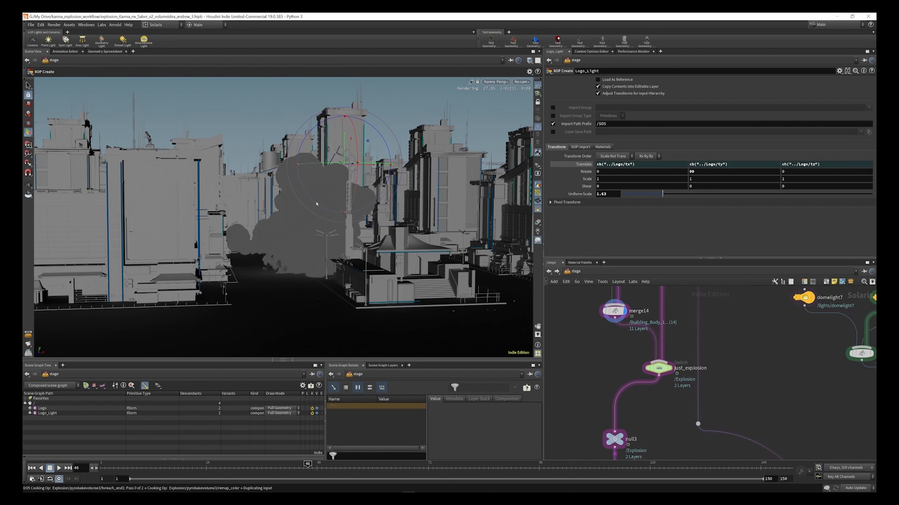
click(669, 370)
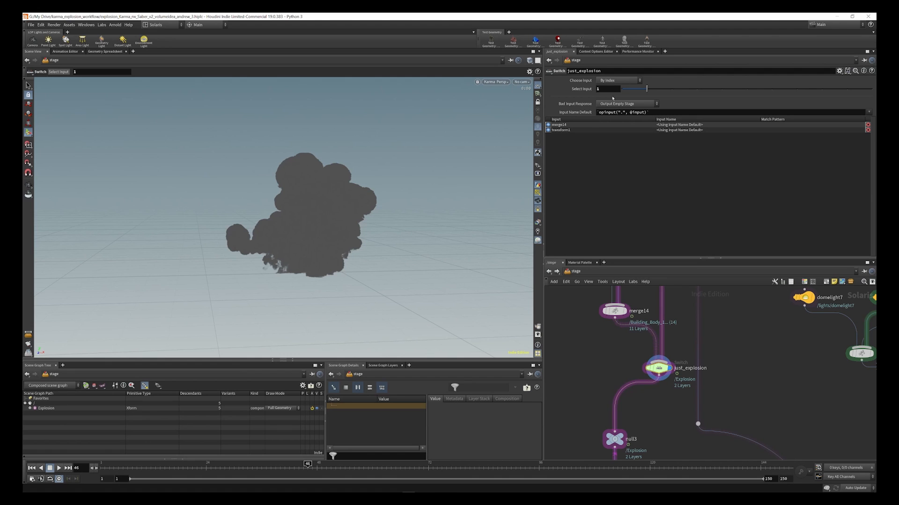
drag(626, 90, 595, 88)
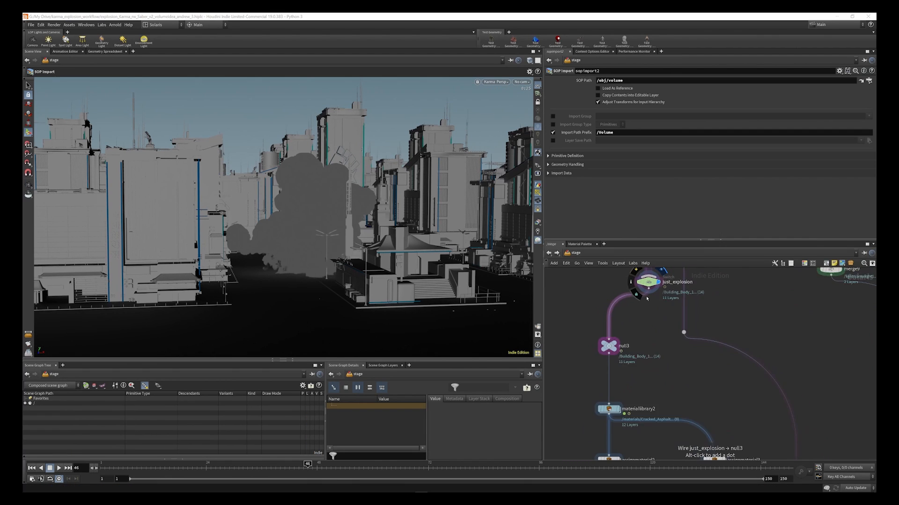
- Open the network inside materiallibrary2, the material library below null3
scroll(647, 299, down, 3)
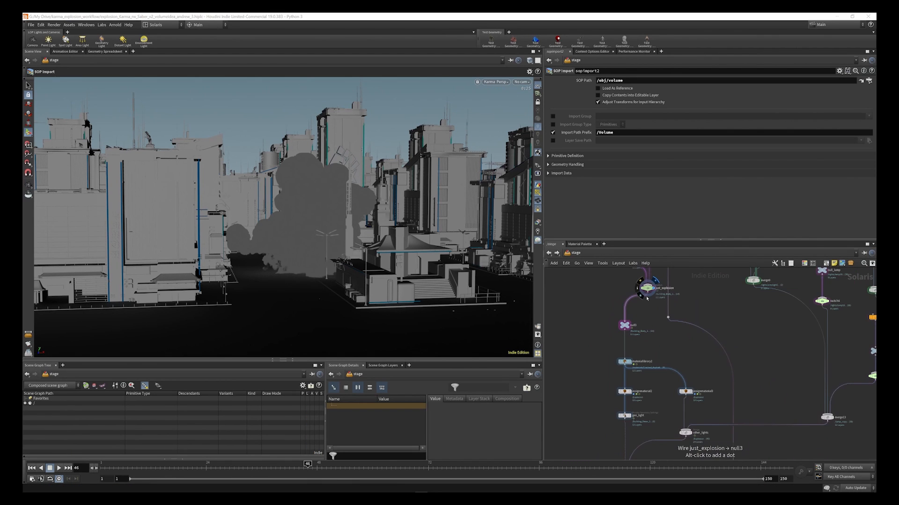
scroll(626, 327, up, 3)
scroll(613, 323, down, 2)
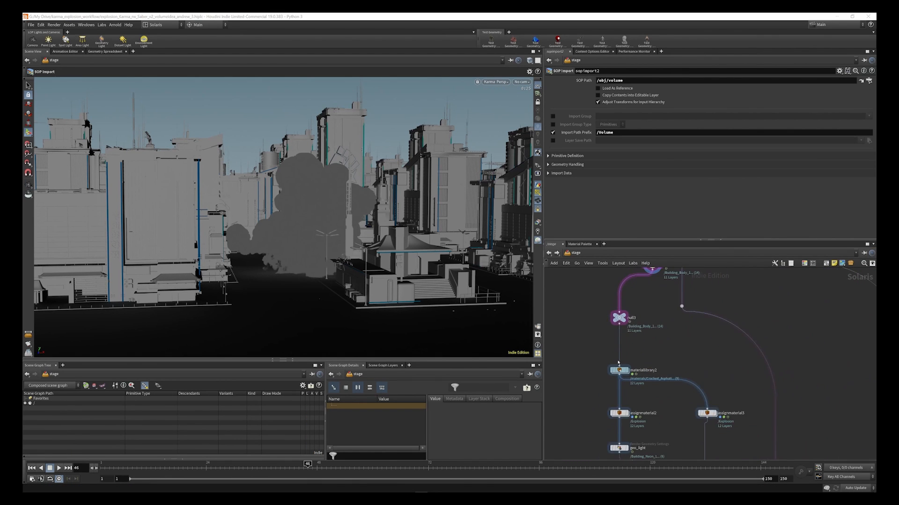
scroll(622, 370, up, 4)
click(623, 371)
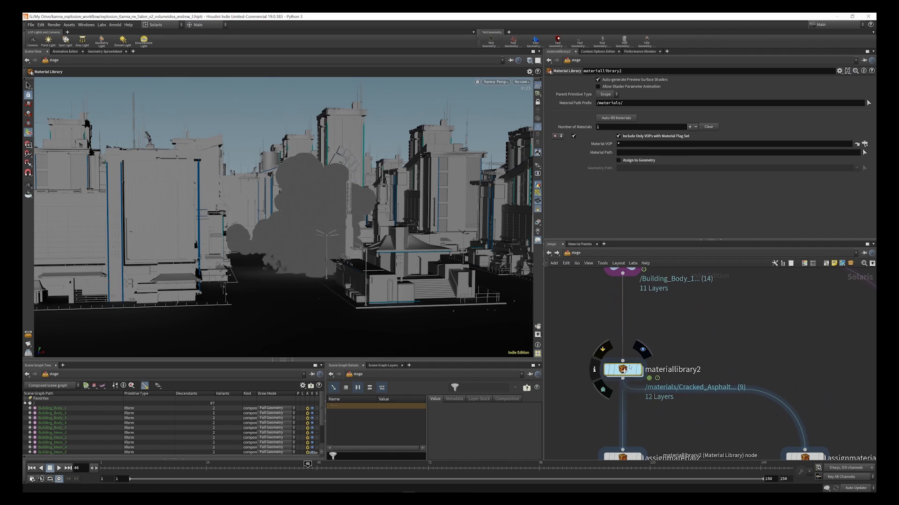
double_click(623, 370)
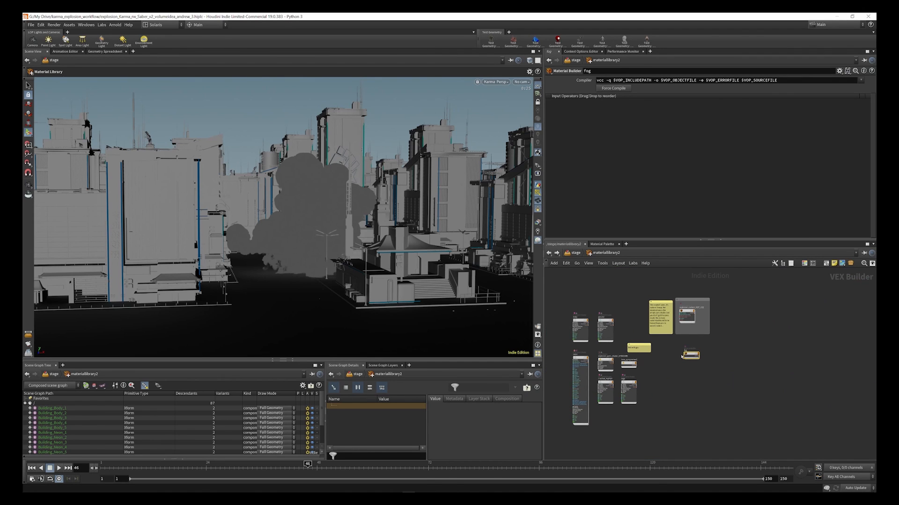
- Examine the fog and explosion_custom_NOT_USE material builders in the material library
scroll(681, 356, up, 3)
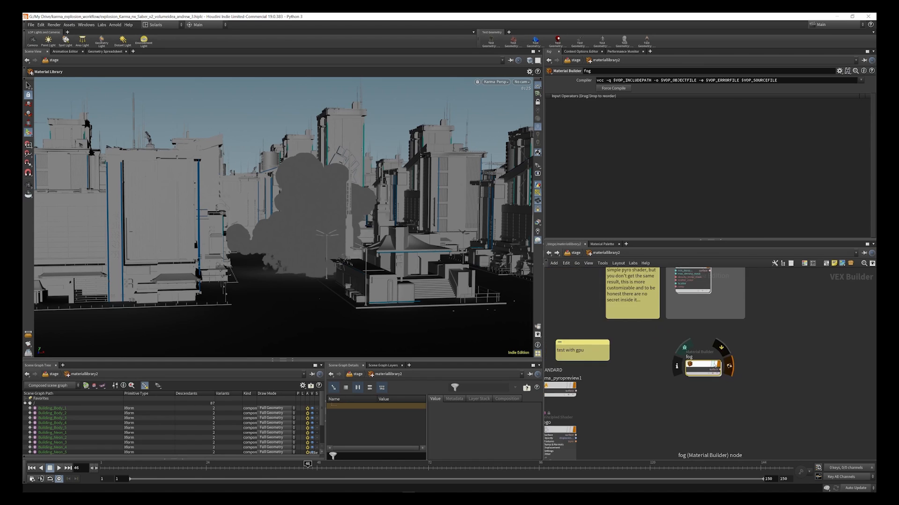
scroll(709, 362, down, 3)
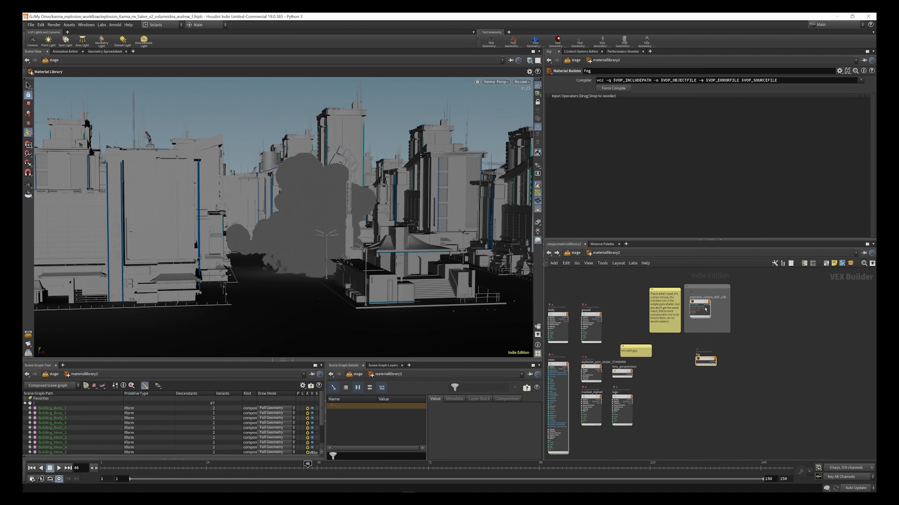
scroll(707, 309, up, 5)
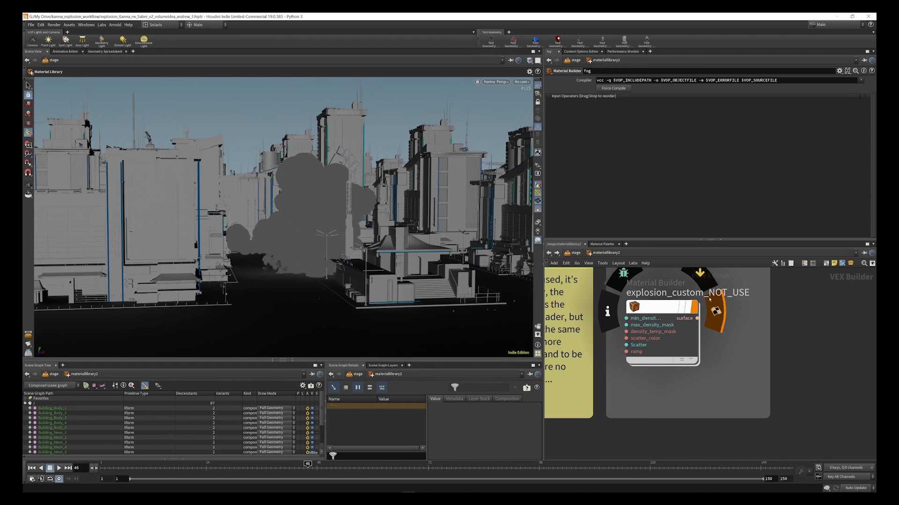
scroll(726, 297, down, 5)
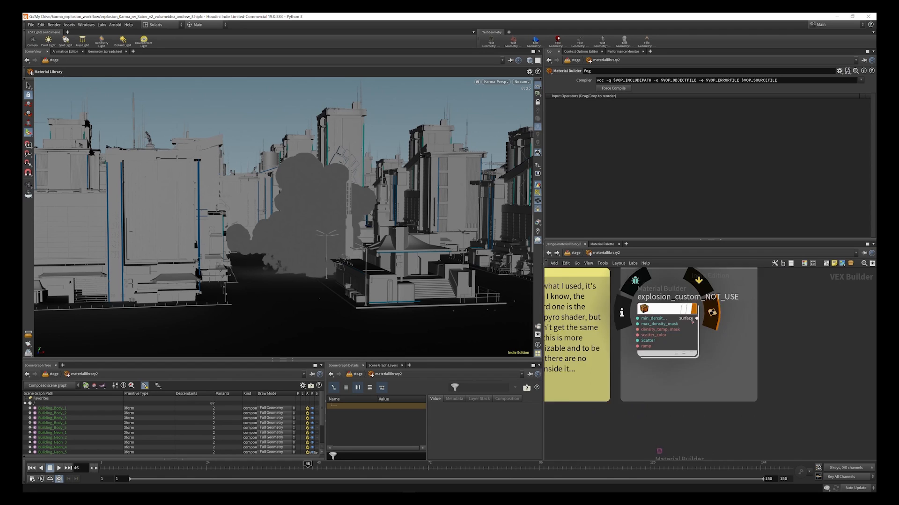
scroll(709, 302, down, 4)
scroll(605, 352, up, 7)
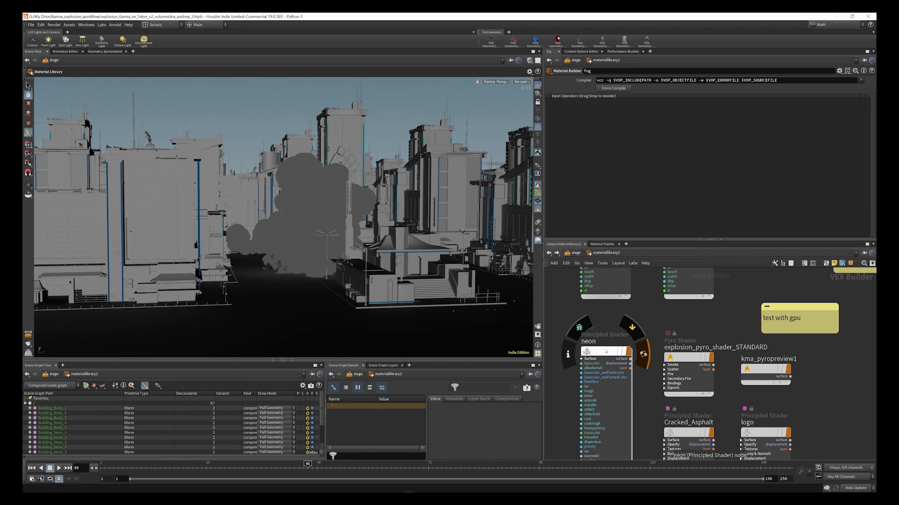
- Check the emission and base colour settings of the neon principled shader
drag(600, 353, 604, 349)
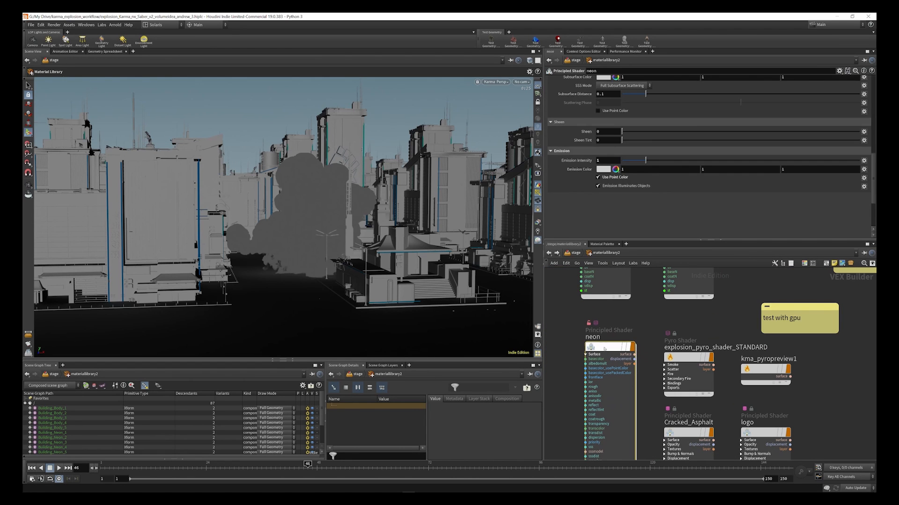
scroll(590, 131, up, 10)
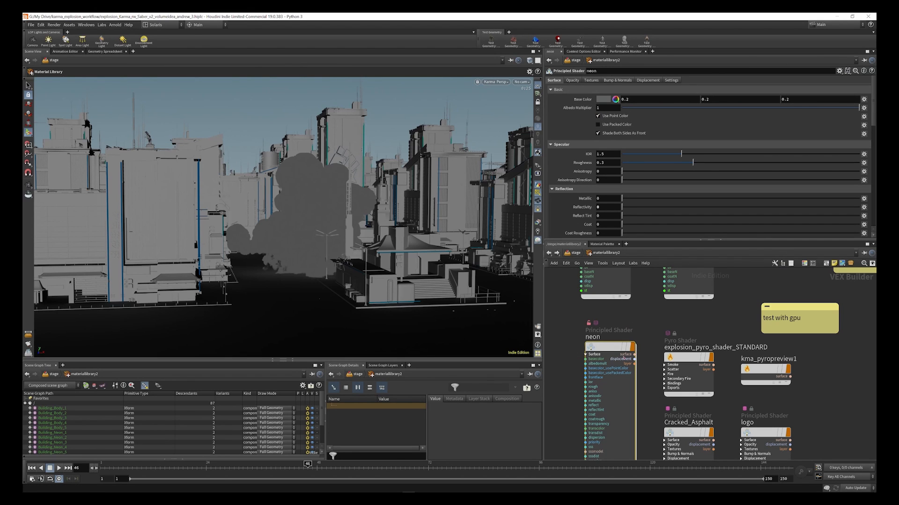
mouse_move(608, 349)
- Check the texture maps assigned in the Cracked_Asphalt principled shader
scroll(599, 328, down, 3)
click(649, 387)
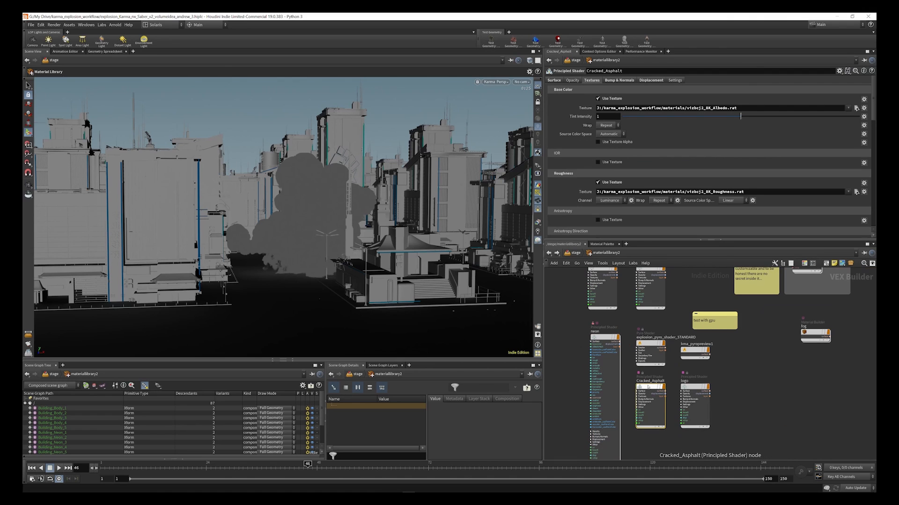
mouse_move(650, 388)
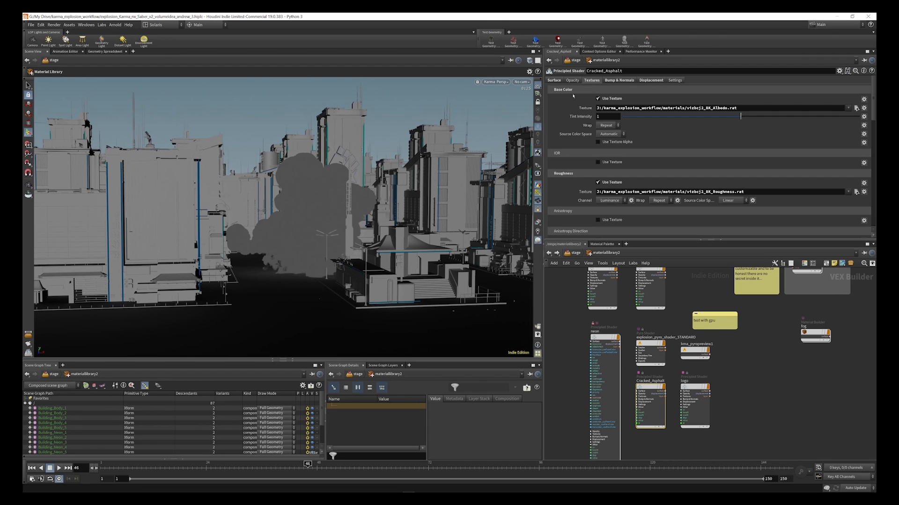
scroll(573, 140, down, 10)
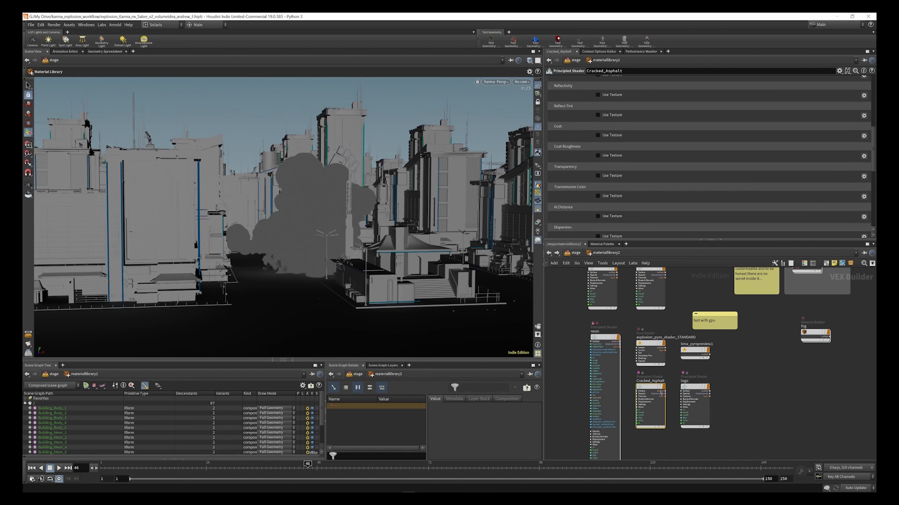
- Review the surface settings of the logo principled shader, including its base colour, metallic and reflectivity
scroll(661, 393, up, 4)
click(702, 372)
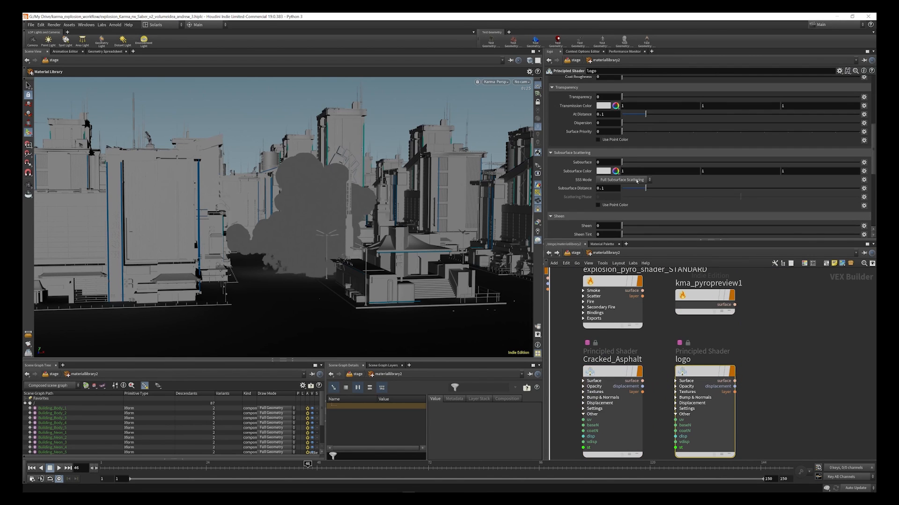
scroll(637, 181, up, 12)
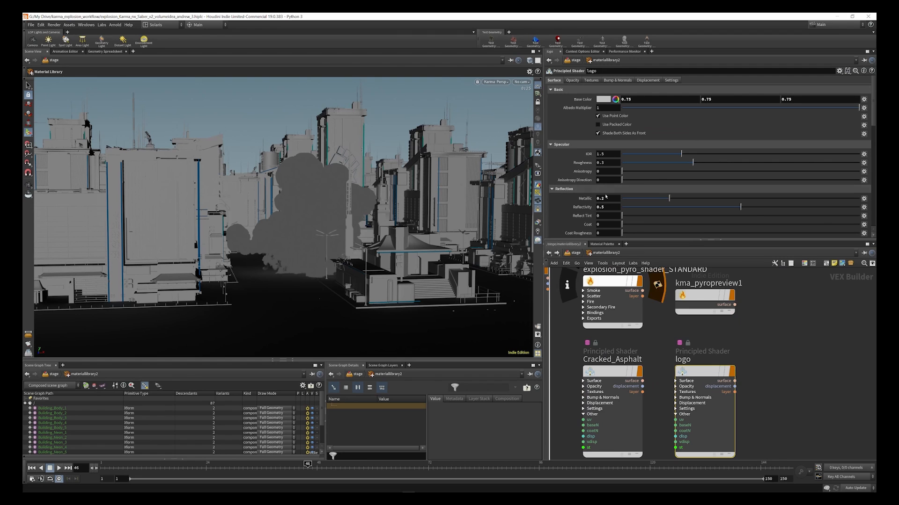
scroll(657, 377, down, 7)
scroll(646, 317, up, 5)
- Check the base colour and roughness of the ground principled shader
scroll(646, 317, up, 2)
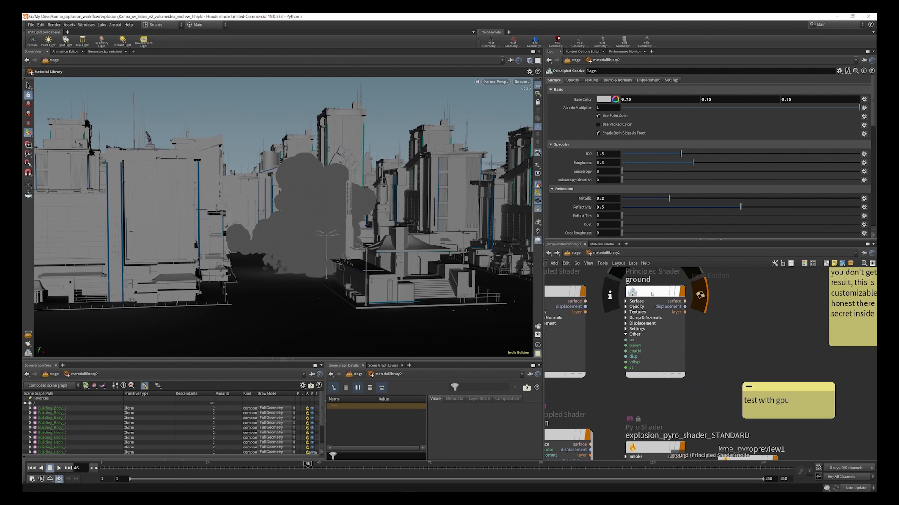
click(642, 316)
scroll(638, 314, down, 4)
scroll(639, 315, up, 4)
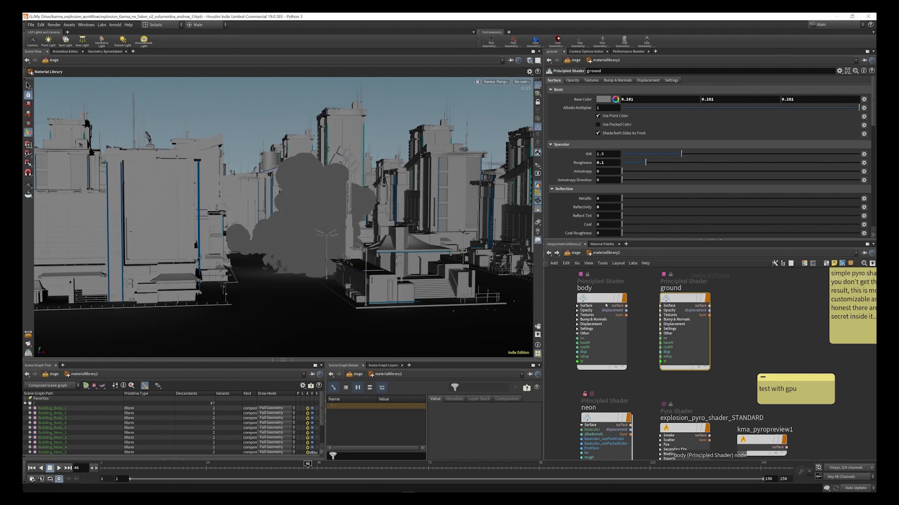
- Review the body principled shader's surface settings from base colour down to emission
click(602, 300)
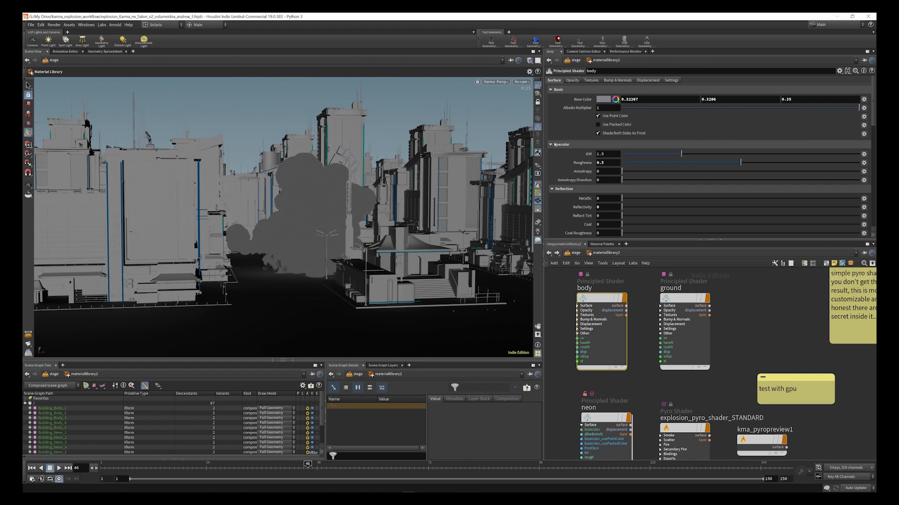
scroll(586, 122, down, 10)
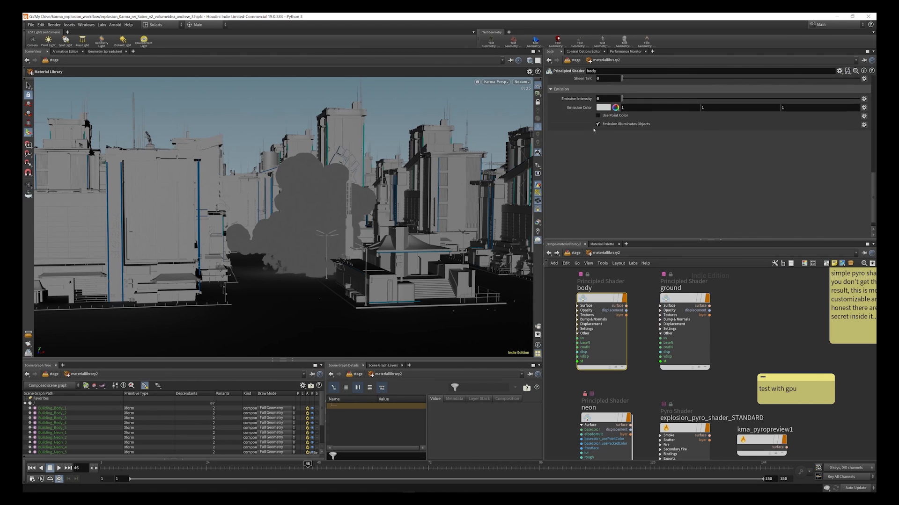
scroll(594, 130, up, 5)
scroll(655, 318, down, 5)
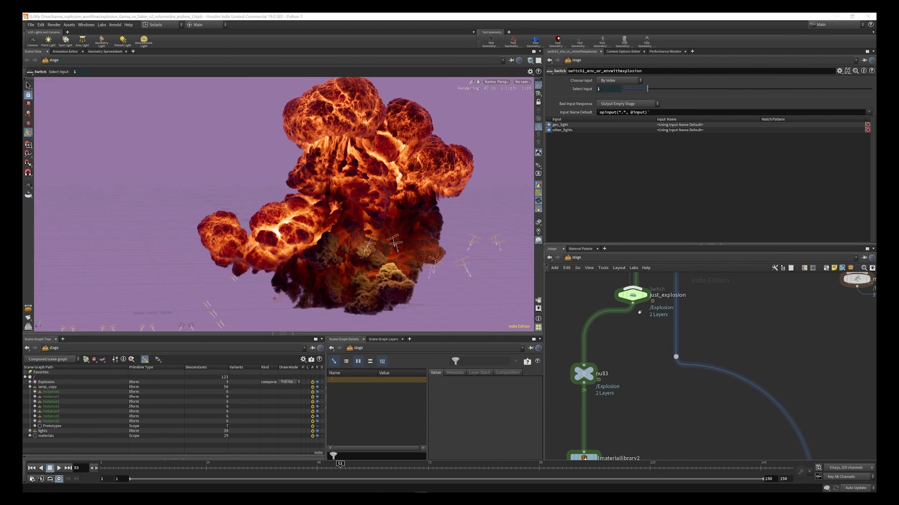
- Display the just_explosion switch node on the stage, and return to the explosion_custom_NOT_USE shader network
scroll(639, 312, down, 3)
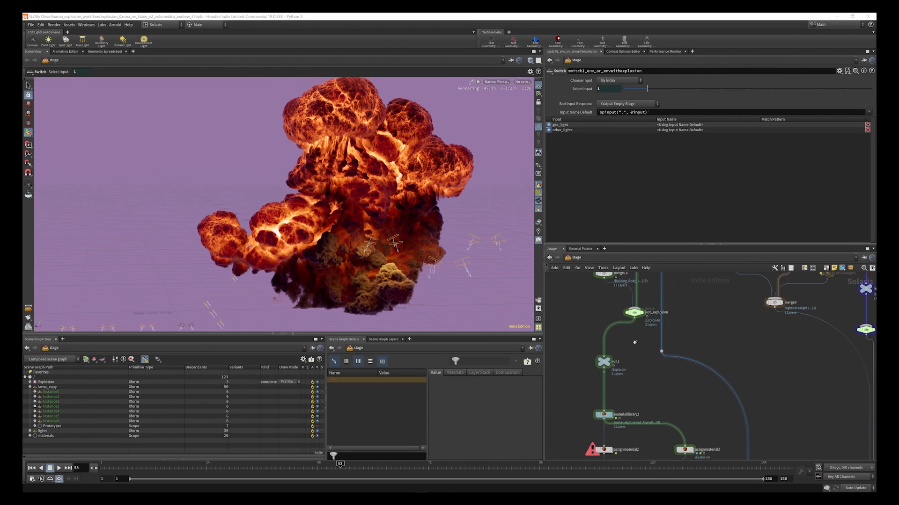
click(641, 314)
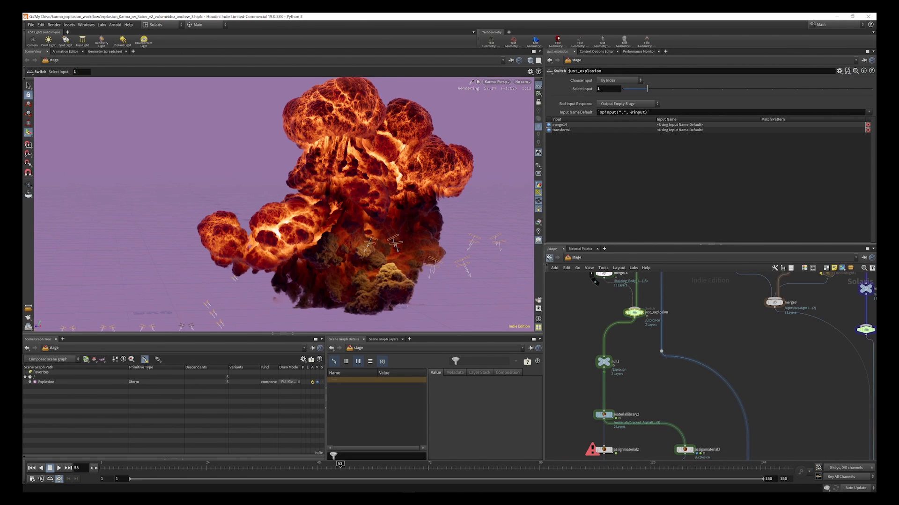
click(550, 257)
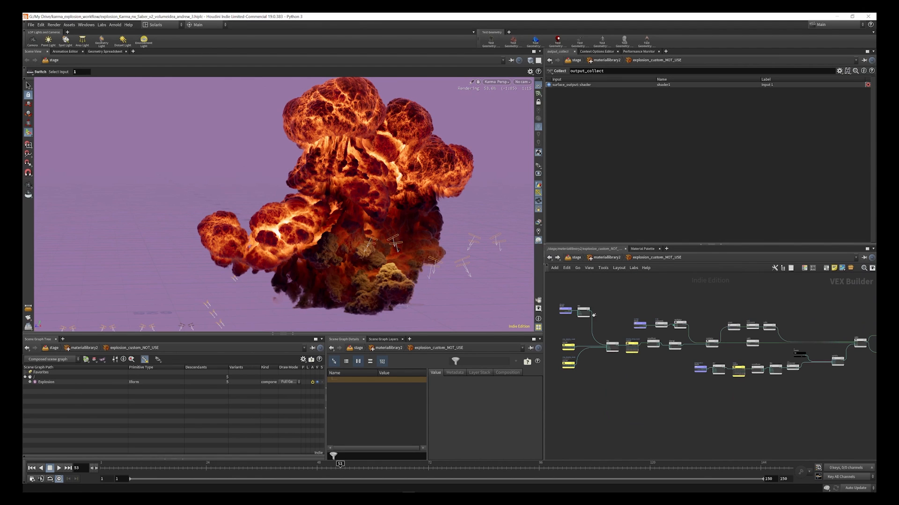
scroll(568, 313, up, 3)
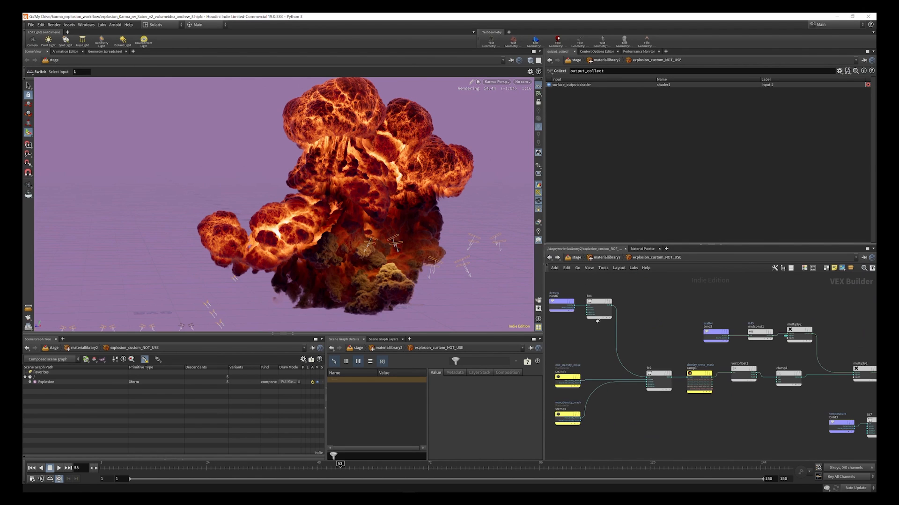
- Inspect the source and destination ranges of the fit4 node fed by density in explosion_custom_NOT_USE
click(604, 257)
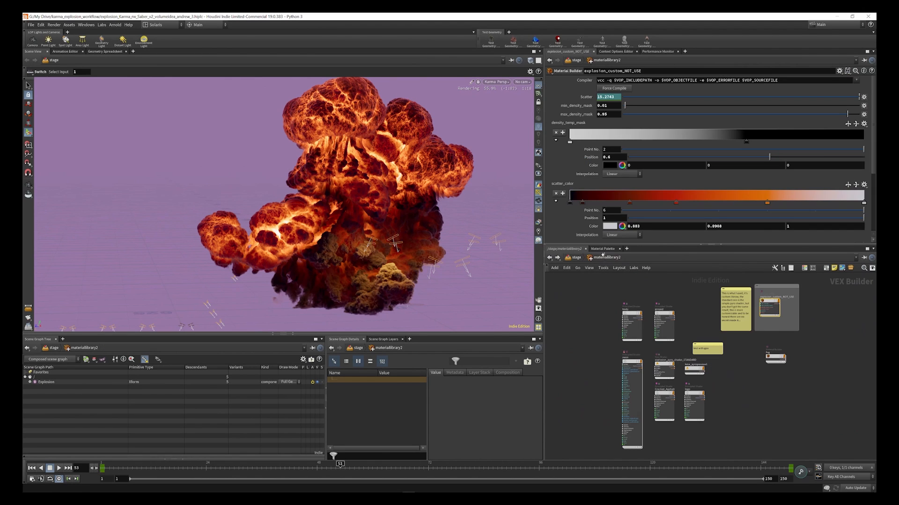
scroll(769, 304, up, 3)
double_click(767, 301)
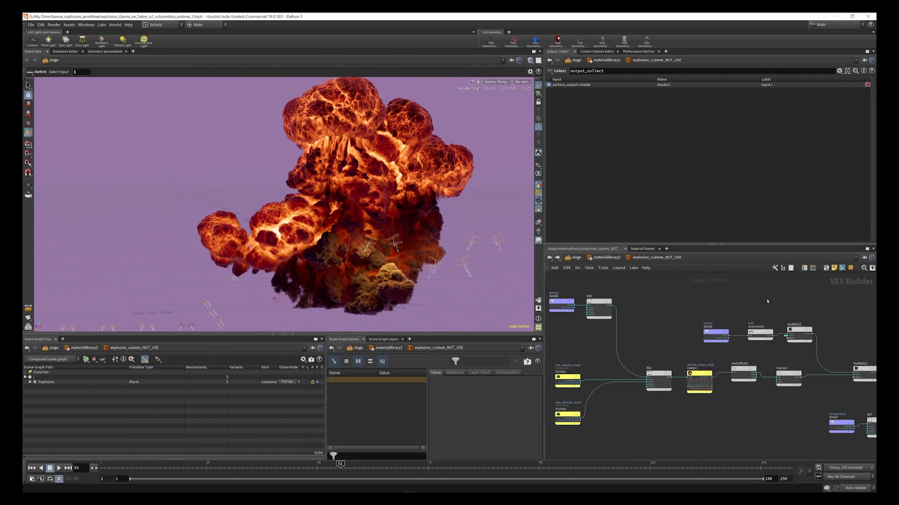
scroll(680, 305, down, 4)
scroll(639, 304, up, 3)
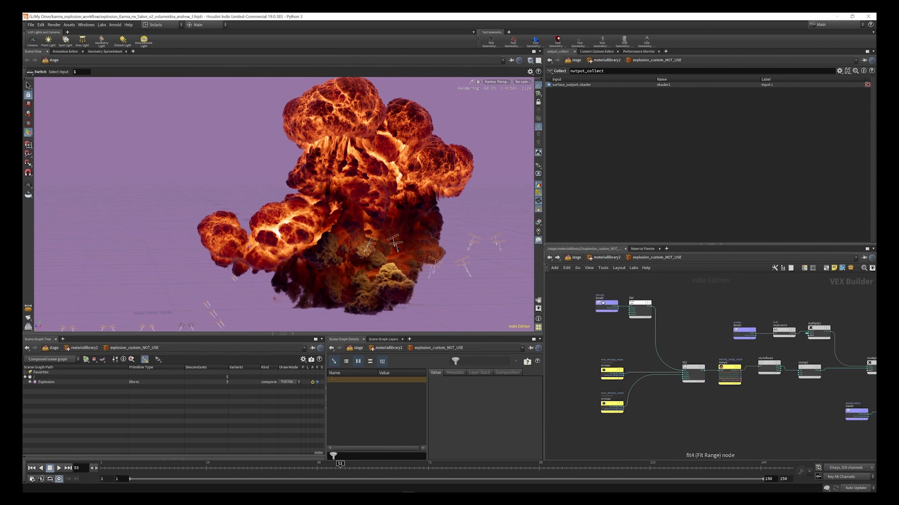
scroll(604, 305, up, 2)
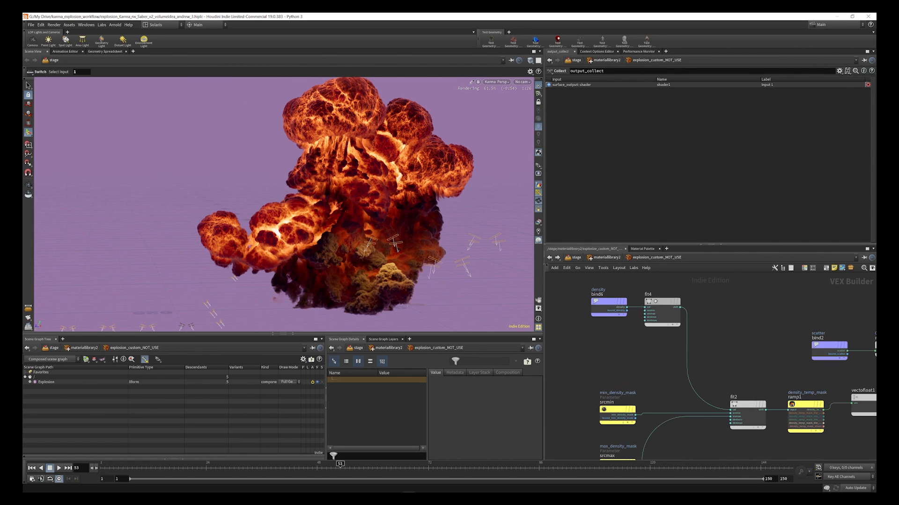
click(657, 303)
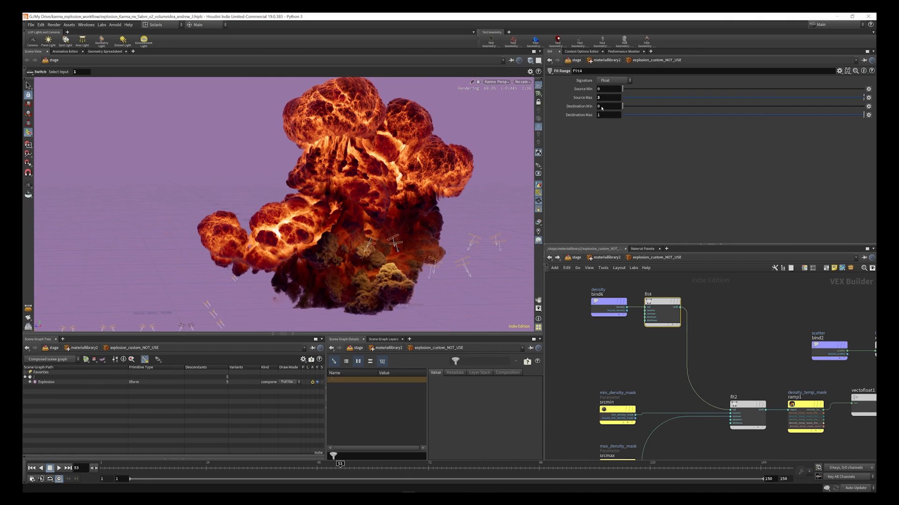
- Examine how the density signal runs from fit4 through fit2 and the density_temp_mask ramp to clamp1
scroll(668, 331, down, 3)
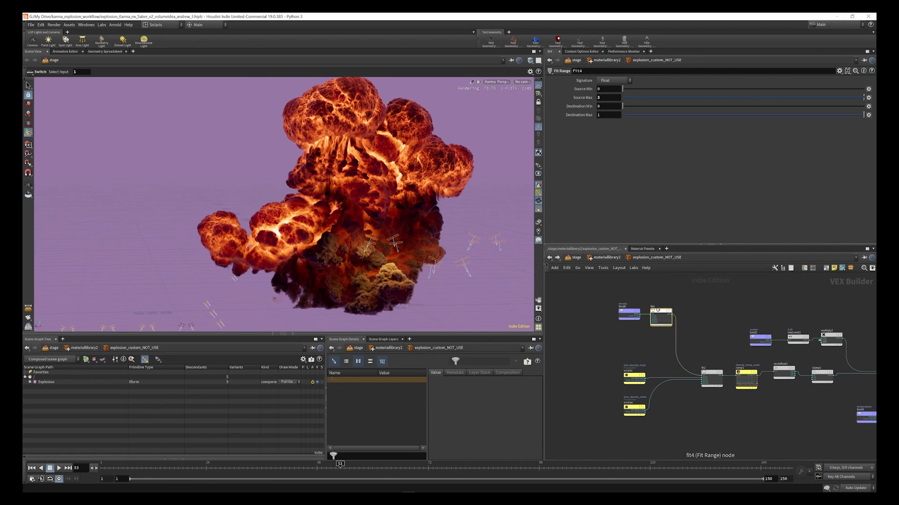
scroll(641, 312, down, 3)
scroll(713, 335, up, 6)
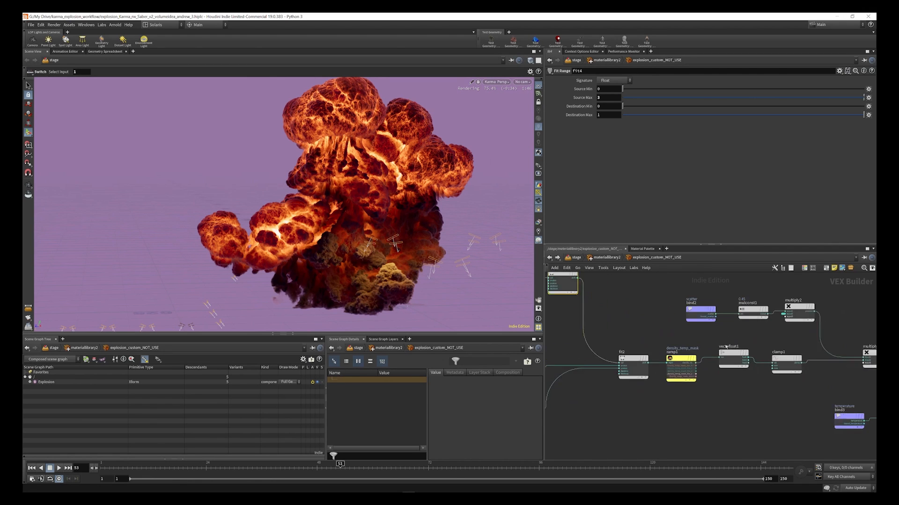
scroll(705, 340, down, 5)
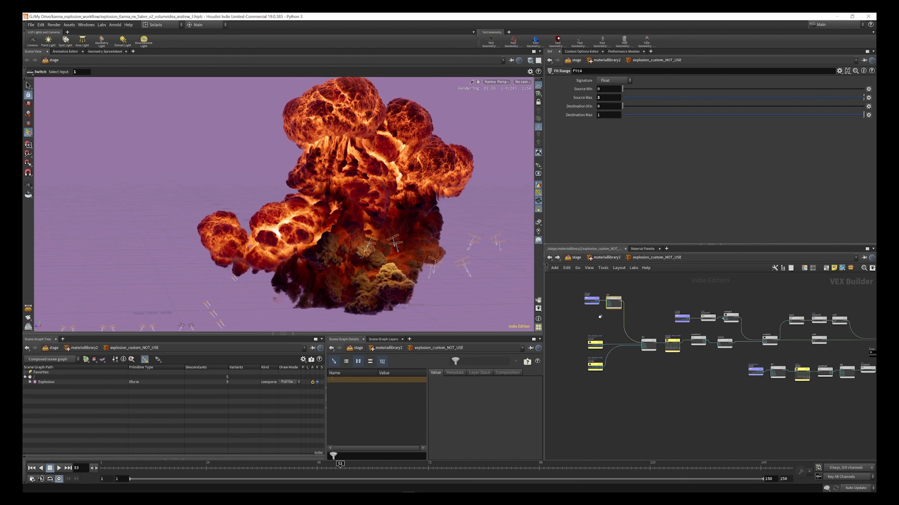
scroll(600, 314, down, 3)
scroll(669, 332, up, 2)
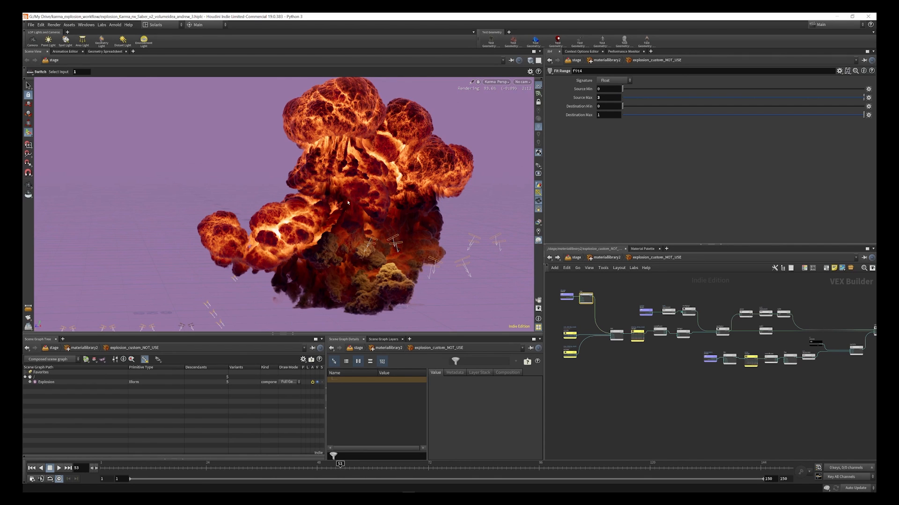
scroll(606, 340, up, 5)
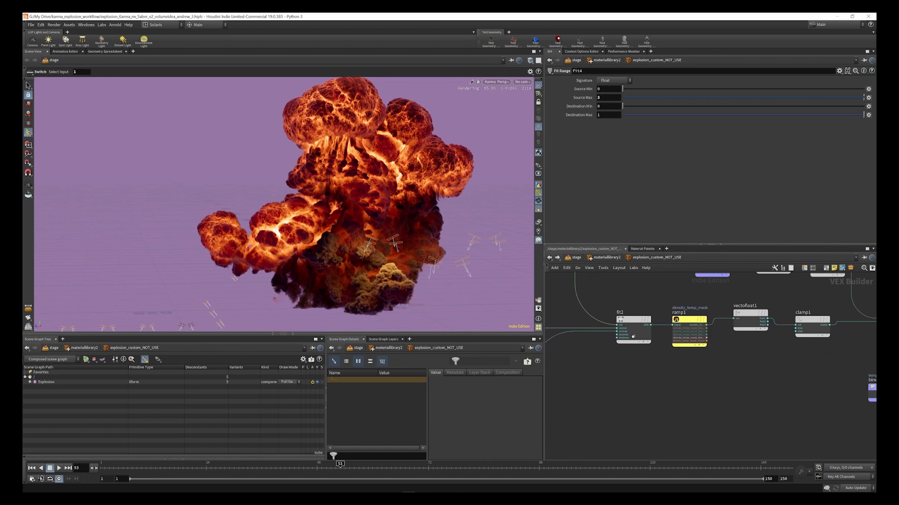
scroll(649, 351, down, 5)
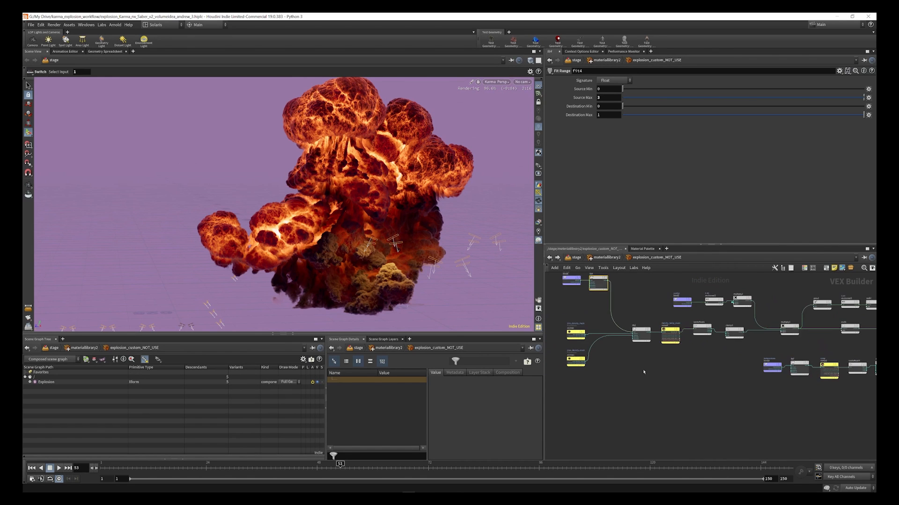
scroll(610, 297, up, 2)
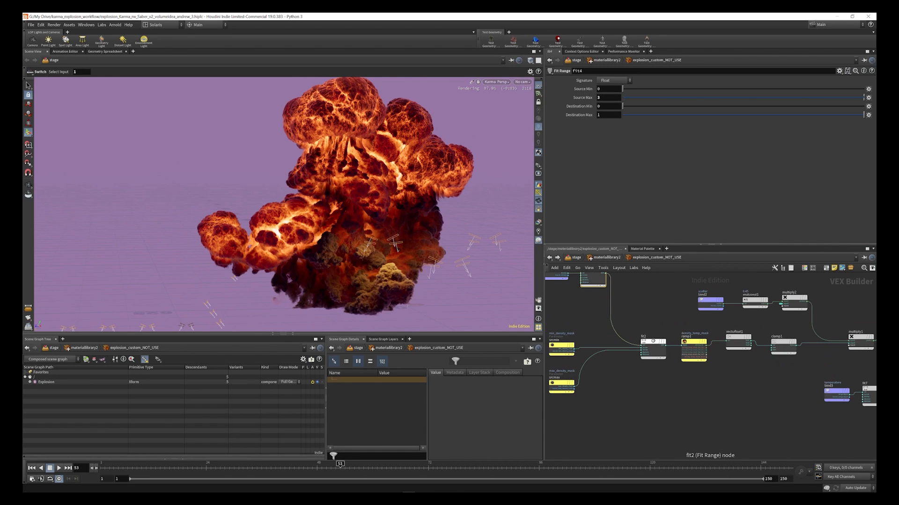
mouse_move(650, 342)
- Compare the explosion_custom_NOT_USE material's density mask and ramp parameters with the corresponding nodes inside its network
click(608, 258)
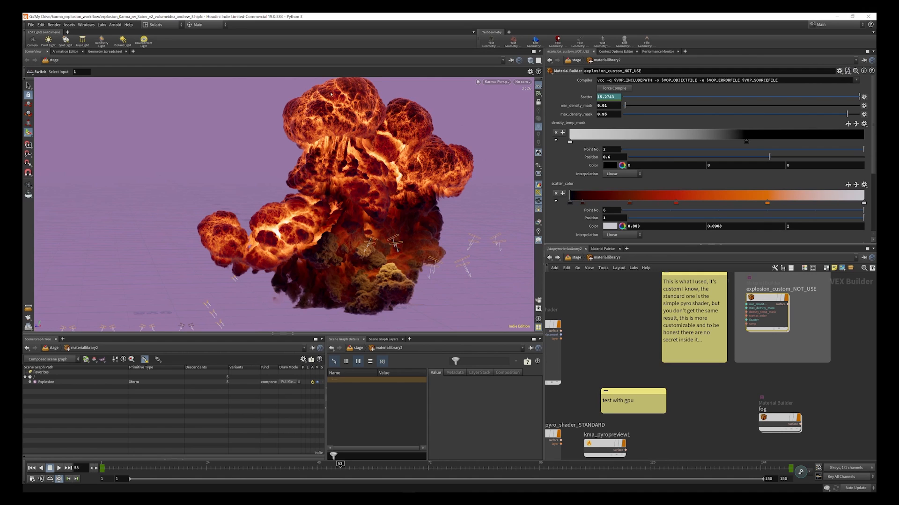
double_click(767, 305)
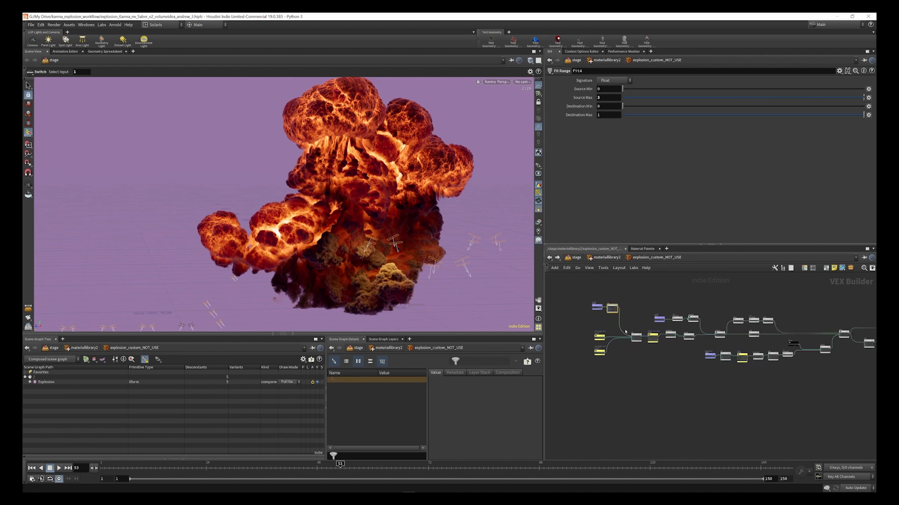
scroll(701, 347, up, 5)
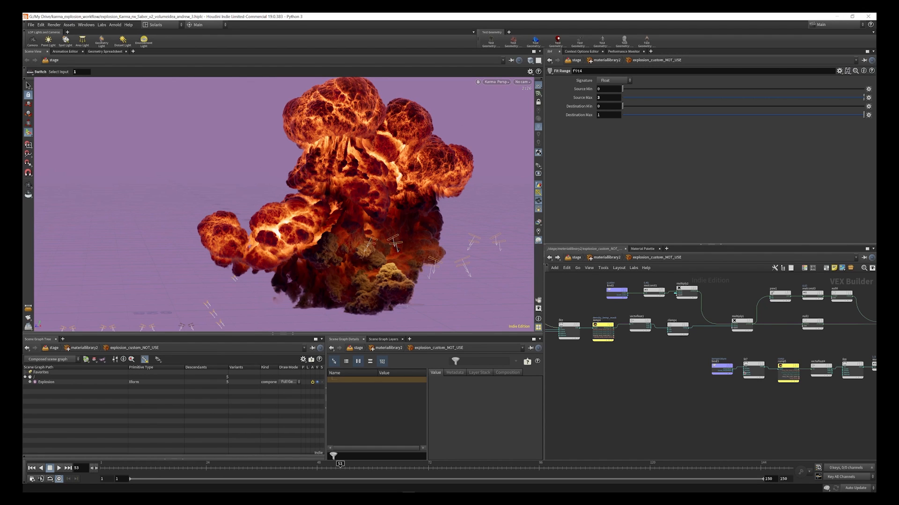
scroll(747, 318, down, 3)
scroll(720, 333, up, 2)
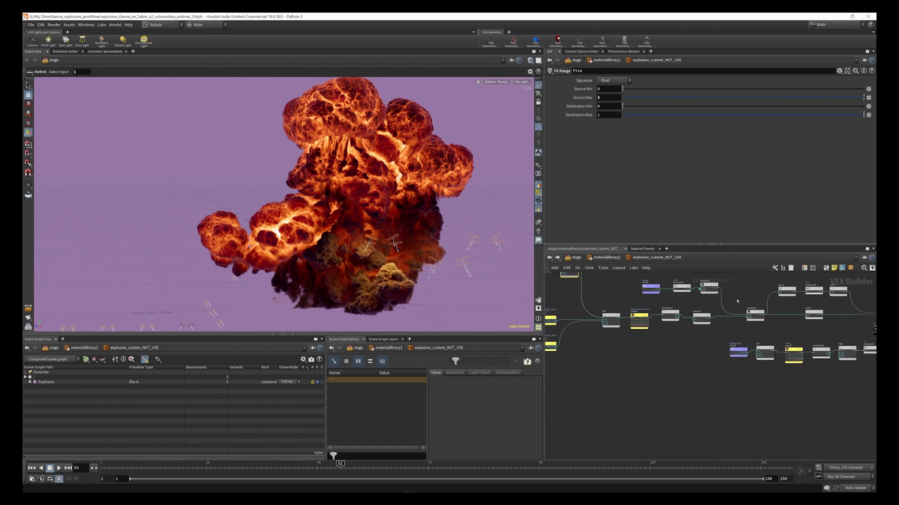
scroll(710, 331, up, 2)
scroll(728, 330, down, 3)
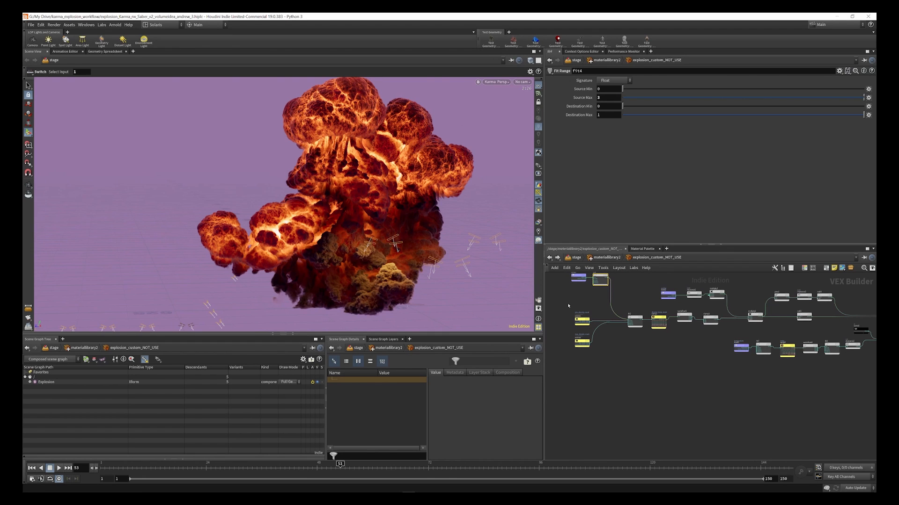
- Bypass the density mask node chain and multiply1 to compare the explosion render, and re-enable them
drag(721, 310, 575, 361)
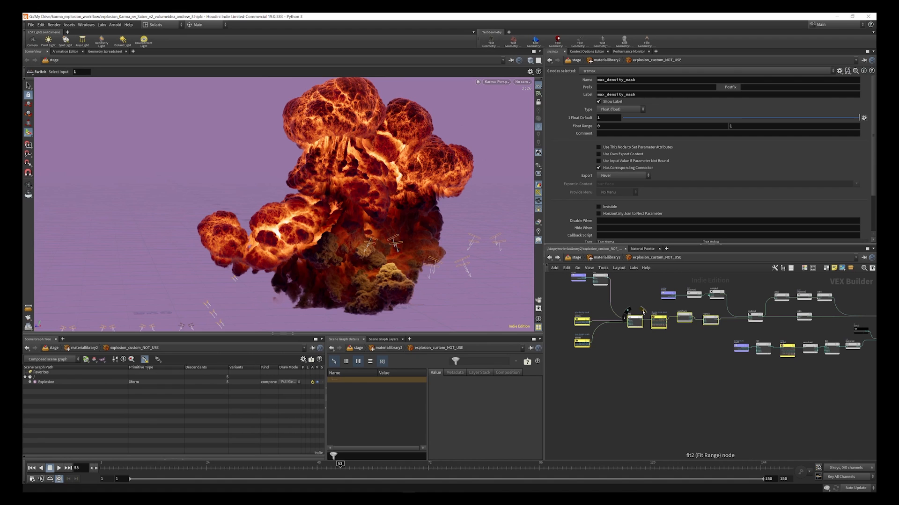
click(643, 311)
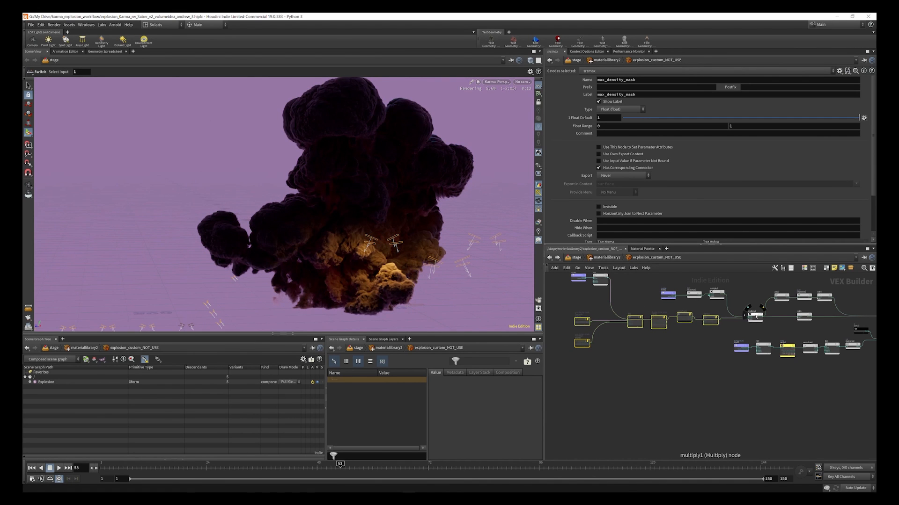
click(764, 308)
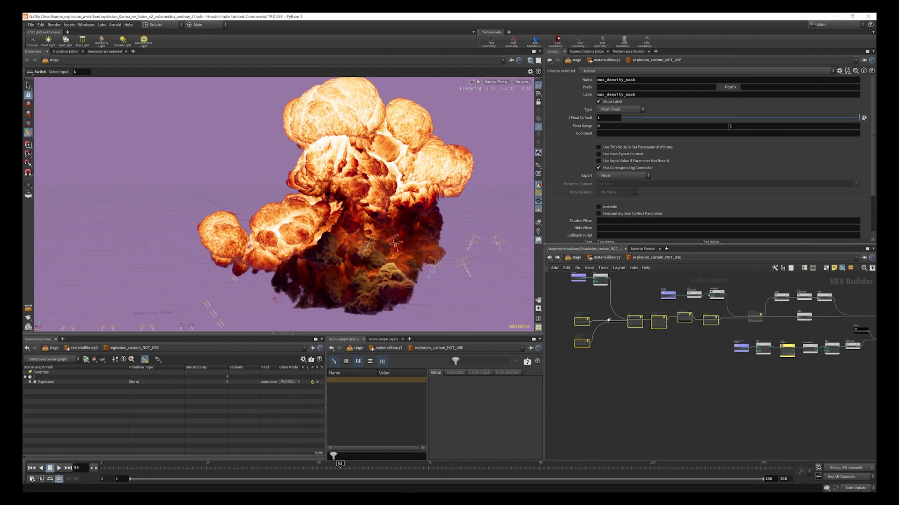
drag(566, 307, 758, 340)
click(764, 309)
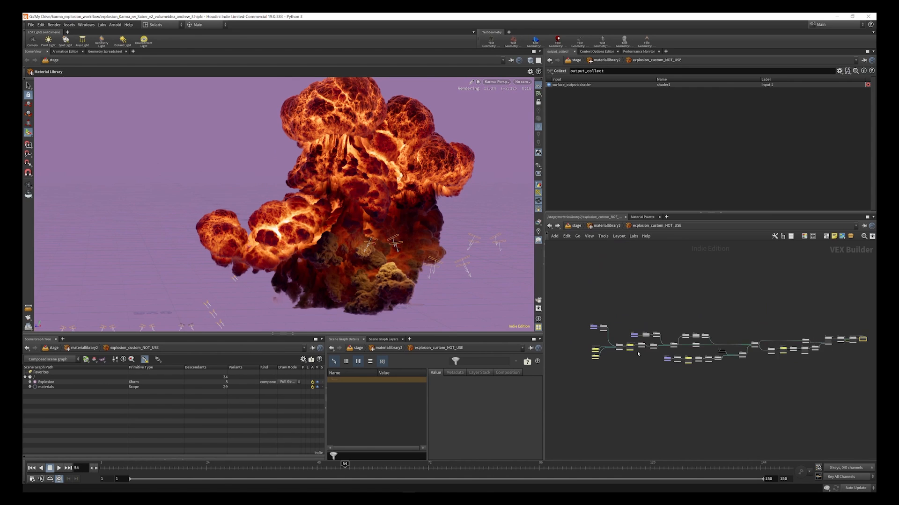
- Review the density mask branch from the density mask parameters up to multiply1 in the shader network
scroll(586, 343, up, 3)
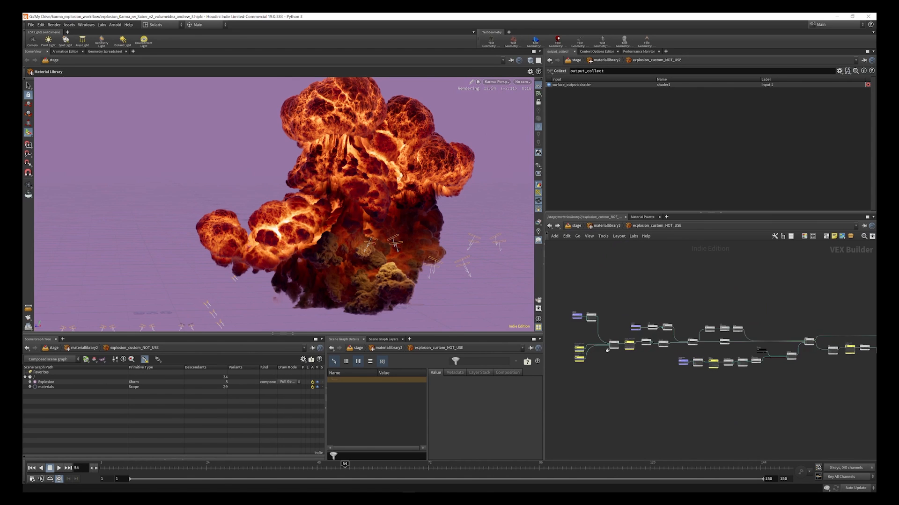
scroll(633, 311, down, 2)
scroll(579, 347, up, 2)
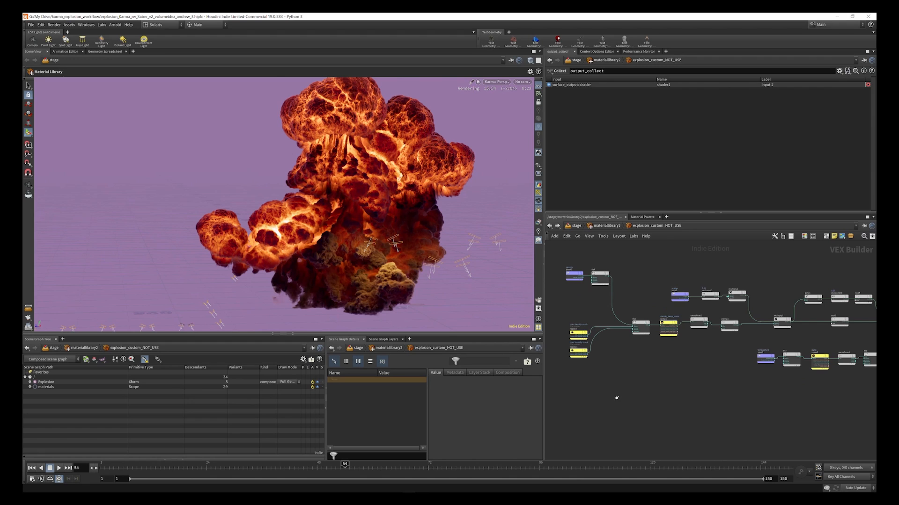
scroll(660, 332, up, 2)
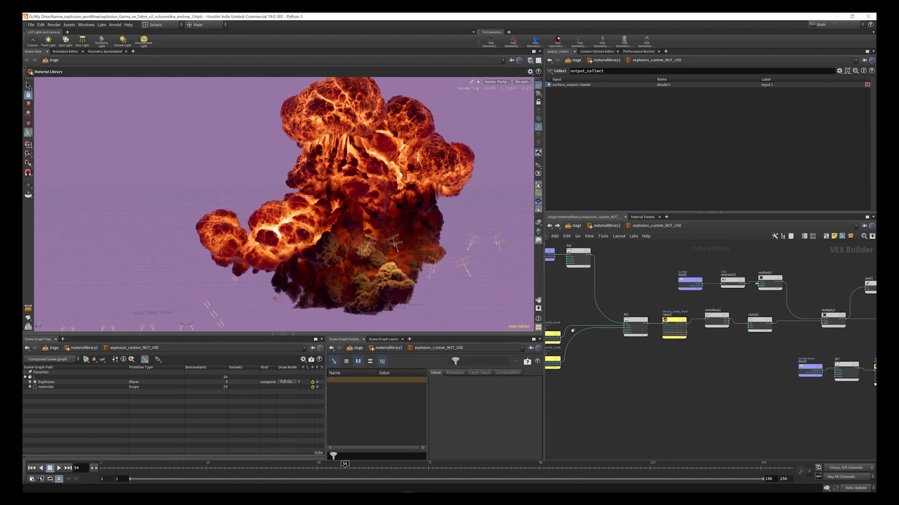
- Check the scatter and density mask controls on the custom explosion material, and re-enter it for a full network overview
click(603, 226)
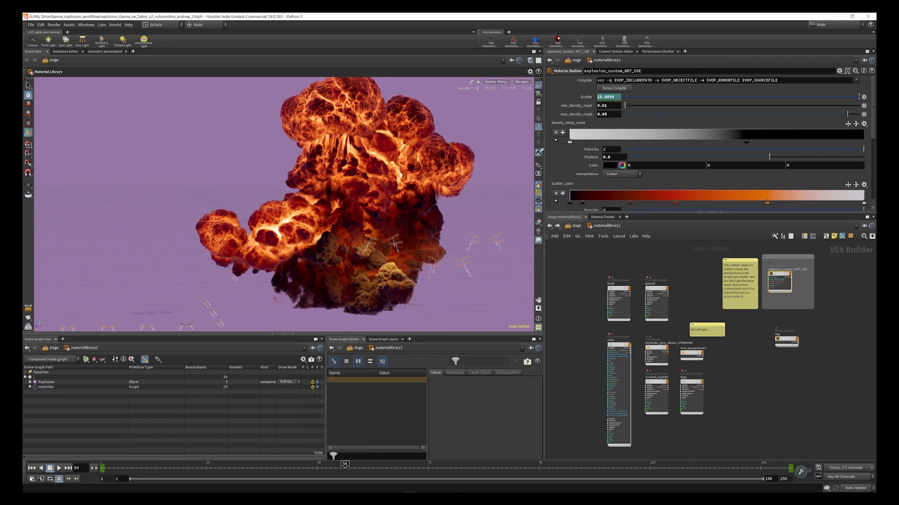
double_click(778, 277)
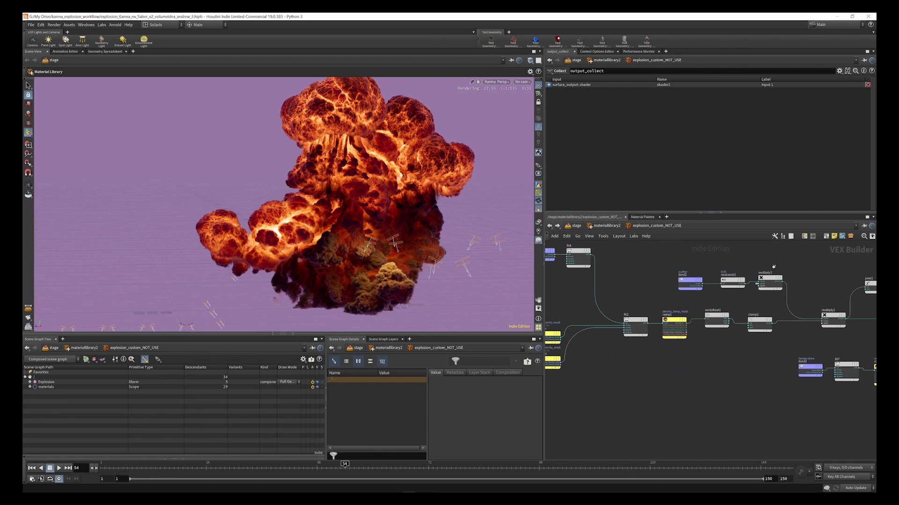
scroll(614, 299, down, 3)
scroll(663, 313, up, 3)
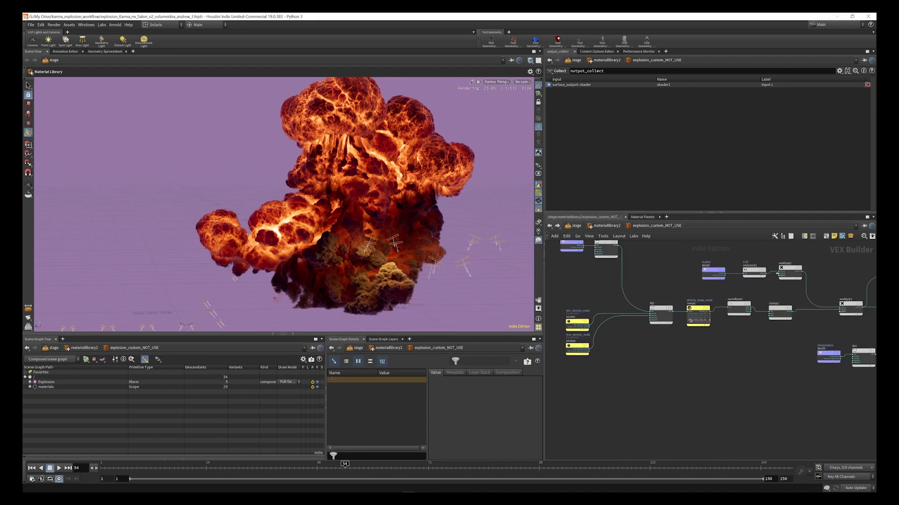
scroll(669, 295, down, 3)
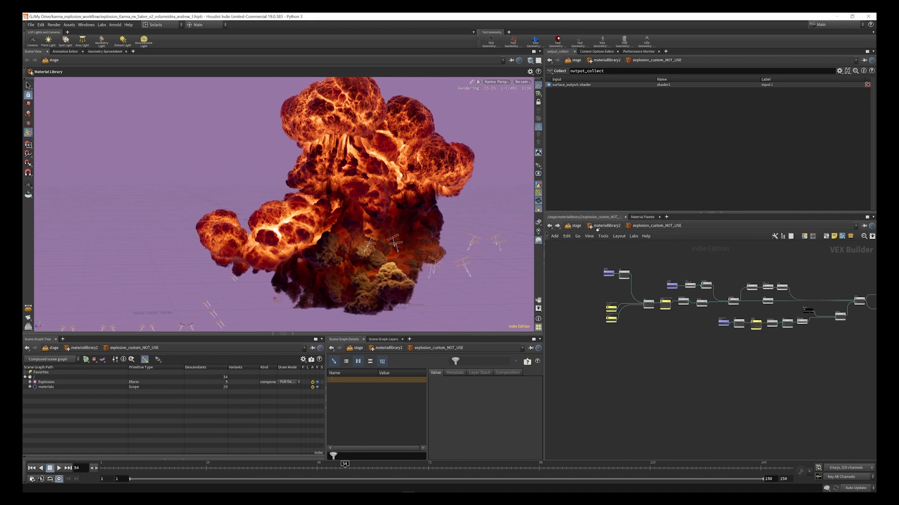
- Return to the materiallibrary2 network and show the parameters of the explosion_pyro_shader_STANDARD material
click(606, 226)
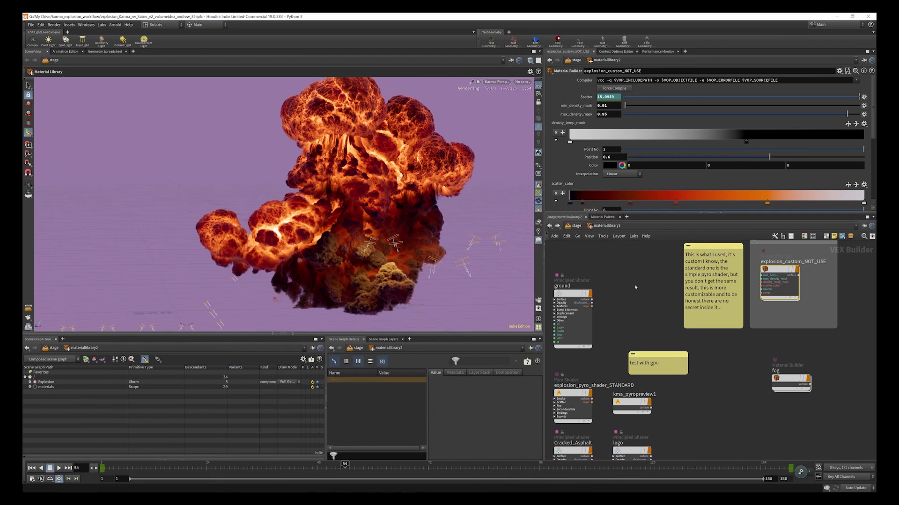
scroll(635, 287, down, 5)
scroll(609, 363, up, 4)
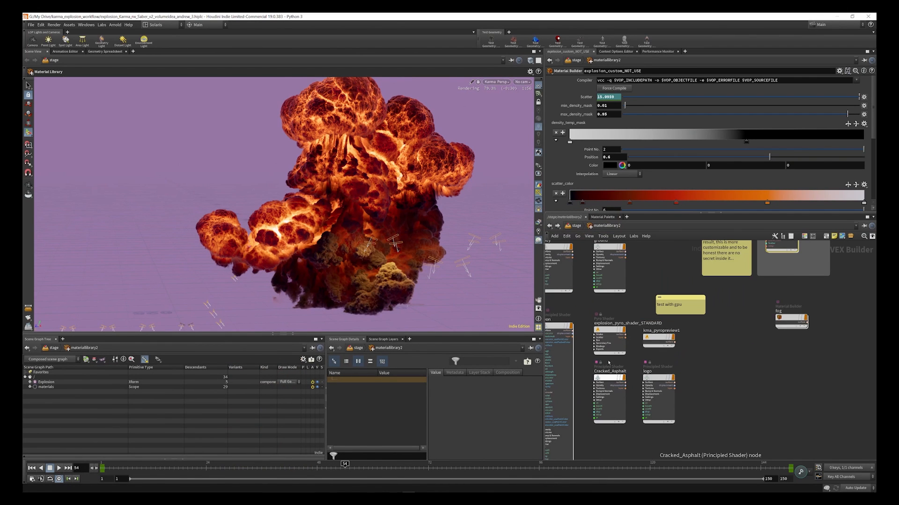
scroll(608, 330, up, 2)
click(609, 330)
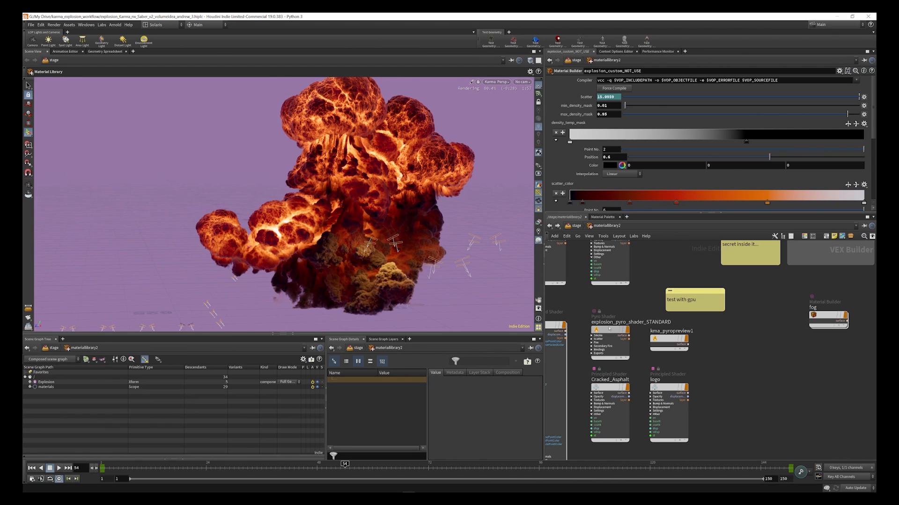
click(608, 330)
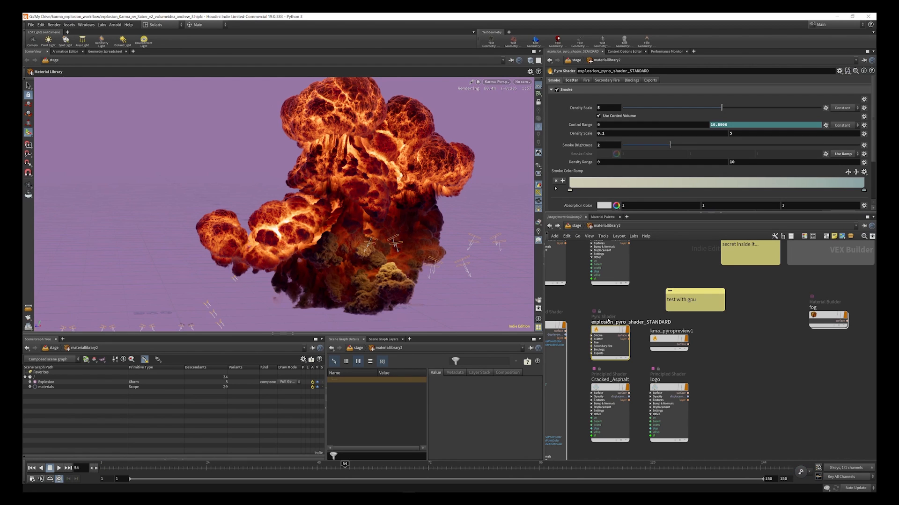
- Leave the material library, switch to the obj context, and enter the Explosion geometry network
click(576, 226)
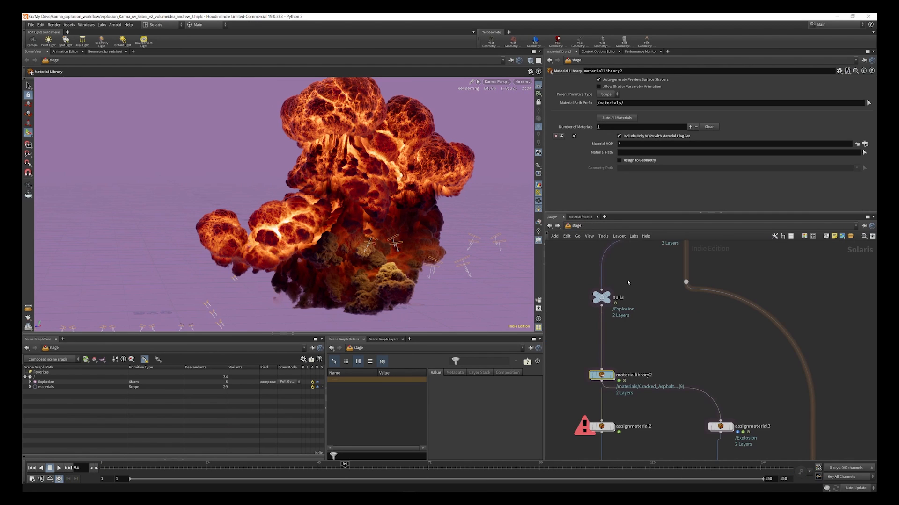
scroll(627, 282, down, 4)
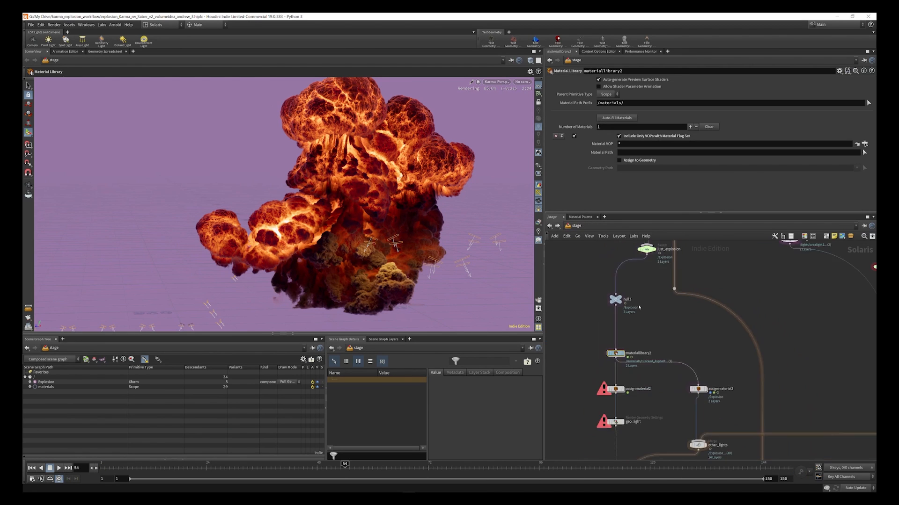
click(600, 229)
click(612, 259)
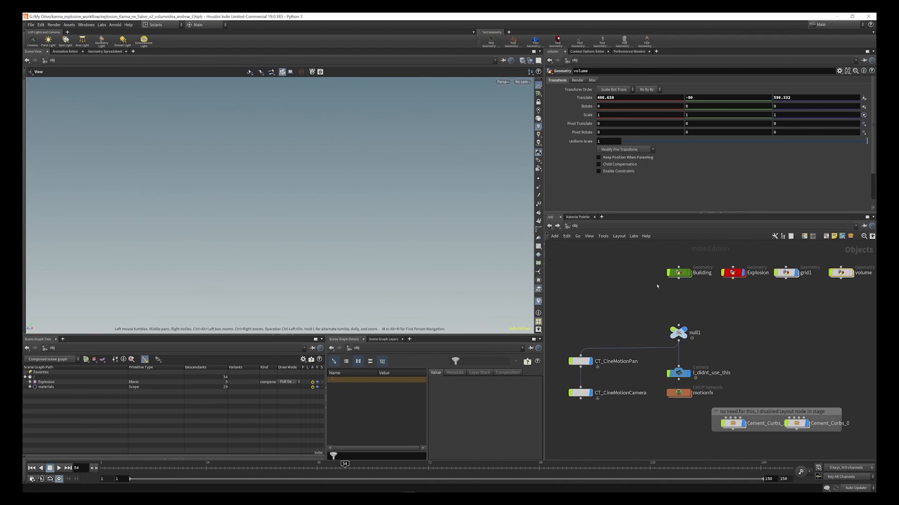
double_click(733, 275)
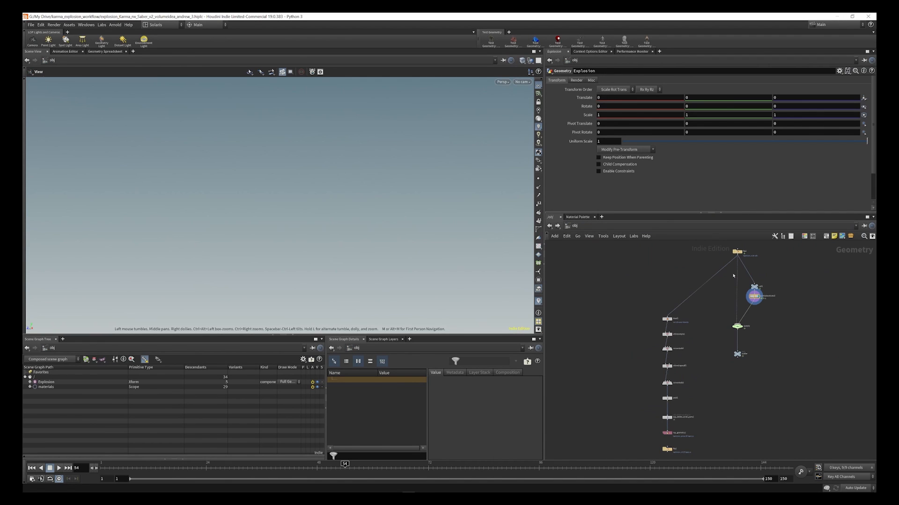
- Check the bindings and the Create Material quick setup of the pyrobakevolume3 node, without applying a setup
click(754, 297)
scroll(753, 297, up, 5)
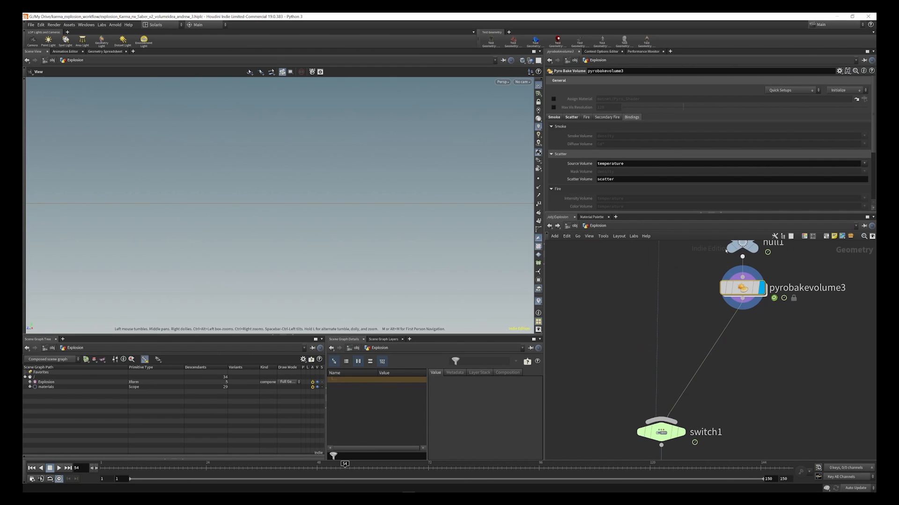
drag(678, 213, 679, 261)
click(780, 91)
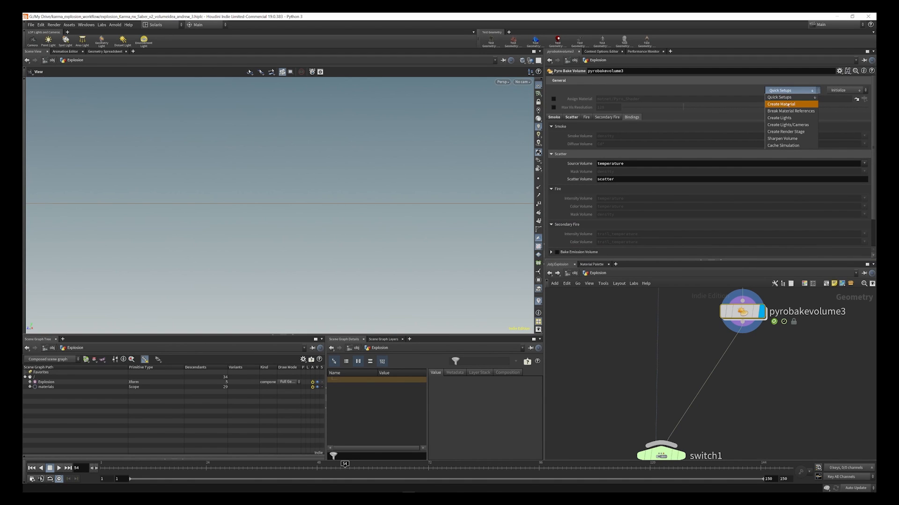
click(750, 356)
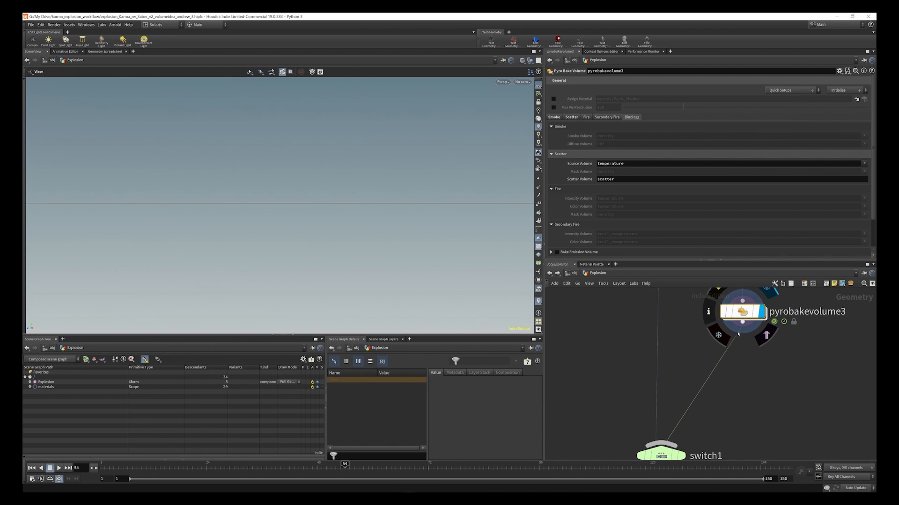
- Inspect the /Logo_Light assignment on assignmaterial2 and browse the material paths available for it without changing it
scroll(709, 344, down, 5)
scroll(725, 329, up, 4)
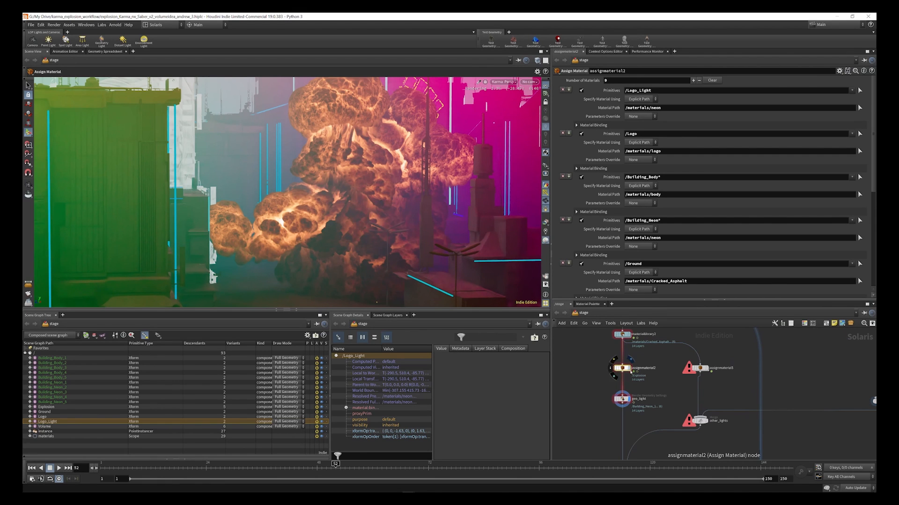
scroll(622, 368, down, 5)
scroll(629, 372, up, 8)
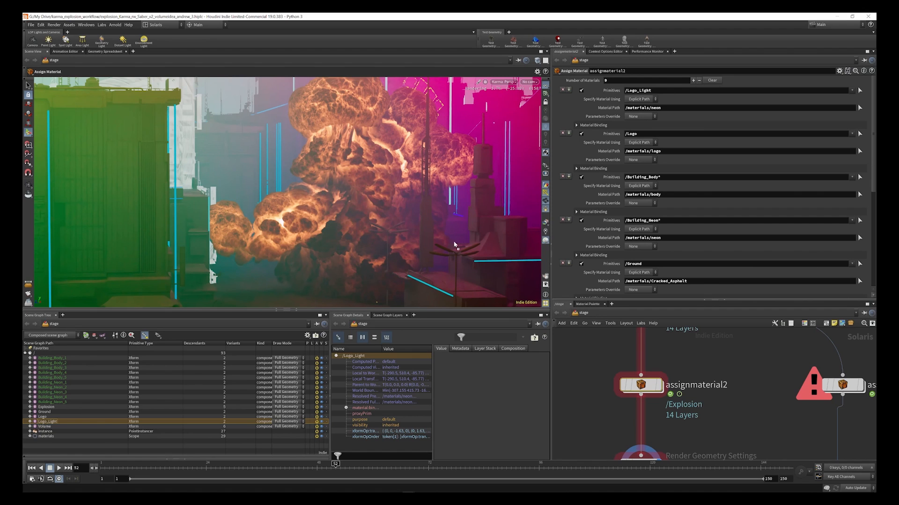
click(860, 107)
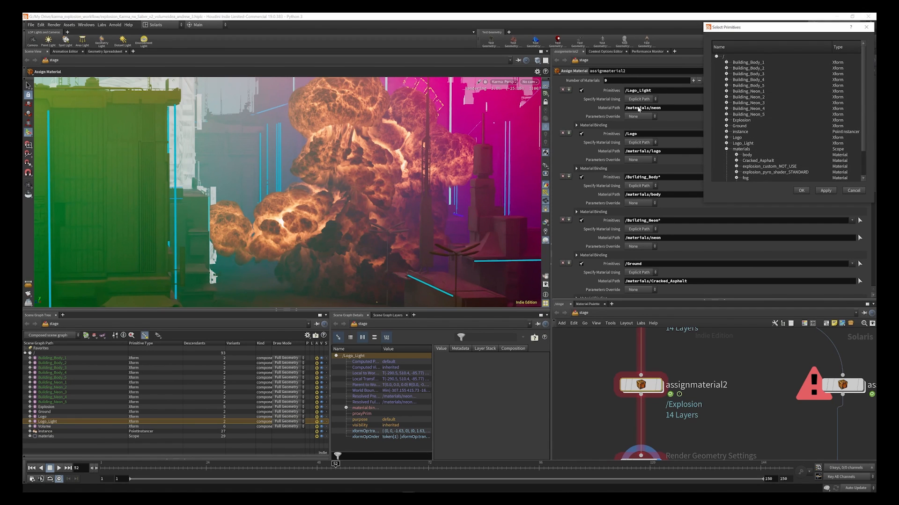
scroll(753, 155, down, 2)
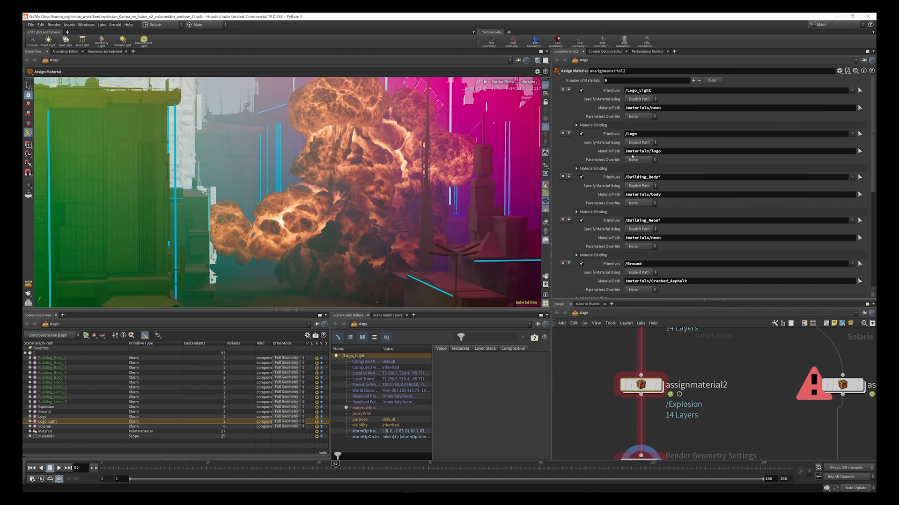
- Review the remaining assignmaterial2 entries from /Logo through the buildings, ground, instance prototypes and volume to /Explosion
scroll(652, 172, down, 1)
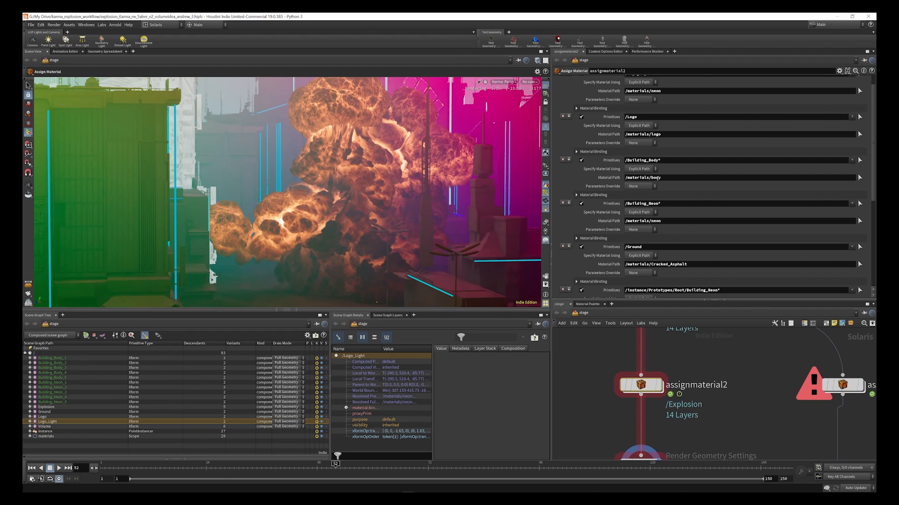
scroll(857, 252, down, 1)
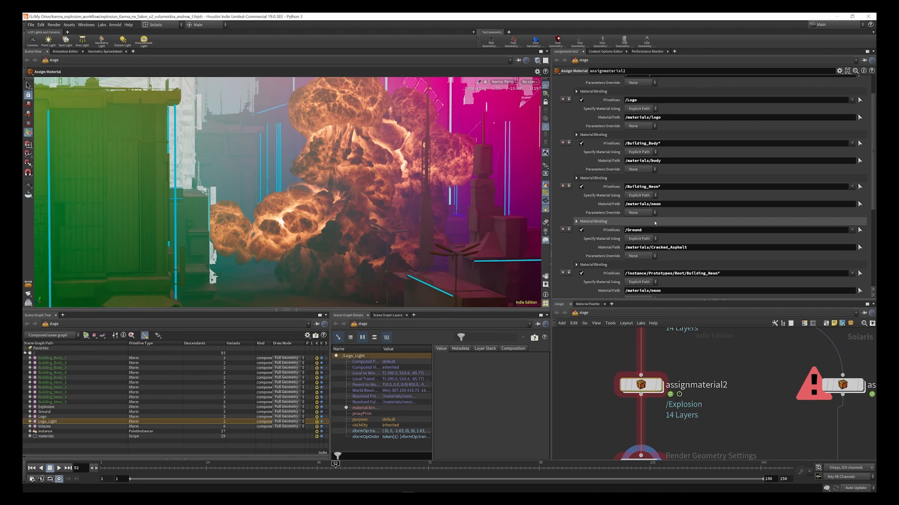
scroll(857, 257, down, 4)
scroll(650, 225, down, 2)
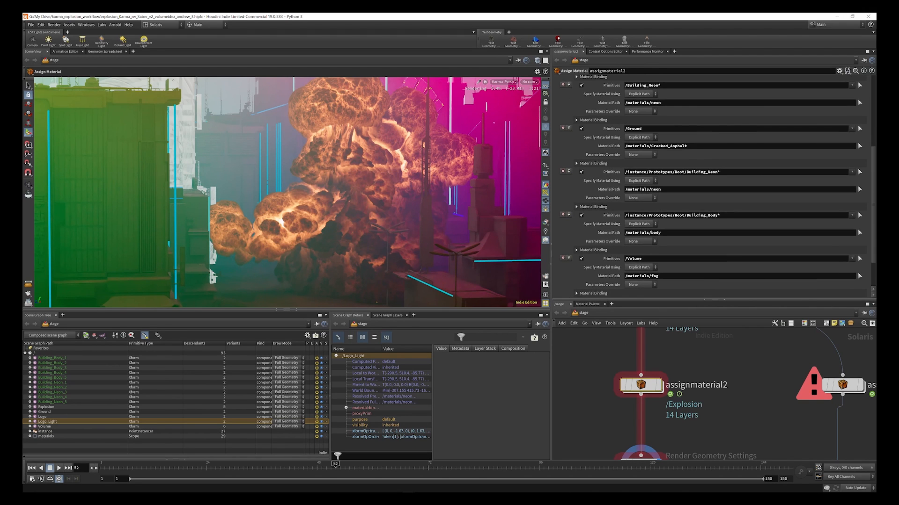
scroll(650, 224, down, 2)
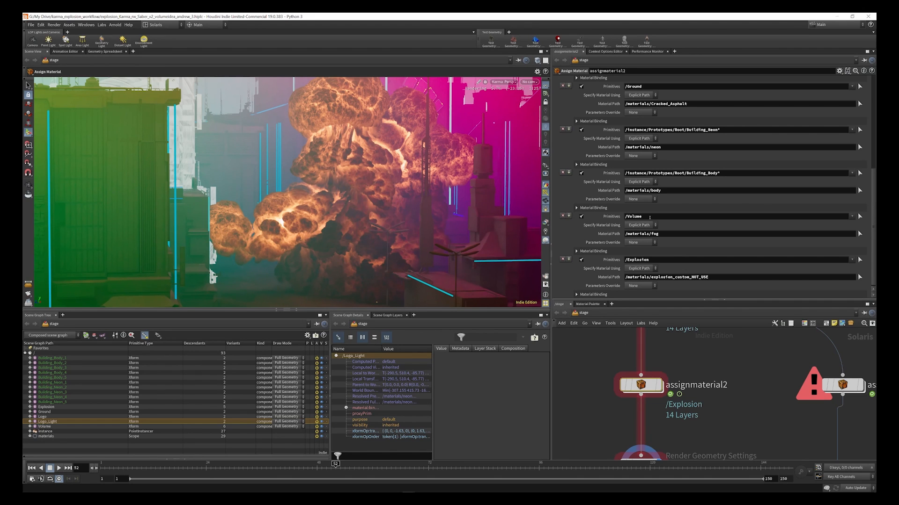
scroll(695, 237, down, 1)
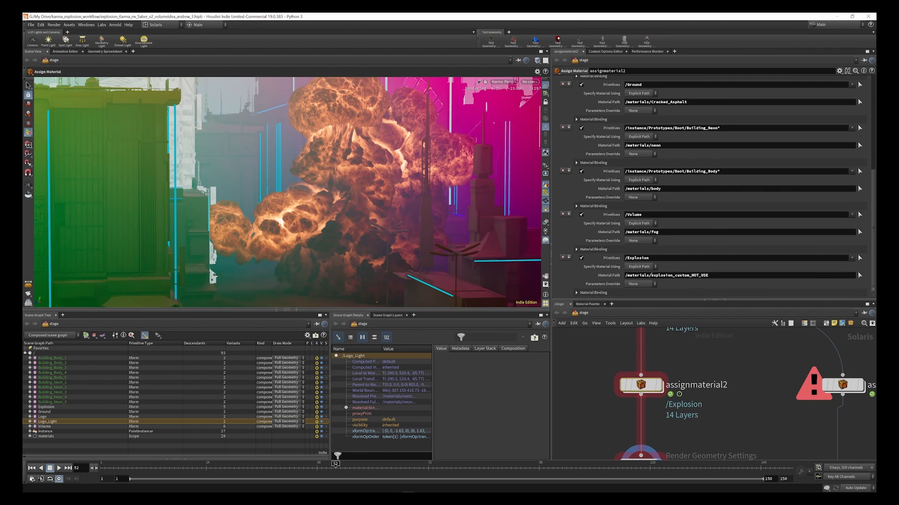
- Examine the sampling and light source settings of the geo_light render geometry settings node
key(Down)
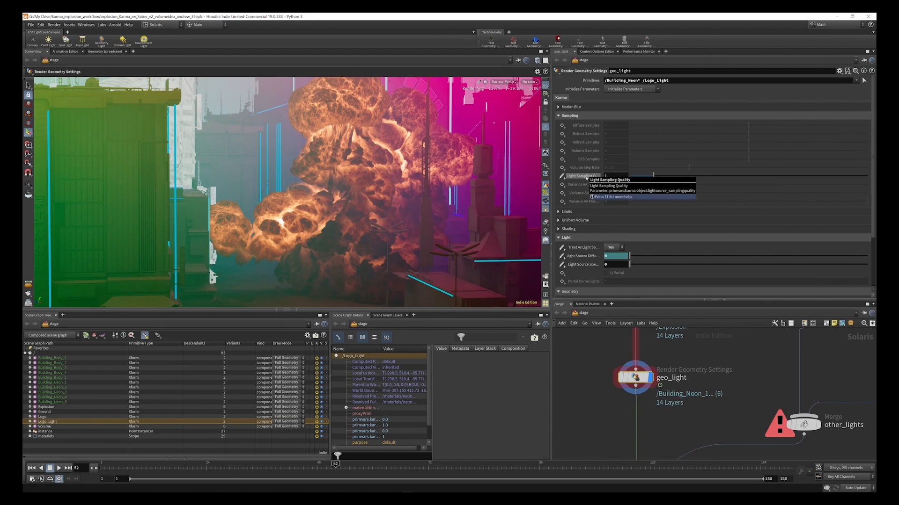
scroll(610, 350, down, 5)
scroll(611, 350, up, 4)
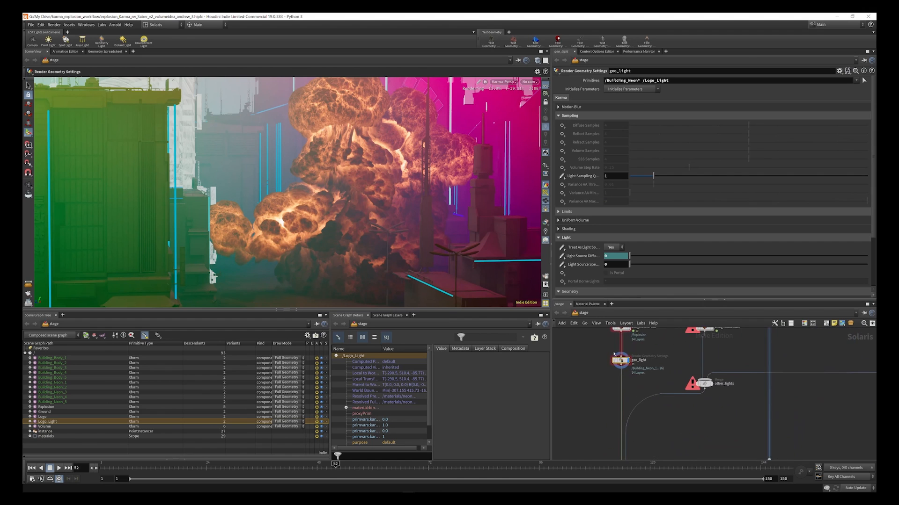
- Display switch1_env_or_envwithexplosion and try its Select Input, leaving it at 1
scroll(625, 389, down, 5)
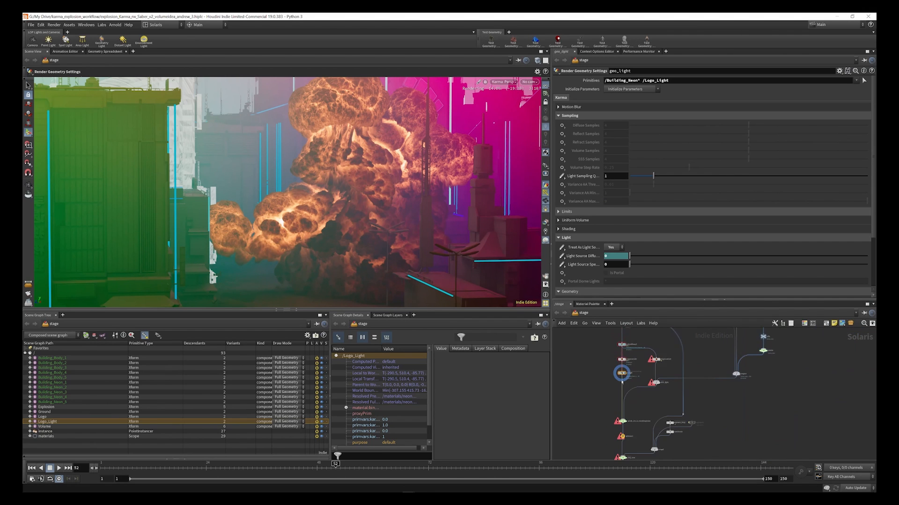
scroll(626, 415, up, 9)
scroll(629, 394, down, 8)
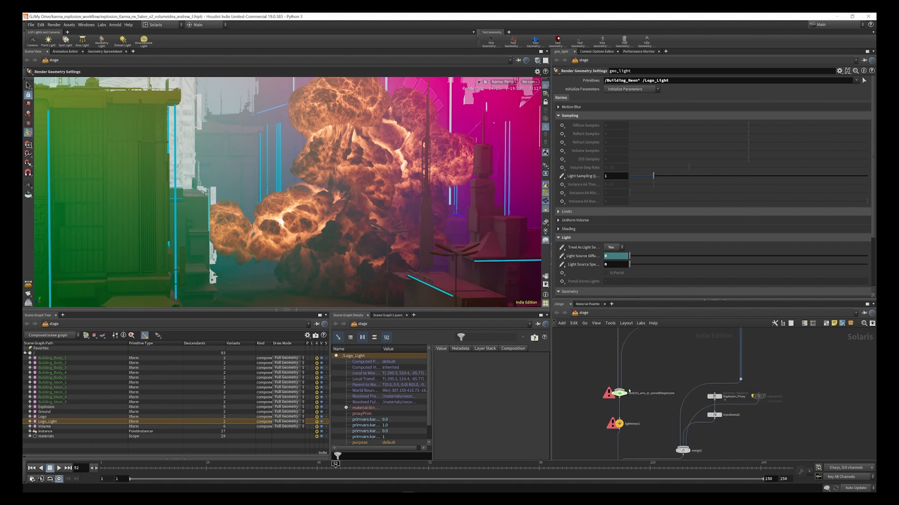
scroll(622, 370, up, 6)
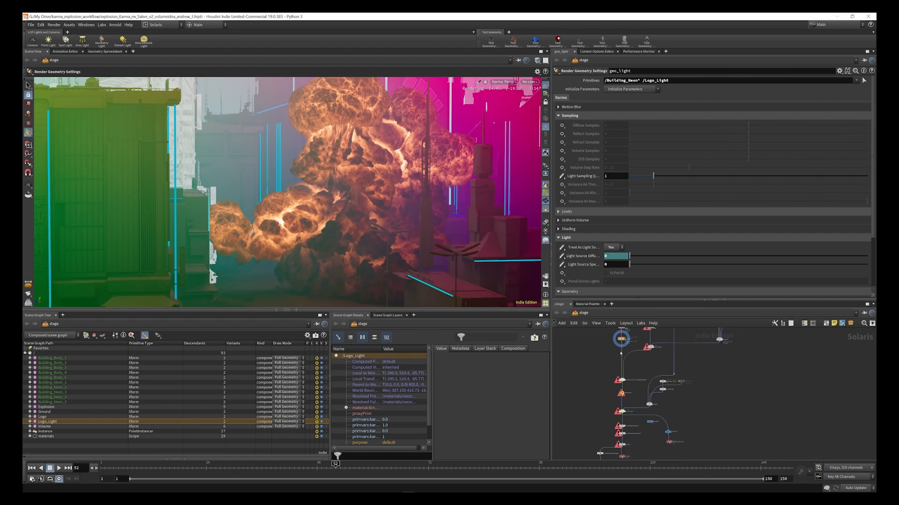
click(625, 380)
mouse_move(621, 385)
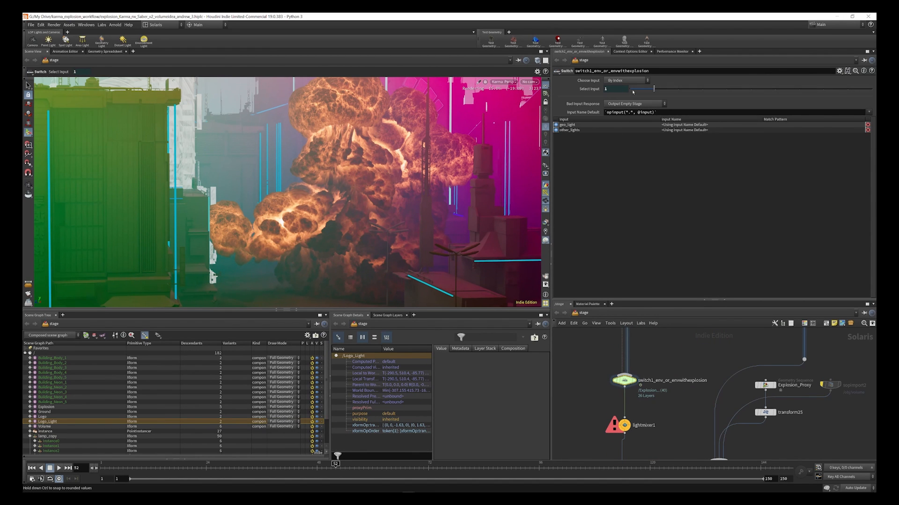
drag(654, 88, 633, 92)
click(652, 90)
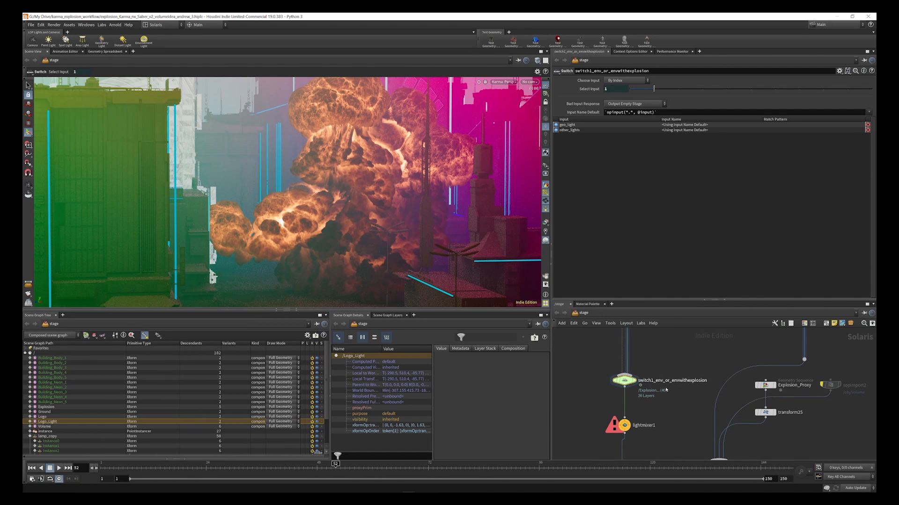
- Display the proxy_view switch and inspect the Explosion_Proxy and transform25 branch feeding merge2
scroll(620, 357, down, 5)
scroll(621, 355, up, 5)
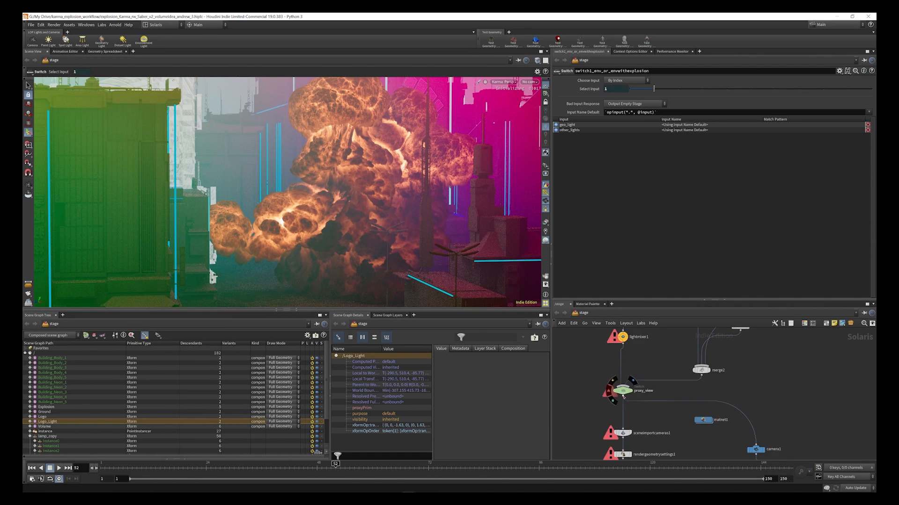
click(622, 387)
scroll(653, 374, down, 5)
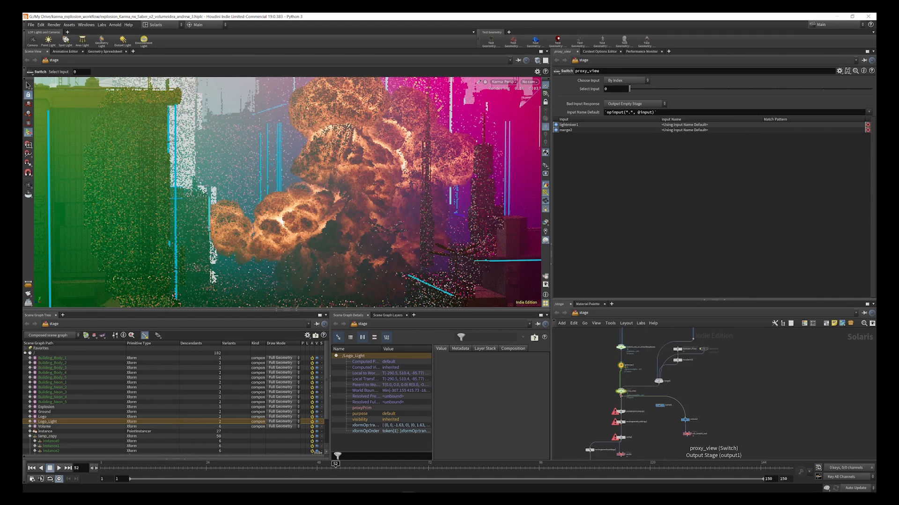
scroll(641, 369, up, 5)
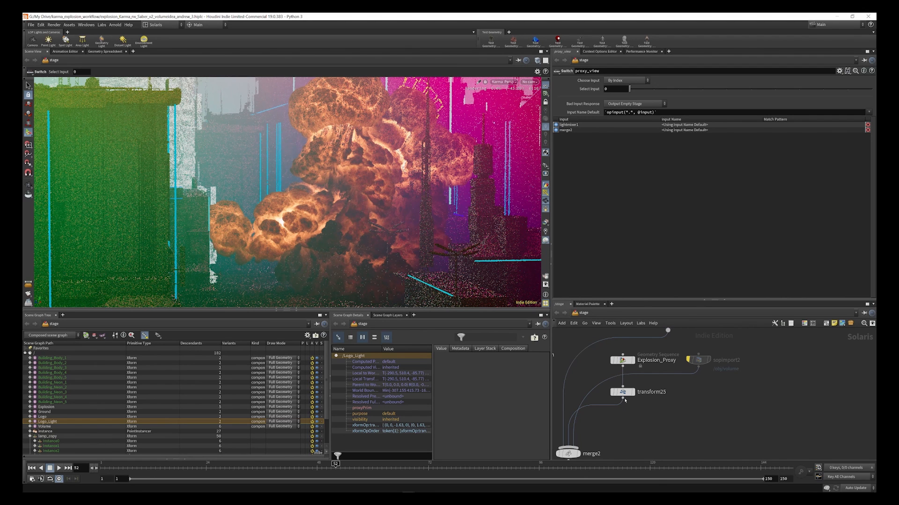
- Switch to the obj context and enter the Explosion geometry network to look at the node chain beside its switch
click(593, 313)
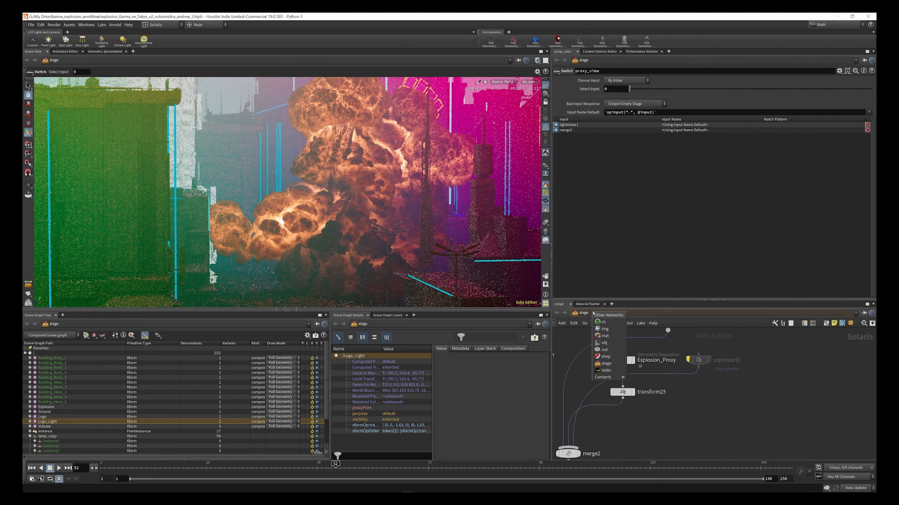
click(576, 340)
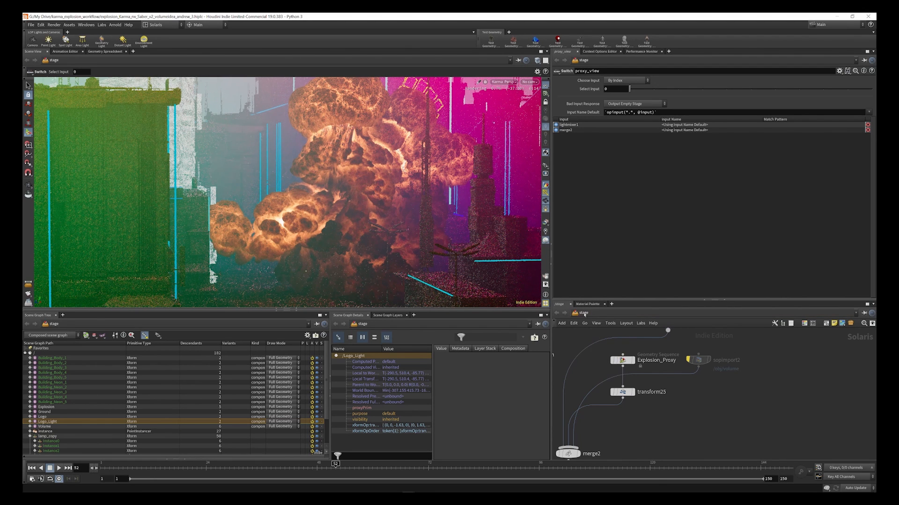
click(584, 313)
click(590, 345)
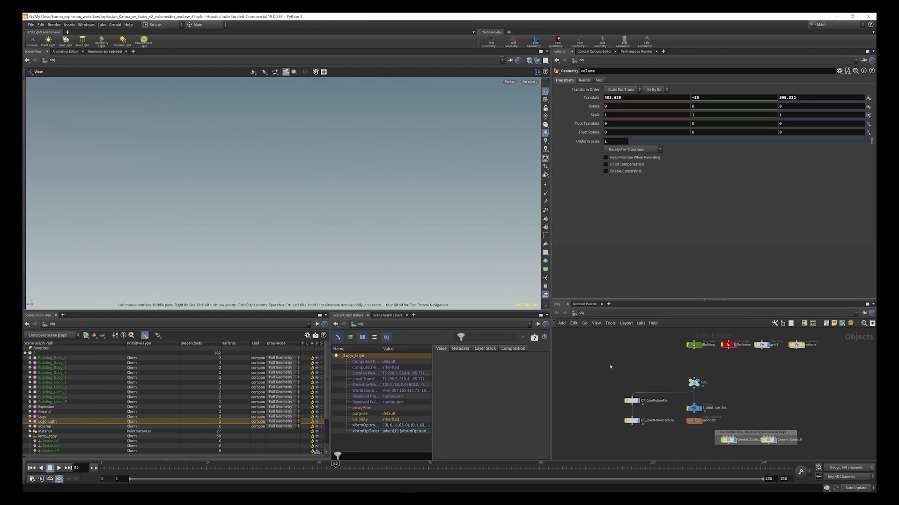
scroll(624, 384, down, 3)
scroll(686, 375, up, 3)
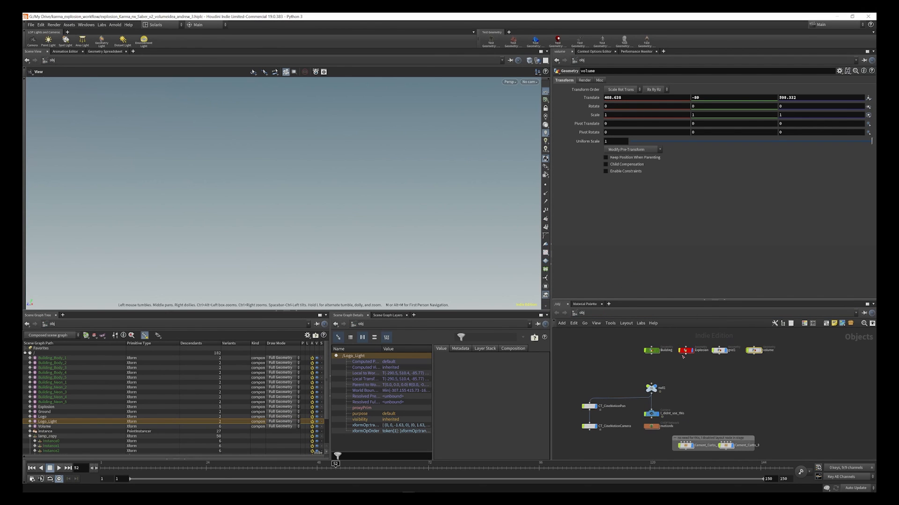
double_click(755, 351)
key(u)
key(i)
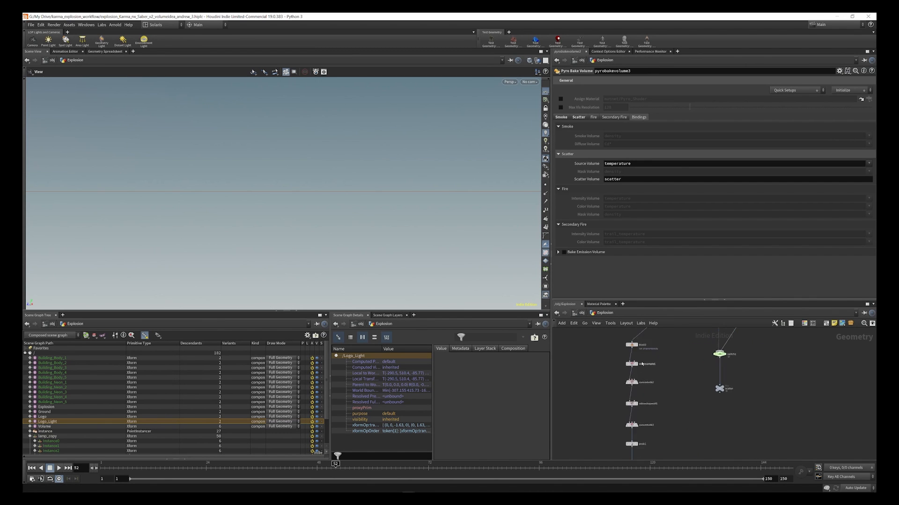
- Display the blast3 node and inspect the density volume it isolates from the explosion
scroll(639, 344, up, 2)
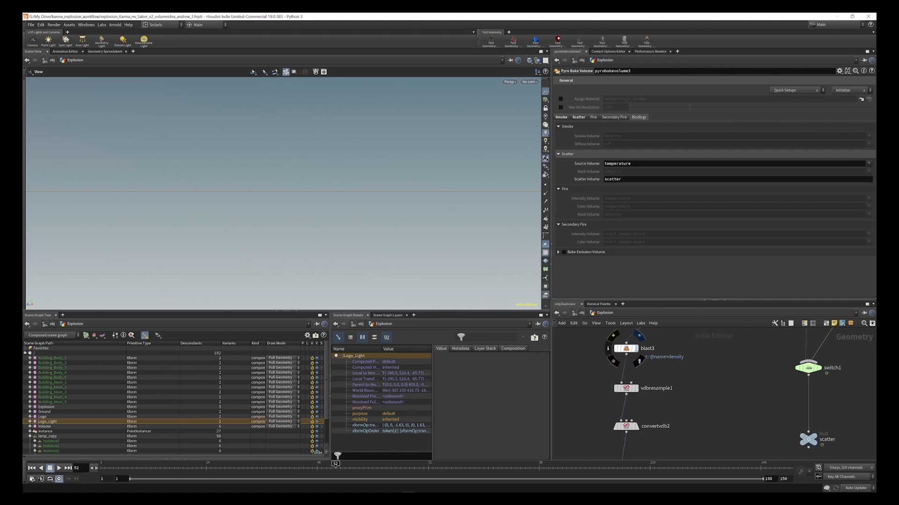
click(626, 349)
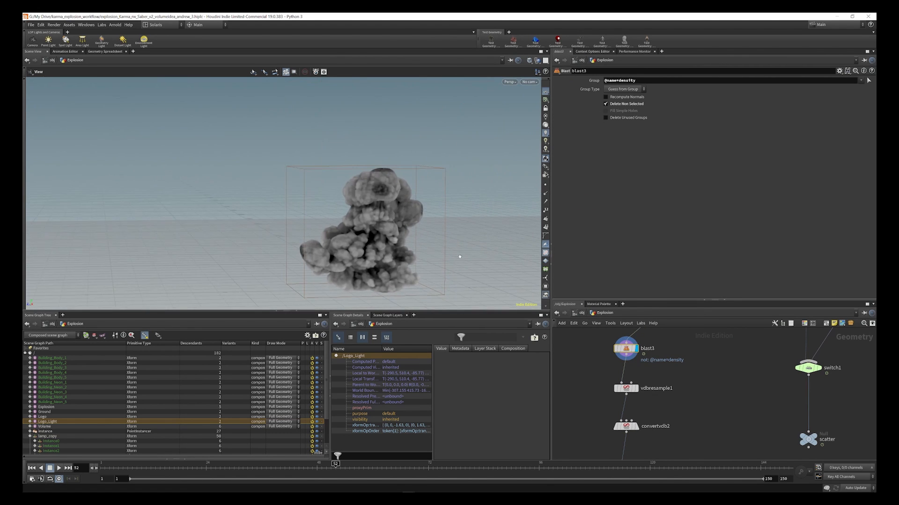
scroll(452, 266, up, 3)
scroll(630, 357, up, 1)
scroll(632, 351, down, 3)
scroll(637, 384, up, 4)
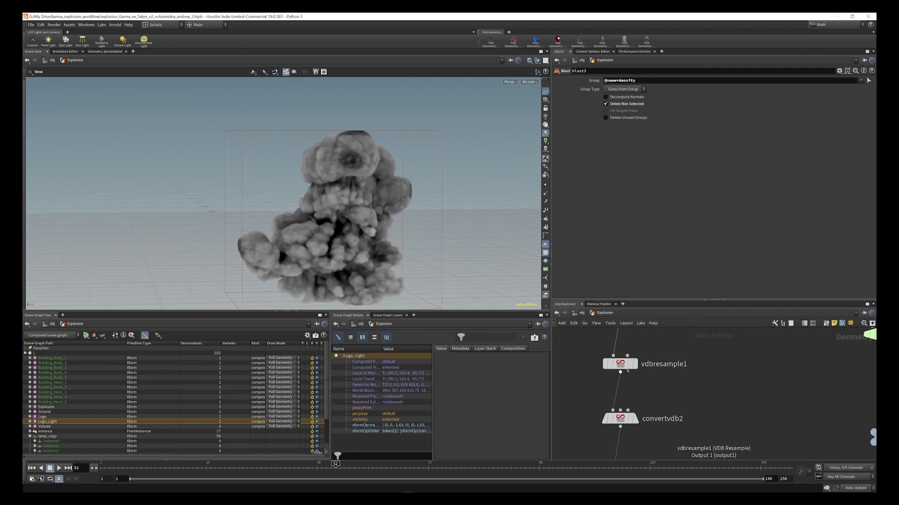
- Go past vdbresample1 to convertvdb2 and inspect its fog-to-SDF conversion of the explosion
click(628, 368)
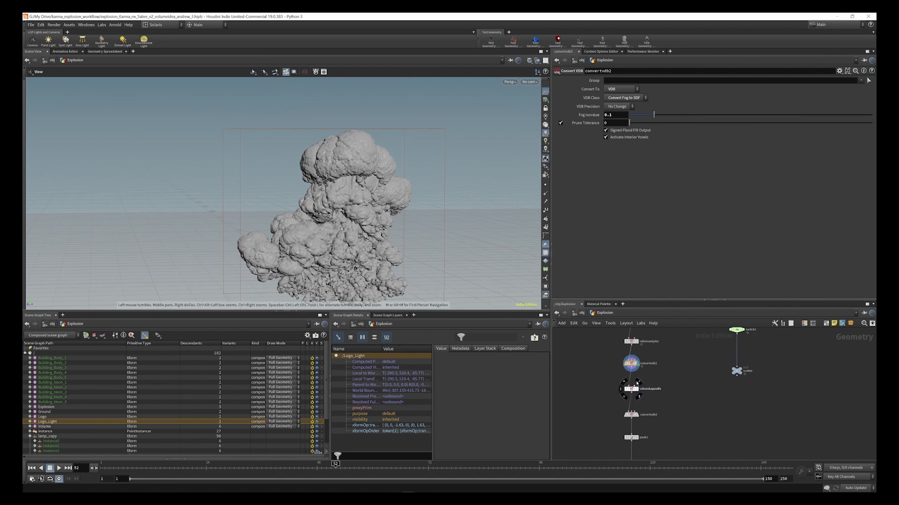
scroll(632, 364, up, 5)
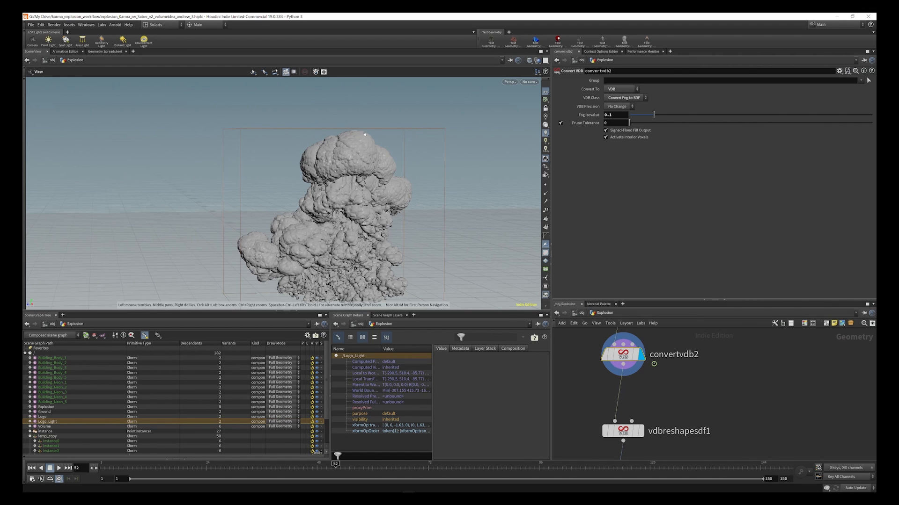
scroll(616, 338, down, 4)
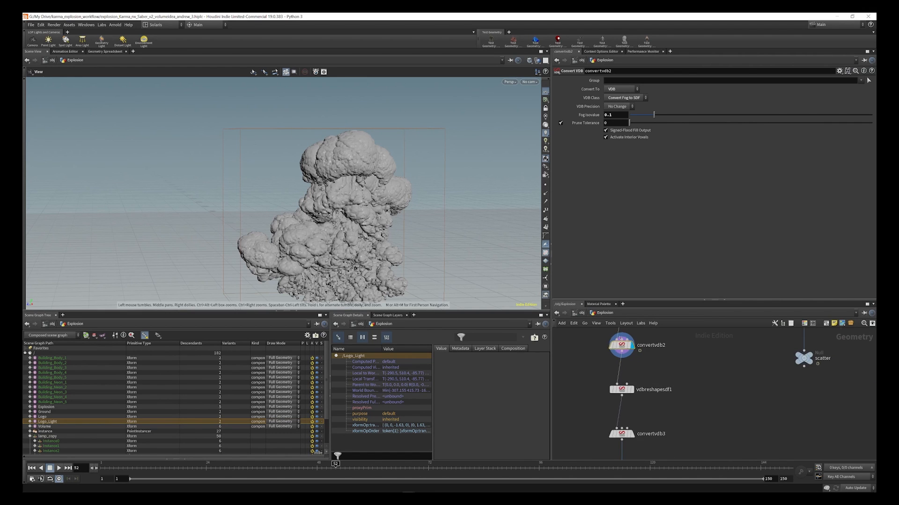
- Display vdbreshapesdf1 and convertvdb3 in turn to inspect the SDF erosion and the polygon conversion
scroll(623, 389, up, 4)
click(622, 388)
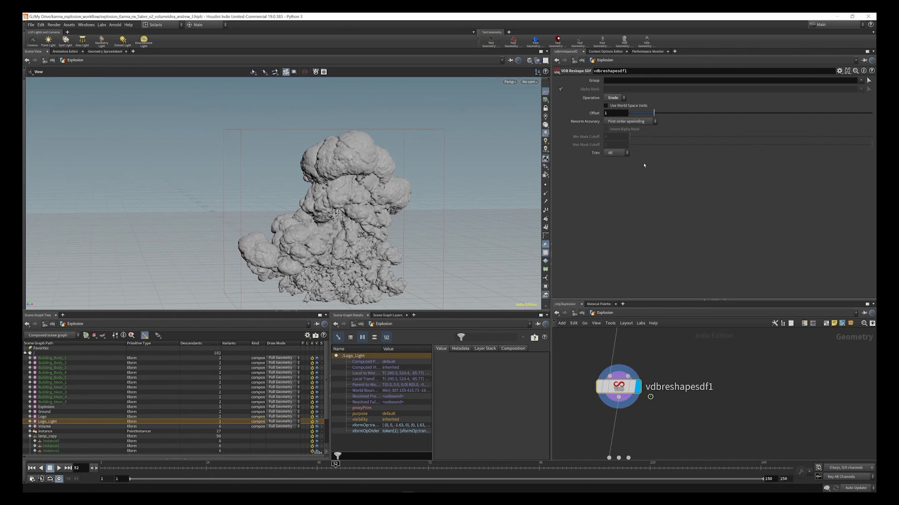
scroll(643, 353, down, 3)
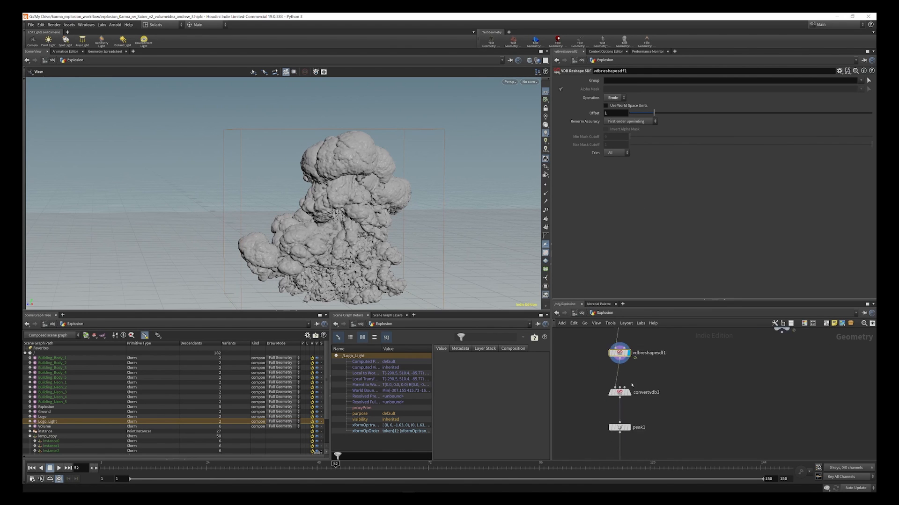
scroll(618, 401, up, 3)
click(618, 400)
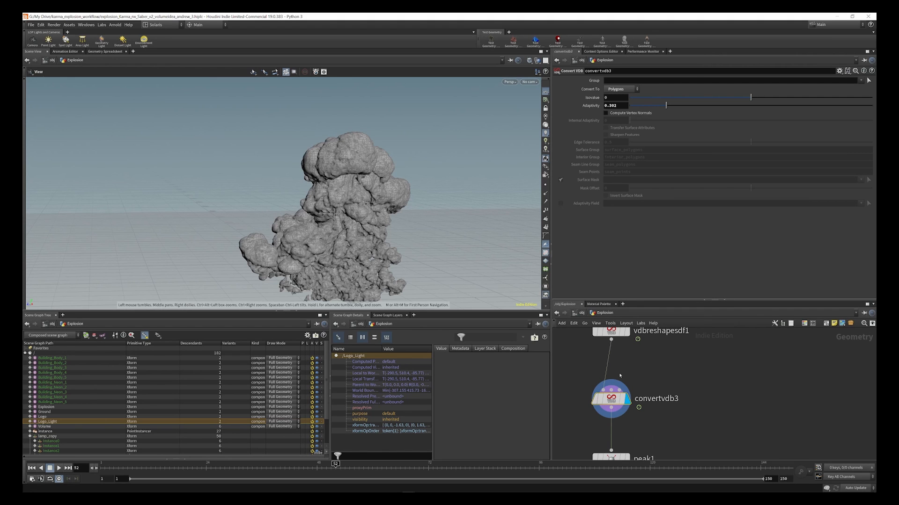
- Display the peak1 node and examine its Distance setting and the resulting explosion mesh
middle_drag(629, 451, 616, 393)
click(614, 401)
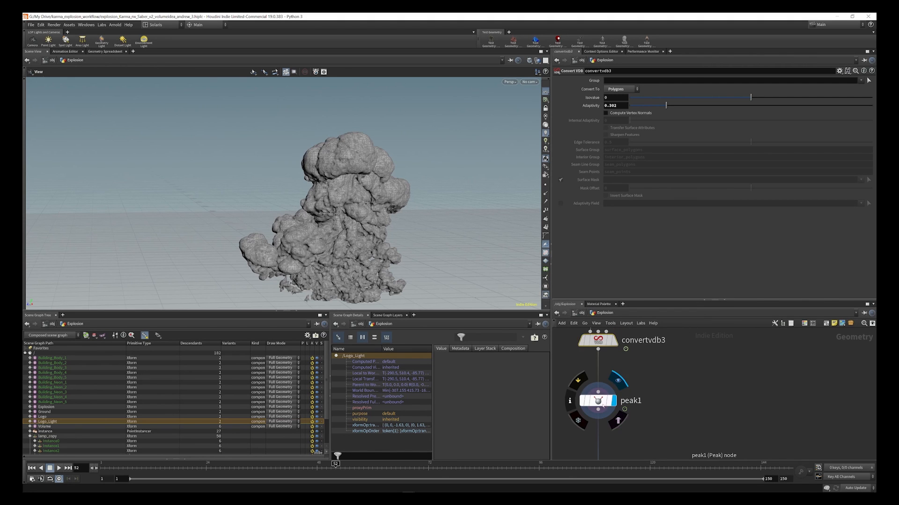
scroll(621, 374, down, 6)
scroll(619, 415, up, 6)
drag(358, 164, 357, 171)
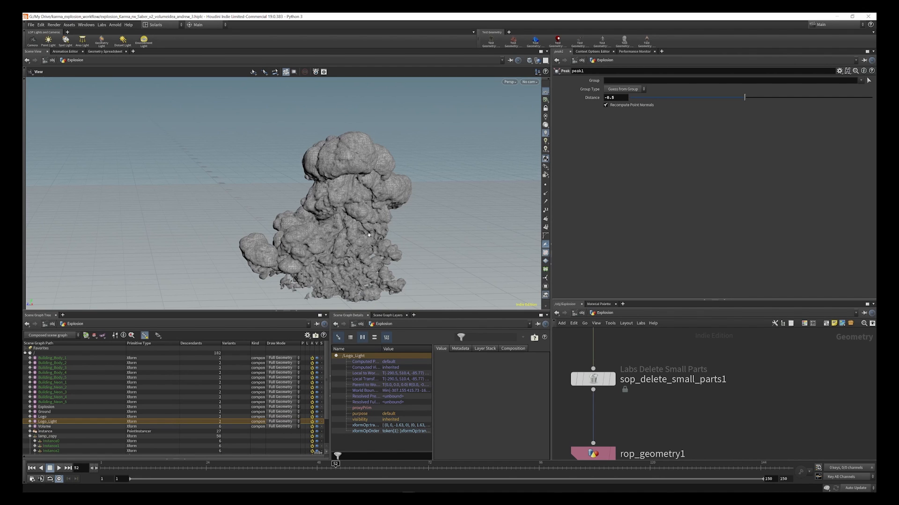
scroll(611, 370, down, 3)
scroll(599, 375, up, 3)
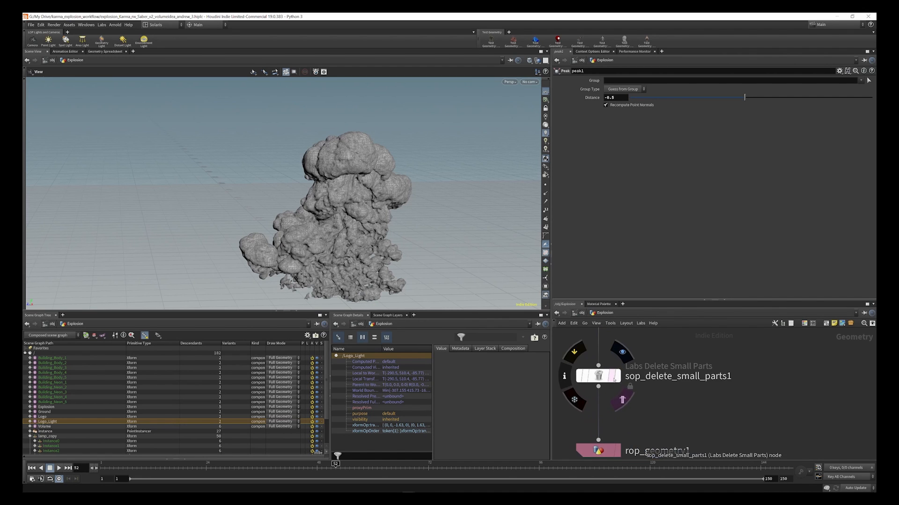
- Display sop_delete_small_parts1 and examine the cleaned explosion mesh from several angles
click(599, 375)
drag(362, 140, 336, 189)
scroll(335, 188, up, 4)
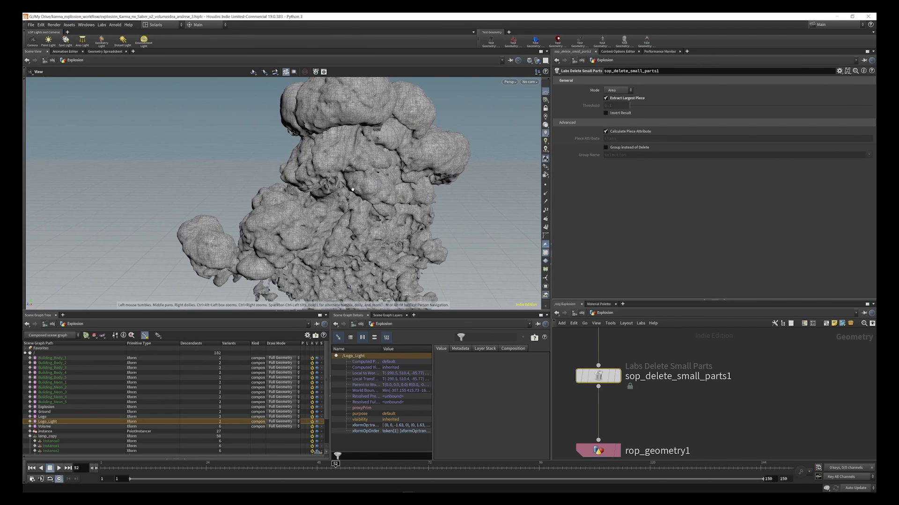
scroll(353, 183, down, 5)
drag(352, 183, 359, 258)
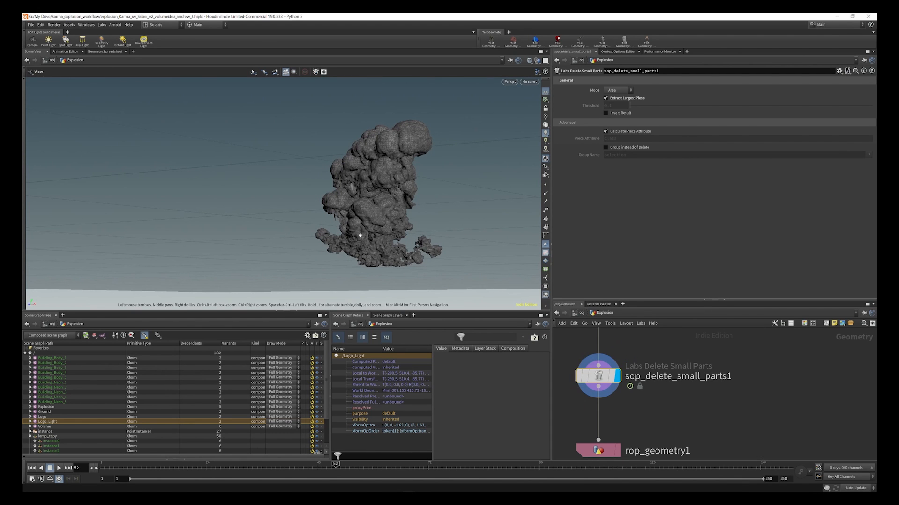
drag(360, 236, 299, 261)
scroll(617, 352, down, 3)
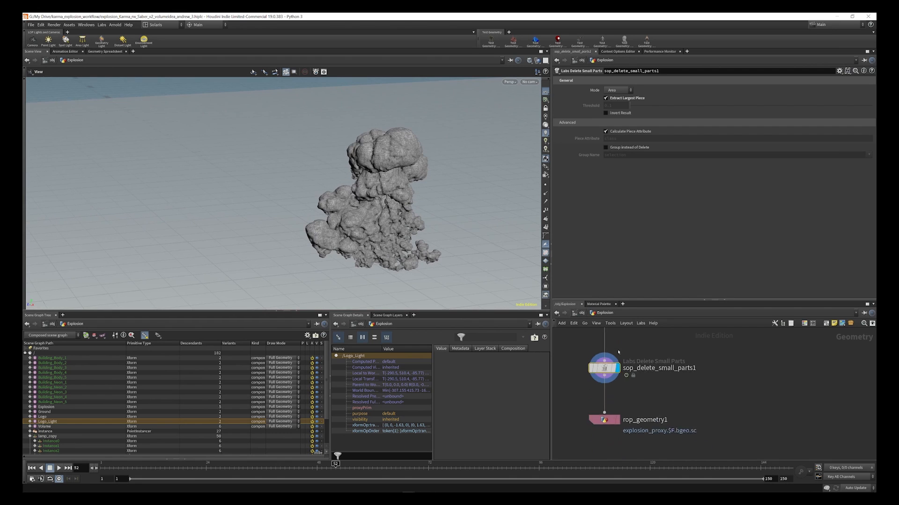
- Inspect the output settings of rop_geometry1, which caches the explosion proxy geometry
scroll(618, 352, down, 1)
scroll(617, 416, up, 3)
click(606, 403)
scroll(612, 365, down, 3)
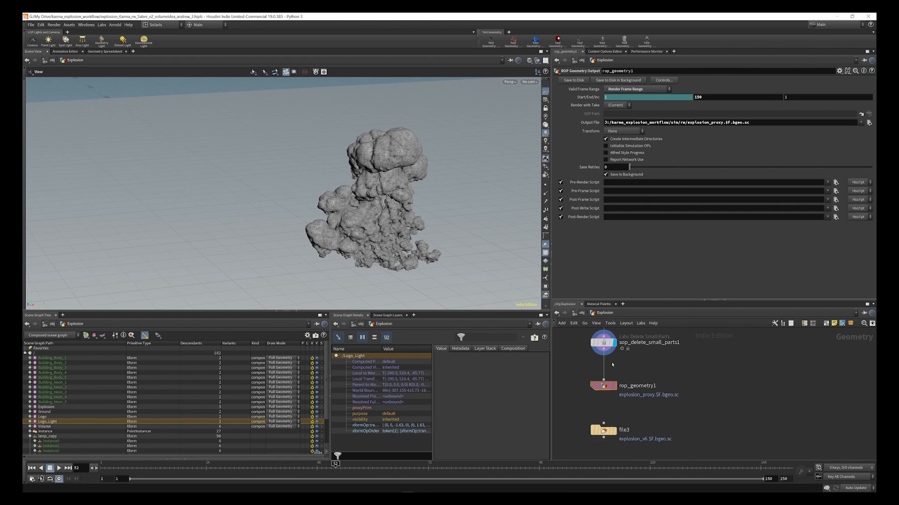
scroll(612, 364, down, 2)
- Return to the stage context and inspect the Explosion_Proxy and sopimport2 nodes
click(581, 313)
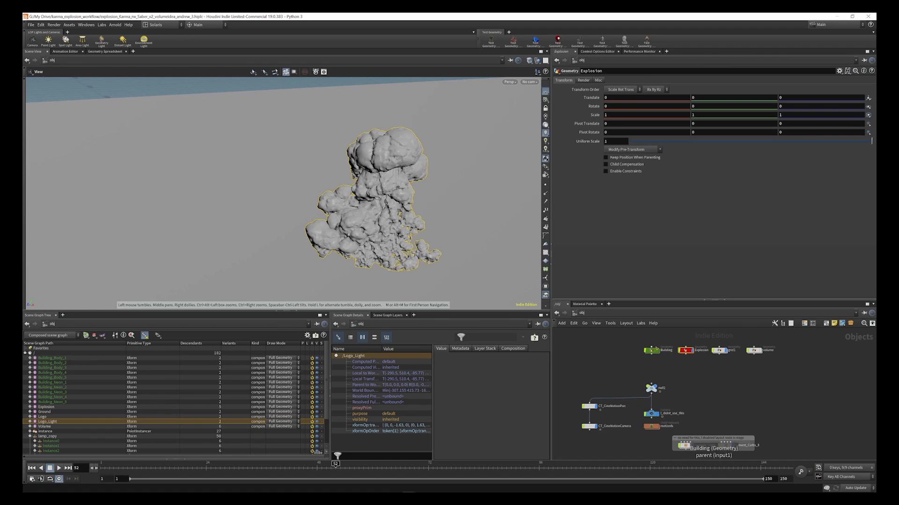
scroll(667, 362, up, 2)
scroll(614, 347, down, 2)
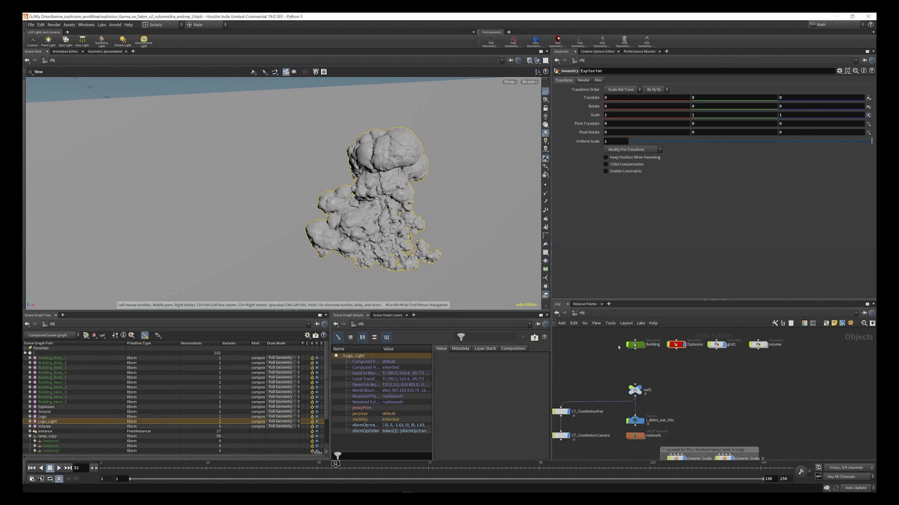
click(626, 314)
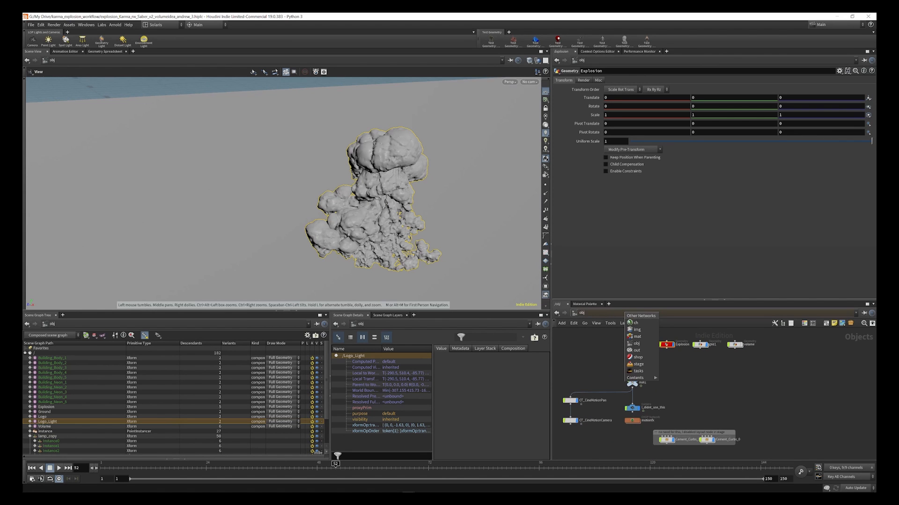
click(641, 365)
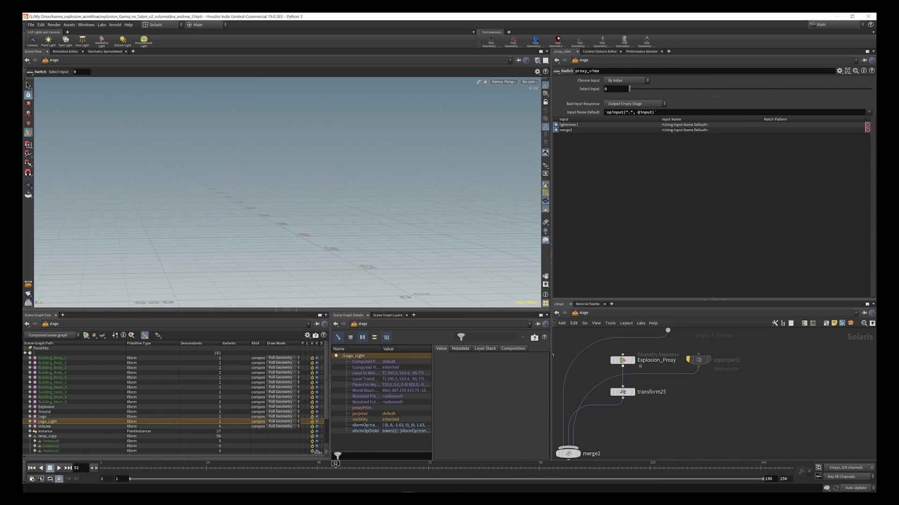
click(622, 360)
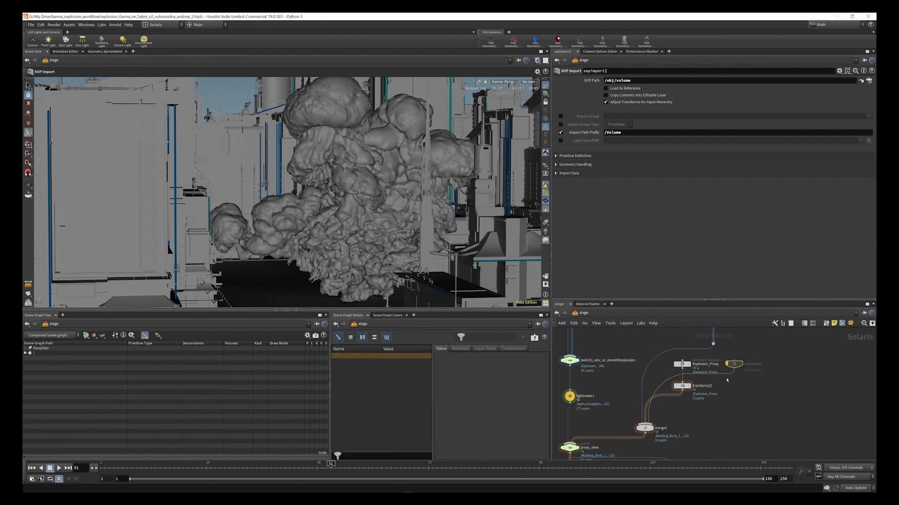
scroll(727, 380, down, 2)
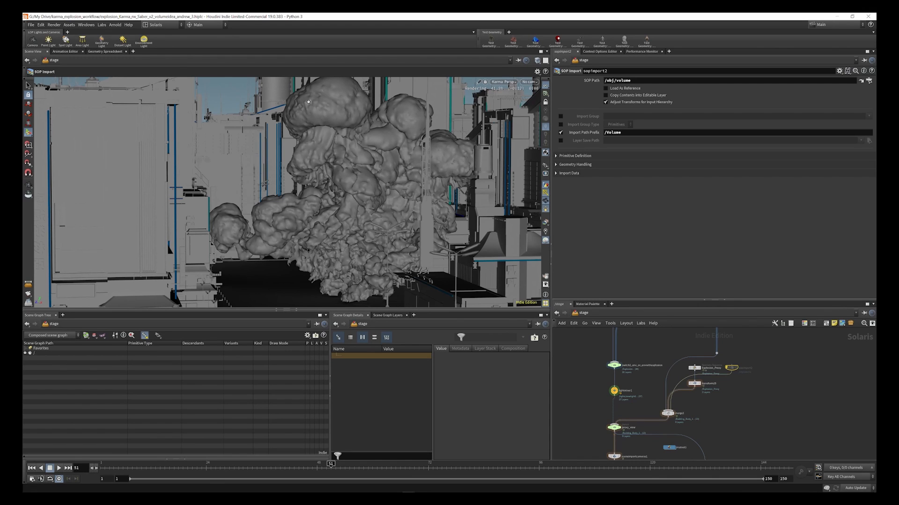
- Set the Select Input of the proxy_view switch to 0
drag(671, 392, 667, 412)
click(614, 428)
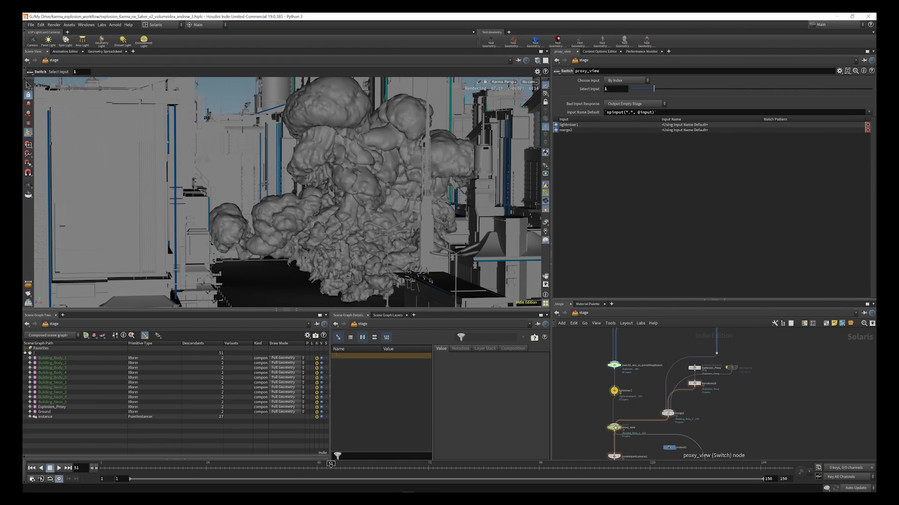
click(631, 88)
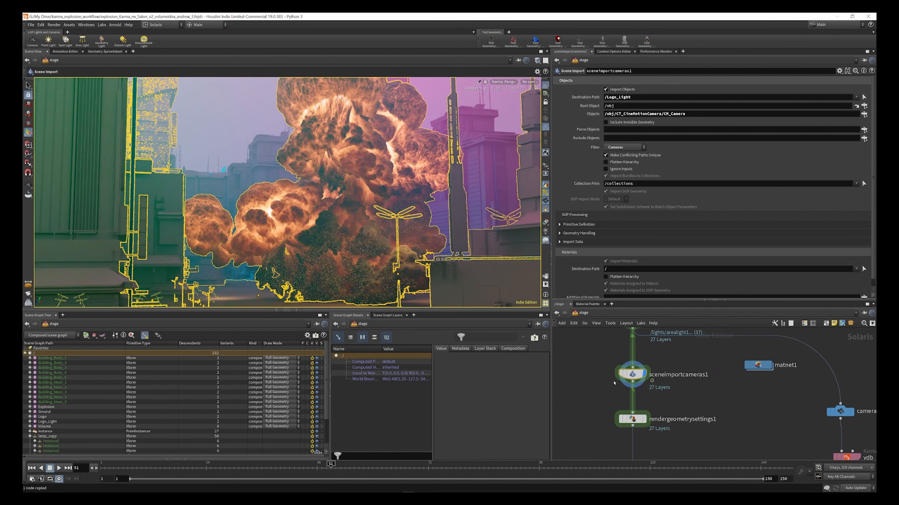
- Replace sceneimportcameras1 with a new Scene Import (Cameras) node on the wire above rendergeometrysettings1
key(Delete)
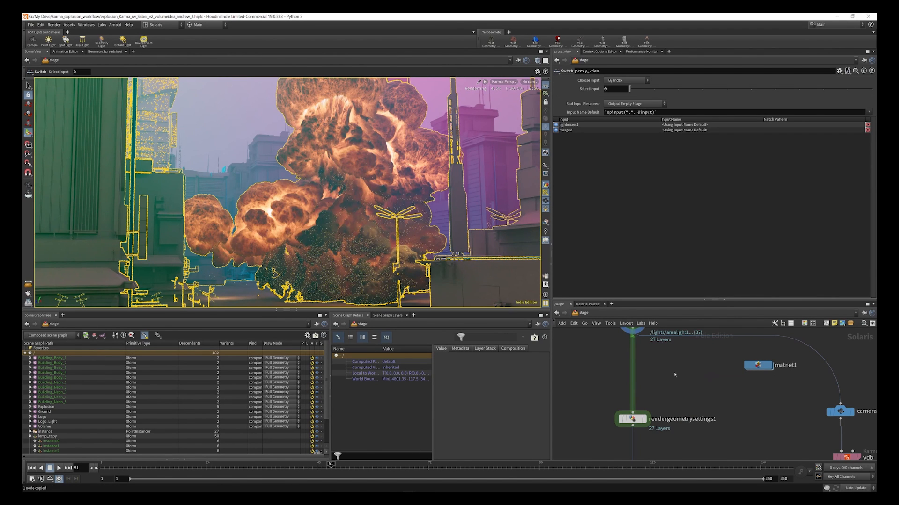
key(Tab)
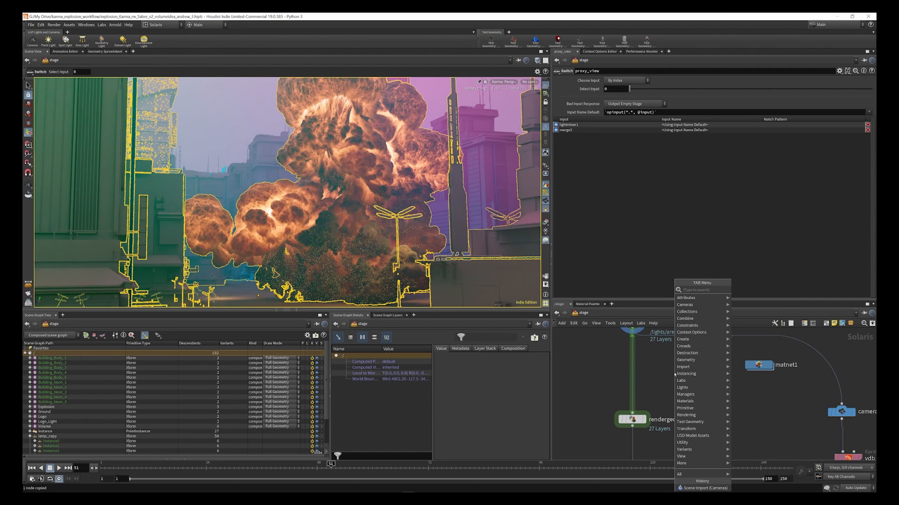
text(impo)
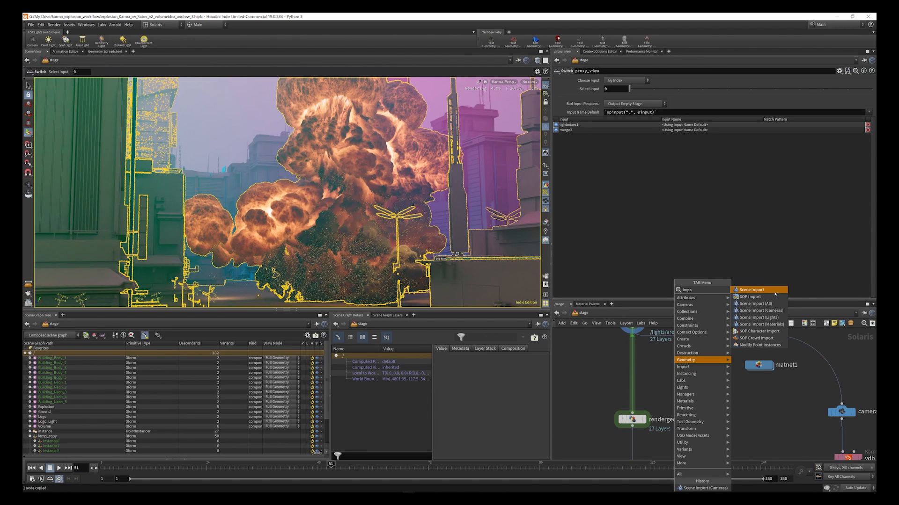
click(762, 310)
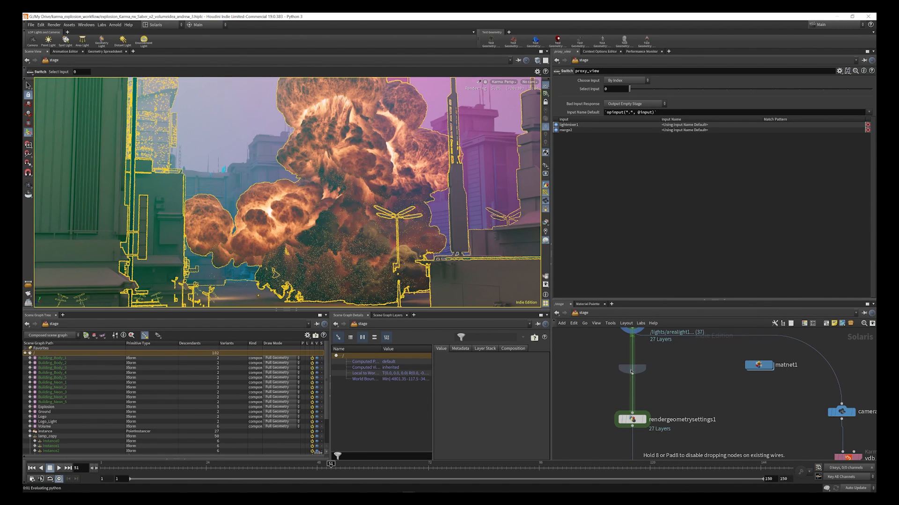
click(633, 372)
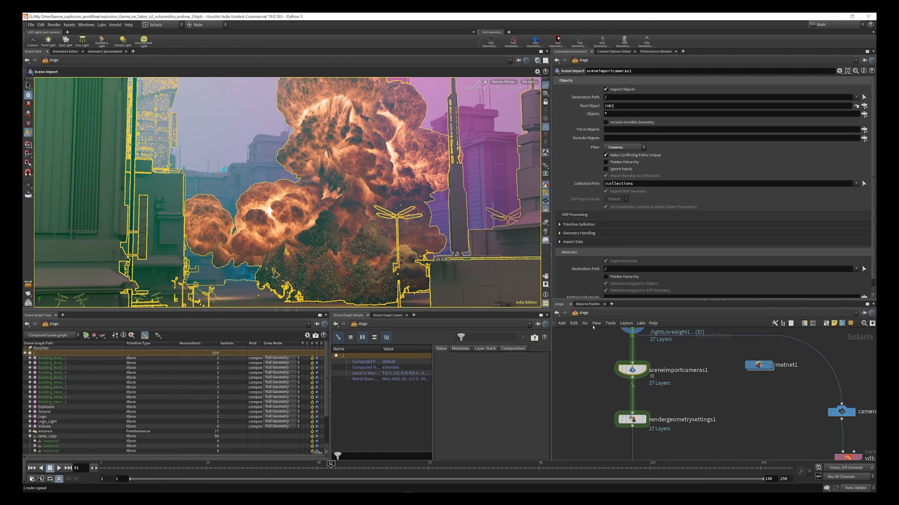
- Copy the camera node in the obj context and enter /obj/camera as the Destination Path of sceneimportcameras1
click(589, 314)
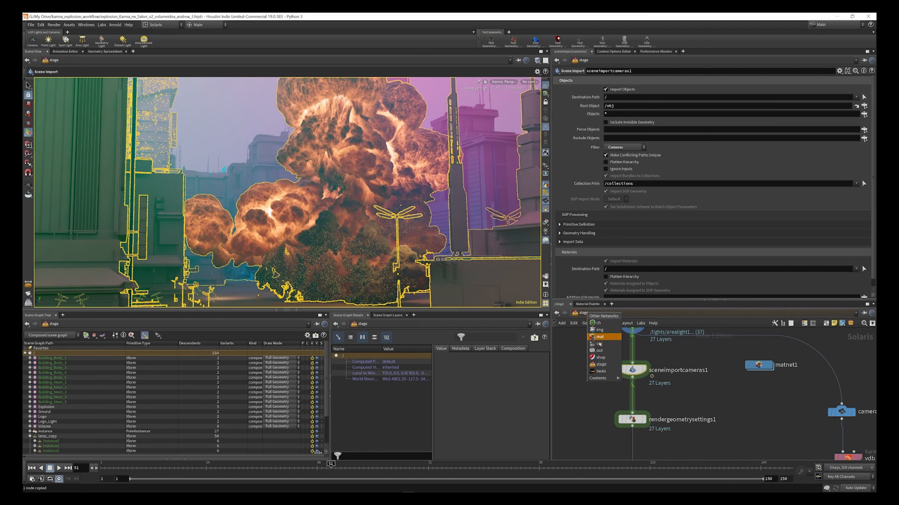
click(598, 344)
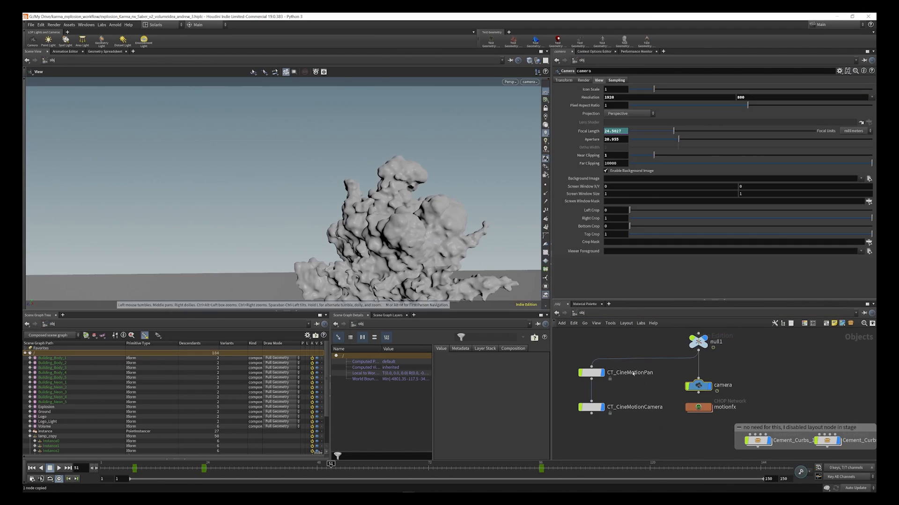
click(693, 380)
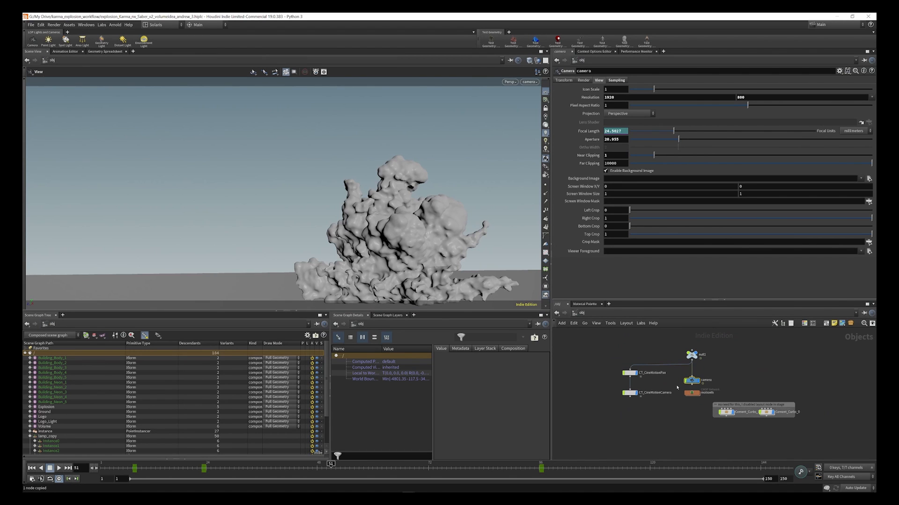
key(alt+c)
click(616, 318)
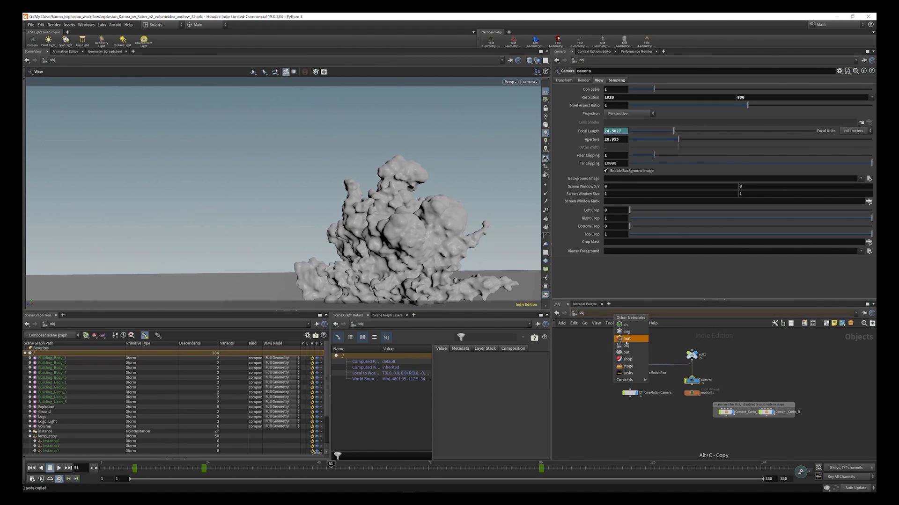
click(627, 361)
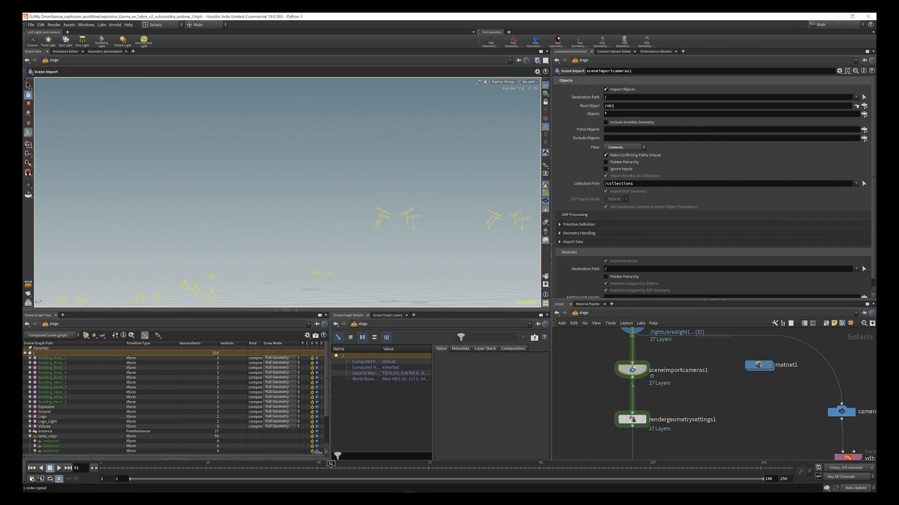
drag(615, 97, 588, 98)
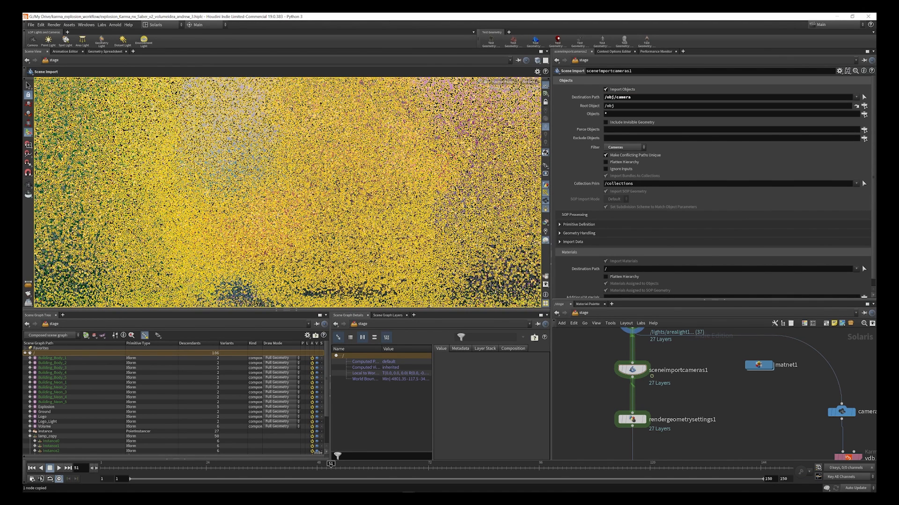
- Display the stage at sceneimportcameras1 and look through the imported camera /obj/camera/null1/camera
click(532, 83)
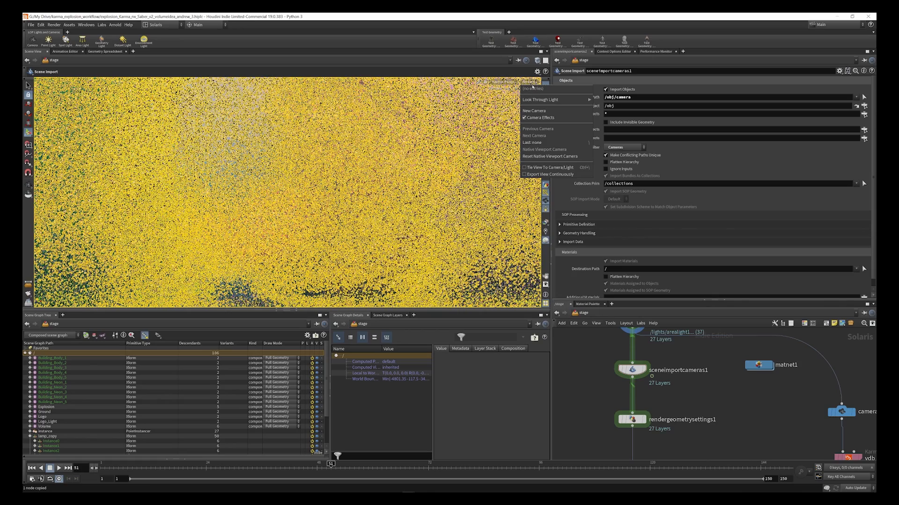
click(649, 372)
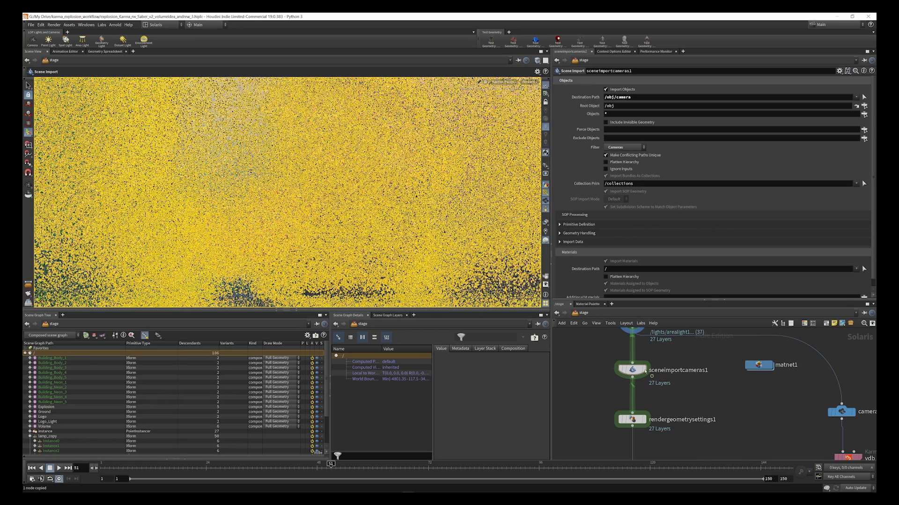
click(648, 355)
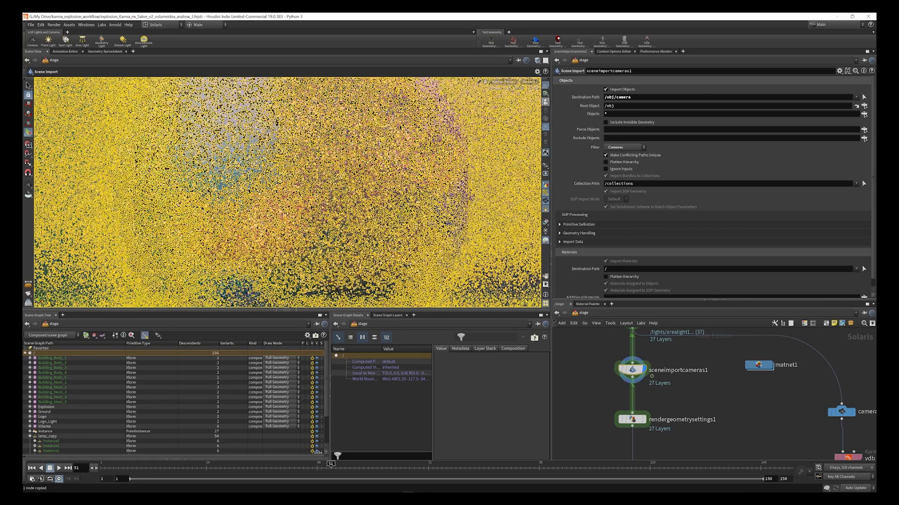
click(529, 83)
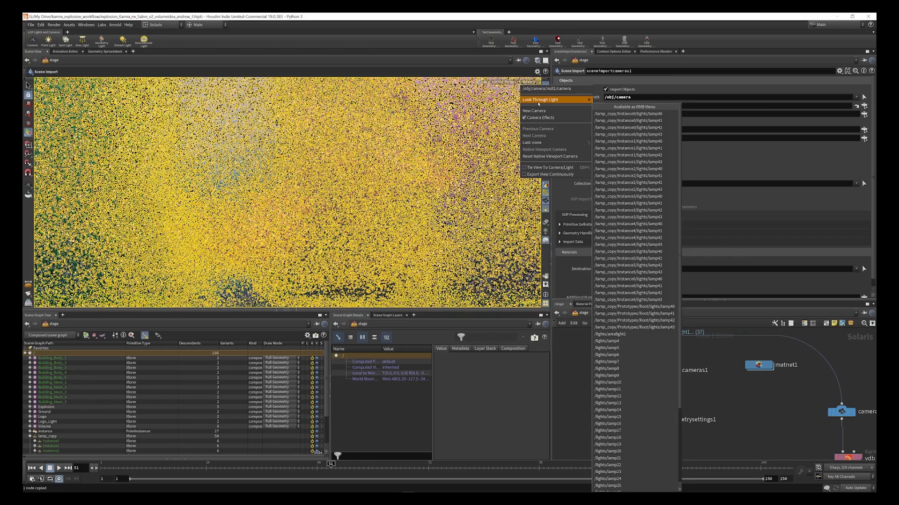
click(541, 89)
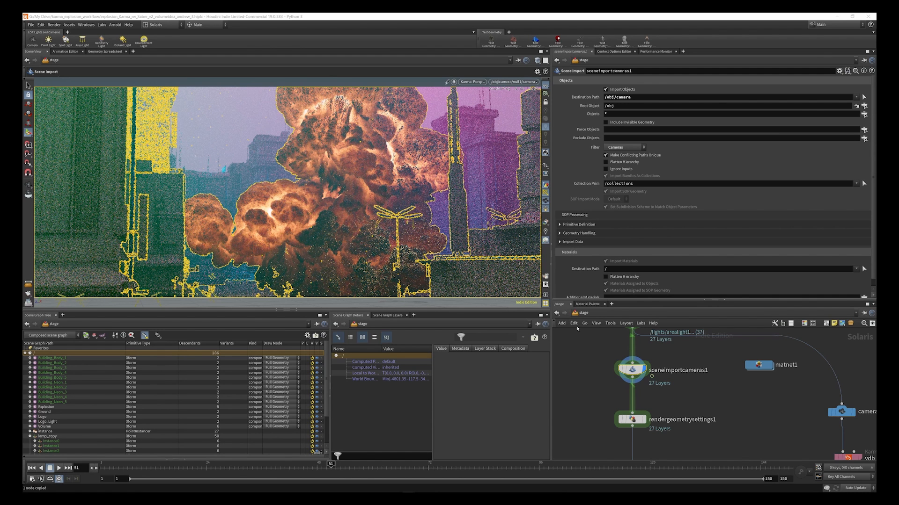
- Switch to the obj context, lock the camera to the view and reframe the explosion proxy with more ground visible
click(585, 313)
click(610, 345)
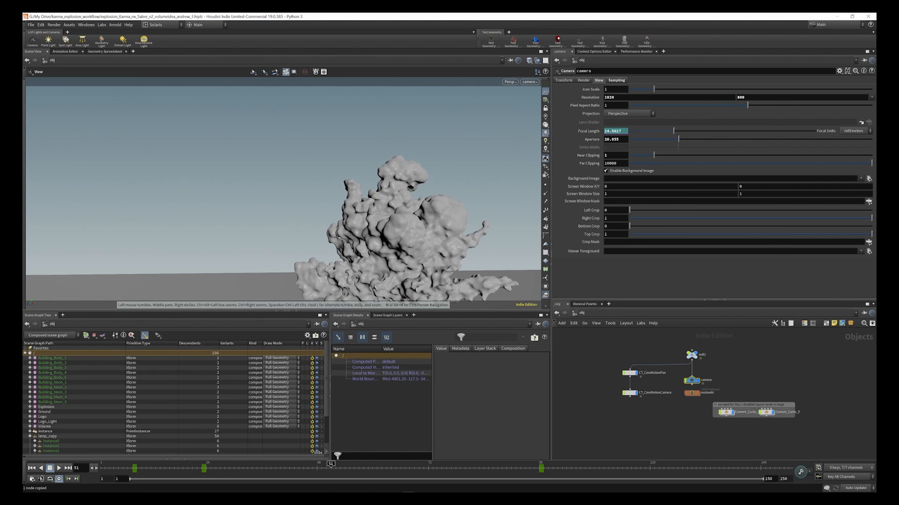
click(25, 82)
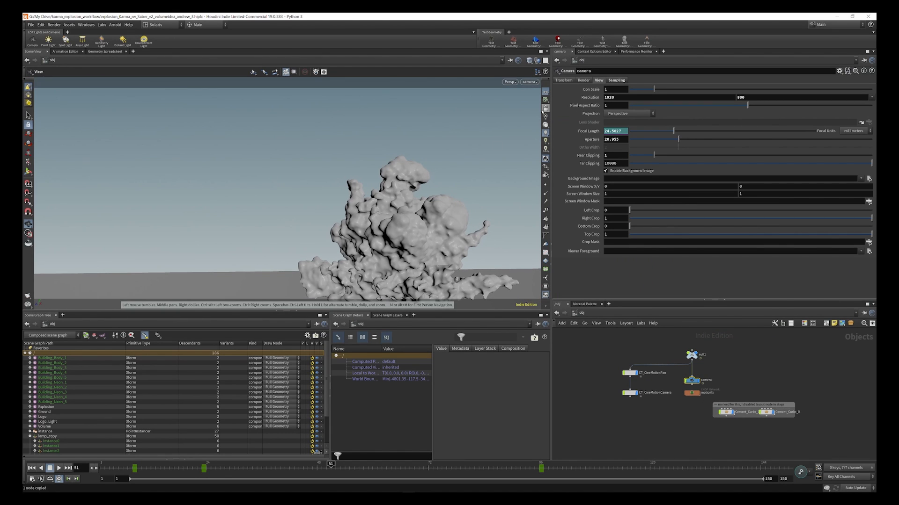
click(546, 108)
scroll(412, 147, down, 5)
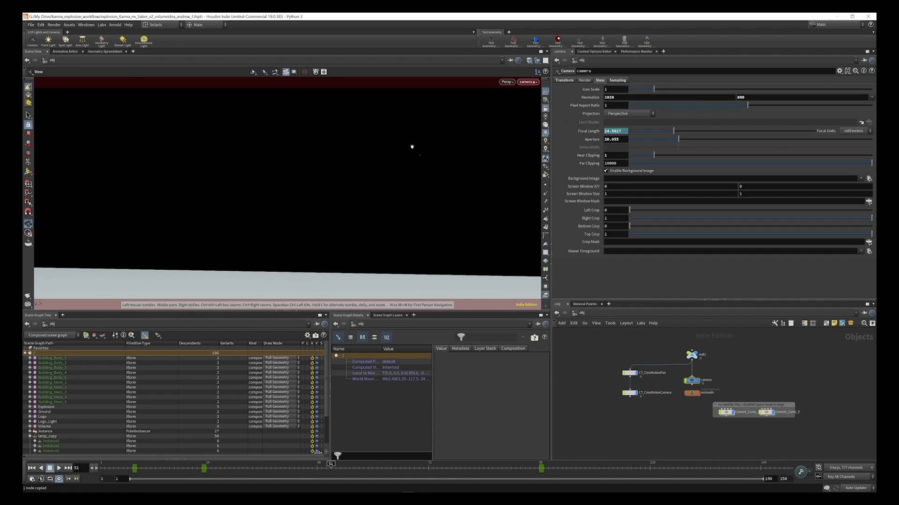
middle_drag(397, 217, 393, 255)
drag(386, 246, 387, 261)
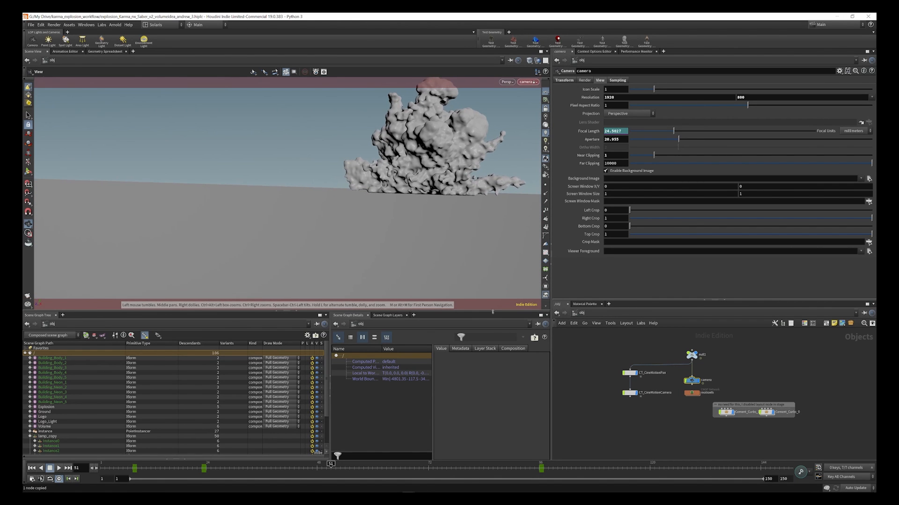
- Return to the stage context and review the motion blur settings of rendergeometrysettings1
click(594, 316)
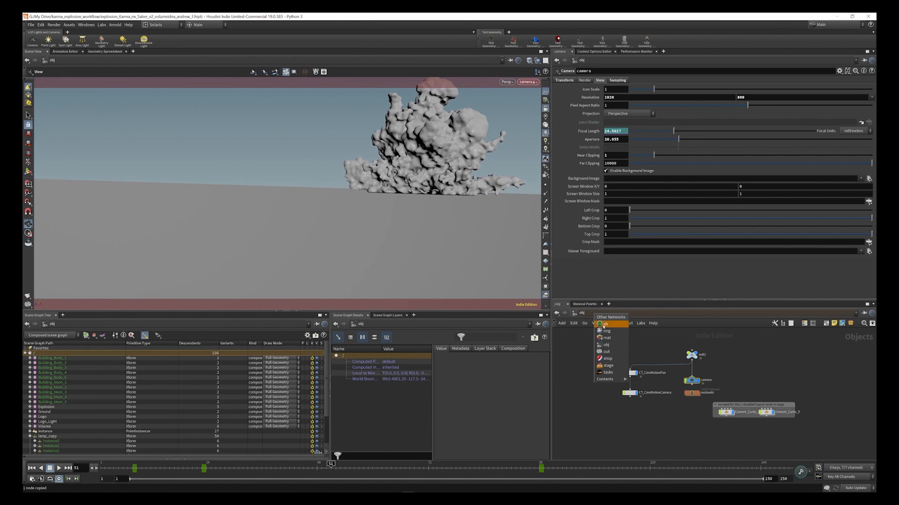
click(611, 366)
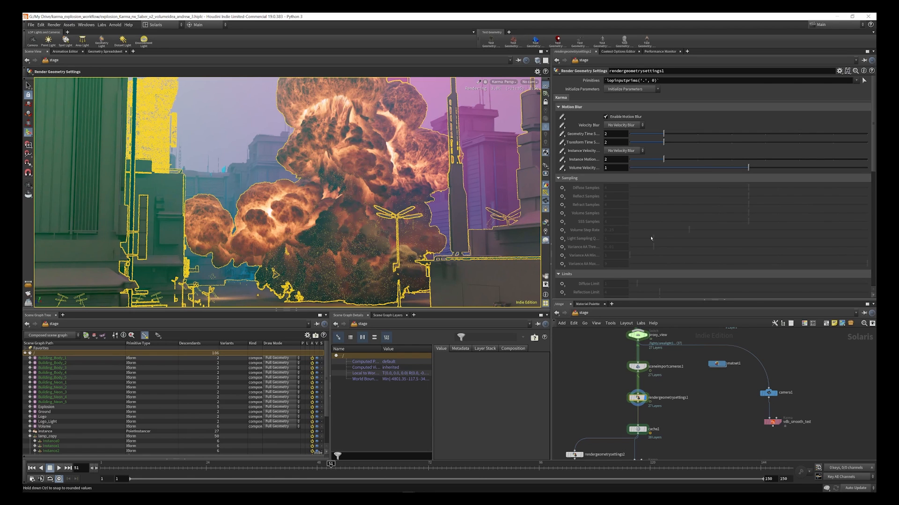
scroll(660, 361, down, 1)
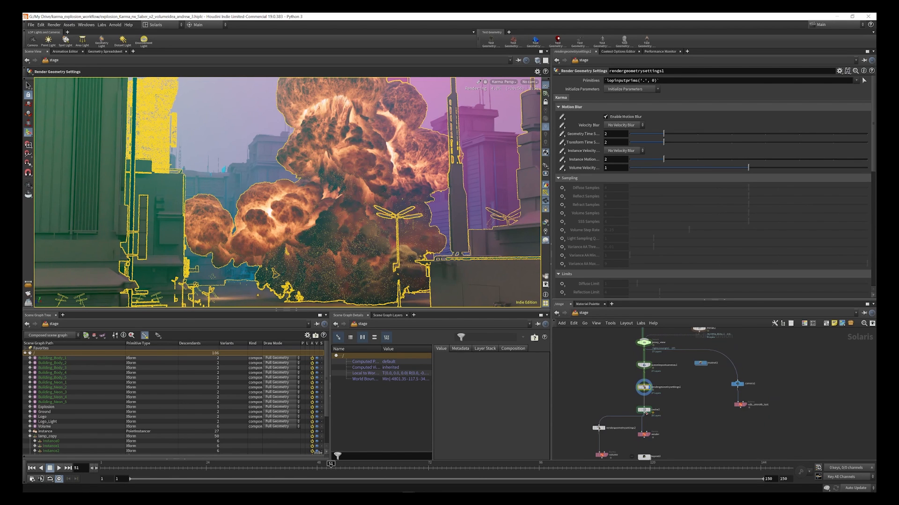
scroll(647, 411, up, 2)
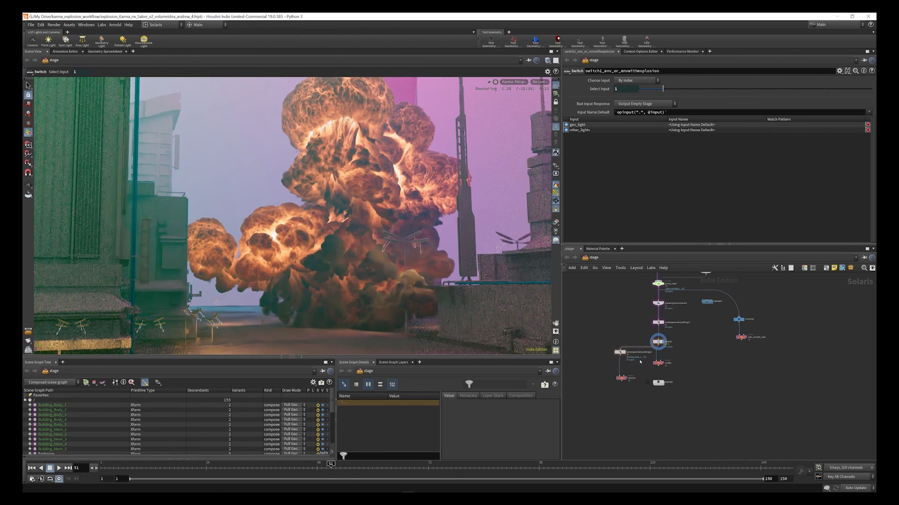
- Examine the stage network and the switch6 node with the building instancer branch feeding it
scroll(640, 362, down, 6)
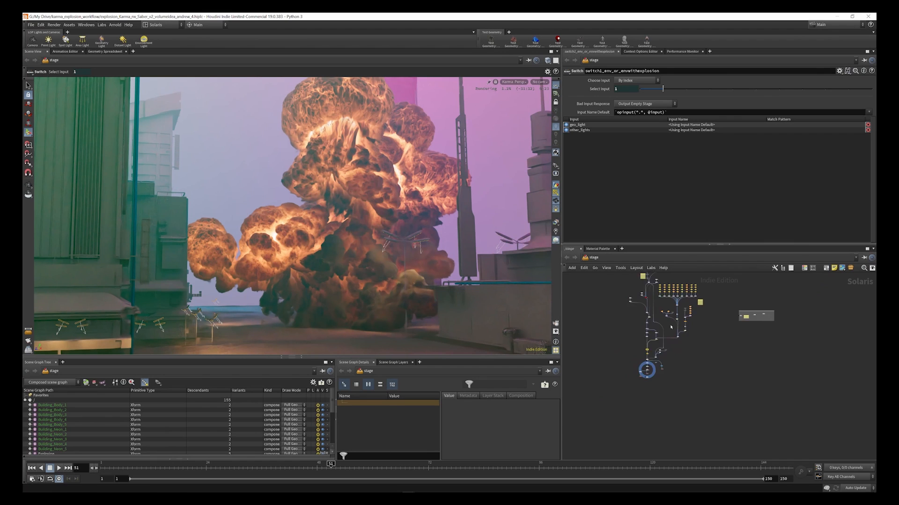
scroll(670, 326, up, 8)
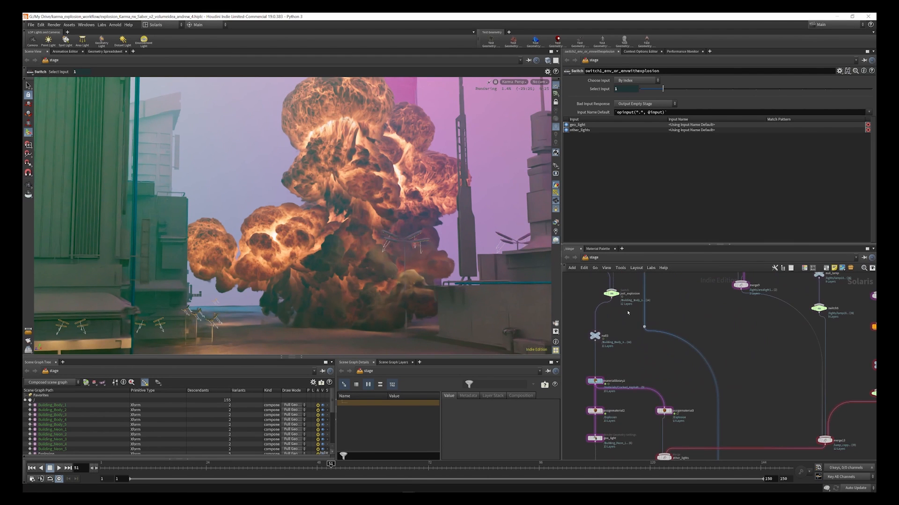
scroll(627, 313, down, 8)
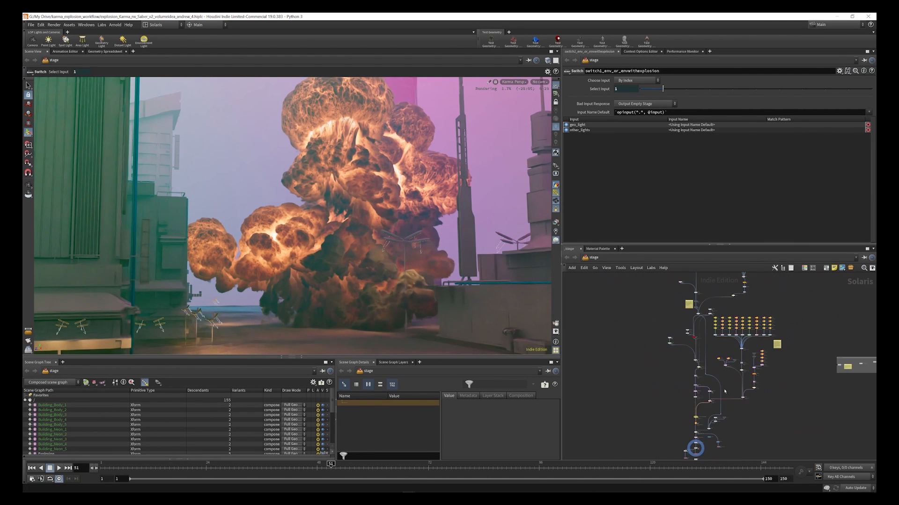
scroll(724, 391, up, 8)
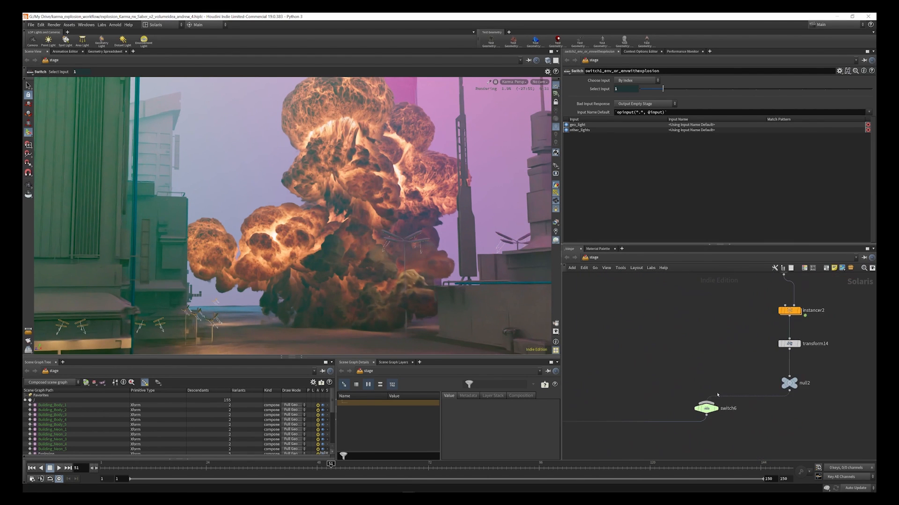
click(705, 408)
scroll(706, 408, down, 3)
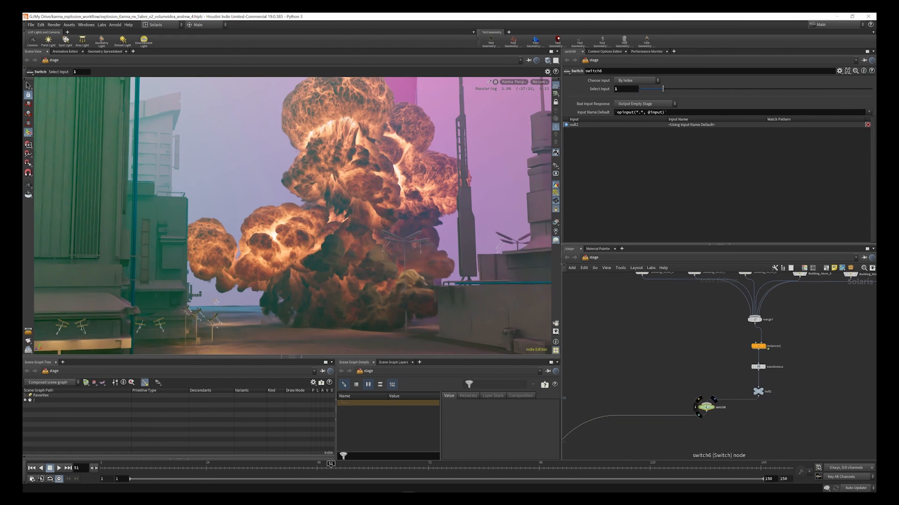
scroll(705, 407, down, 2)
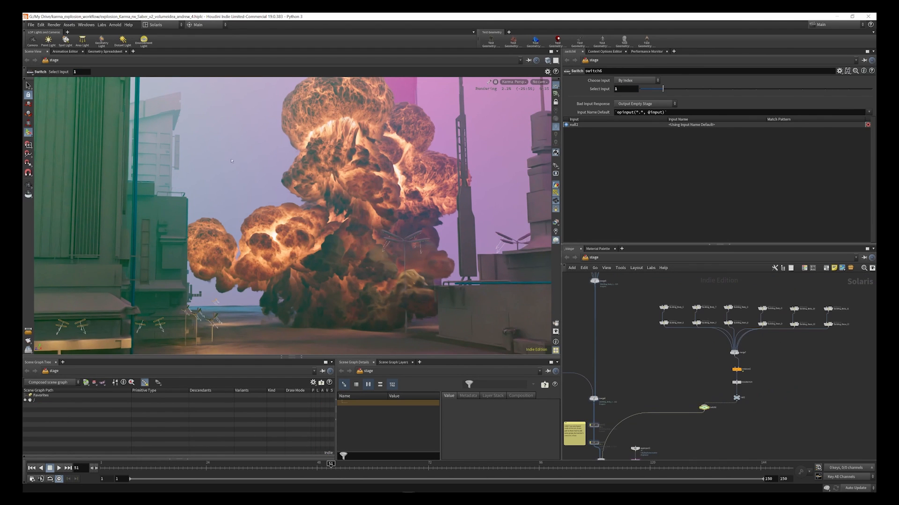
scroll(704, 409, up, 3)
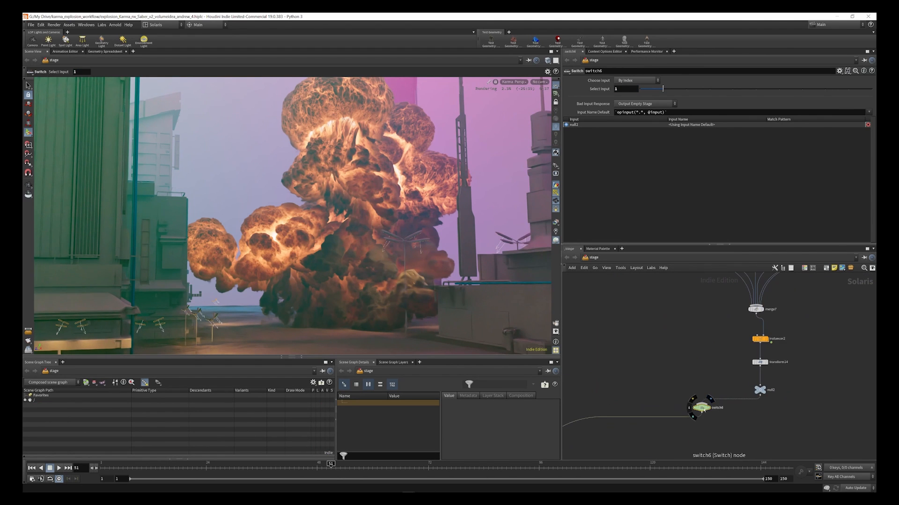
scroll(678, 337, down, 5)
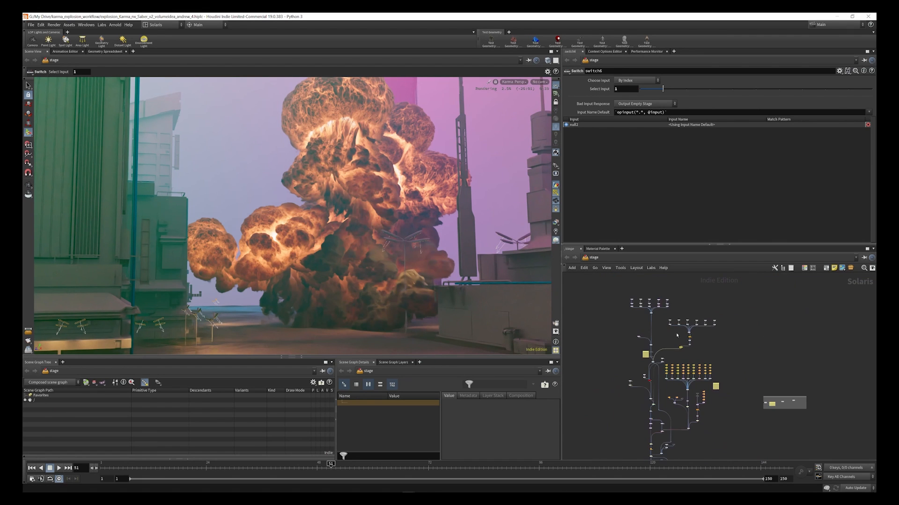
- Inspect the lamp_, lamp_2 and lamp_1 lights and the transform2 node below them
scroll(677, 393, up, 6)
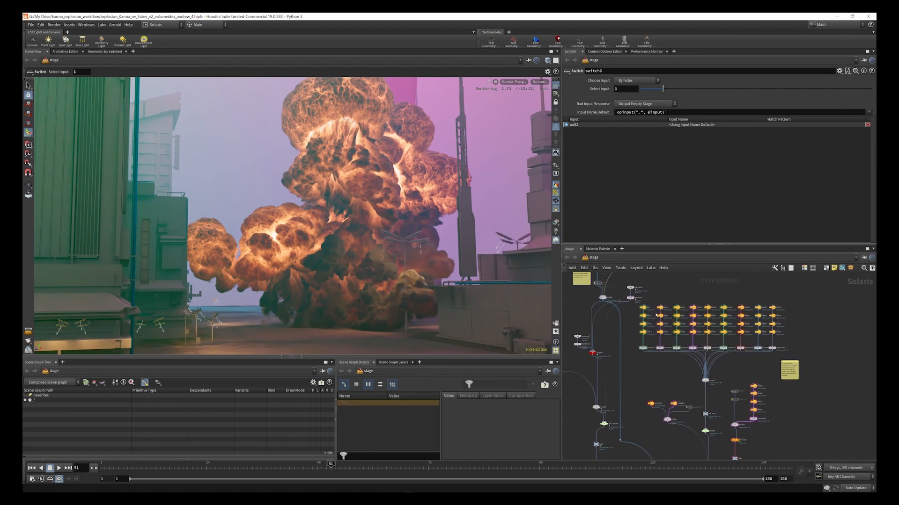
scroll(653, 310, up, 2)
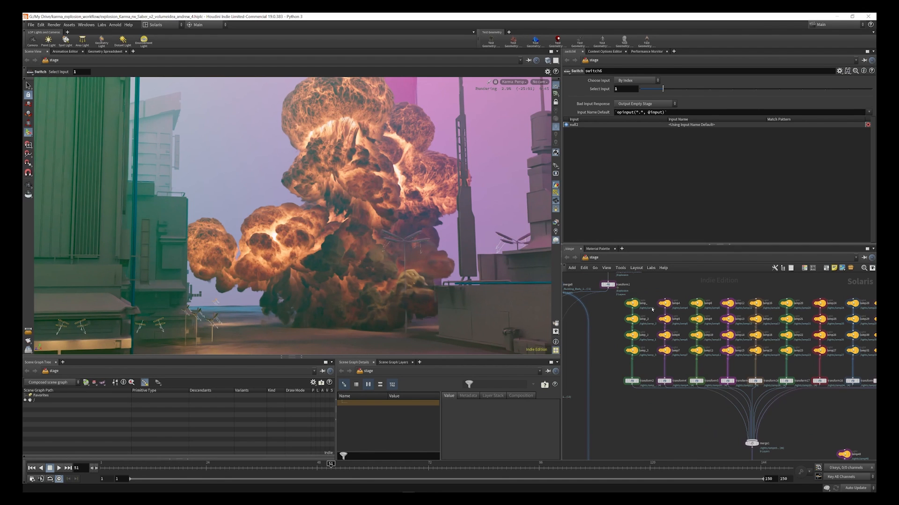
click(632, 303)
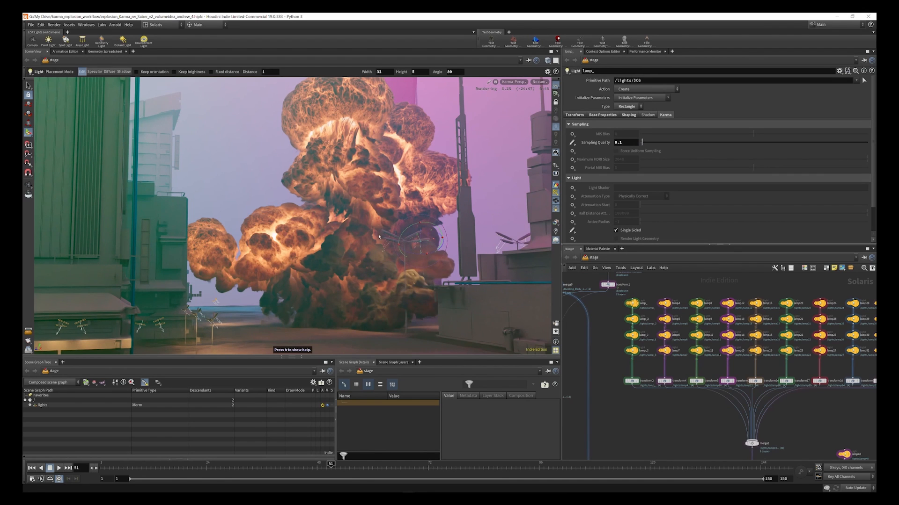
scroll(632, 324, up, 1)
click(632, 318)
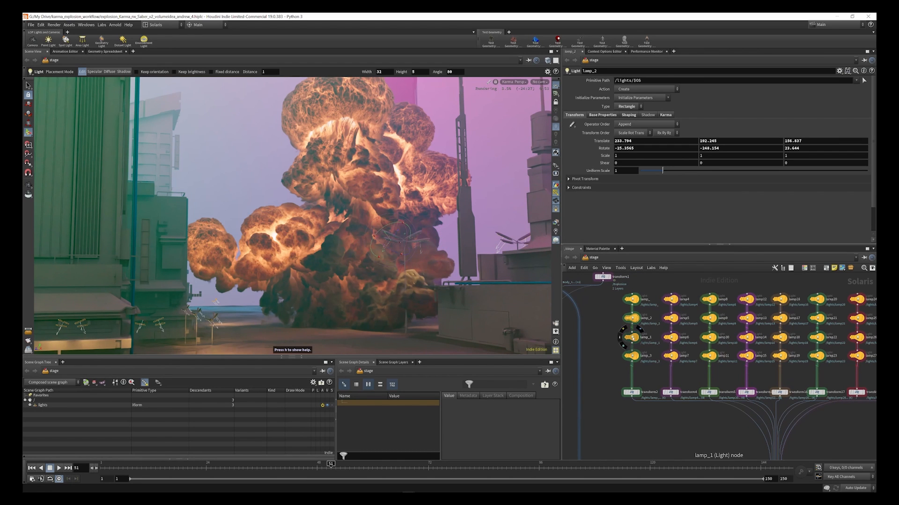
click(632, 337)
click(631, 392)
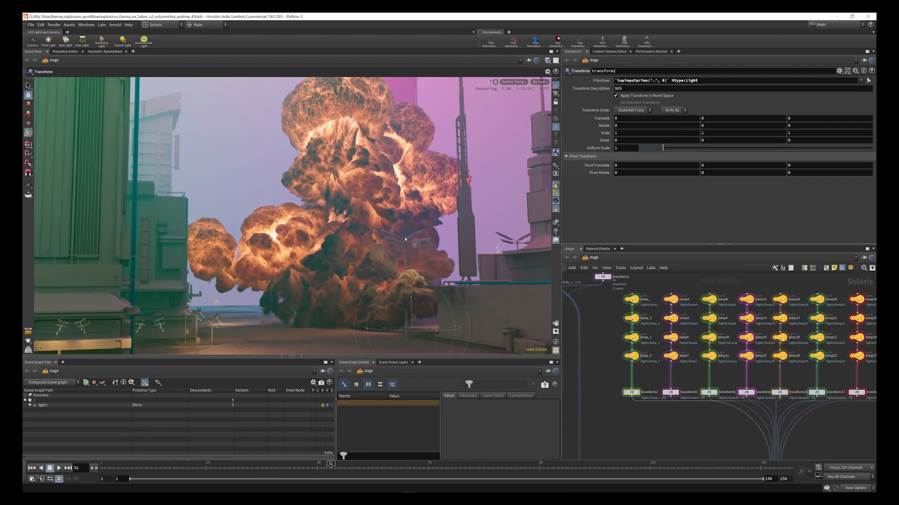
scroll(675, 335, down, 2)
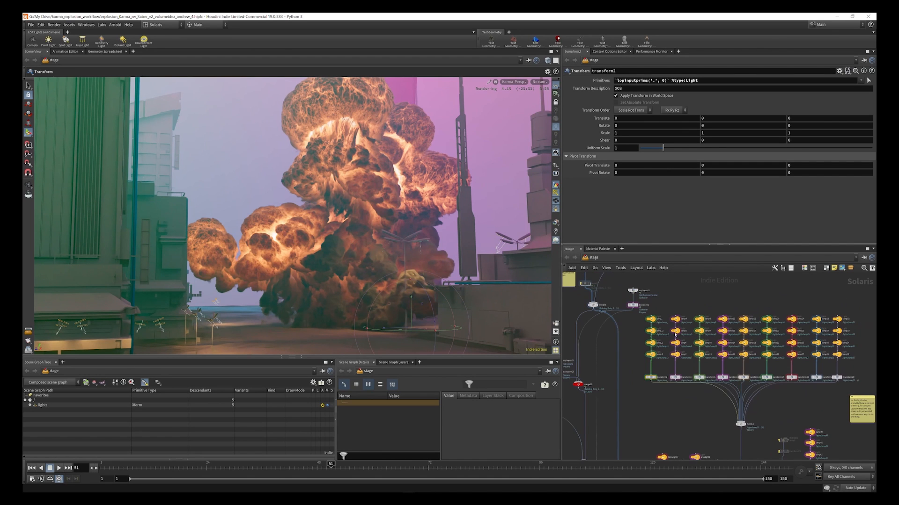
- Follow the lamp lights down through their merge and switch5, and inspect the domelight7 node
scroll(730, 323, down, 2)
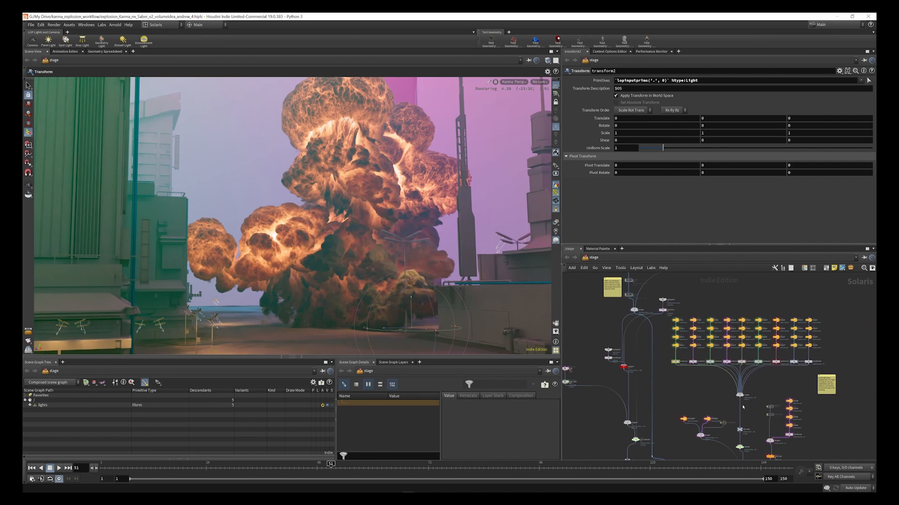
scroll(743, 408, up, 5)
scroll(720, 324, down, 4)
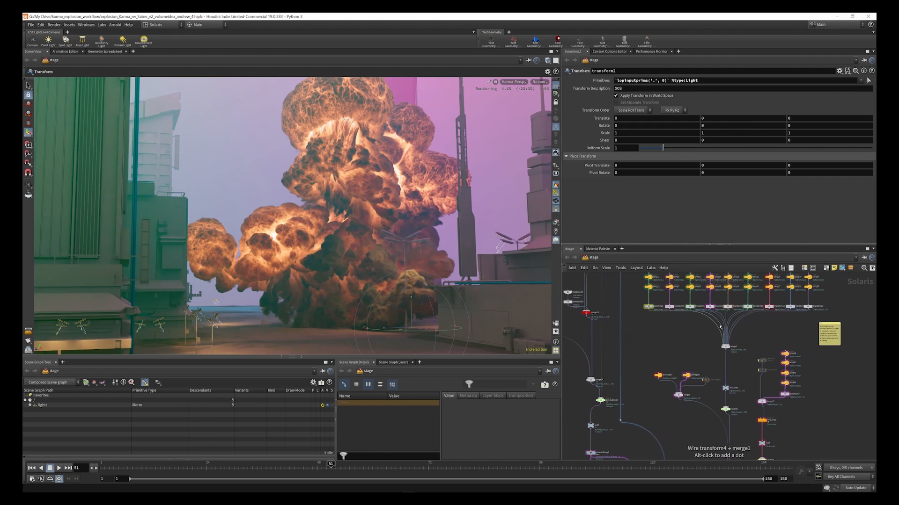
scroll(714, 393, up, 5)
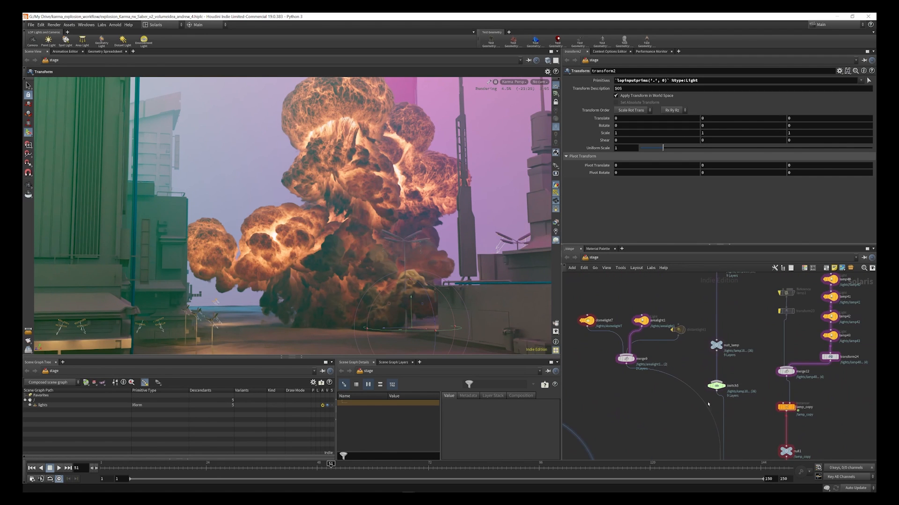
scroll(581, 323, up, 3)
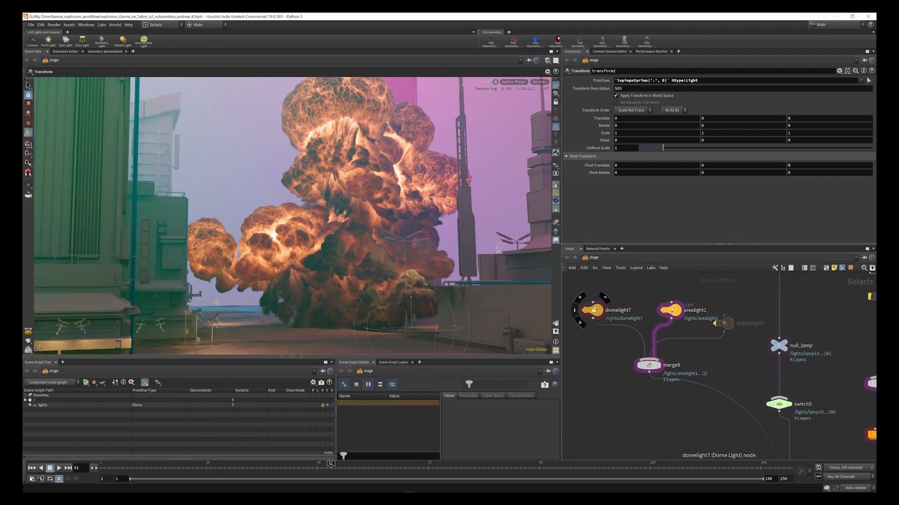
click(593, 310)
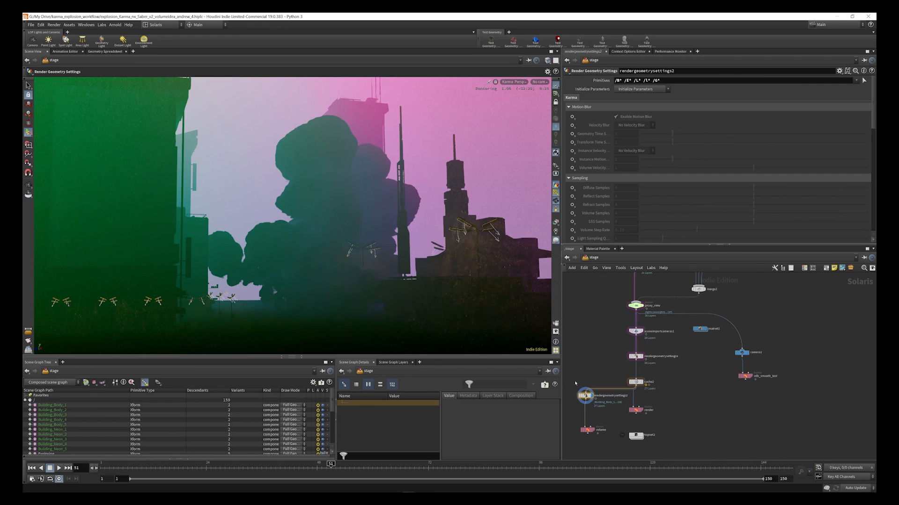
- Review the primitive pattern and the Shading holdout settings of rendergeometrysettings2
scroll(589, 395, up, 2)
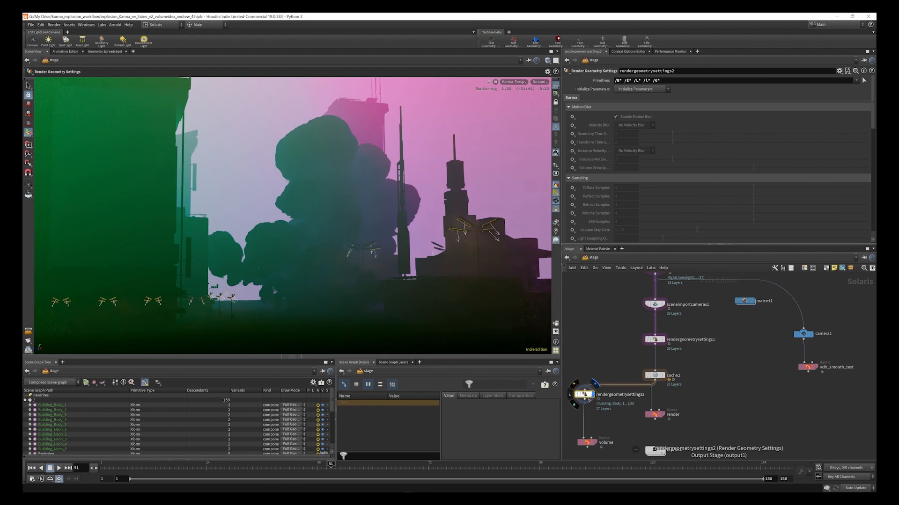
scroll(589, 399, up, 2)
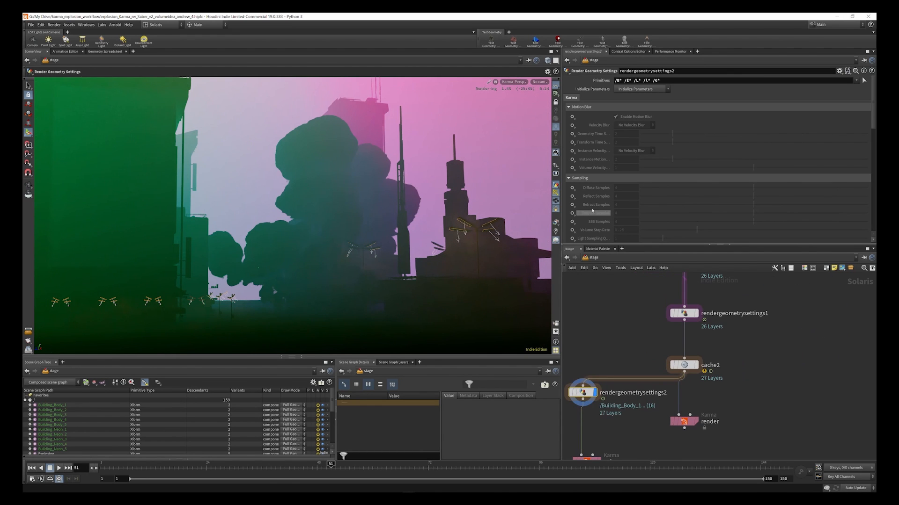
scroll(605, 163, down, 10)
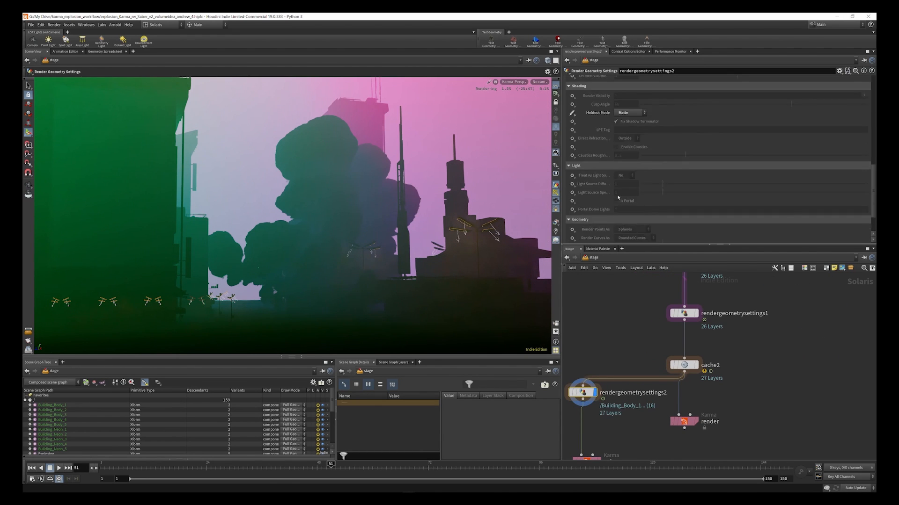
- Look through the Sampling, Shading and Light settings of rendergeometrysettings2
scroll(618, 187, up, 6)
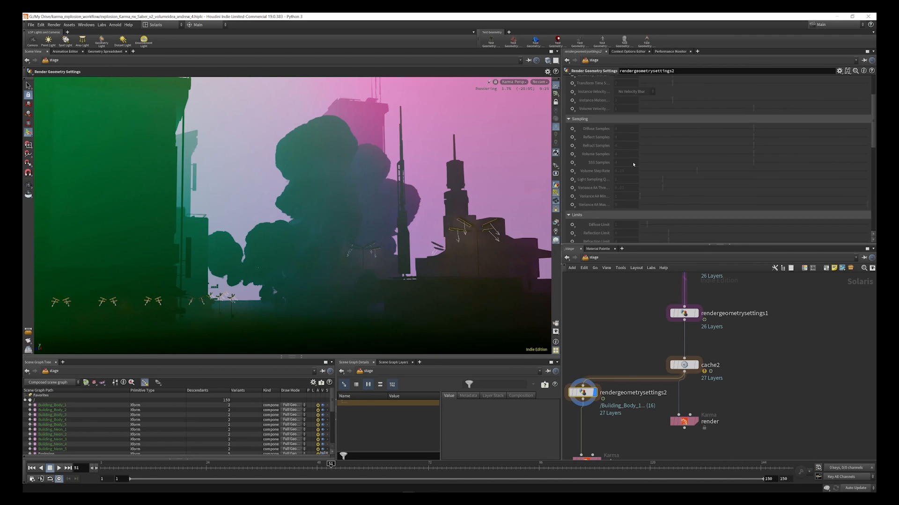
scroll(621, 175, down, 8)
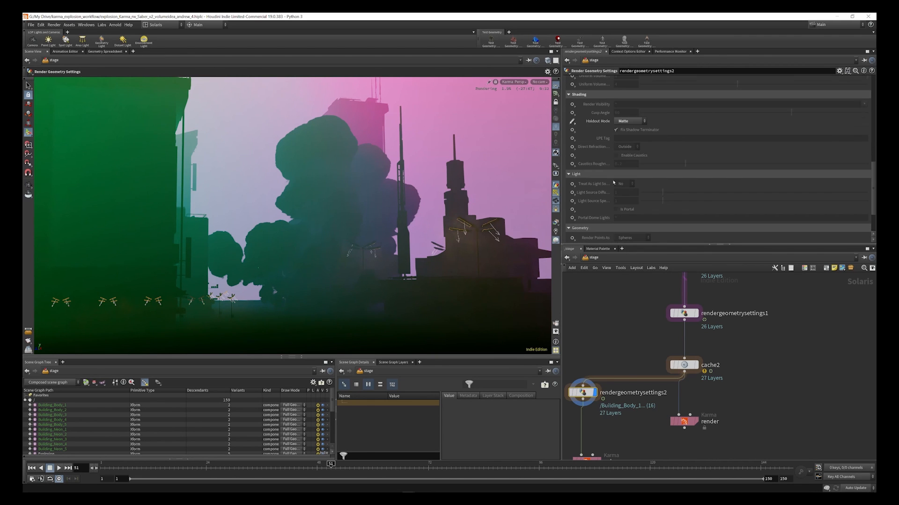
scroll(613, 183, up, 2)
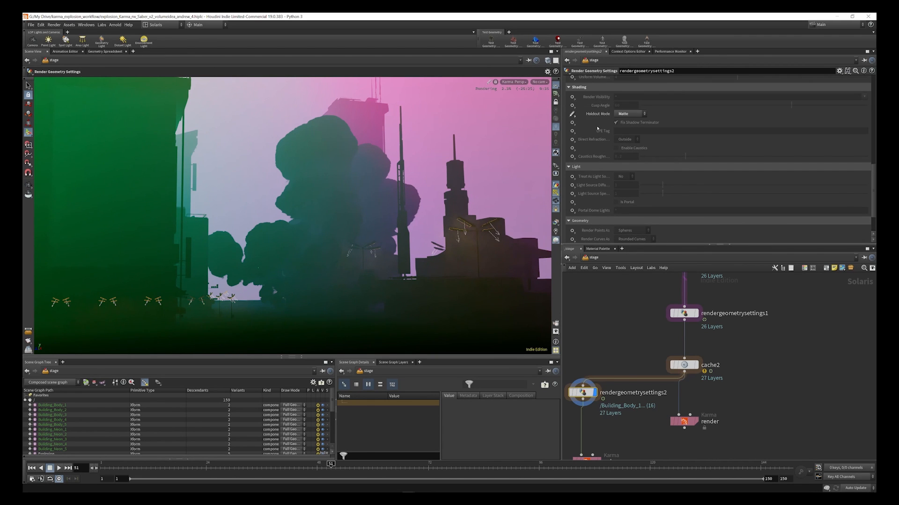
- Inspect the output, camera and sampling settings of the volume Karma node below rendergeometrysettings2
scroll(616, 377, down, 3)
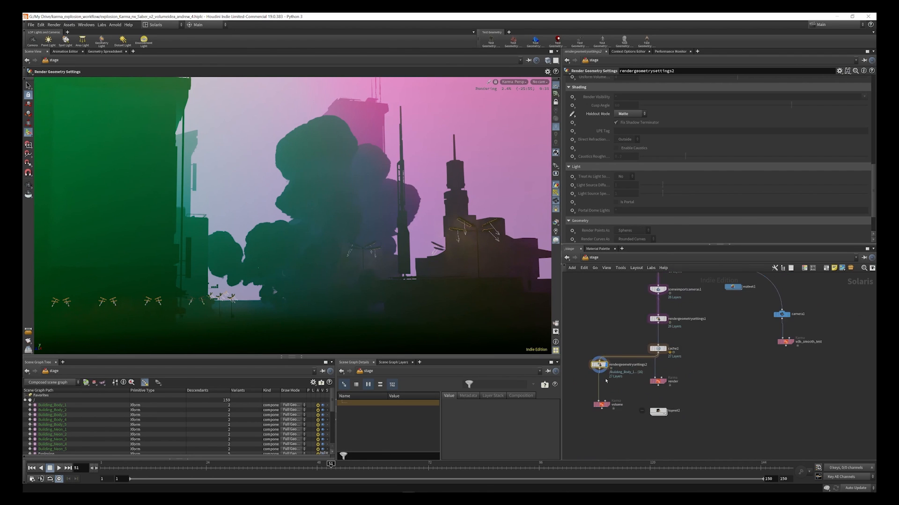
scroll(616, 377, up, 4)
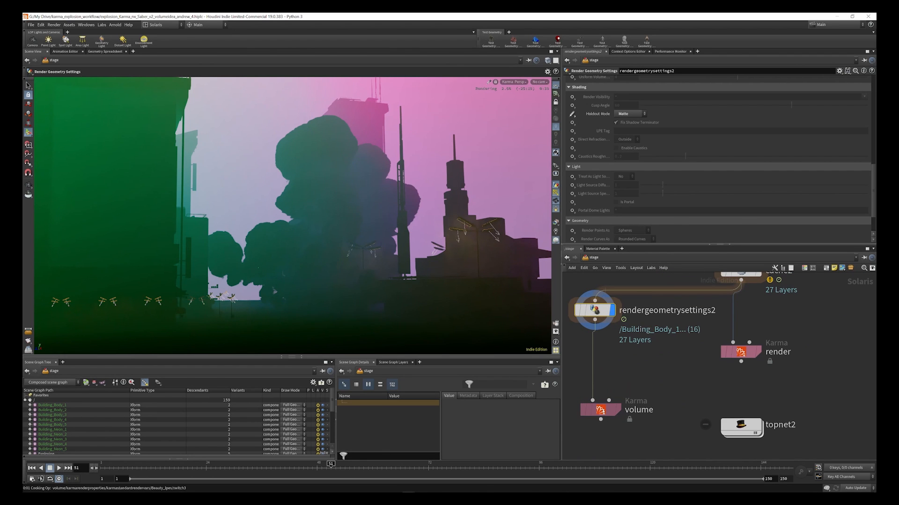
click(601, 410)
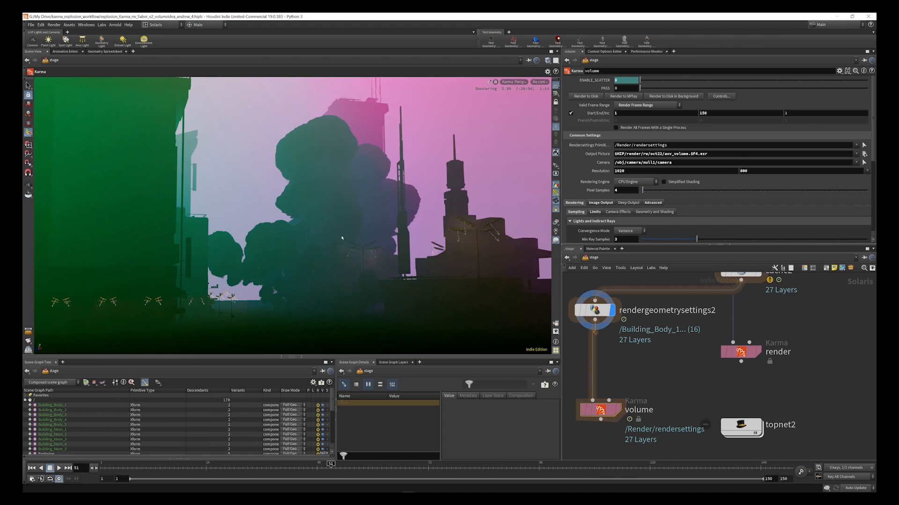
- Inspect the Shading, Light and Geometry settings of rendergeometrysettings1 above the cache2 node
scroll(641, 351, down, 5)
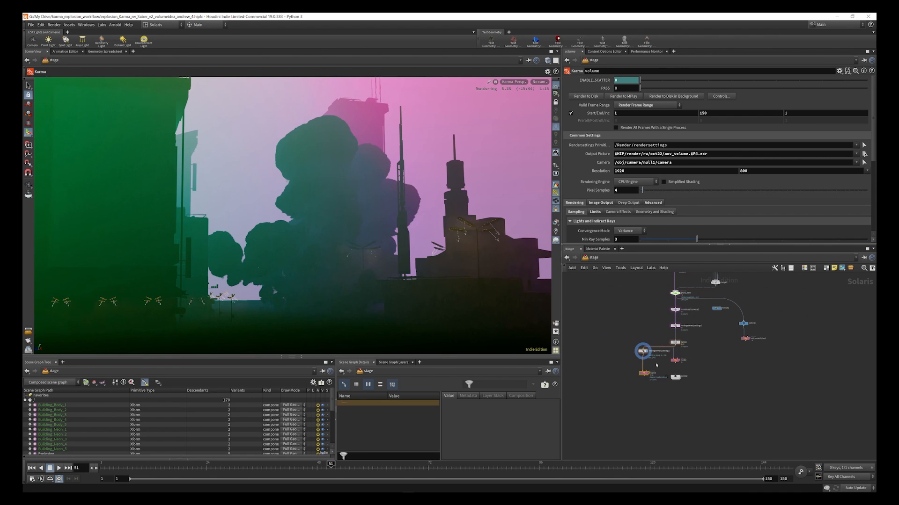
scroll(646, 323, up, 8)
click(646, 323)
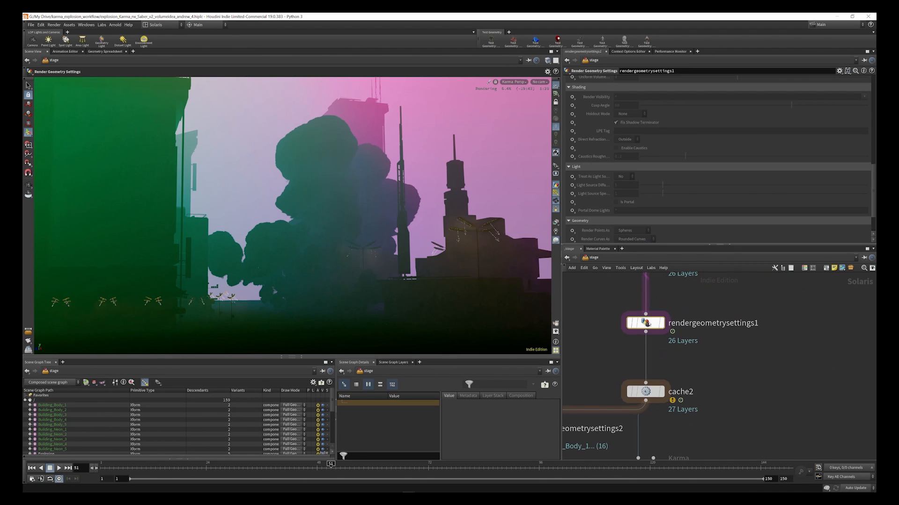
scroll(625, 157, down, 3)
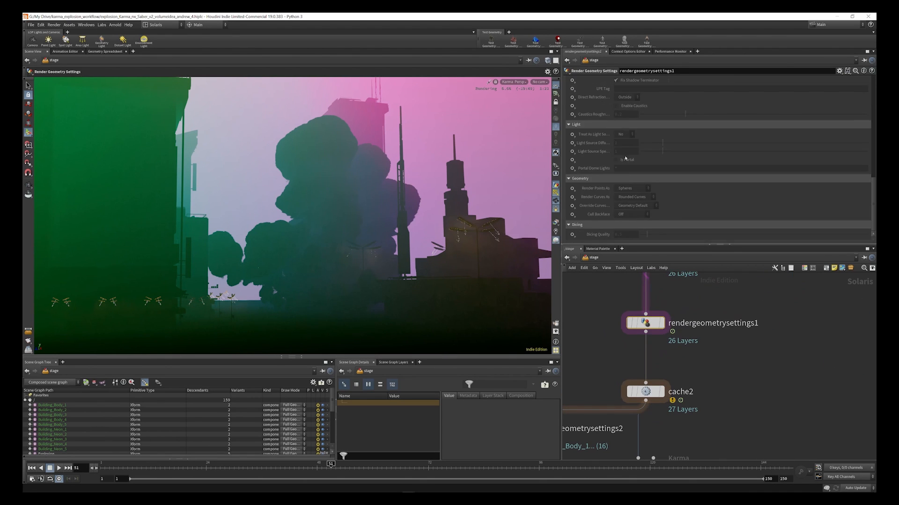
scroll(660, 297, down, 6)
scroll(660, 296, up, 7)
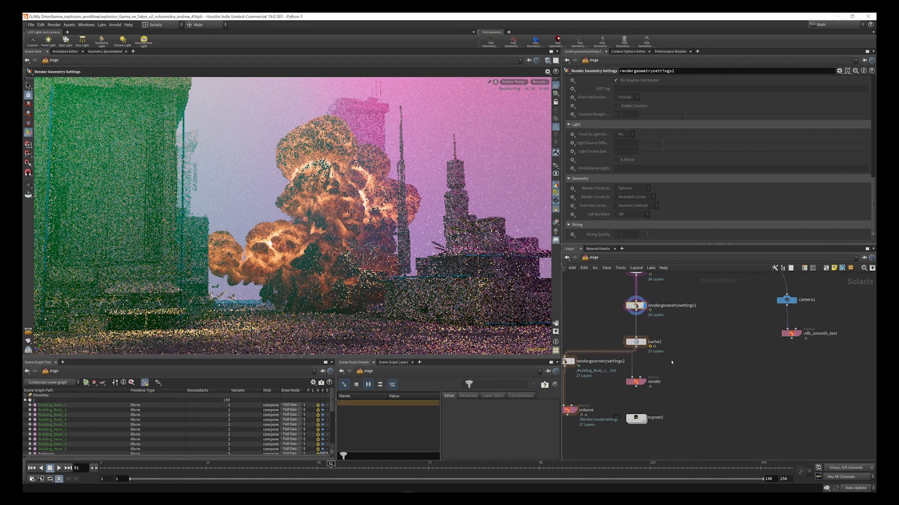
- Inspect the render Karma node's frame range, output picture, camera, resolution and pixel sample settings
scroll(648, 311, down, 3)
scroll(647, 360, up, 6)
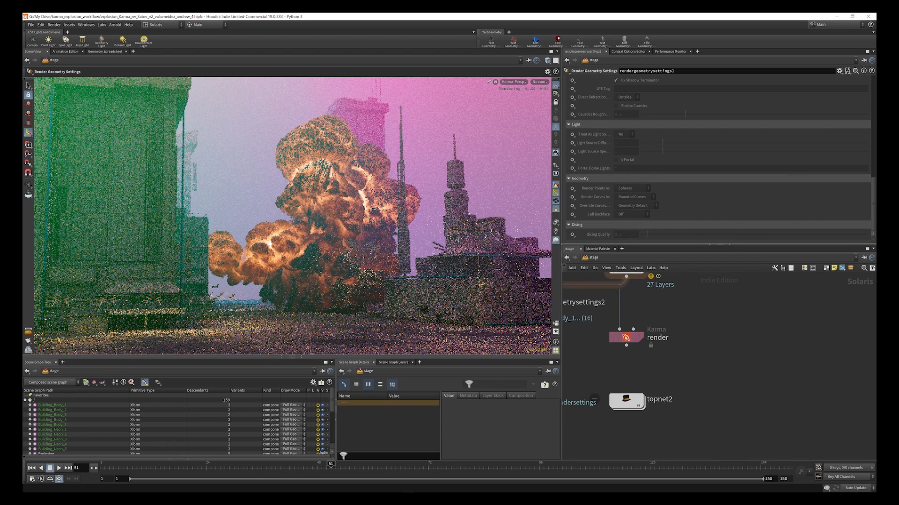
click(626, 338)
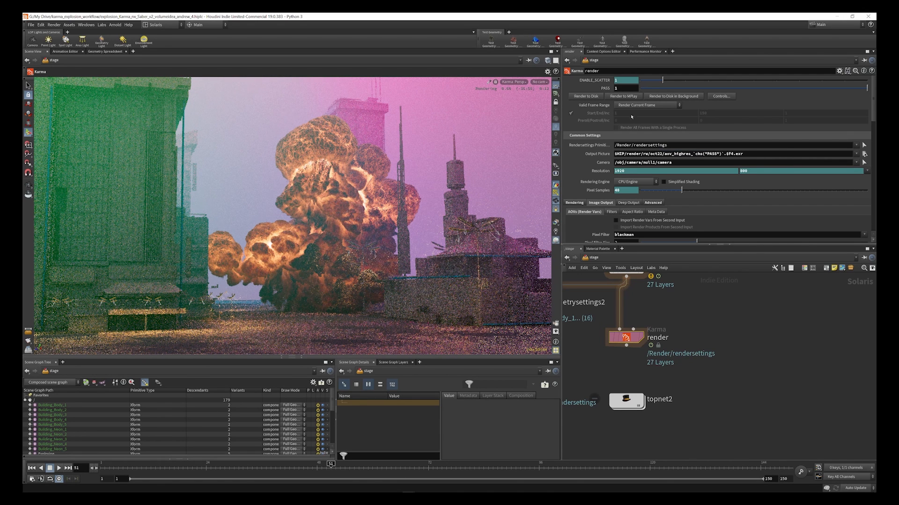
scroll(643, 135, down, 2)
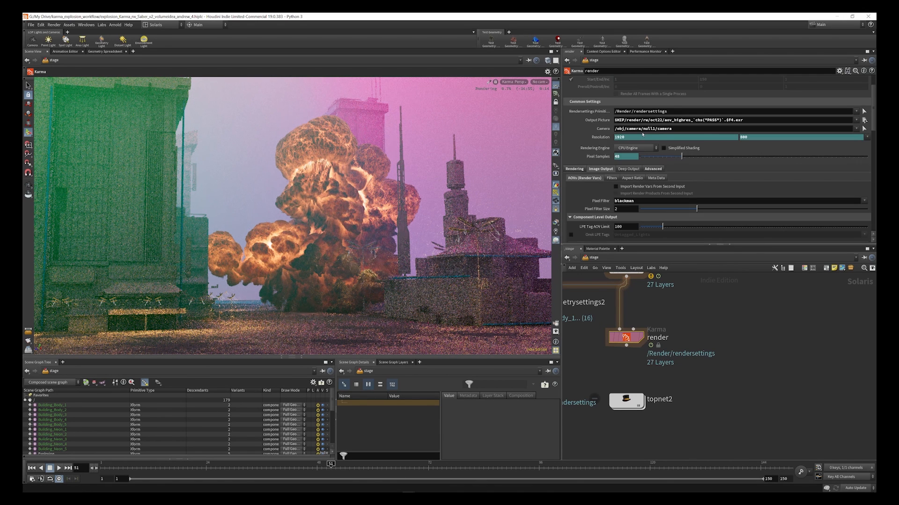
- Review which Beauty, Diffuse, Emission, Volume and Albedo AOVs are enabled in the render node's component level output
scroll(608, 159, down, 3)
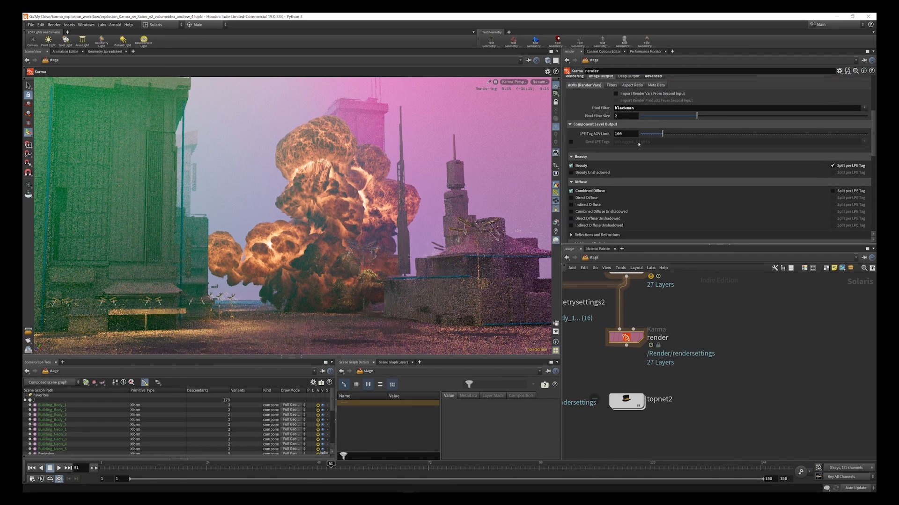
scroll(595, 168, down, 2)
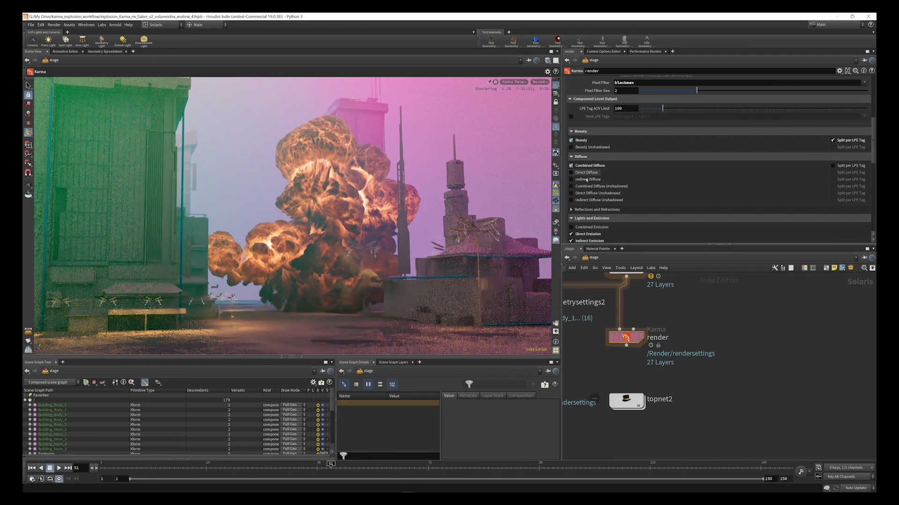
scroll(588, 181, down, 2)
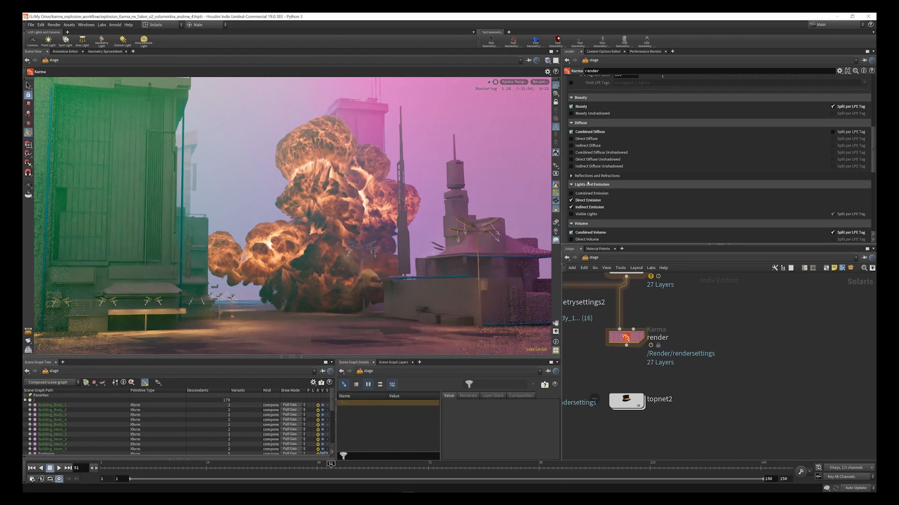
scroll(591, 214, down, 1)
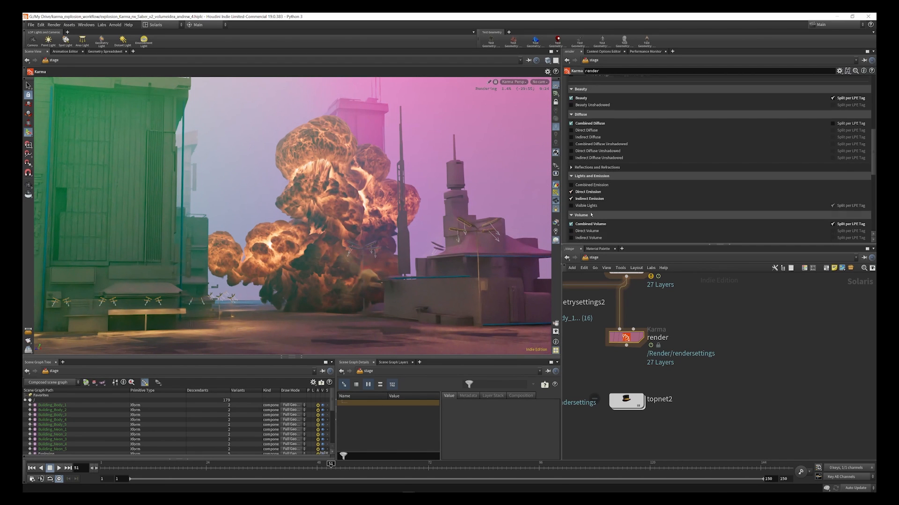
scroll(591, 215, down, 3)
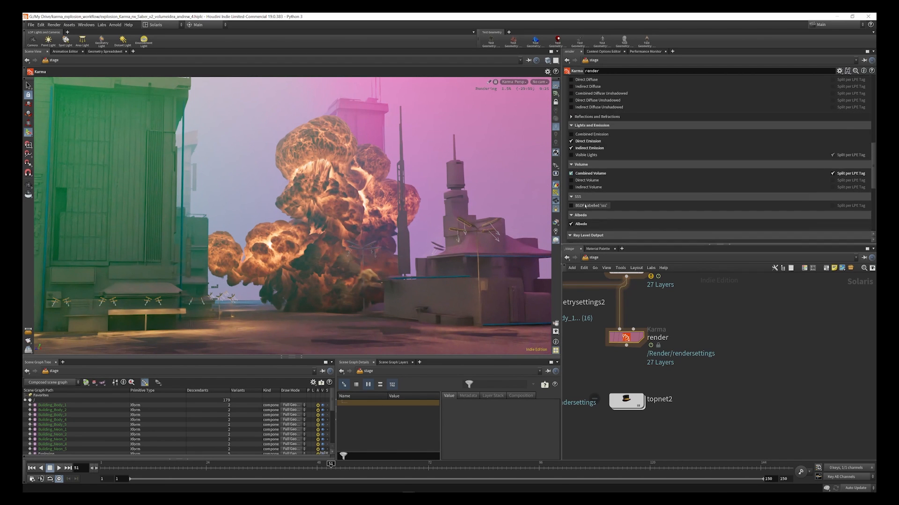
scroll(585, 204, down, 2)
click(572, 190)
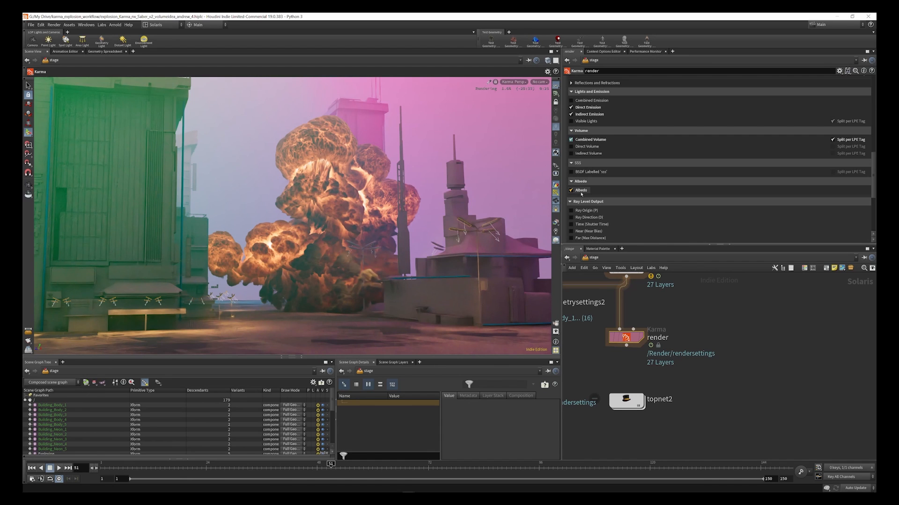
- Review the ray level output AOVs of the render node, including world-space P, camera-space Depth and smooth normal N
scroll(592, 185, down, 1)
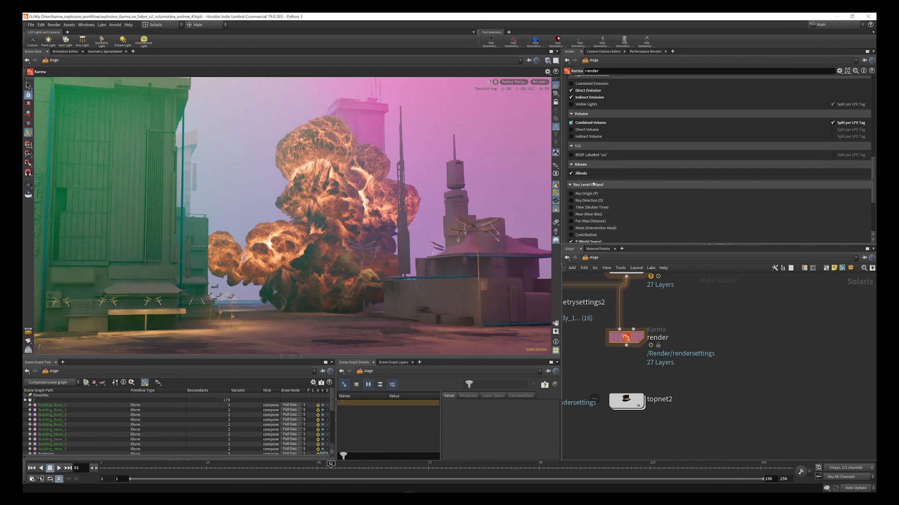
scroll(593, 185, down, 2)
scroll(589, 211, down, 1)
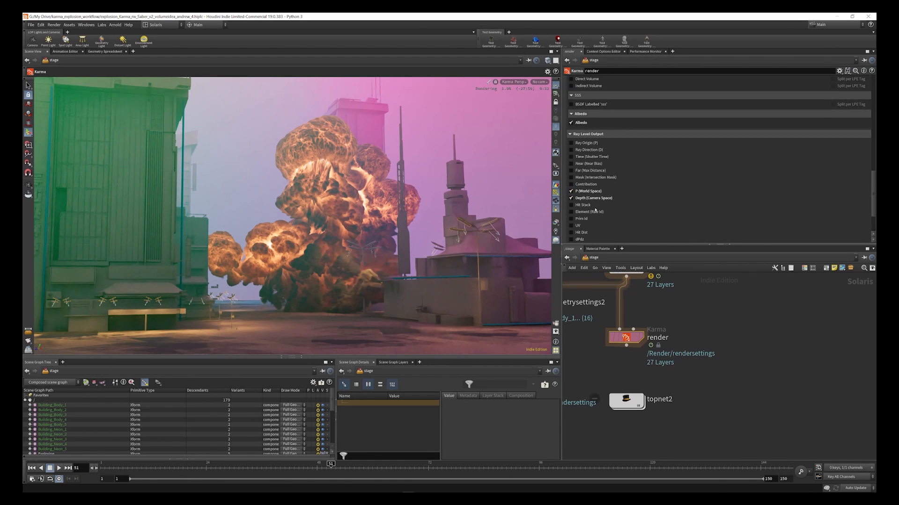
scroll(596, 202, down, 1)
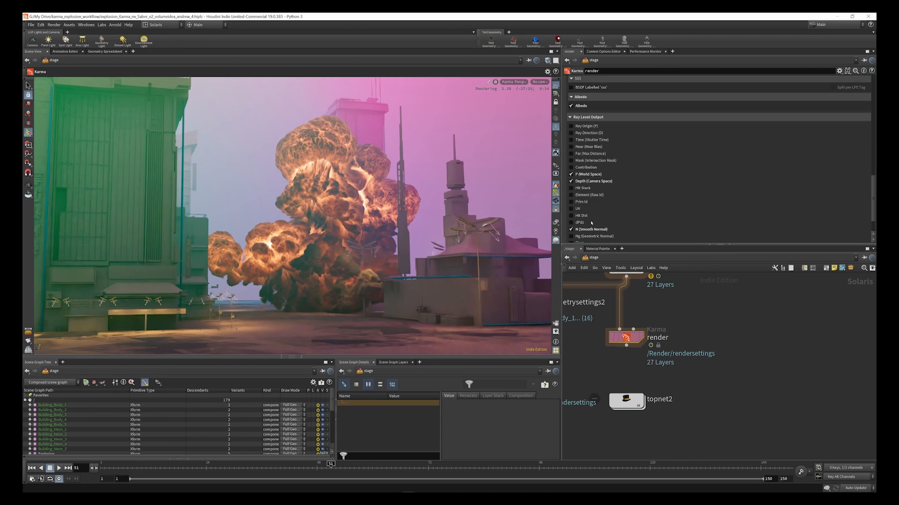
scroll(592, 220, down, 2)
click(571, 204)
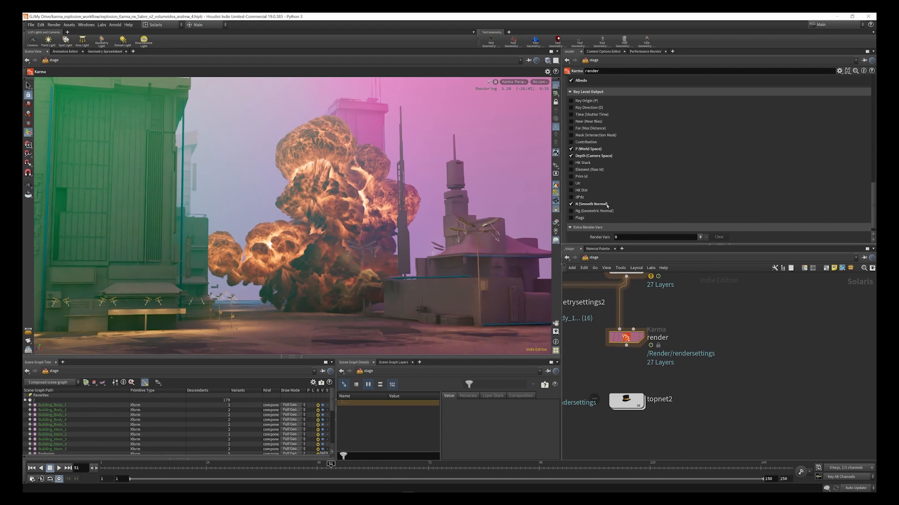
scroll(612, 209, down, 1)
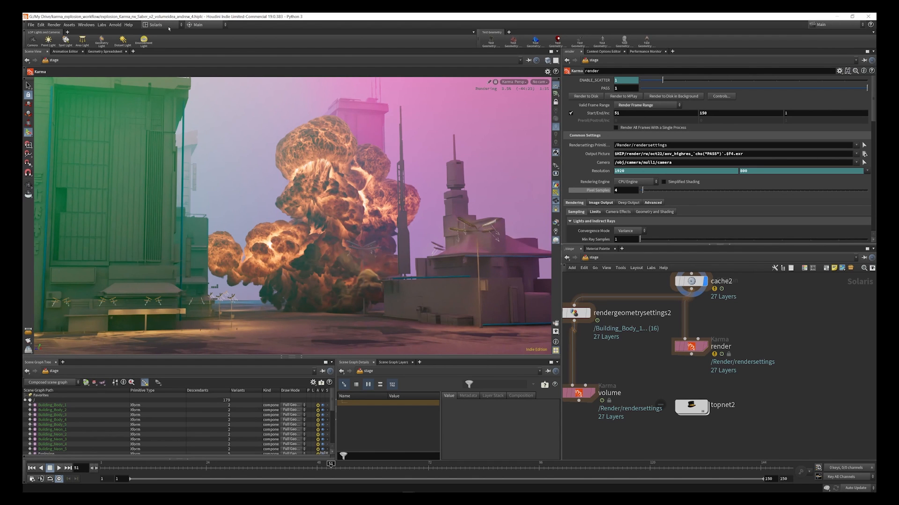
- Switch the workspace from the Solaris desktop to the Build desktop
click(167, 25)
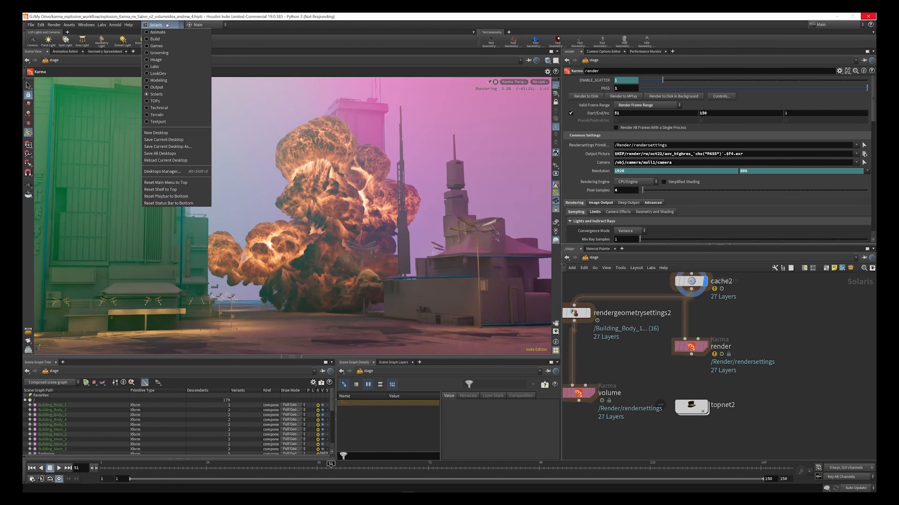
click(196, 38)
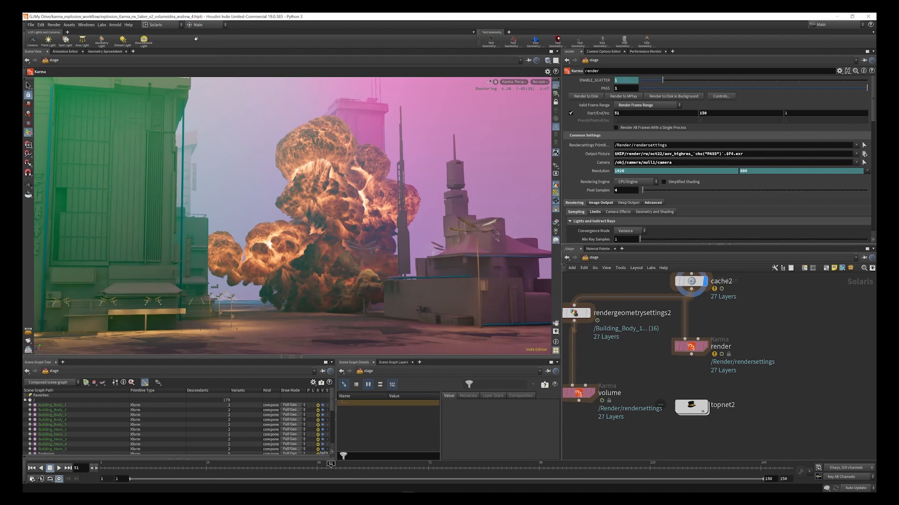
click(162, 25)
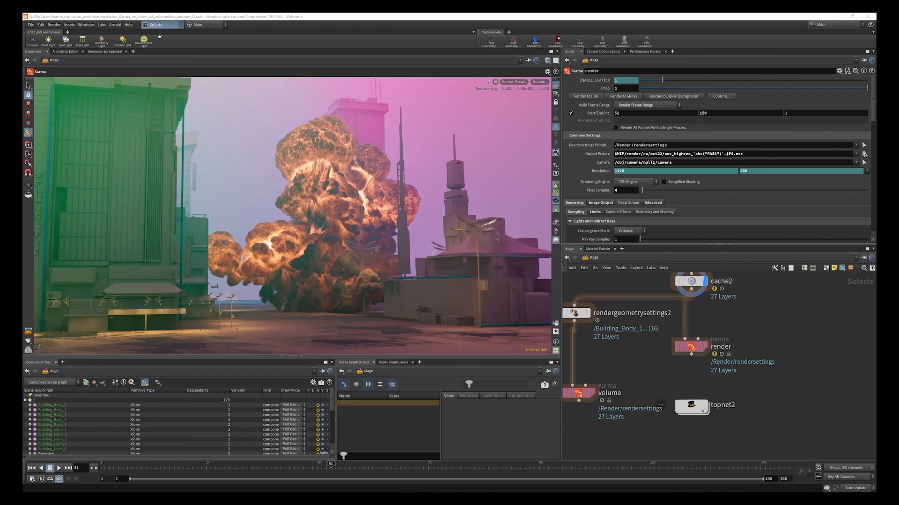
click(159, 36)
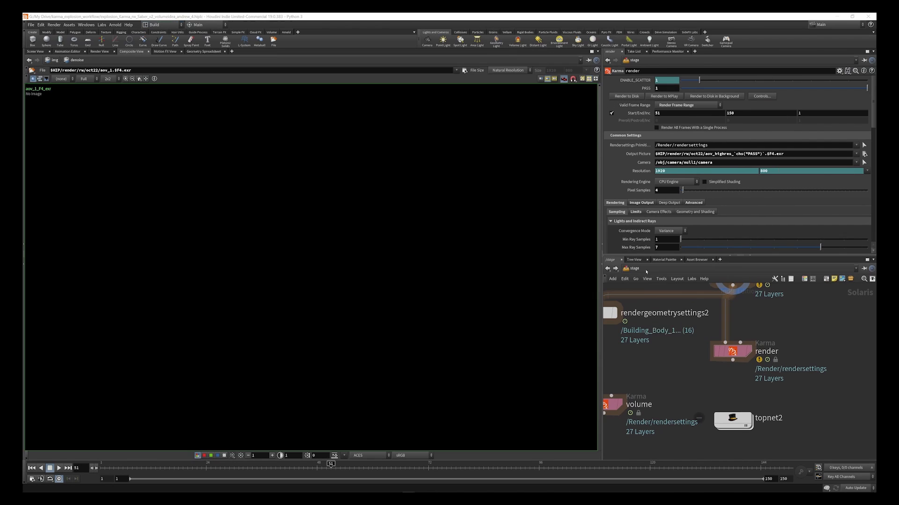
click(646, 271)
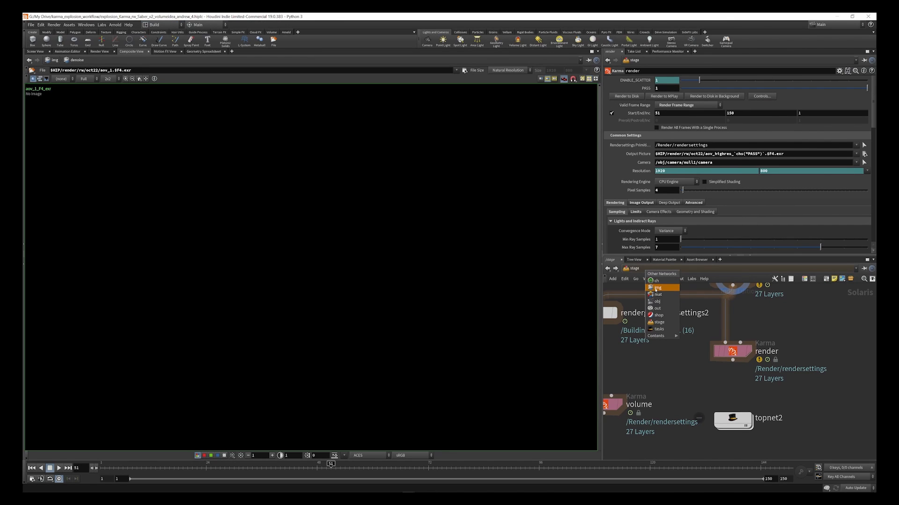
click(653, 288)
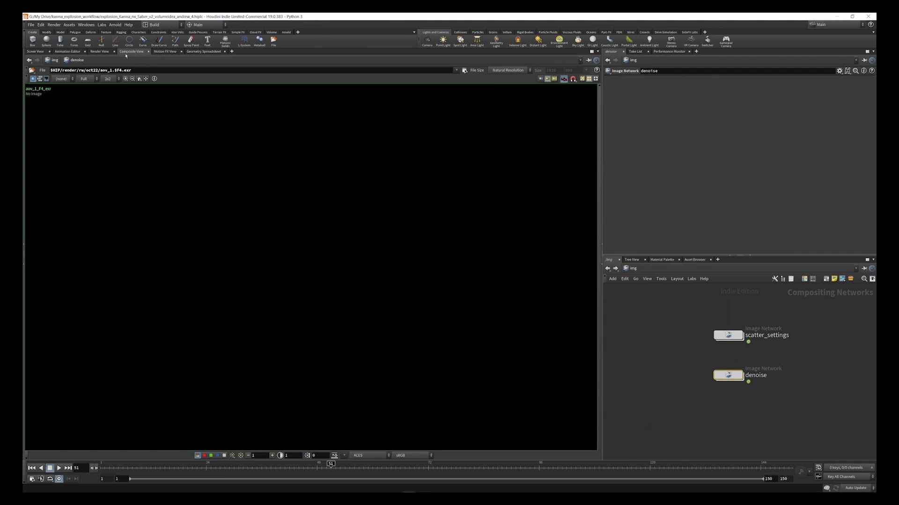
click(35, 51)
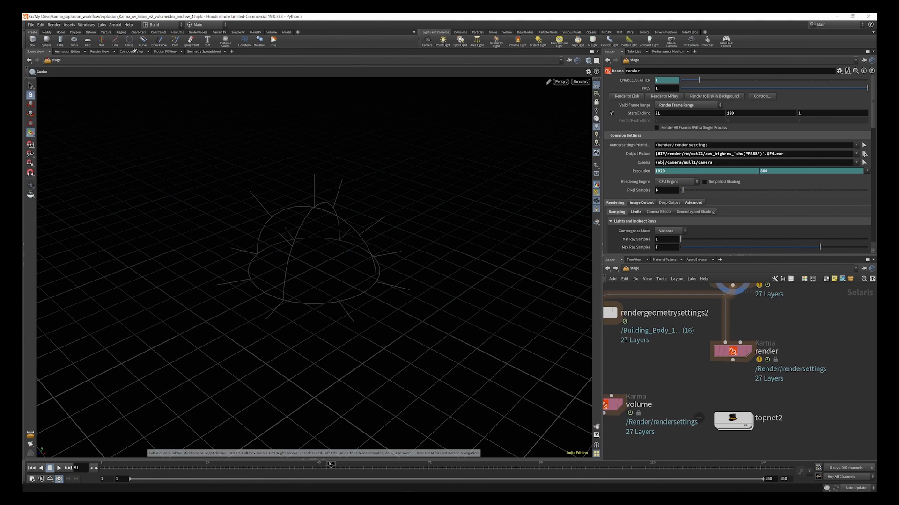
click(135, 51)
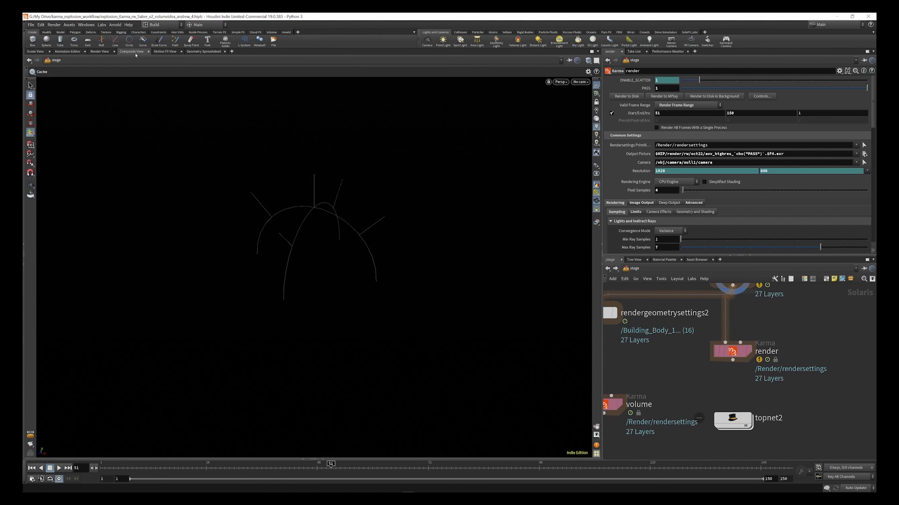
- Go to the img compositing context and enter the denoise image network
click(651, 269)
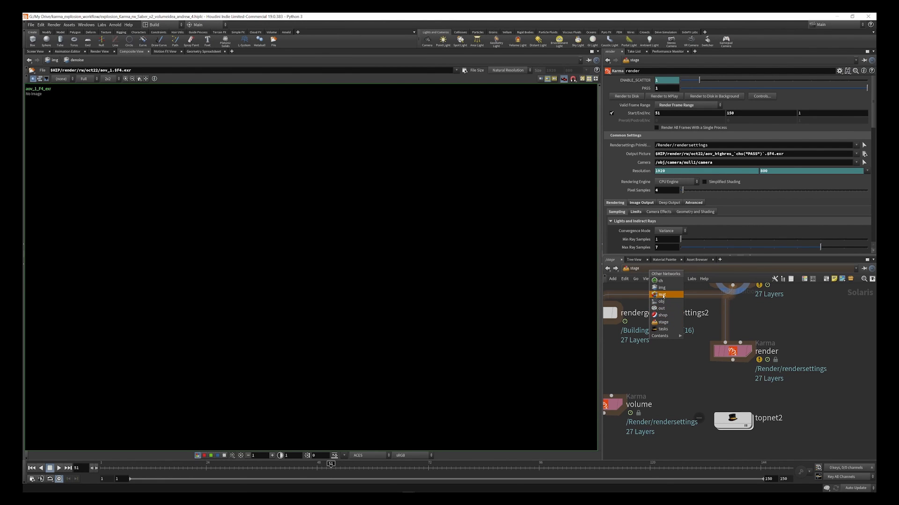
click(662, 287)
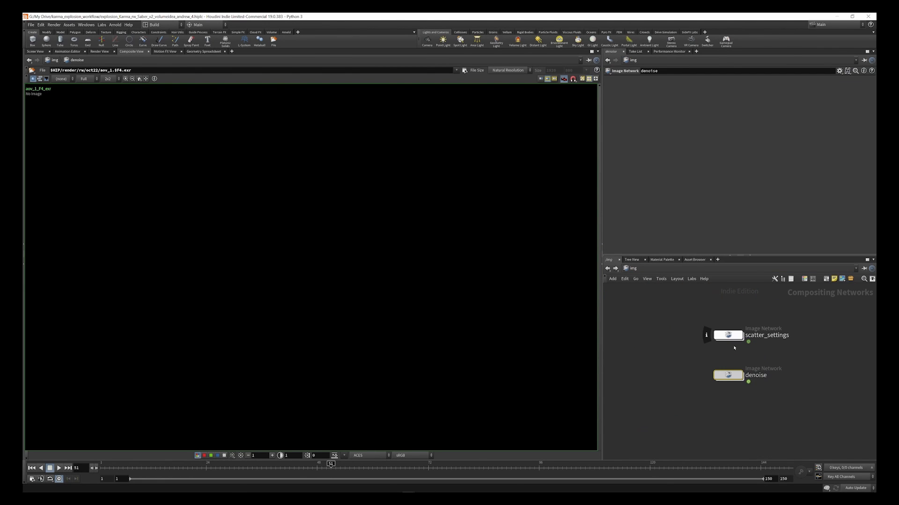
double_click(729, 376)
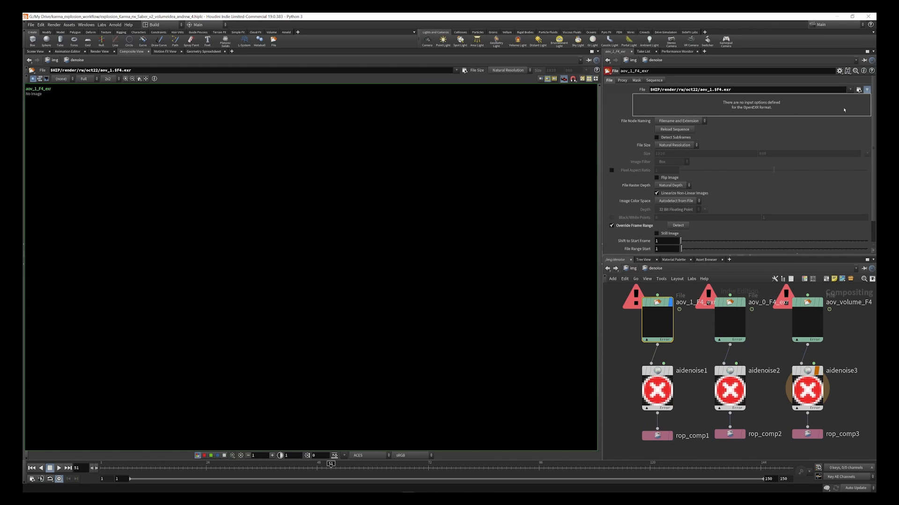
- Load the rendered sequence aov_highres_1.$F4.exr from $HIP/render/rw/oct22 into the first File node
click(858, 89)
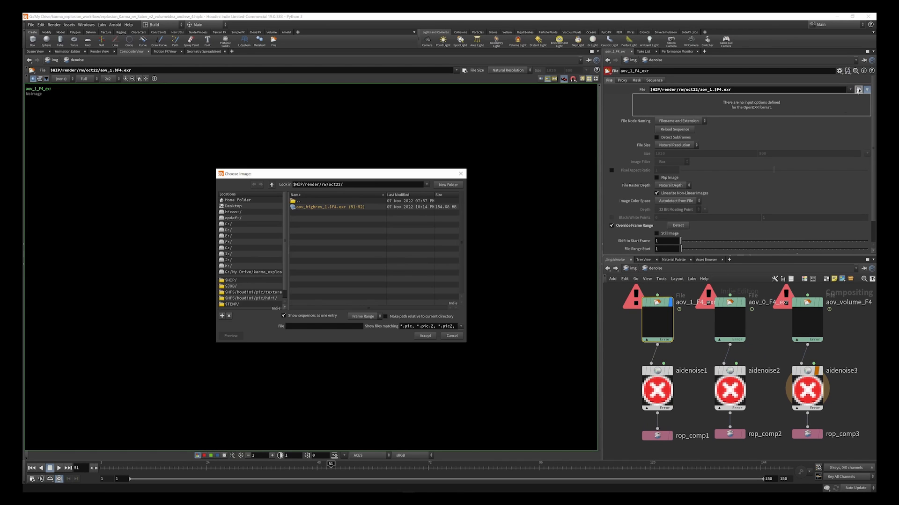
click(344, 208)
click(425, 336)
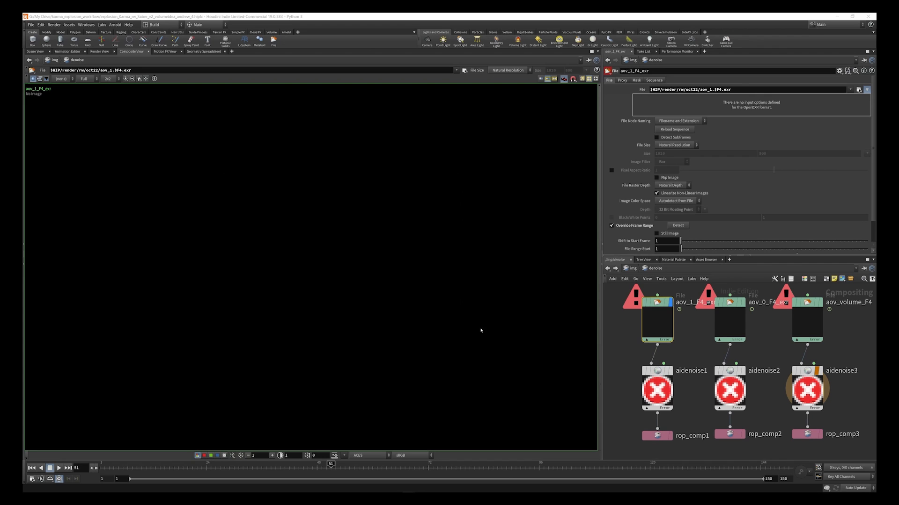
- Display the denoised image from aidenoise1 and review the output settings of the connected rop_comp1 node
scroll(657, 319, down, 3)
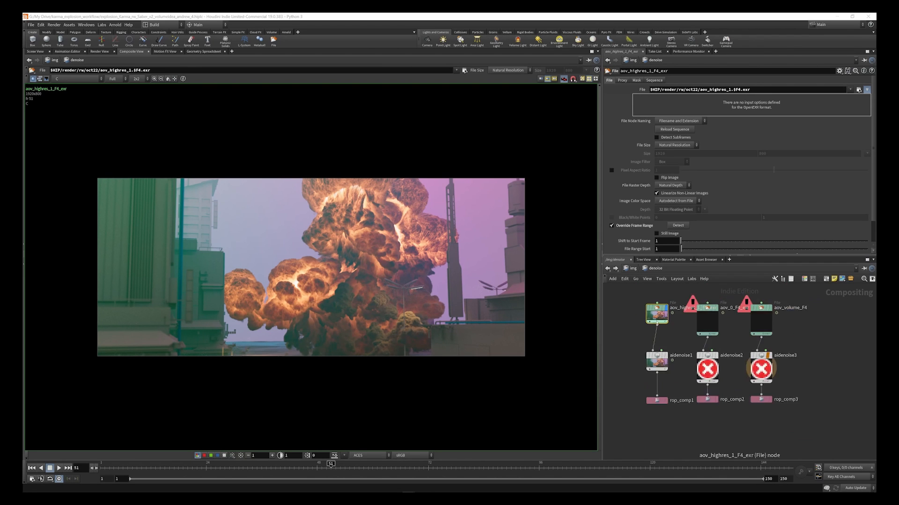
scroll(674, 370, up, 5)
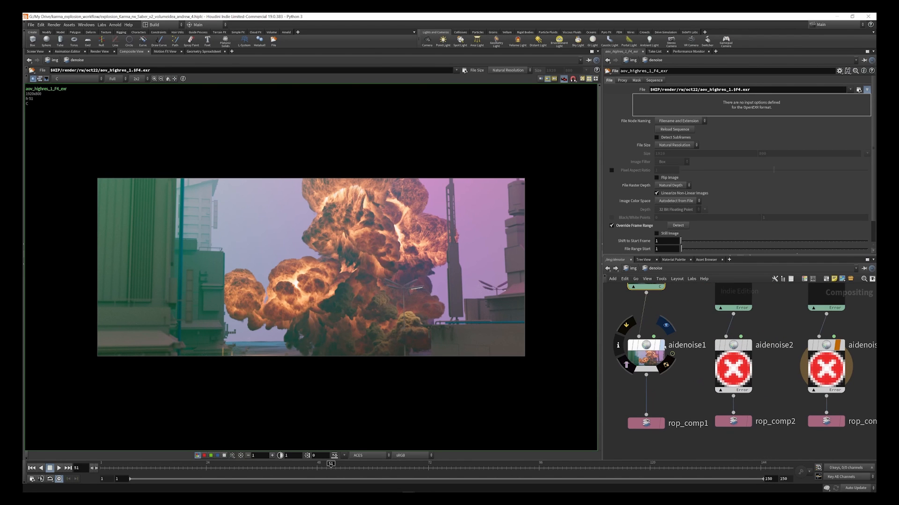
click(660, 350)
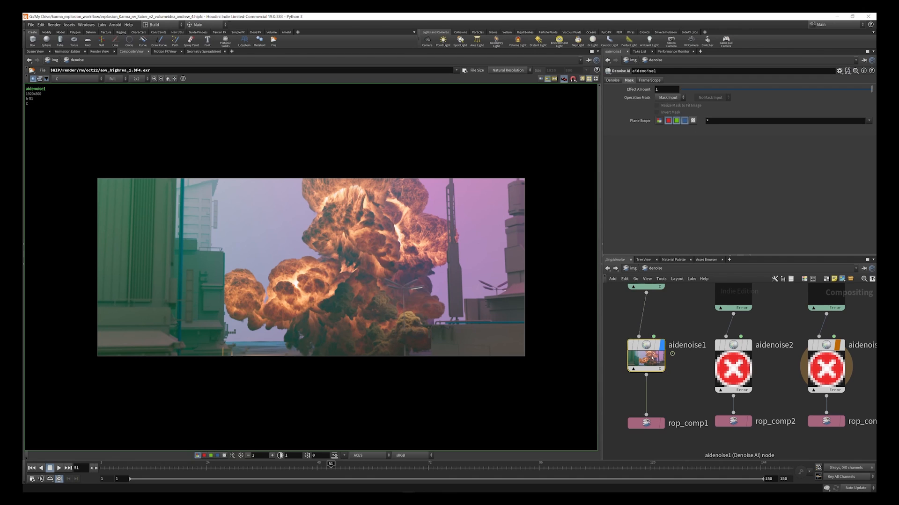
click(646, 424)
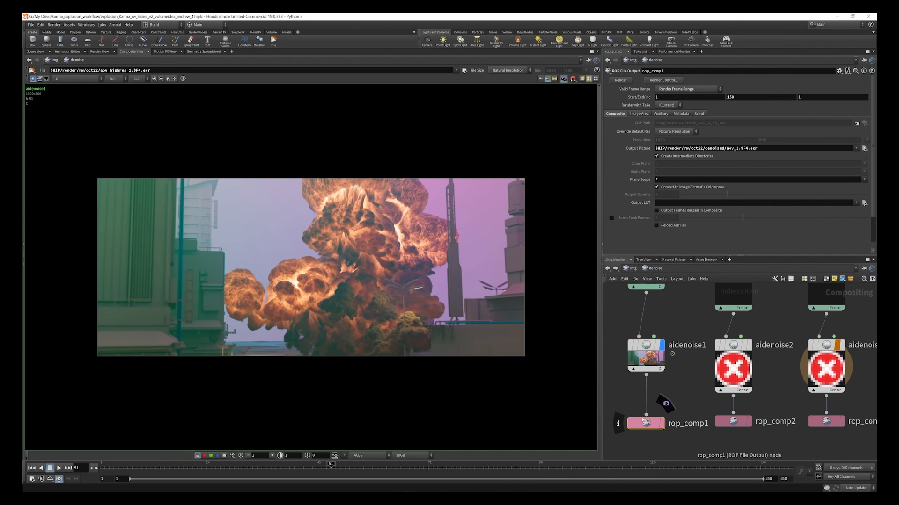
scroll(683, 356, down, 3)
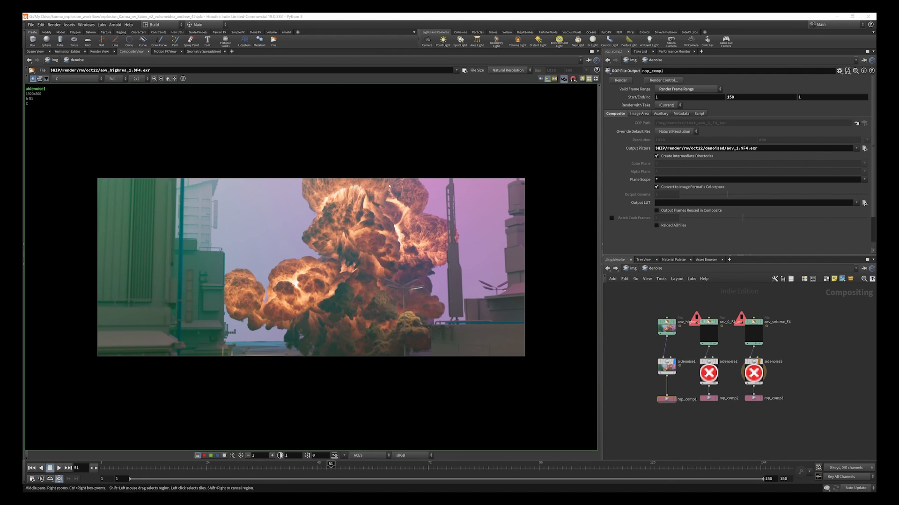
mouse_move(747, 327)
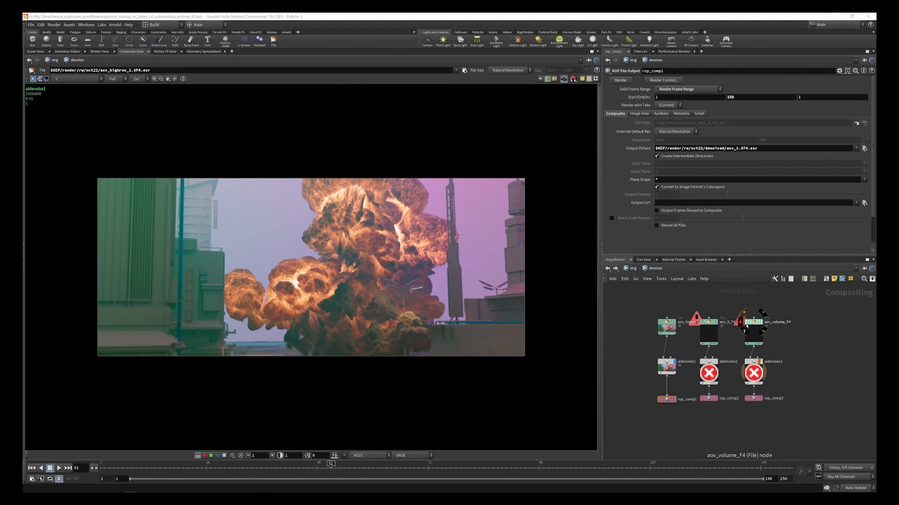